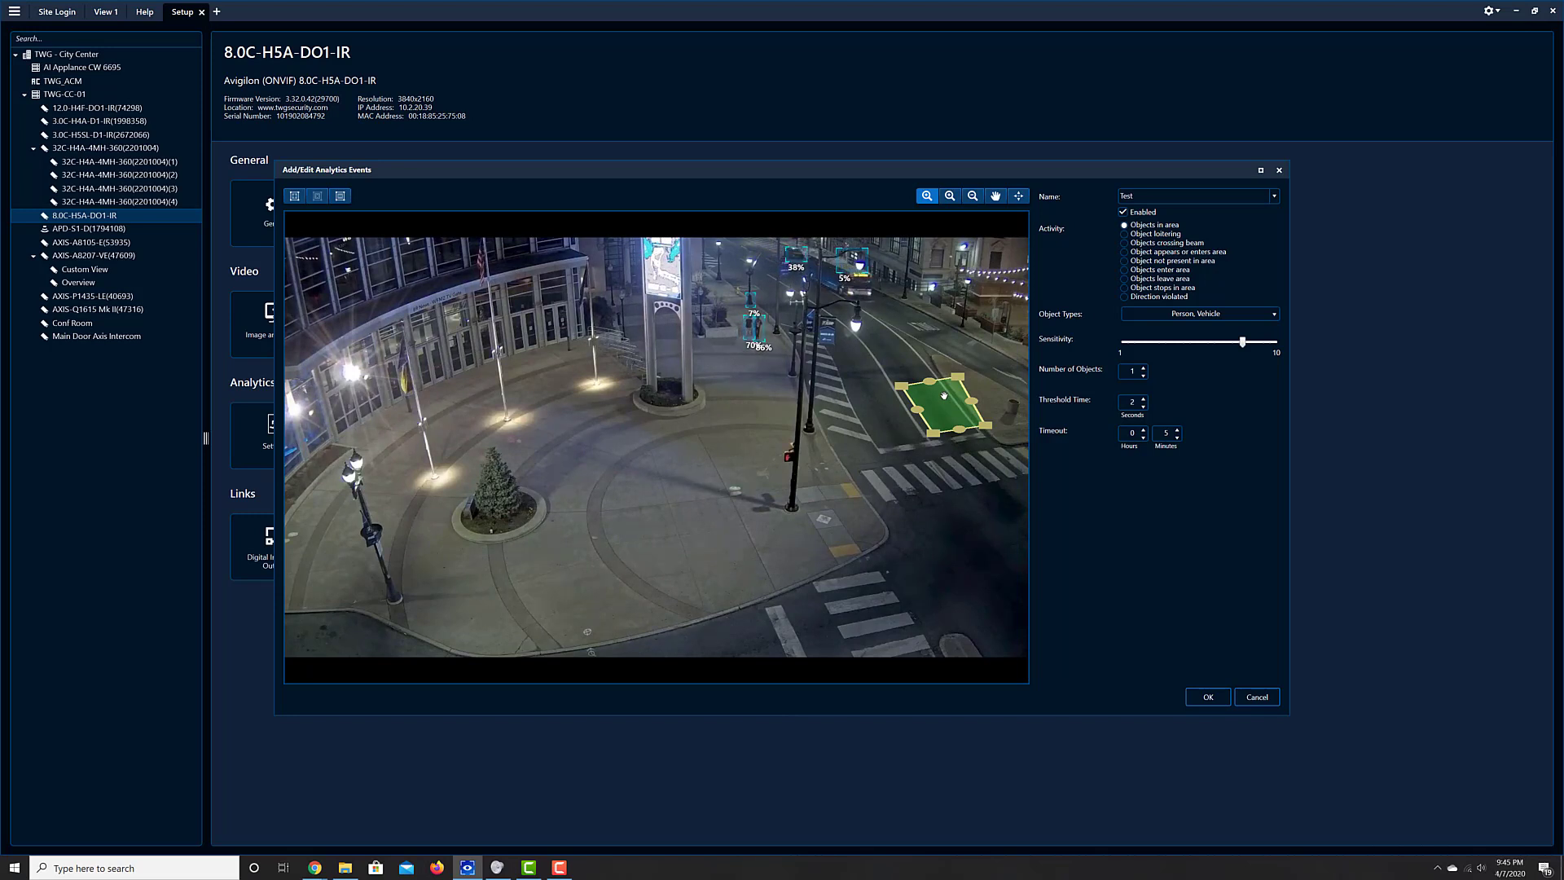
Reset the Test event's region of interest to the full frame, reshape it into a small four-sided area over the street lane, and save it.
{"action": "left_click", "coordinate": [341, 196]}
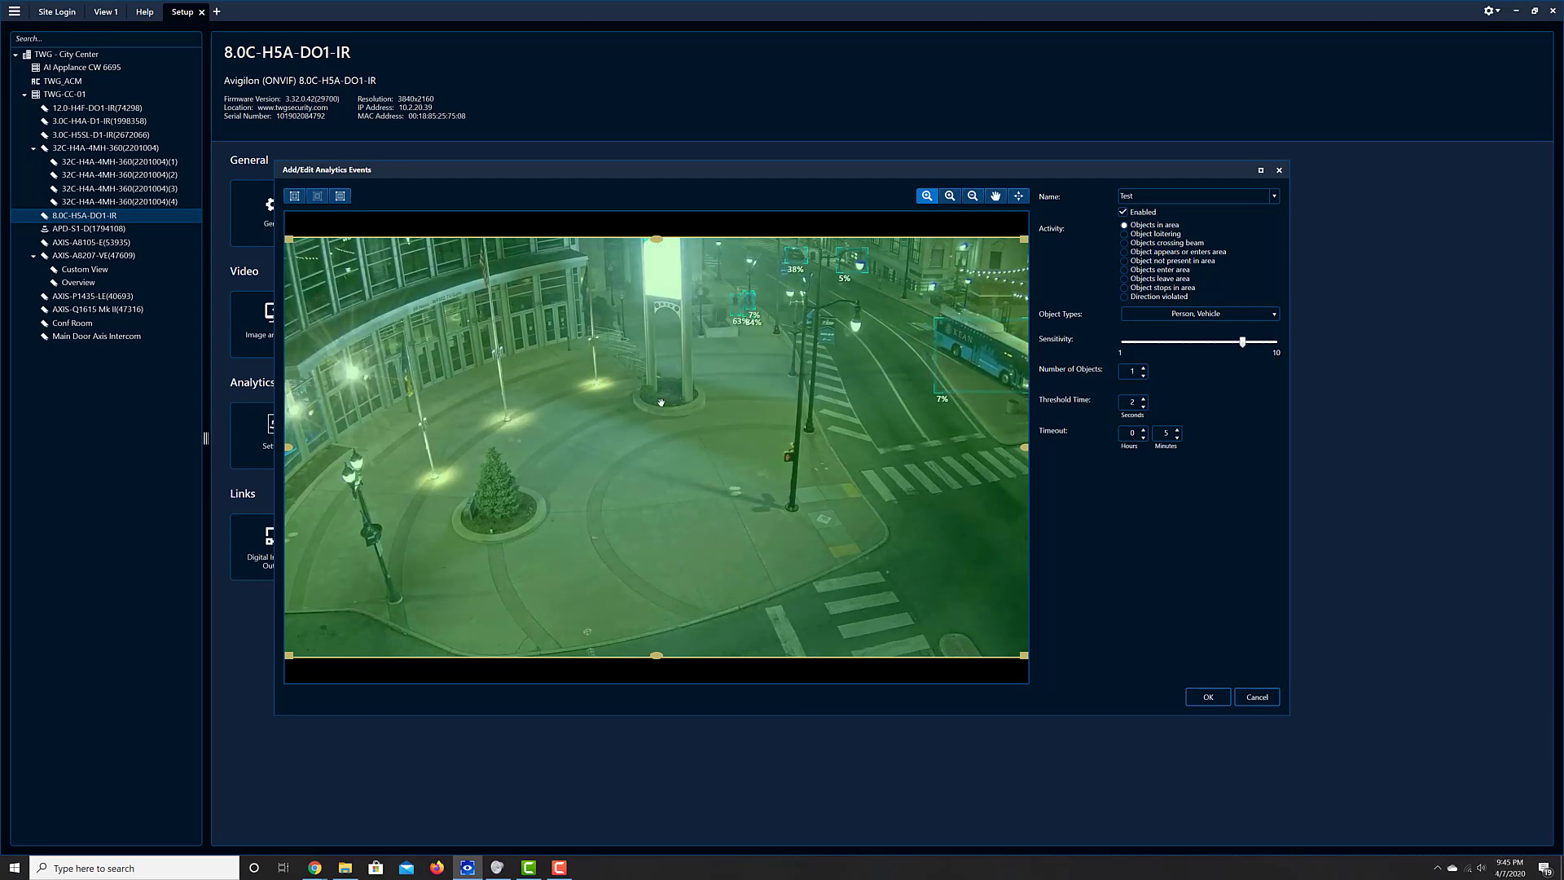
{"action": "left_click_drag", "start_coordinate": [626, 446], "coordinate": [996, 587]}
{"action": "left_click_drag", "start_coordinate": [971, 467], "coordinate": [937, 425]}
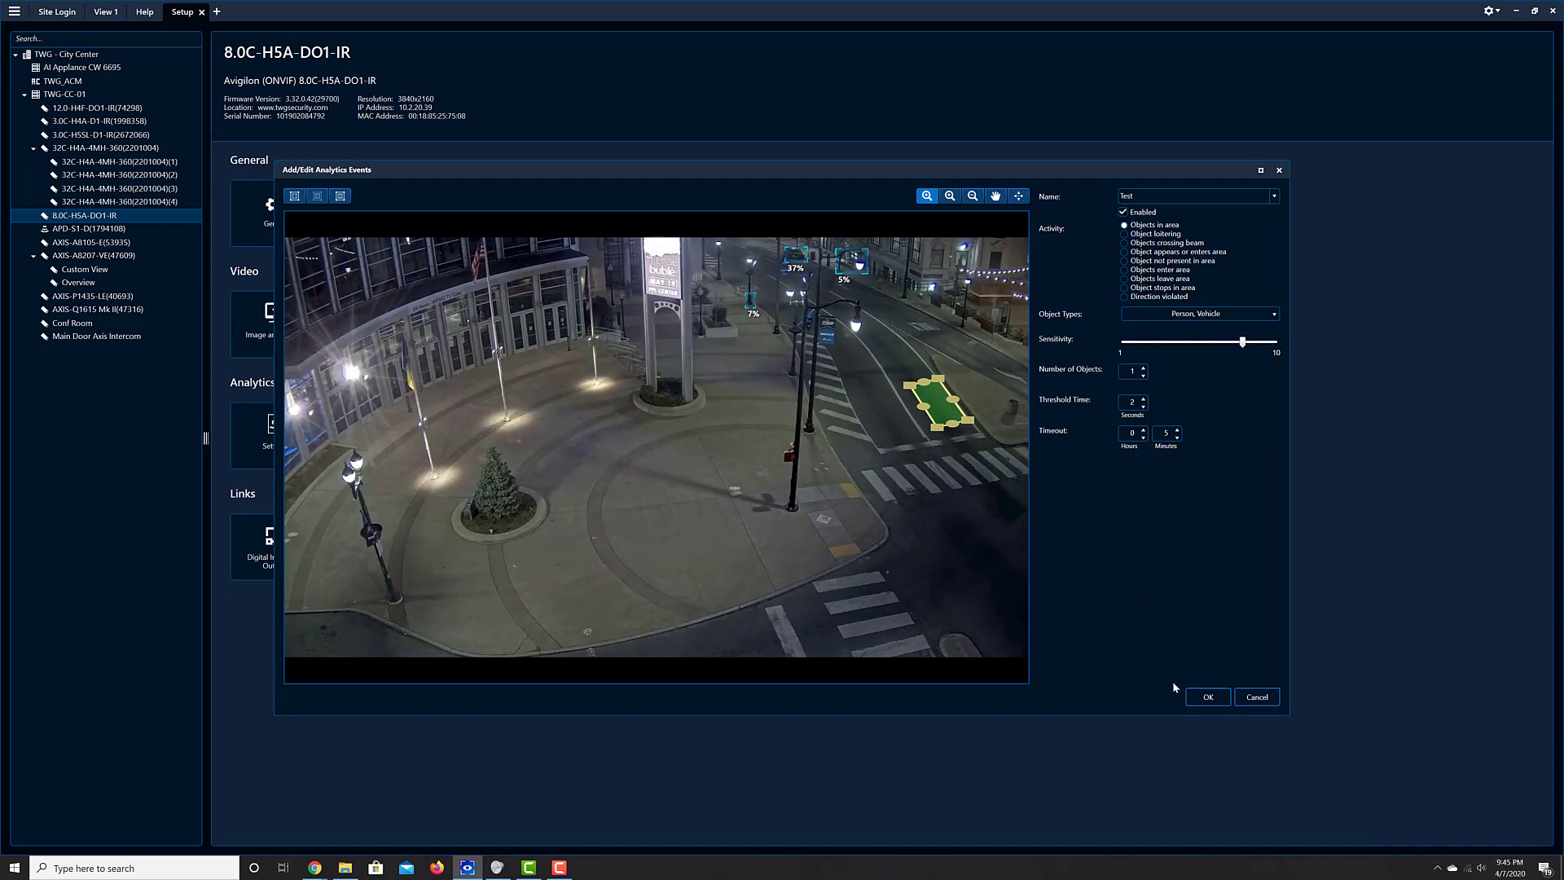
{"action": "left_click", "coordinate": [1209, 697]}
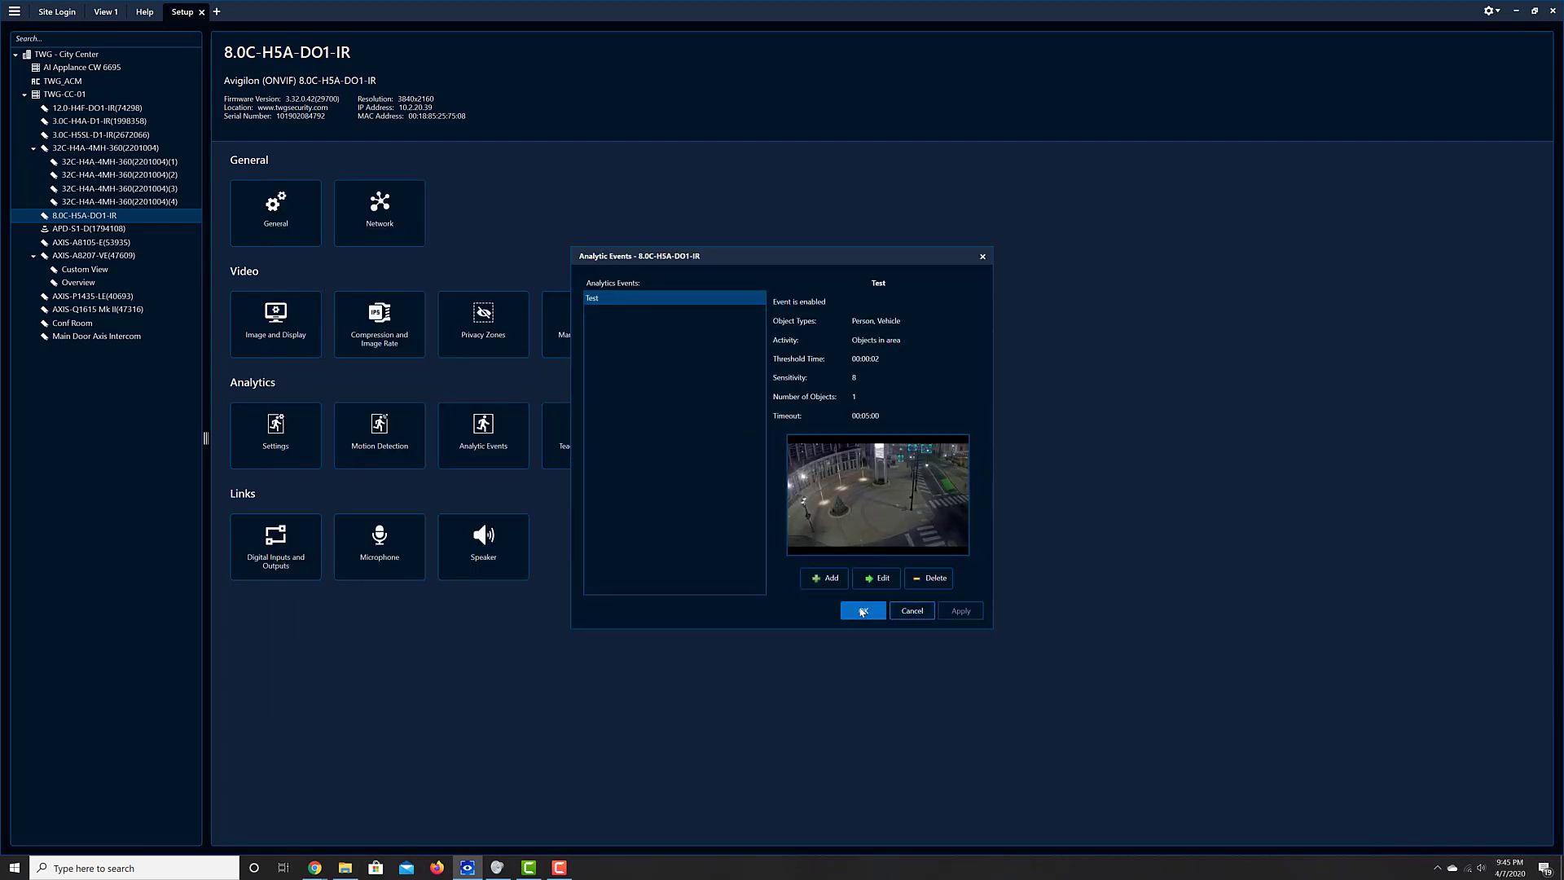
{"action": "left_click", "coordinate": [913, 611]}
Read the Analytic Event Descriptions help topic and highlight its note on how the region of interest triggers events.
{"action": "left_click", "coordinate": [140, 13]}
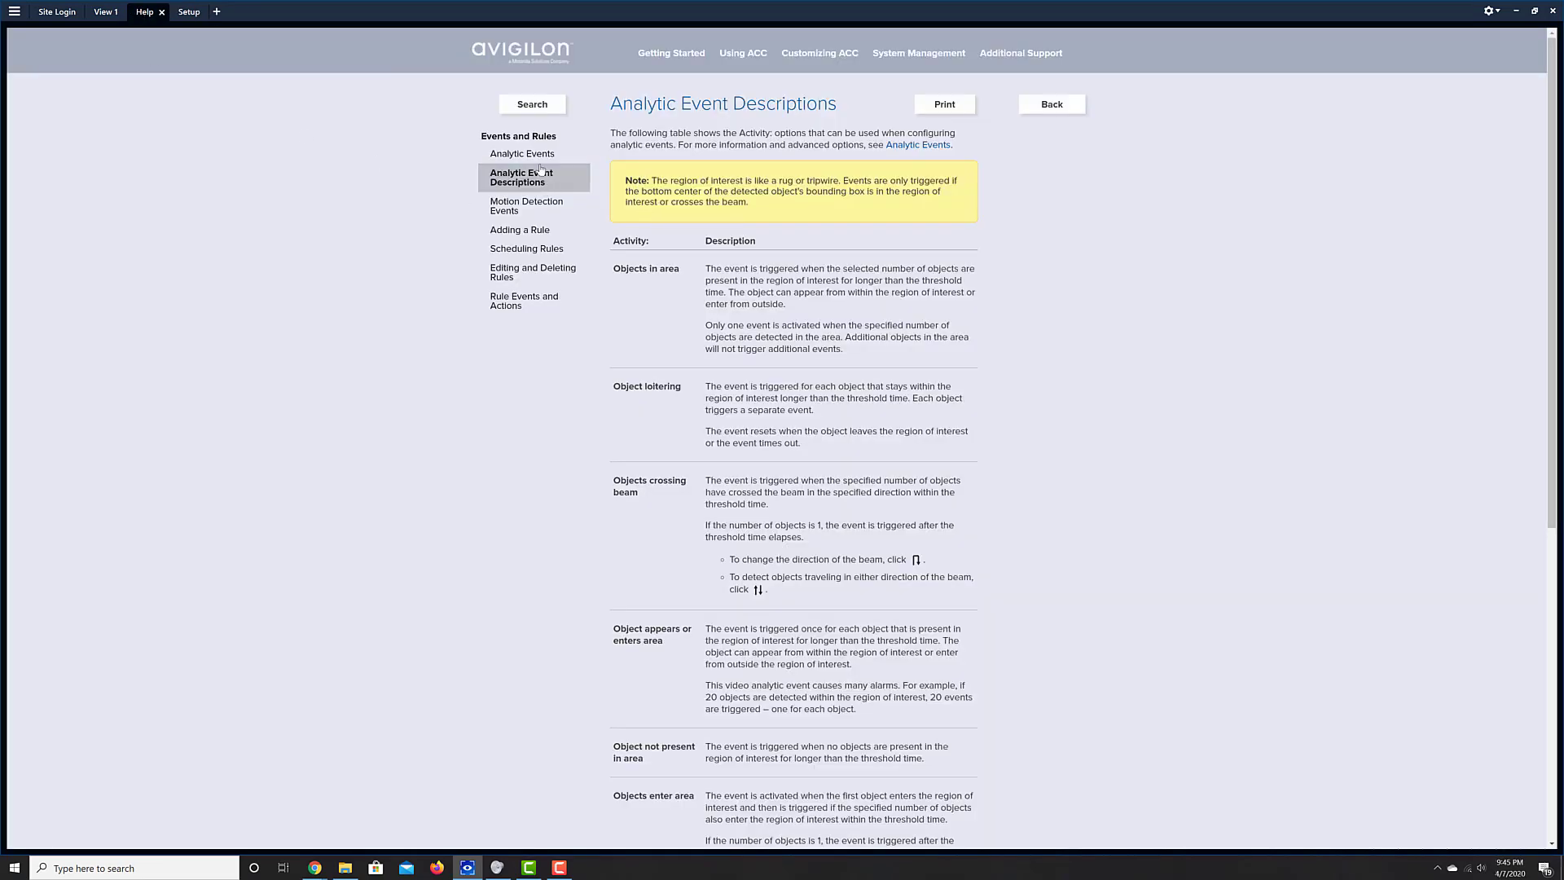
{"action": "left_click", "coordinate": [528, 155]}
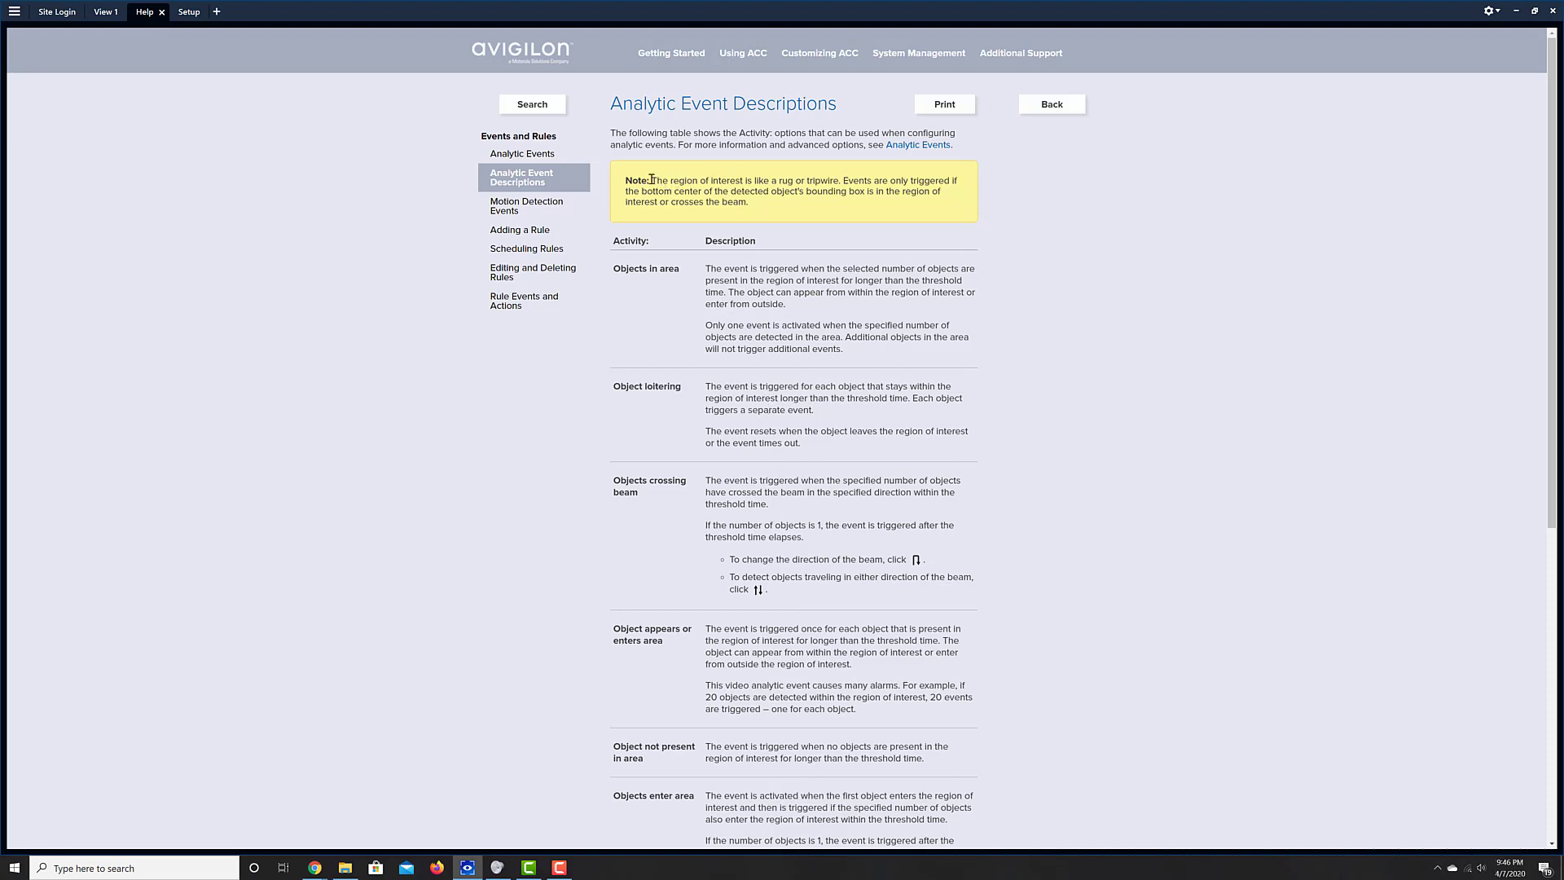
{"action": "left_click_drag", "start_coordinate": [652, 180], "coordinate": [745, 203]}
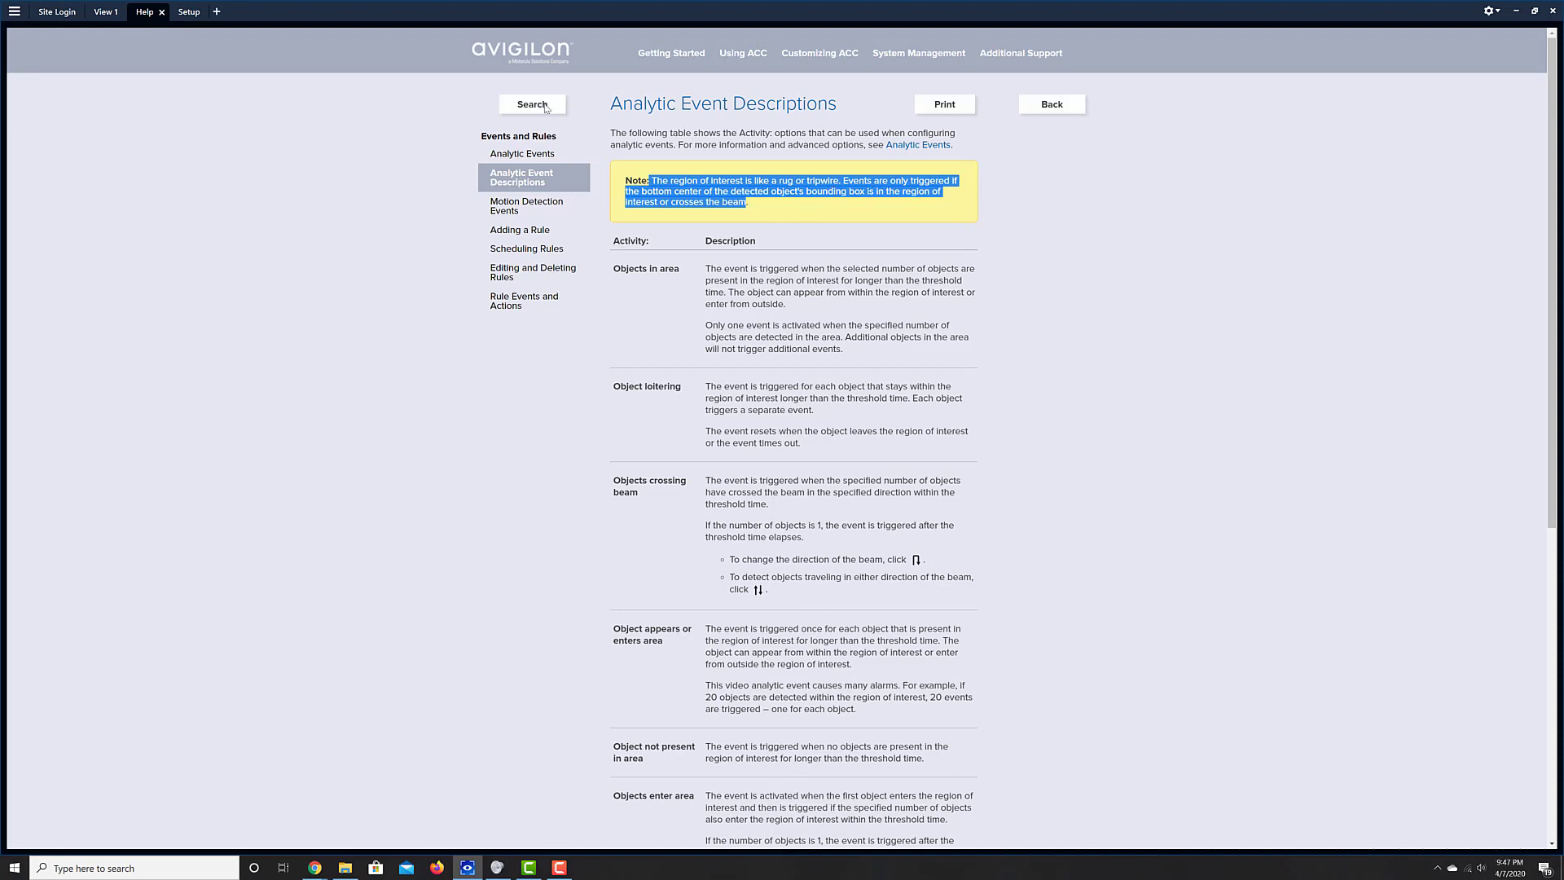
Examine the bounding boxes of the two people in View 1's recorded footage, and return to the Objects in area help description.
{"action": "left_click", "coordinate": [106, 11]}
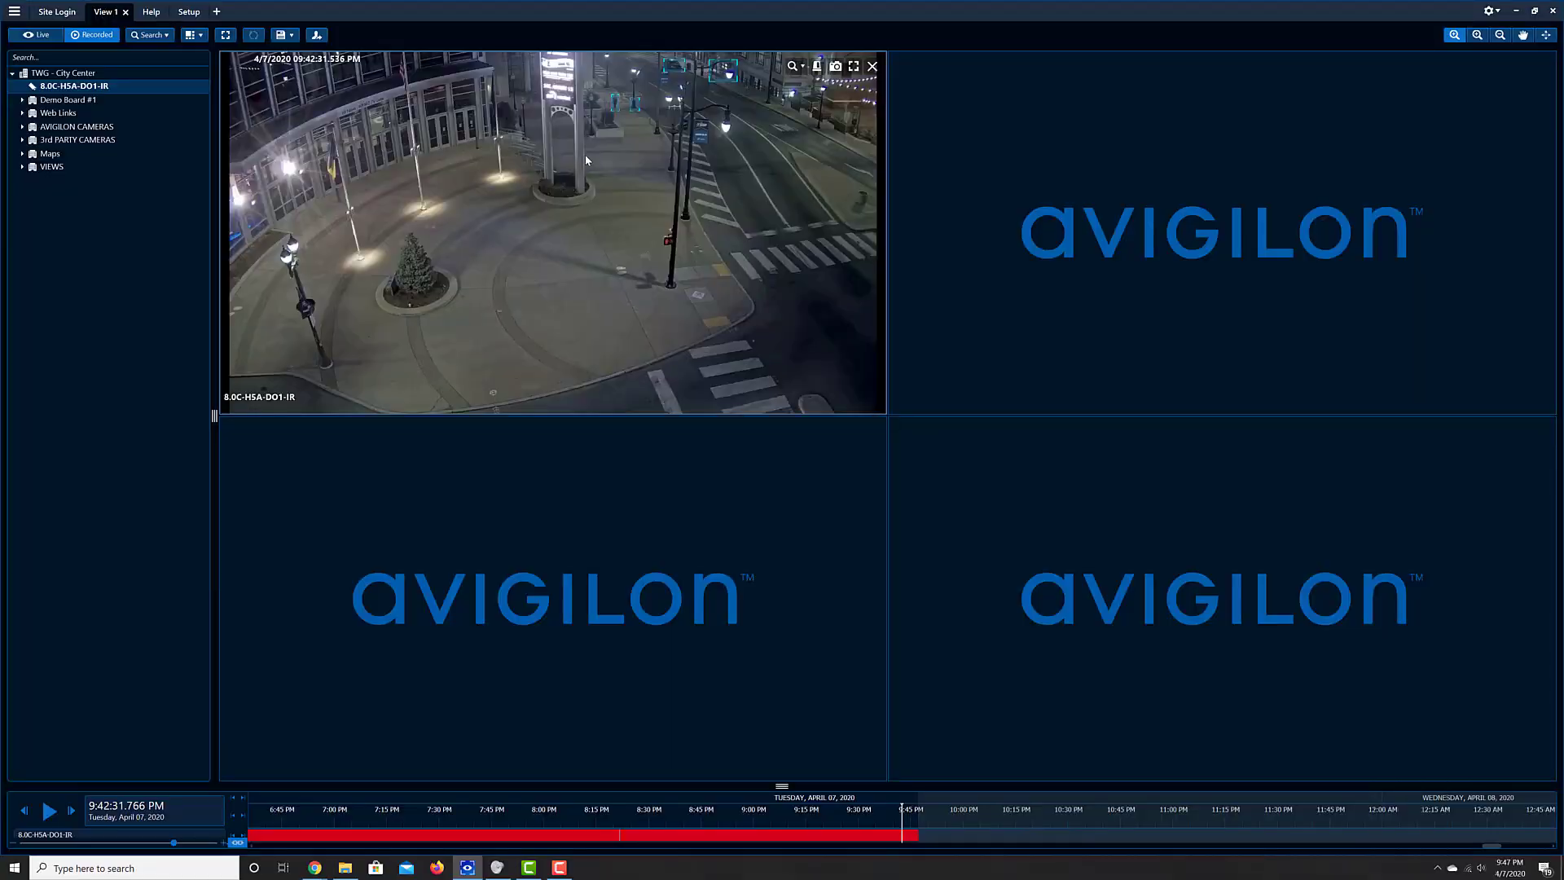
{"action": "scroll", "coordinate": [625, 96], "scroll_direction": "up", "scroll_amount": 5}
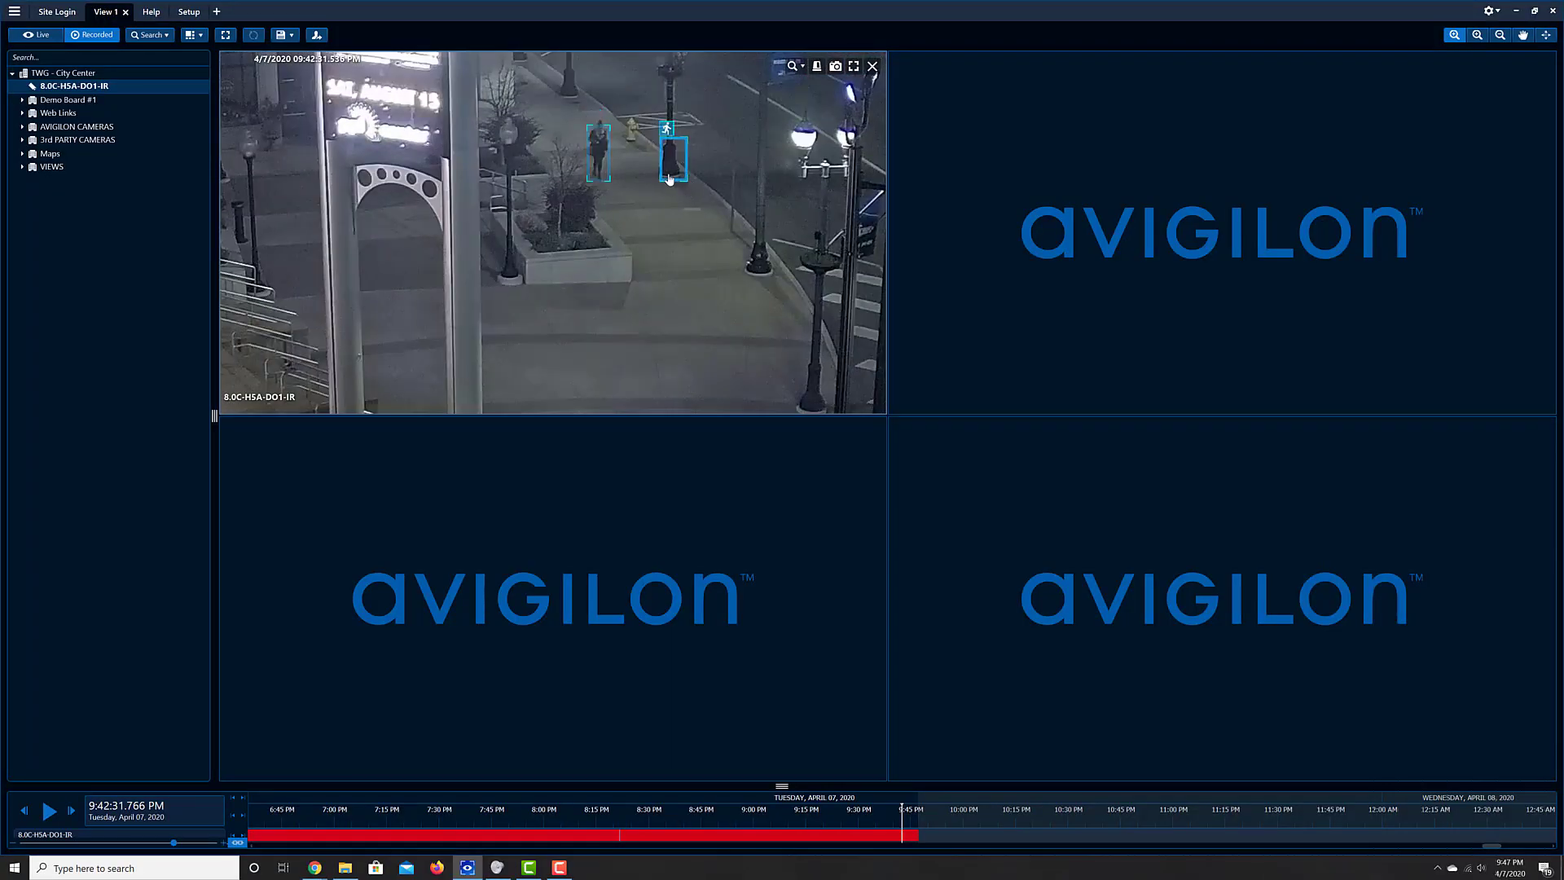
{"action": "scroll", "coordinate": [678, 180], "scroll_direction": "down", "scroll_amount": 5}
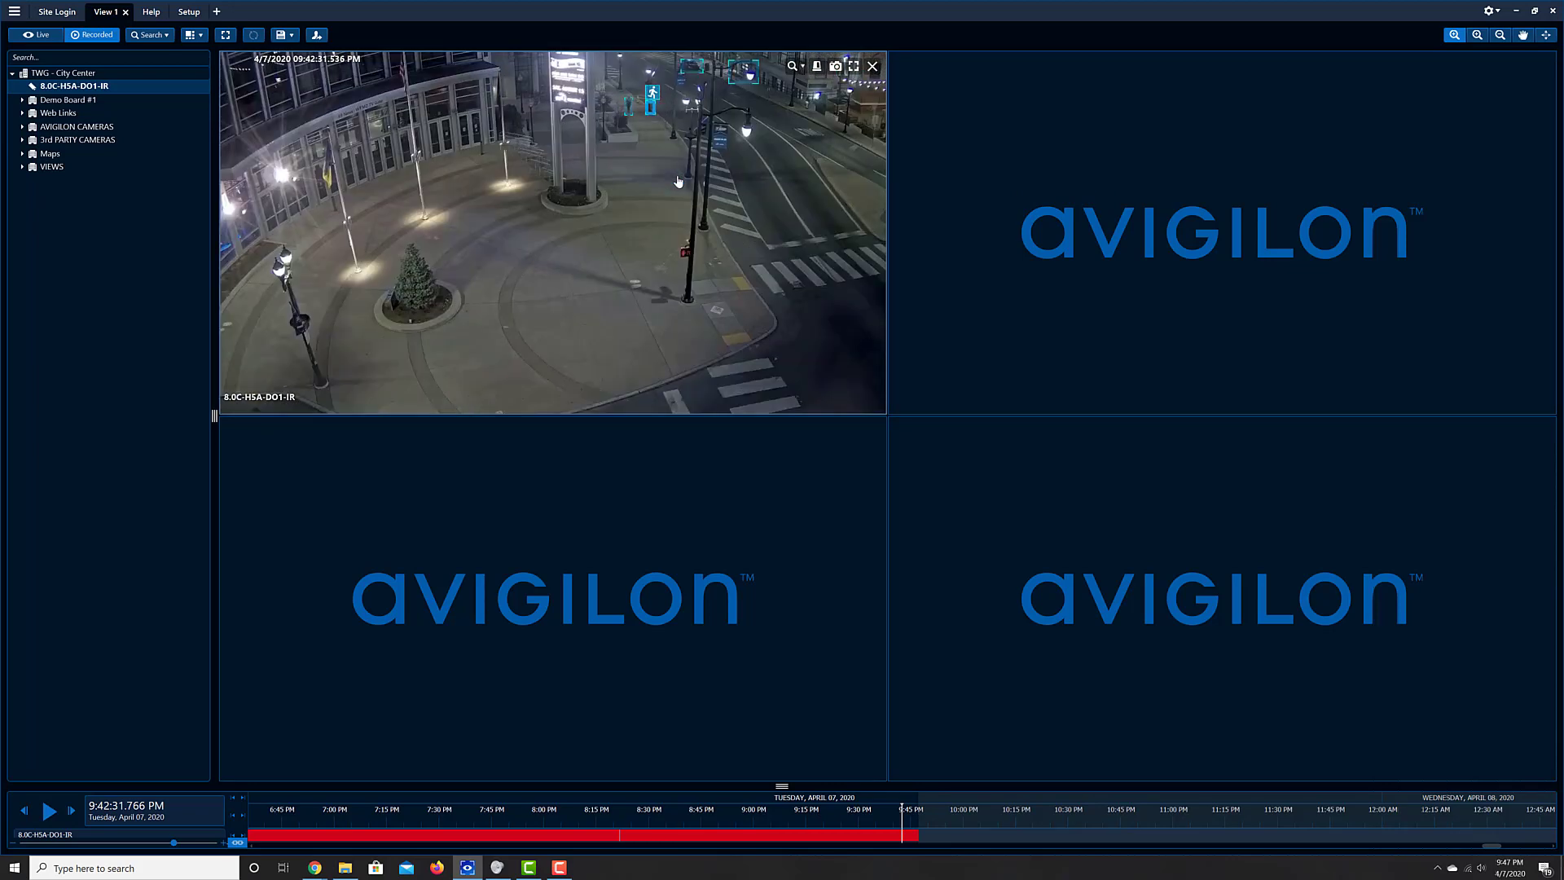
{"action": "scroll", "coordinate": [670, 121], "scroll_direction": "up", "scroll_amount": 5}
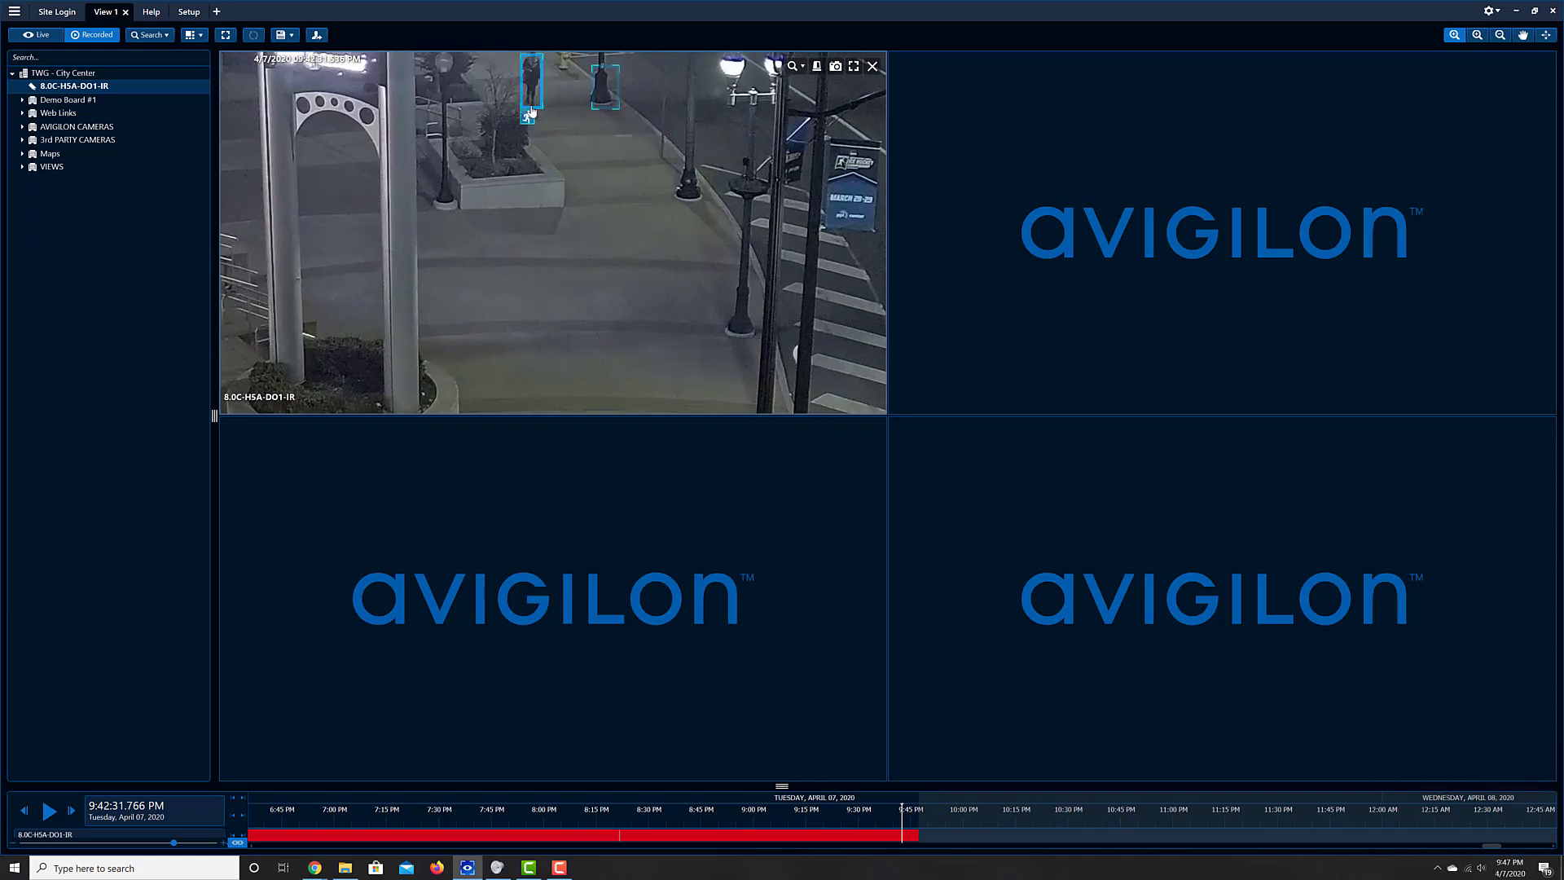
{"action": "scroll", "coordinate": [619, 227], "scroll_direction": "down", "scroll_amount": 5}
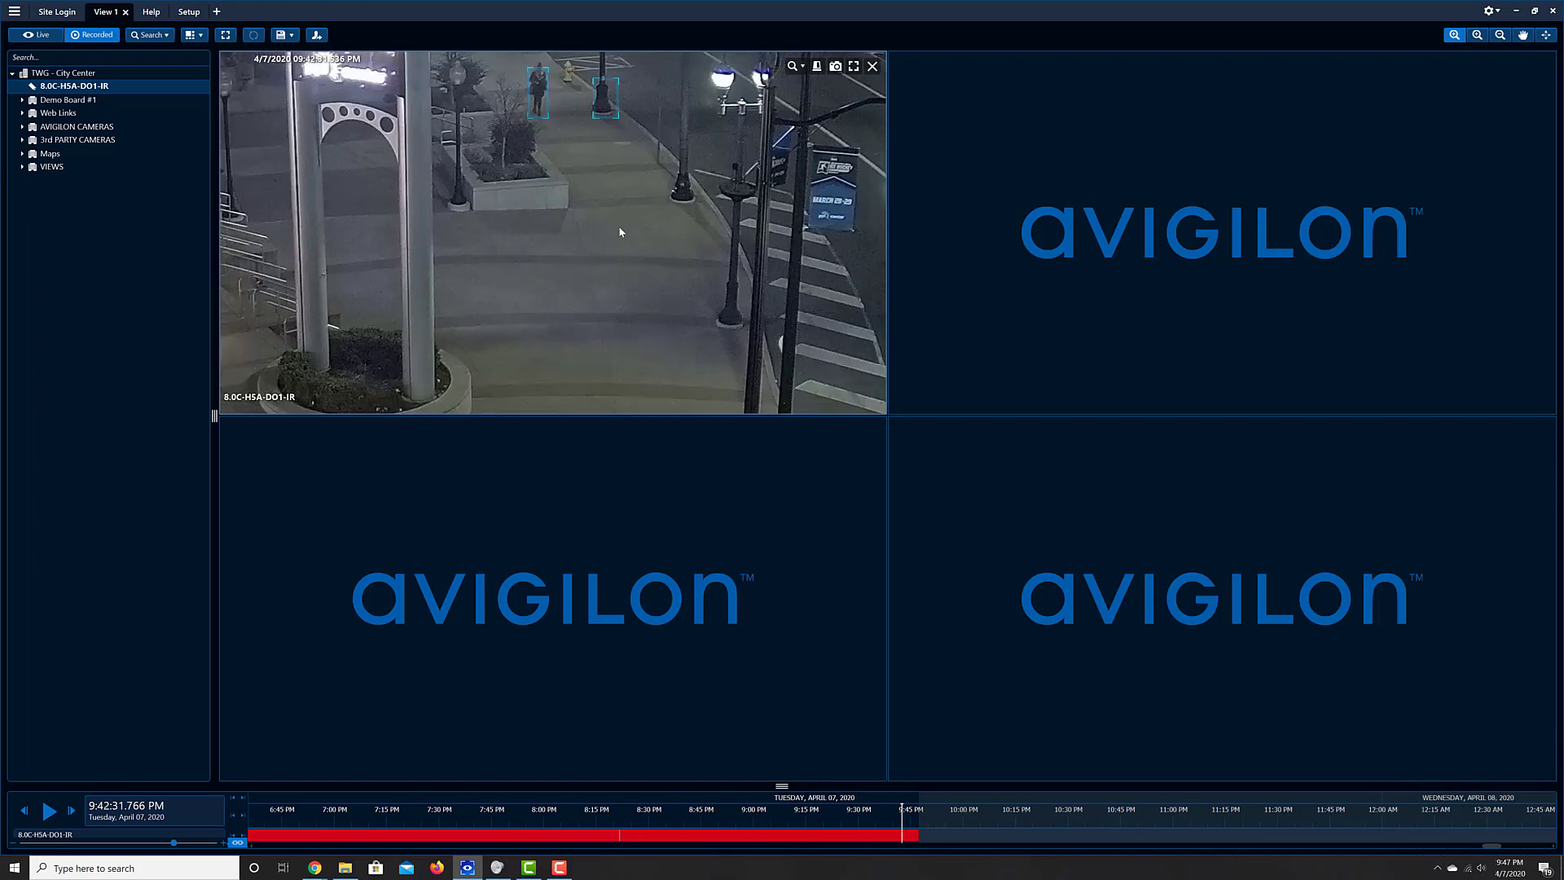
{"action": "left_click", "coordinate": [150, 13]}
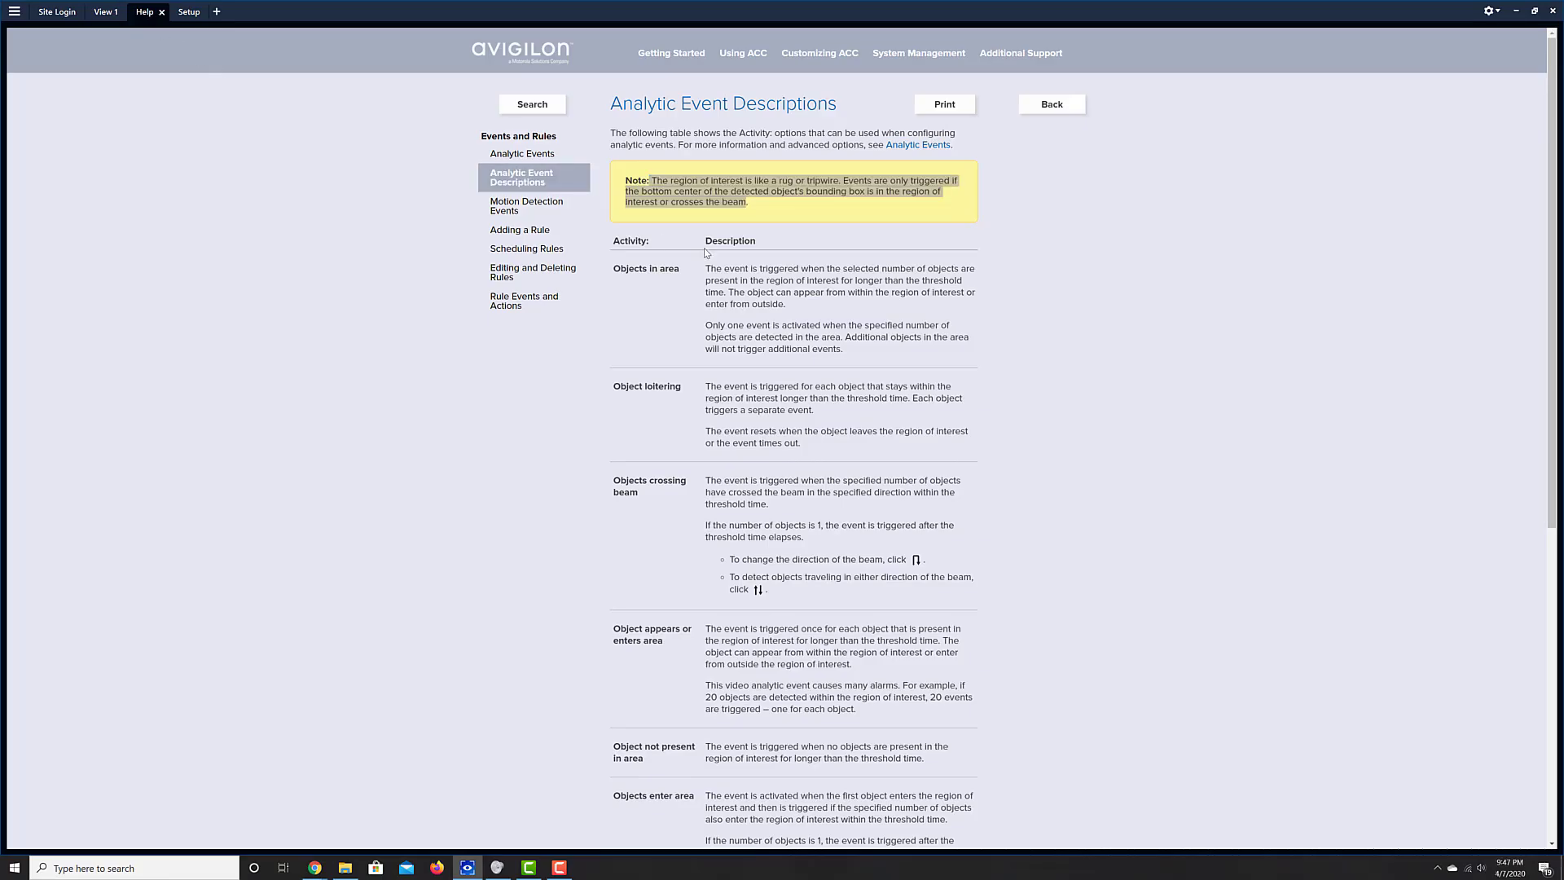
{"action": "left_click", "coordinate": [643, 280]}
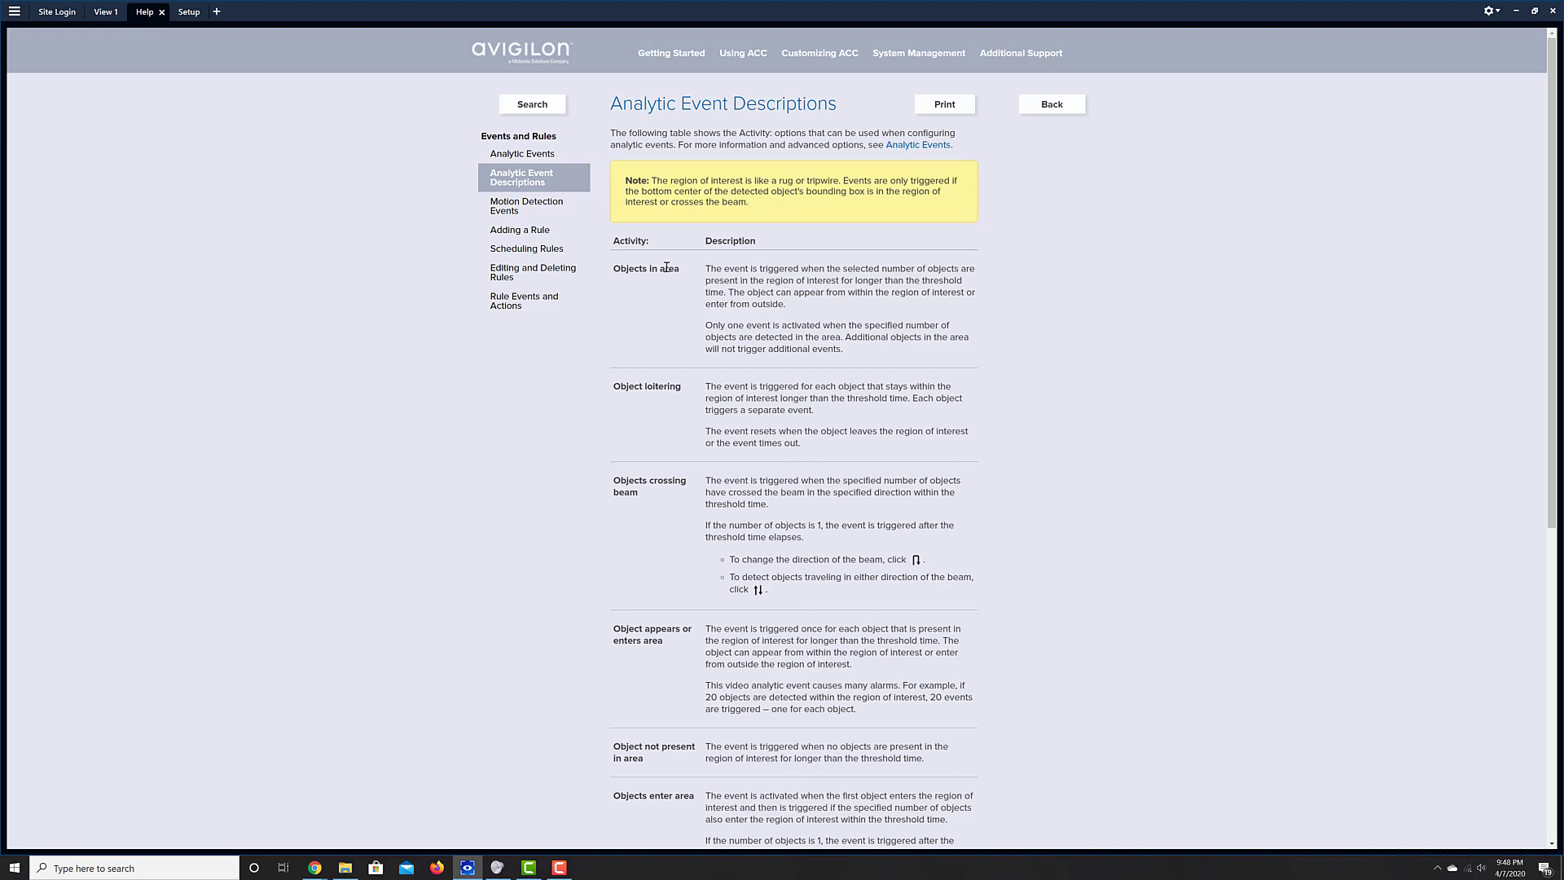
Open the Test analytic event of the 8.0C-H5A-DO1-IR camera for editing and check its object type choices.
{"action": "left_click", "coordinate": [106, 13]}
{"action": "right_click", "coordinate": [482, 242]}
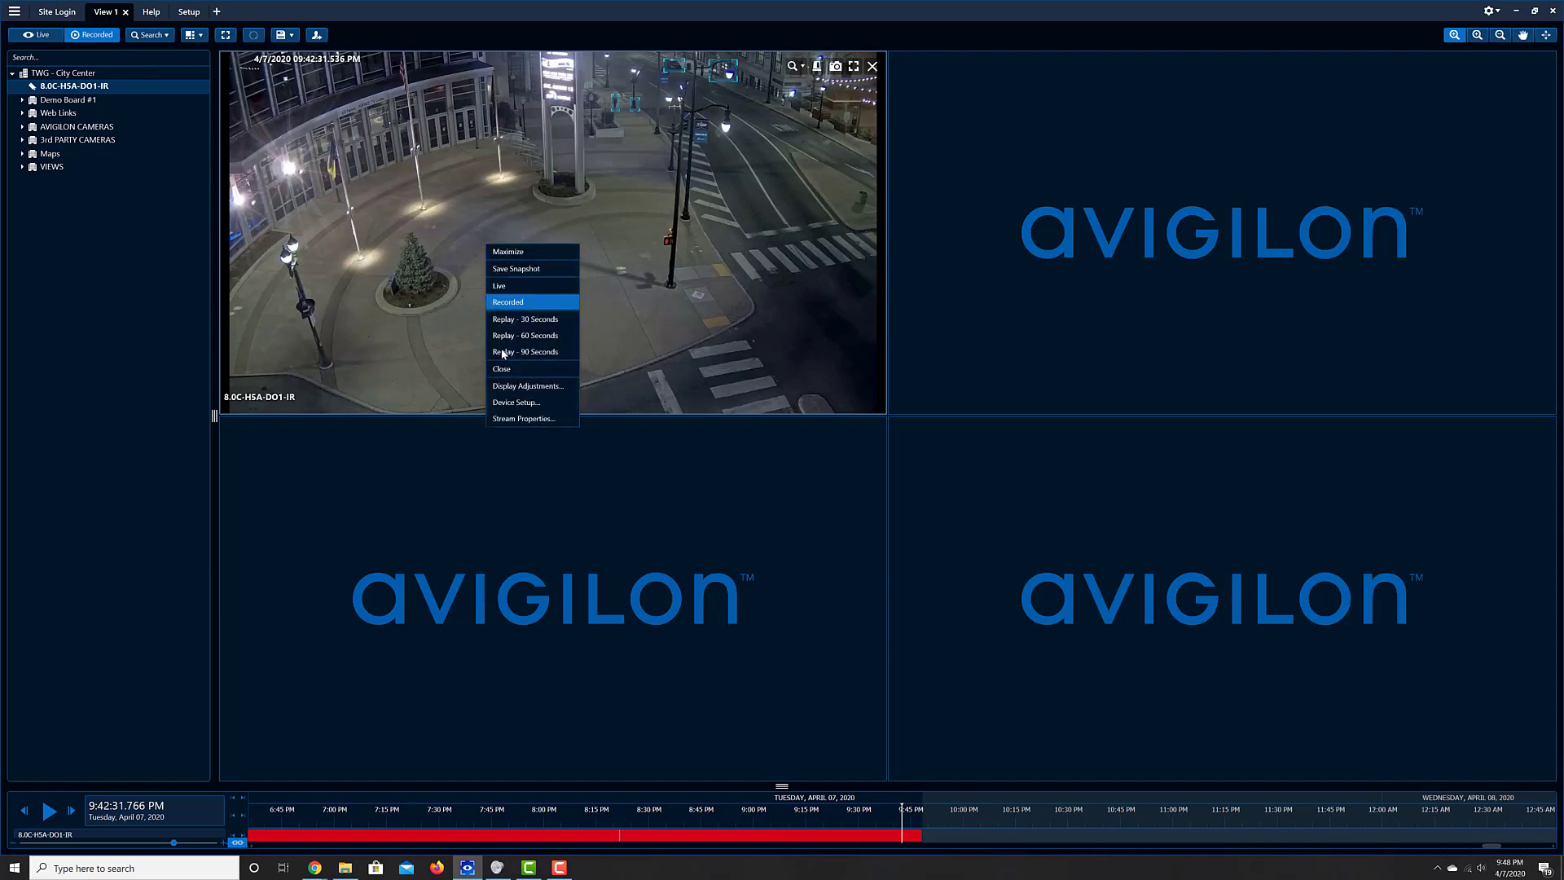
{"action": "left_click", "coordinate": [505, 403]}
{"action": "left_click", "coordinate": [507, 432]}
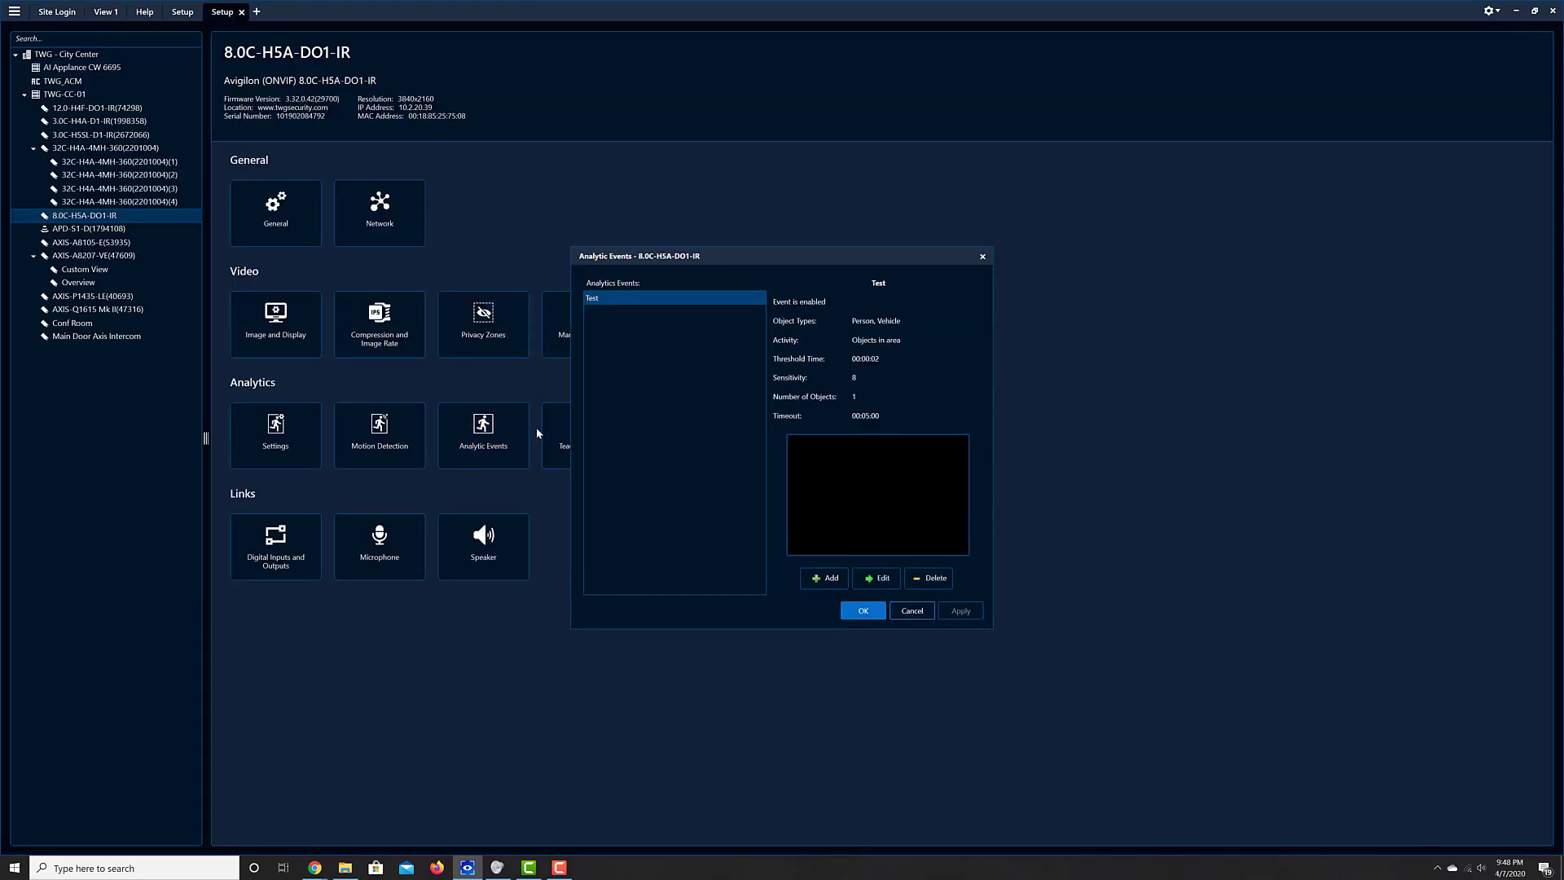
{"action": "left_click", "coordinate": [876, 578]}
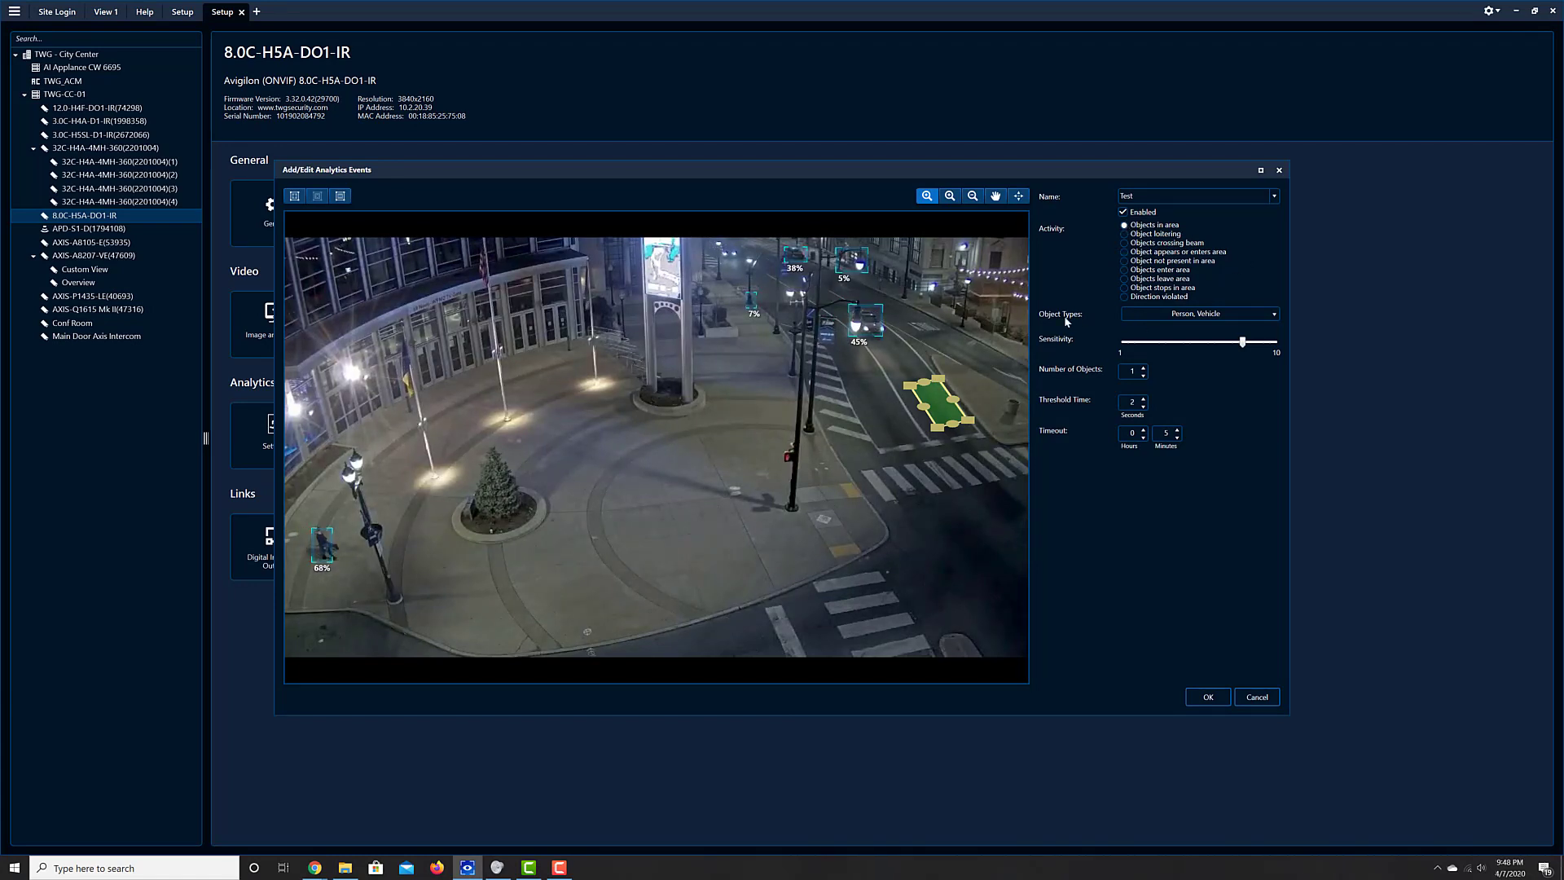
{"action": "left_click", "coordinate": [1180, 317]}
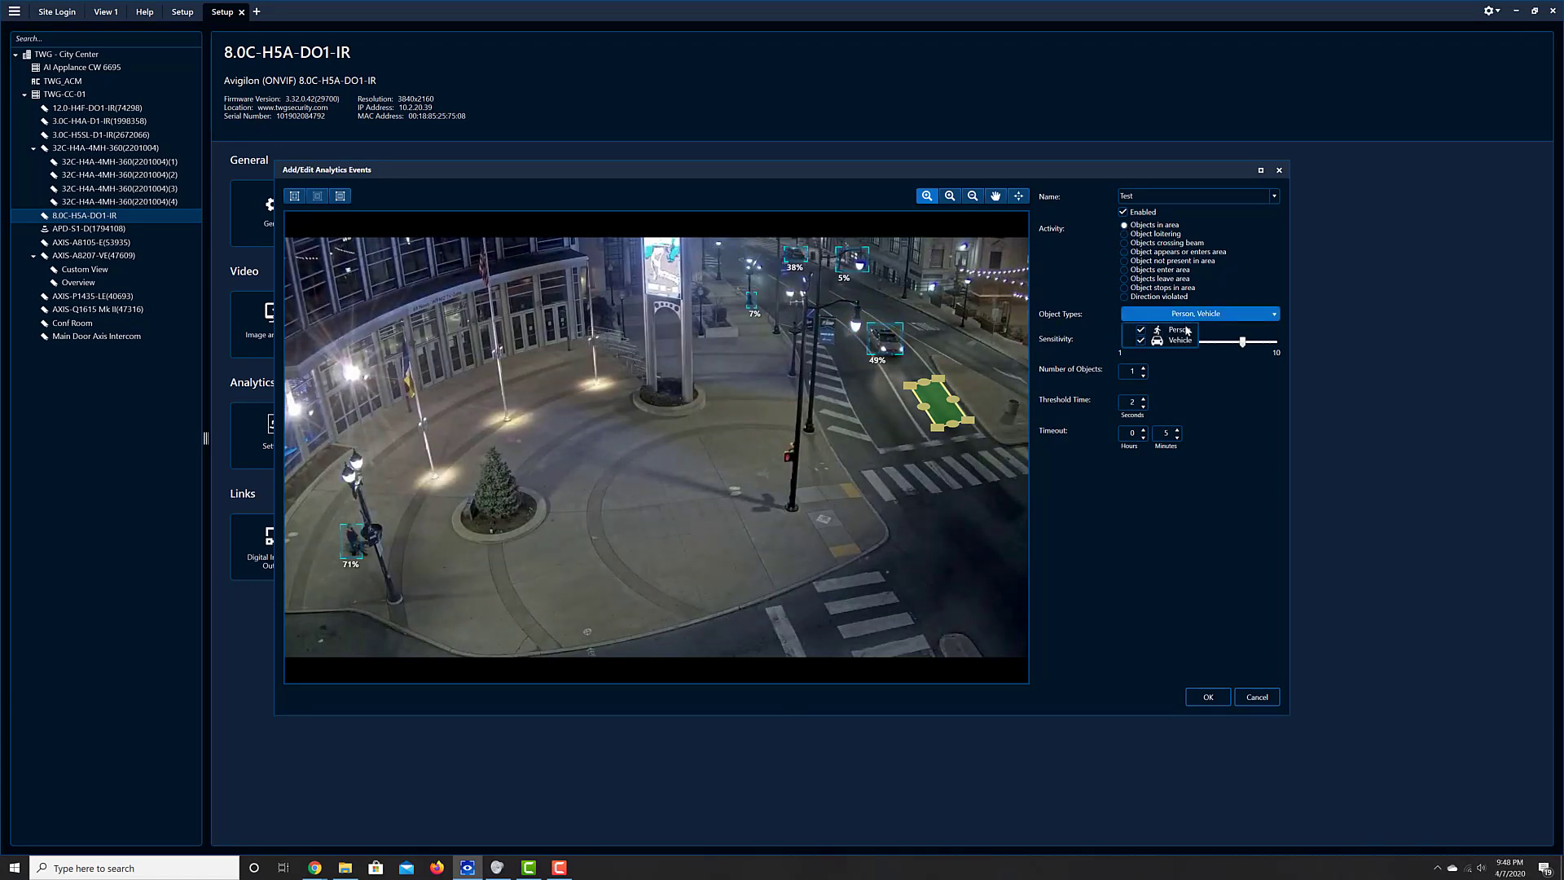
{"action": "left_click", "coordinate": [1227, 380]}
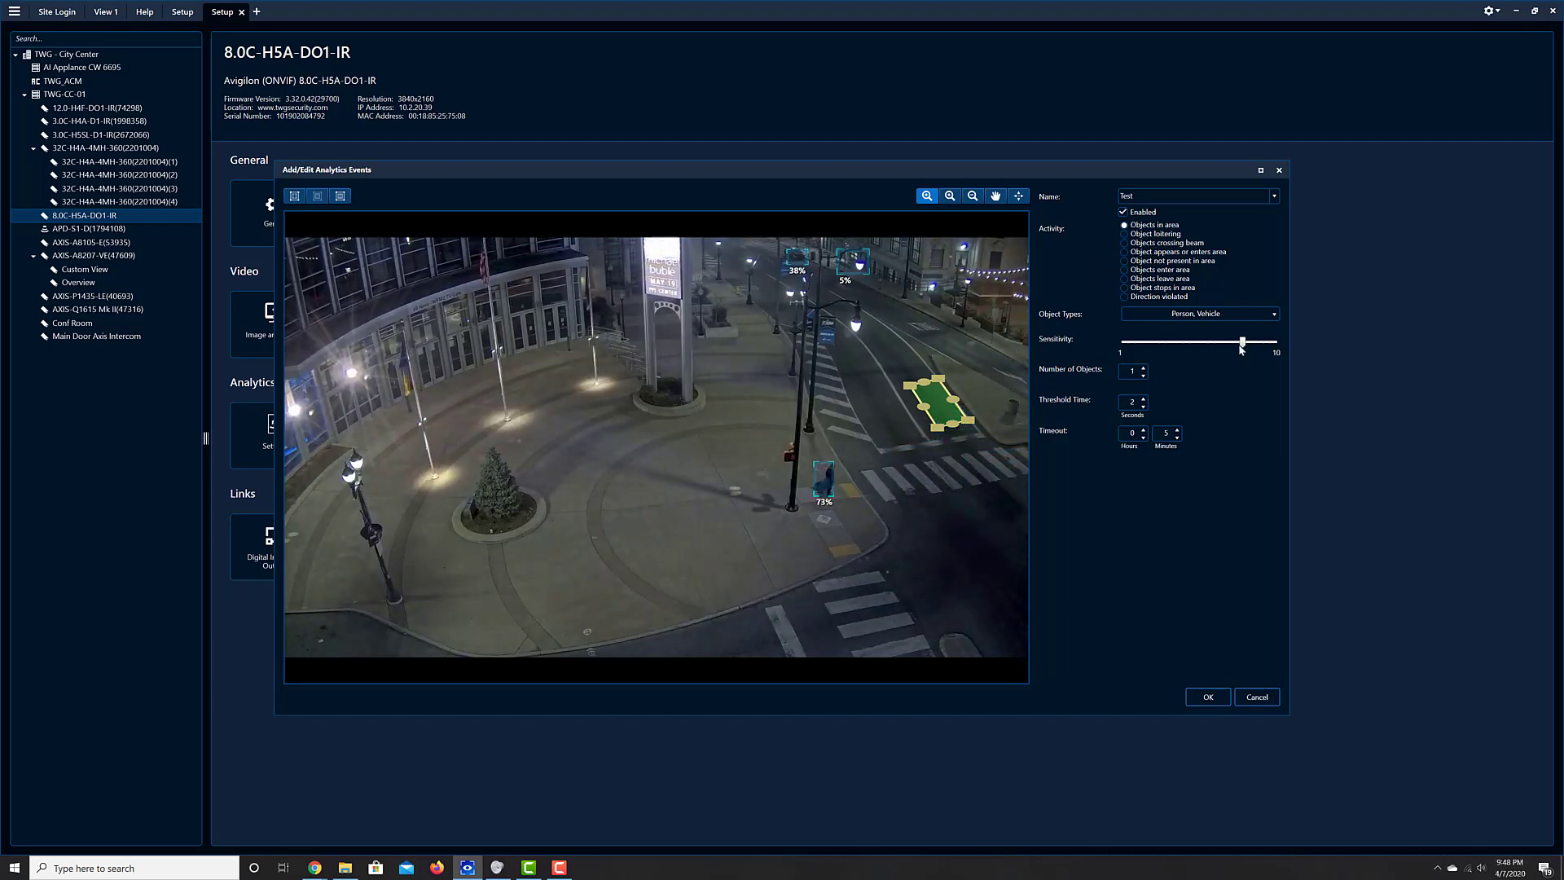
Try out the Test event's number of objects at 3 and 1, and set it to 4.
{"action": "left_click", "coordinate": [1144, 368]}
{"action": "left_click", "coordinate": [1144, 367]}
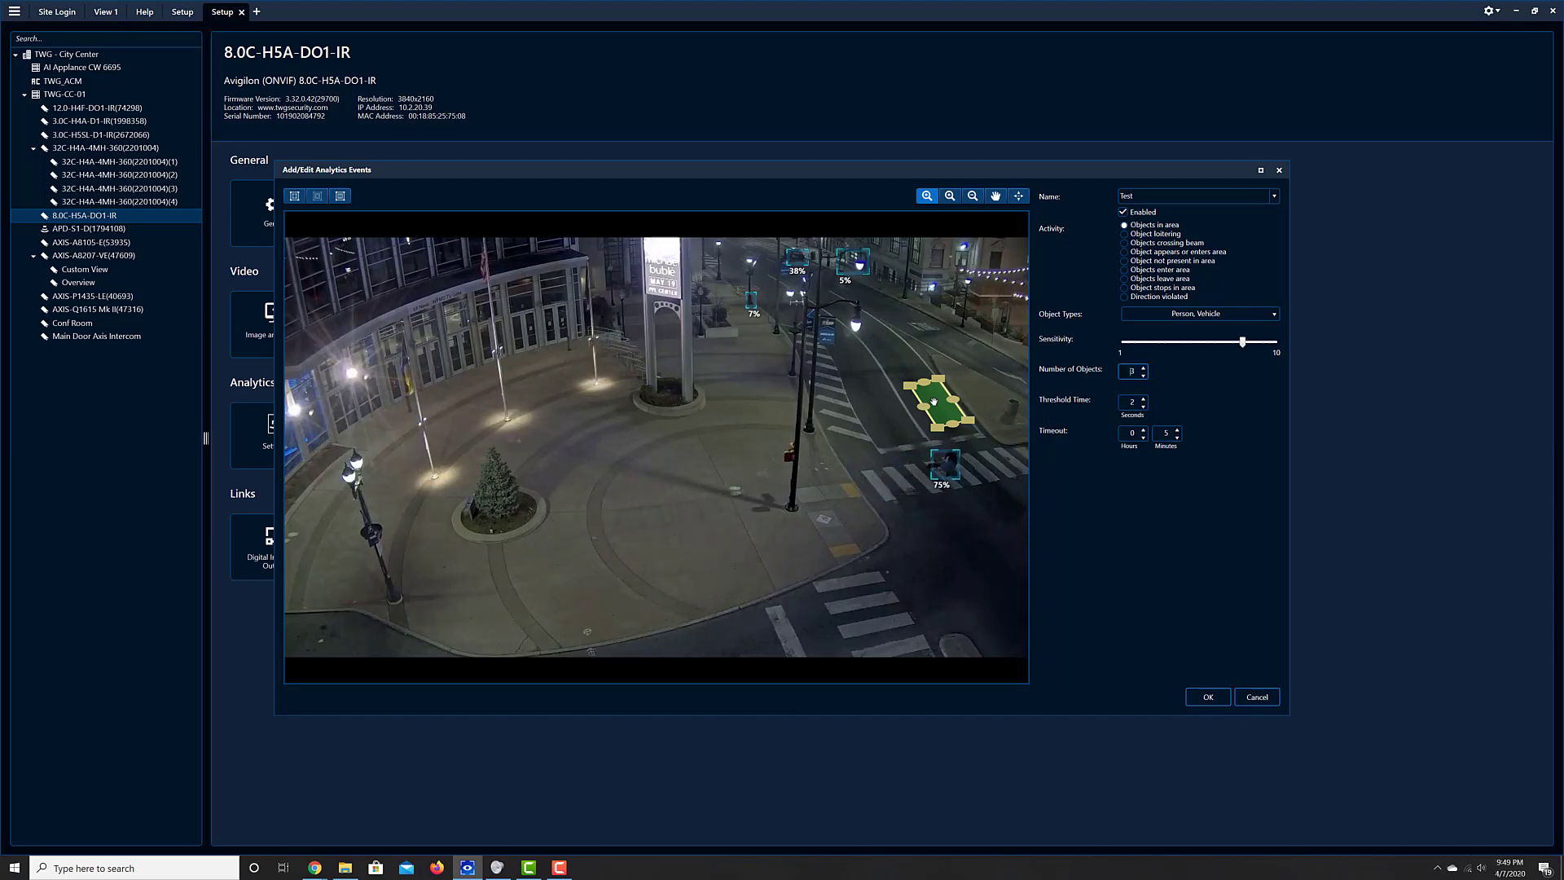
{"action": "left_click", "coordinate": [1143, 375]}
{"action": "left_click", "coordinate": [1143, 375]}
{"action": "left_click", "coordinate": [1144, 369]}
{"action": "left_click", "coordinate": [1144, 368]}
{"action": "left_click", "coordinate": [1144, 368]}
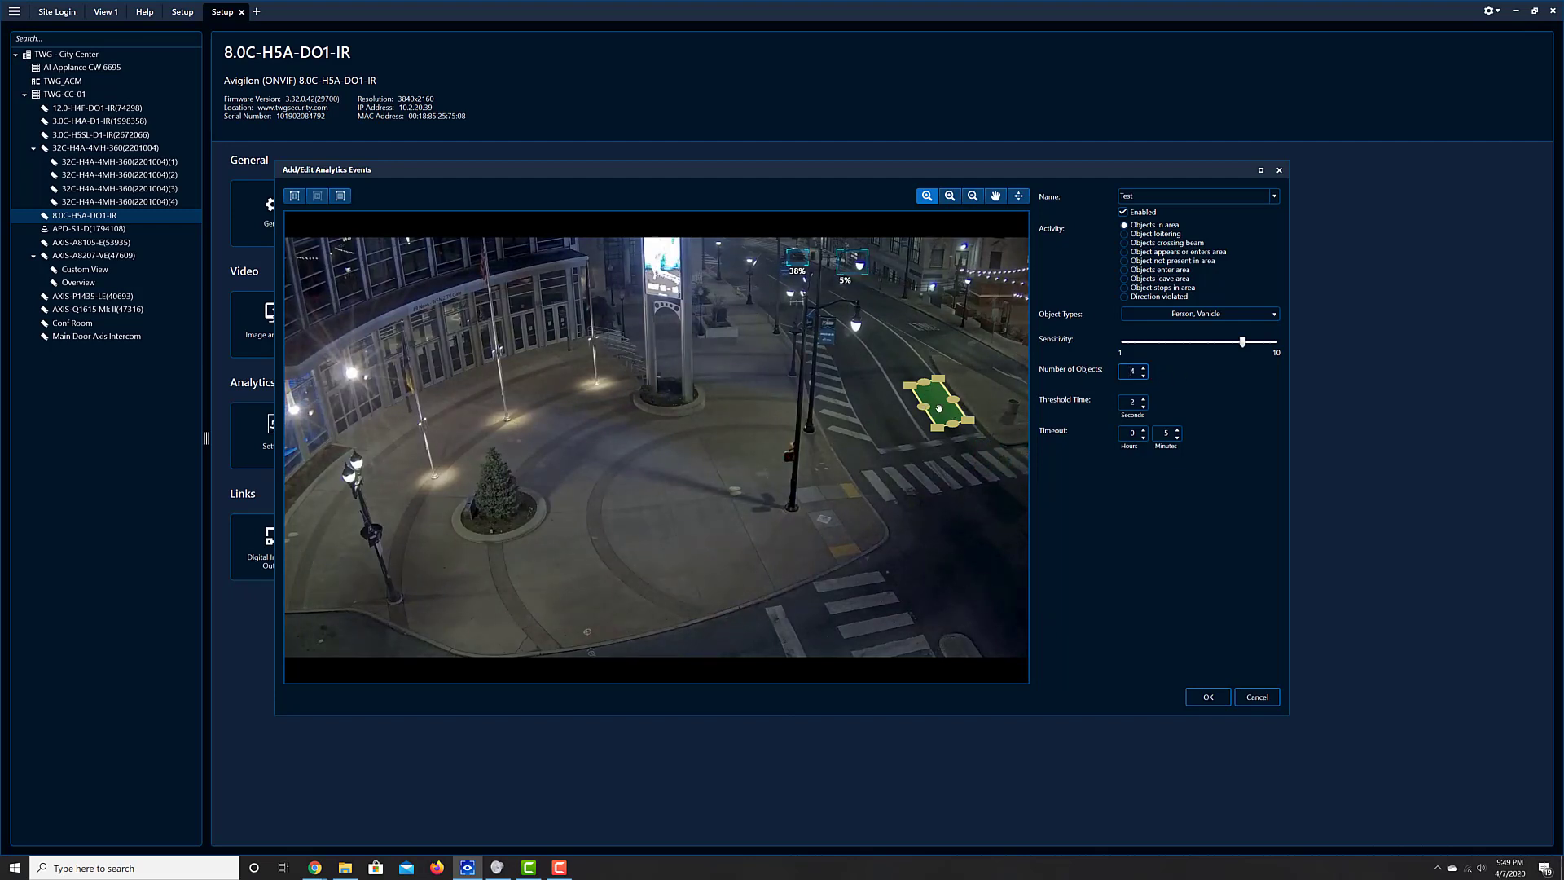
Raise the Test event's threshold time to 59 seconds.
{"action": "left_click", "coordinate": [1144, 401]}
{"action": "left_click", "coordinate": [1143, 401]}
{"action": "left_click", "coordinate": [1144, 400]}
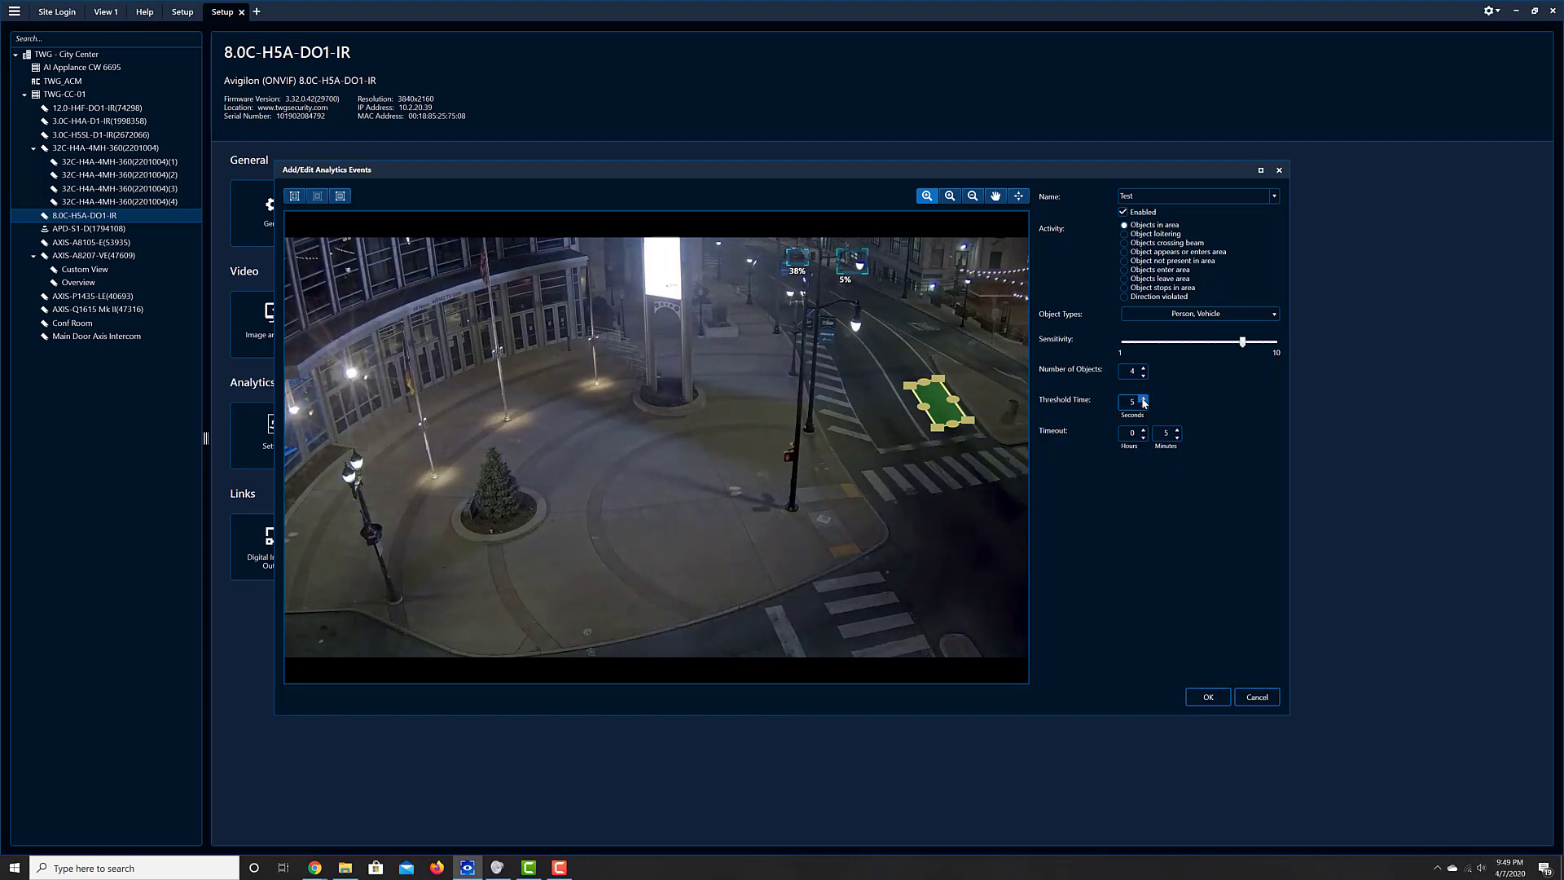
{"action": "left_click", "coordinate": [1143, 401]}
{"action": "left_click", "coordinate": [1143, 401]}
{"action": "left_click", "coordinate": [1144, 401]}
{"action": "left_click", "coordinate": [1144, 401]}
{"action": "left_click", "coordinate": [1144, 401]}
{"action": "left_click", "coordinate": [1144, 401]}
{"action": "left_click", "coordinate": [1144, 401]}
{"action": "left_click", "coordinate": [1144, 400]}
{"action": "left_click", "coordinate": [1144, 401]}
{"action": "left_click", "coordinate": [1144, 401]}
{"action": "left_click", "coordinate": [1144, 401]}
{"action": "left_click", "coordinate": [1143, 401]}
{"action": "left_click", "coordinate": [1144, 400]}
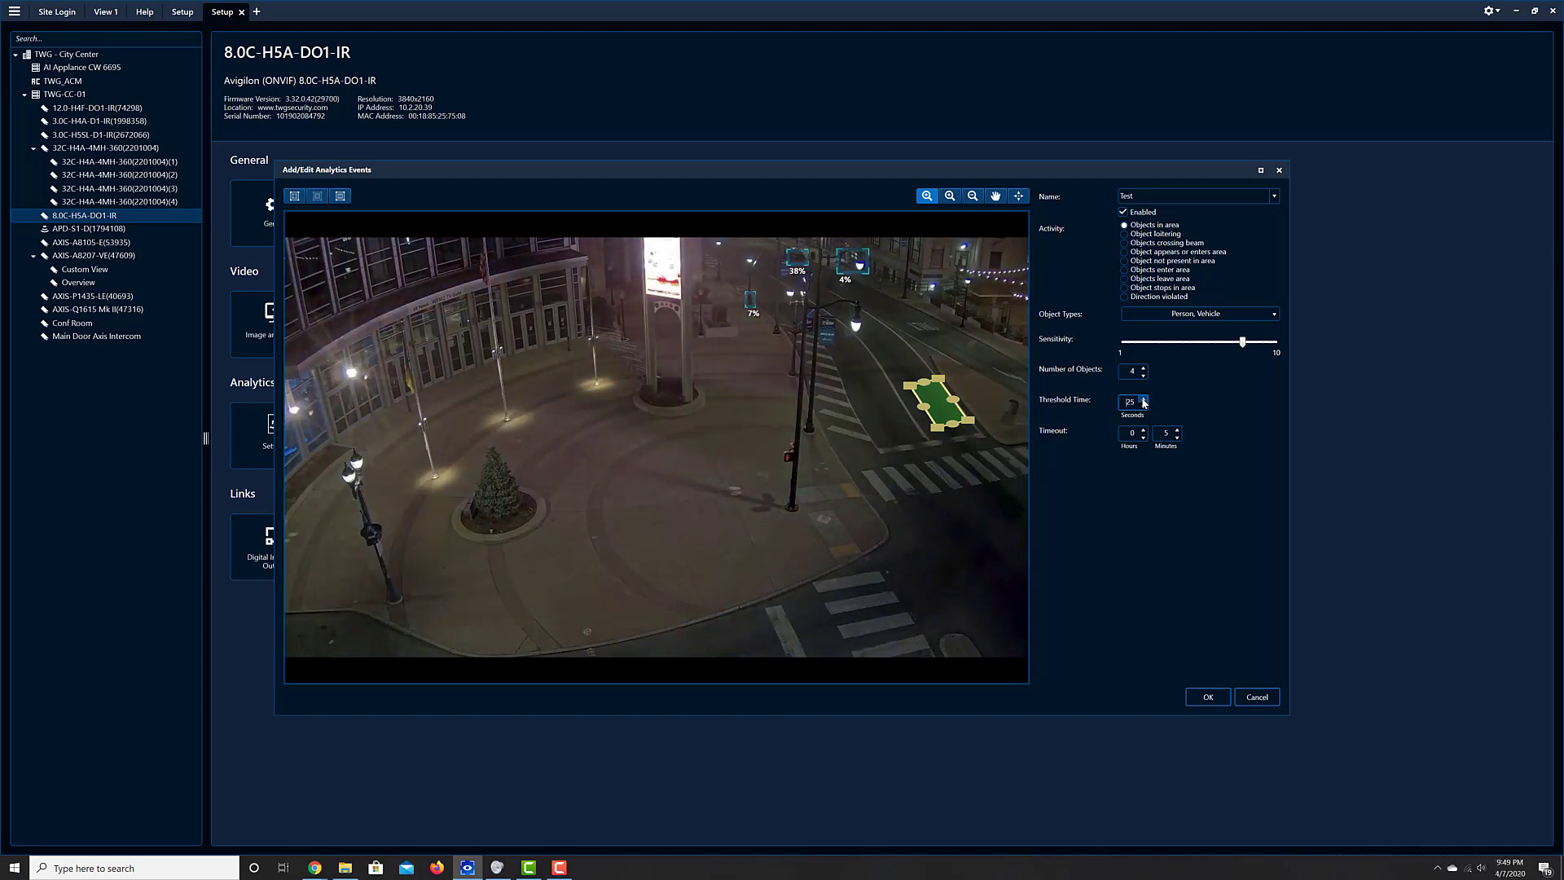
{"action": "left_click", "coordinate": [1144, 401]}
{"action": "left_click", "coordinate": [1144, 401]}
{"action": "left_click", "coordinate": [1144, 401]}
{"action": "left_click", "coordinate": [1144, 401]}
{"action": "type", "text": "60"}
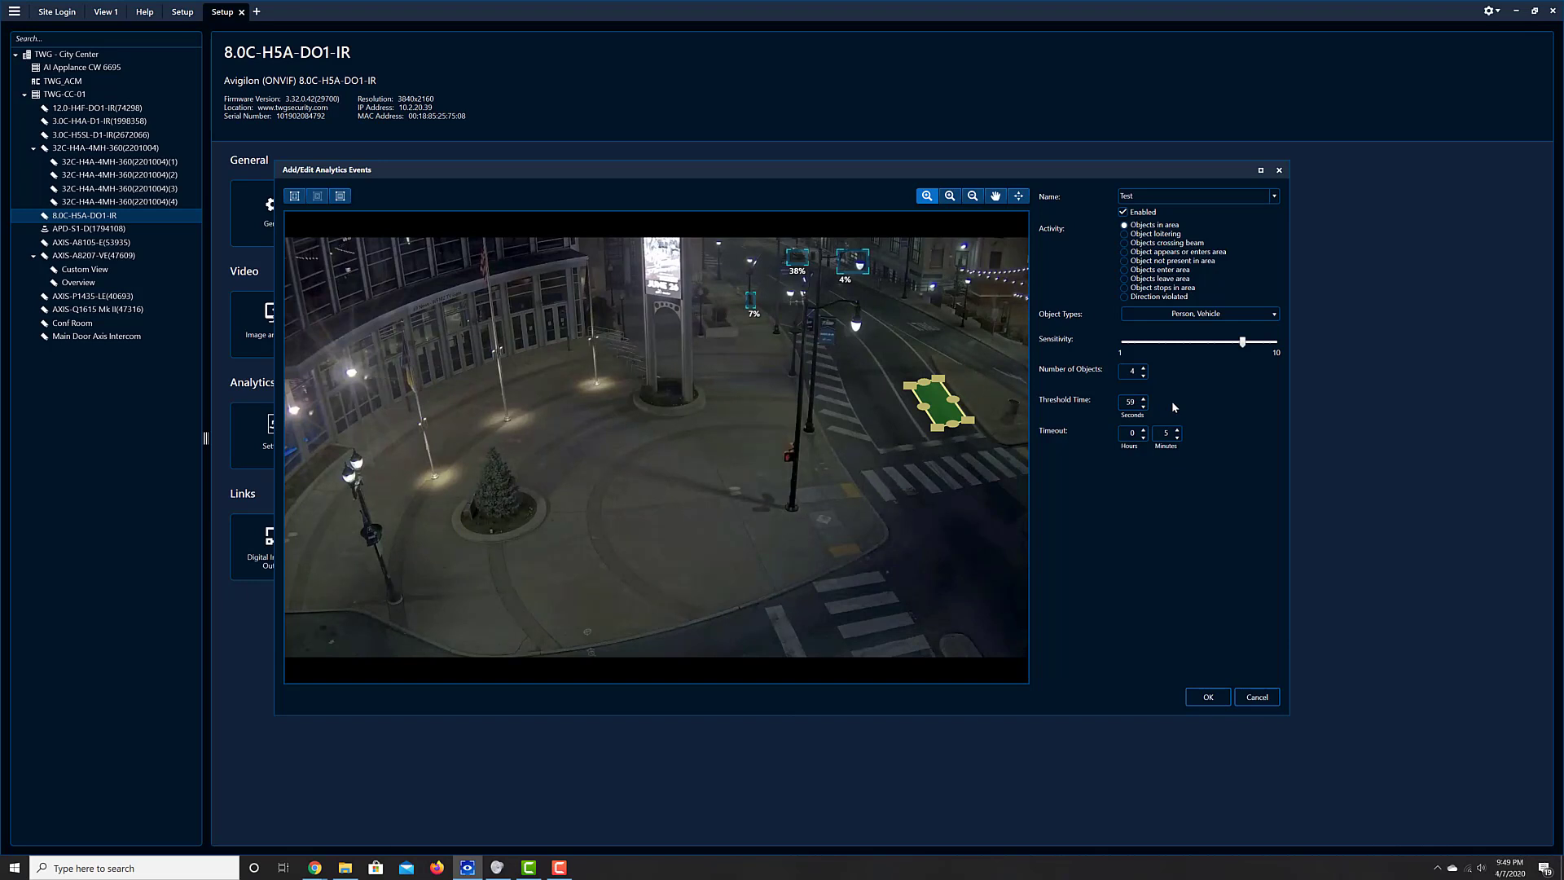
Set the Test event's number of objects to 20 and try a higher value of 50.
{"action": "left_click", "coordinate": [1132, 373]}
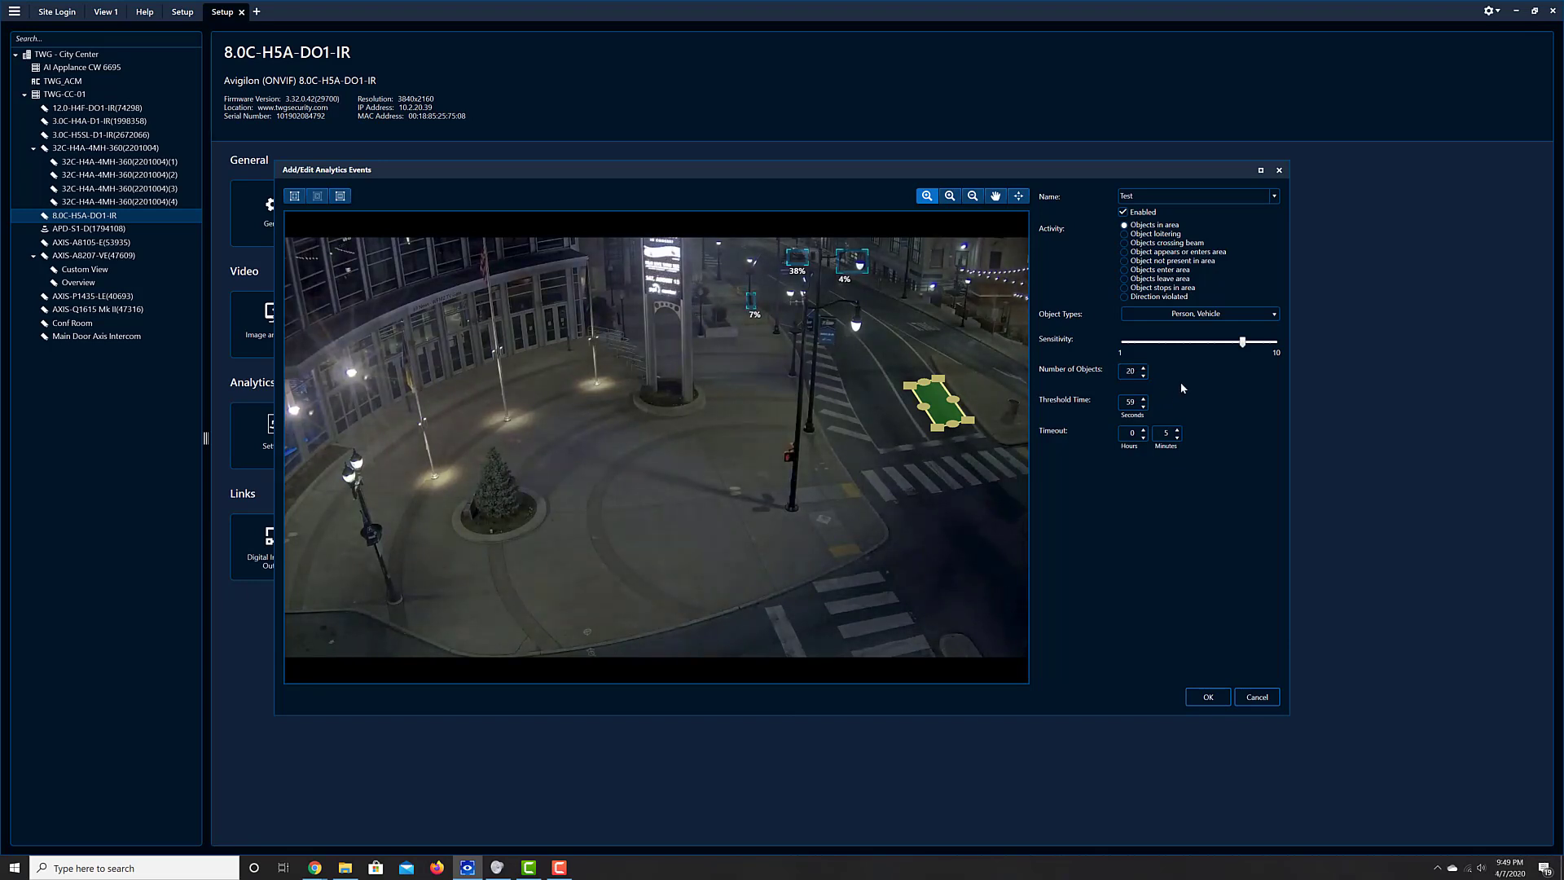
{"action": "double_click", "coordinate": [1133, 373]}
{"action": "left_click", "coordinate": [1174, 381]}
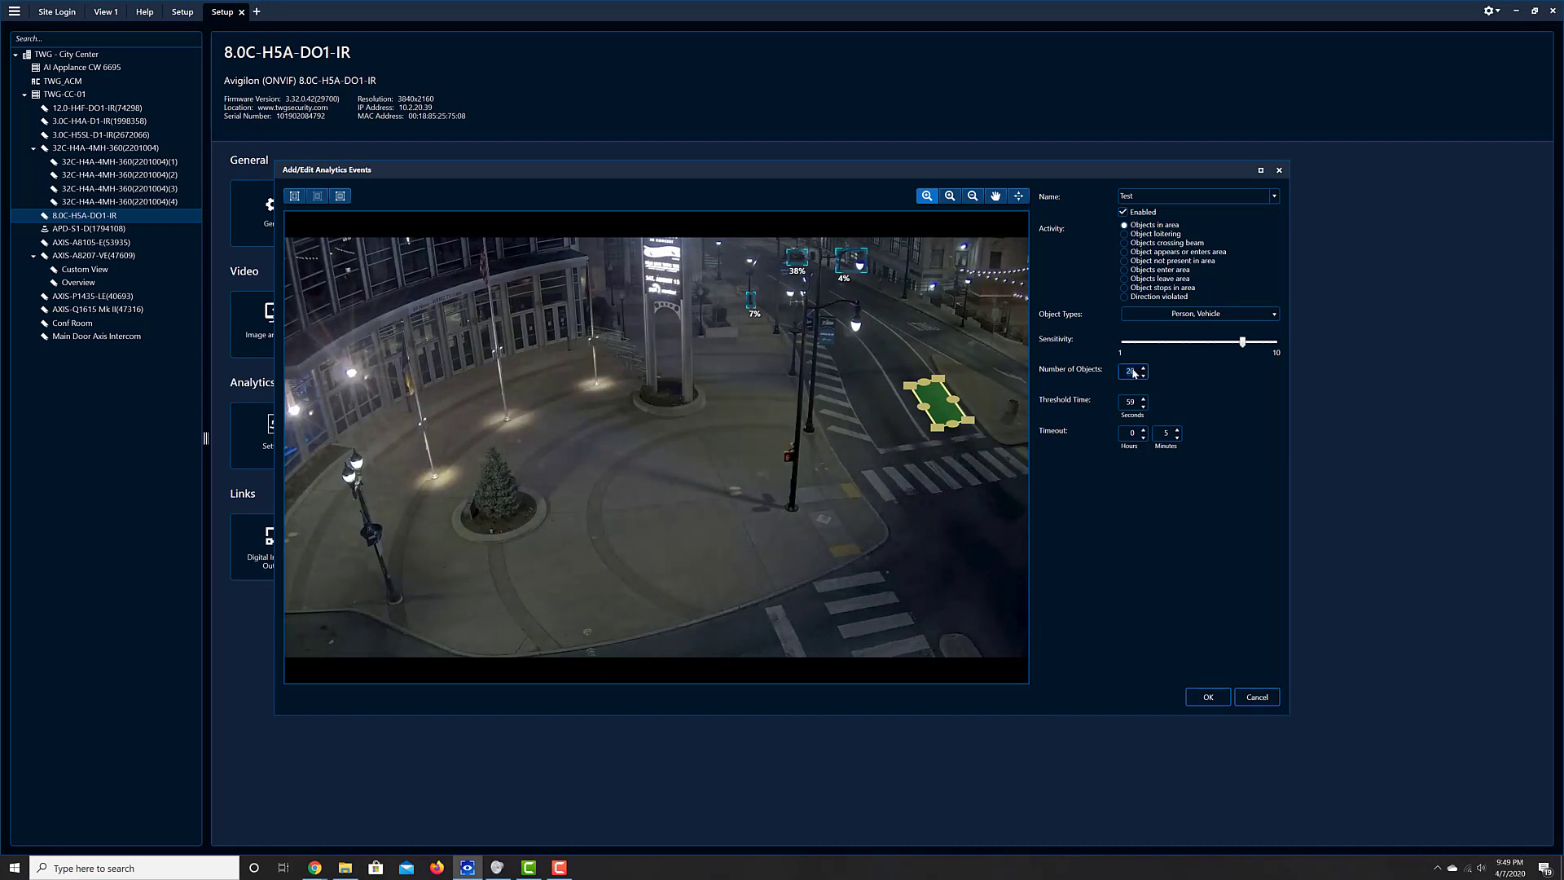
{"action": "type", "text": "50"}
{"action": "left_click", "coordinate": [1200, 381]}
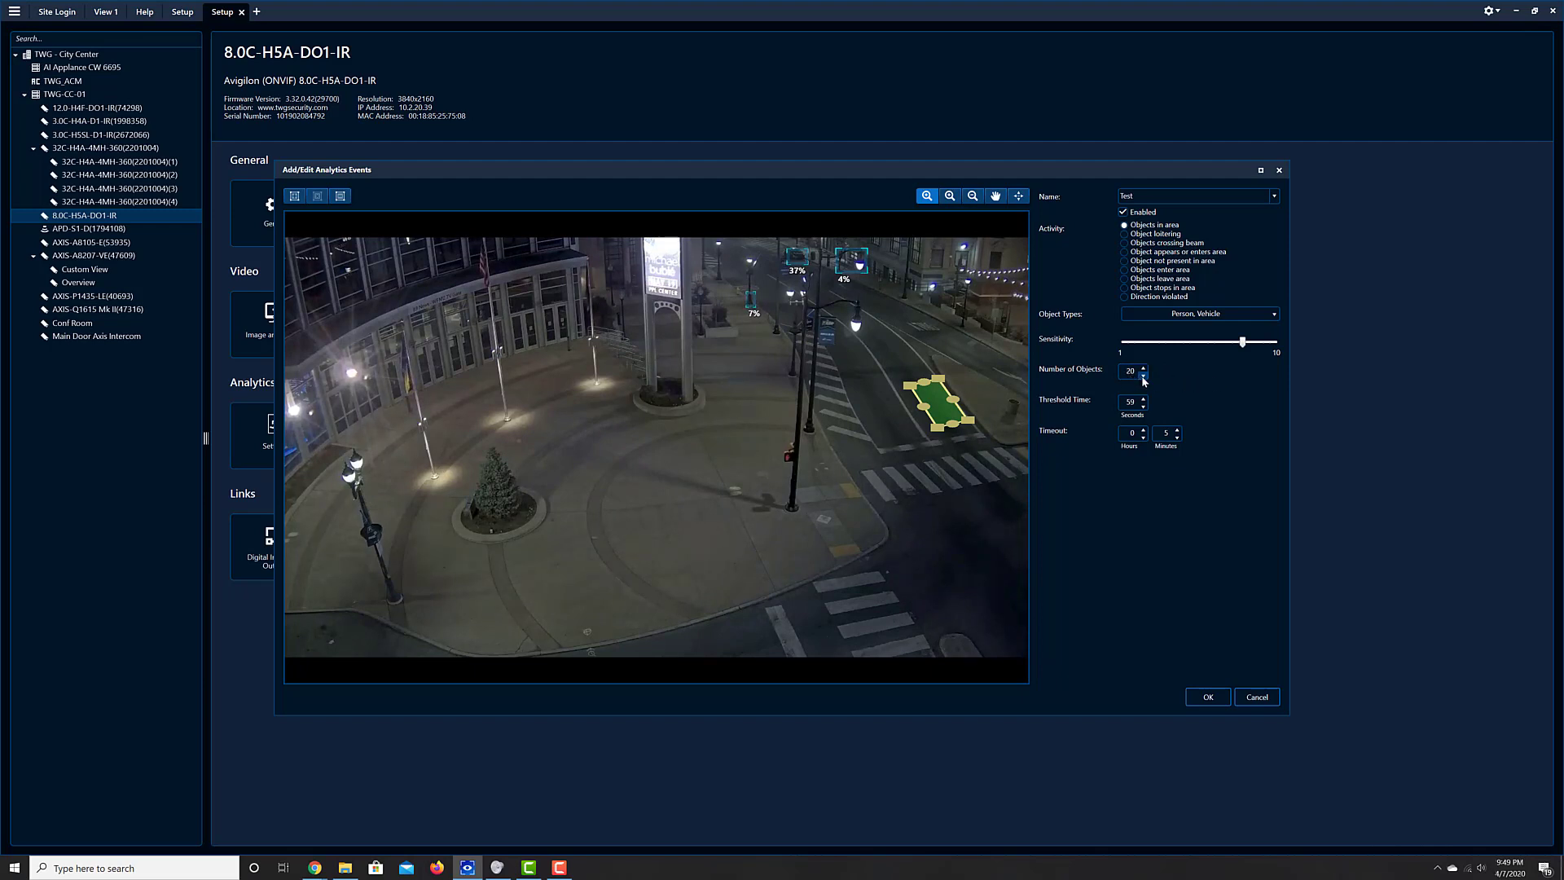
{"action": "left_click", "coordinate": [1144, 377]}
{"action": "left_click", "coordinate": [1144, 369]}
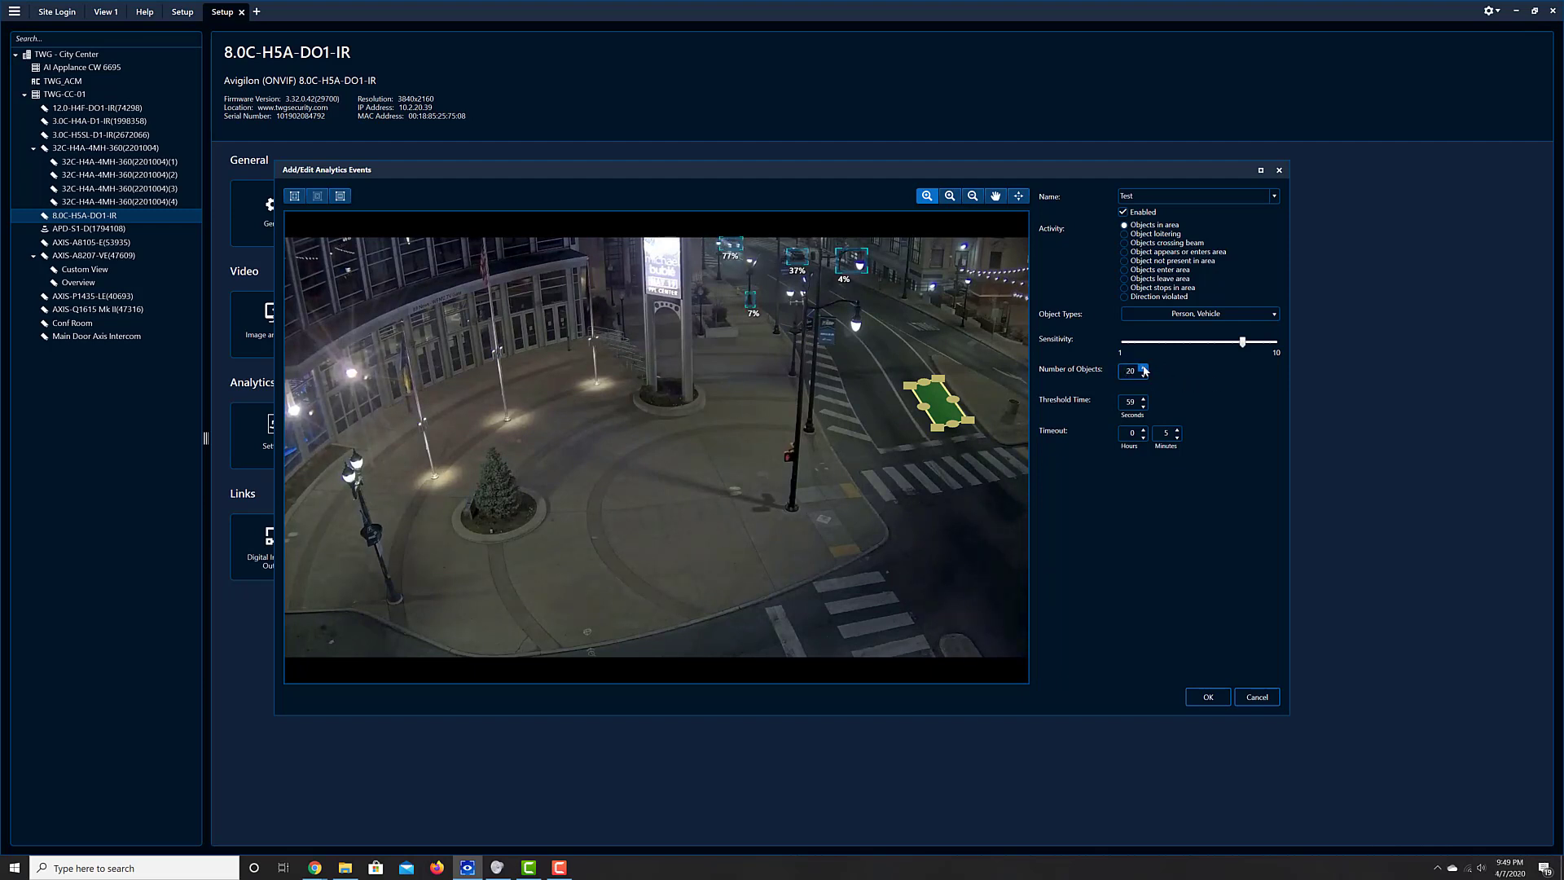
Lower the number of objects to 14, raise it to 19, and discard all edits to the Test event.
{"action": "left_click", "coordinate": [1143, 377]}
{"action": "left_click", "coordinate": [1143, 378]}
{"action": "left_click", "coordinate": [1143, 378]}
{"action": "left_click", "coordinate": [1143, 378]}
{"action": "left_click", "coordinate": [1143, 377]}
{"action": "left_click", "coordinate": [1144, 370]}
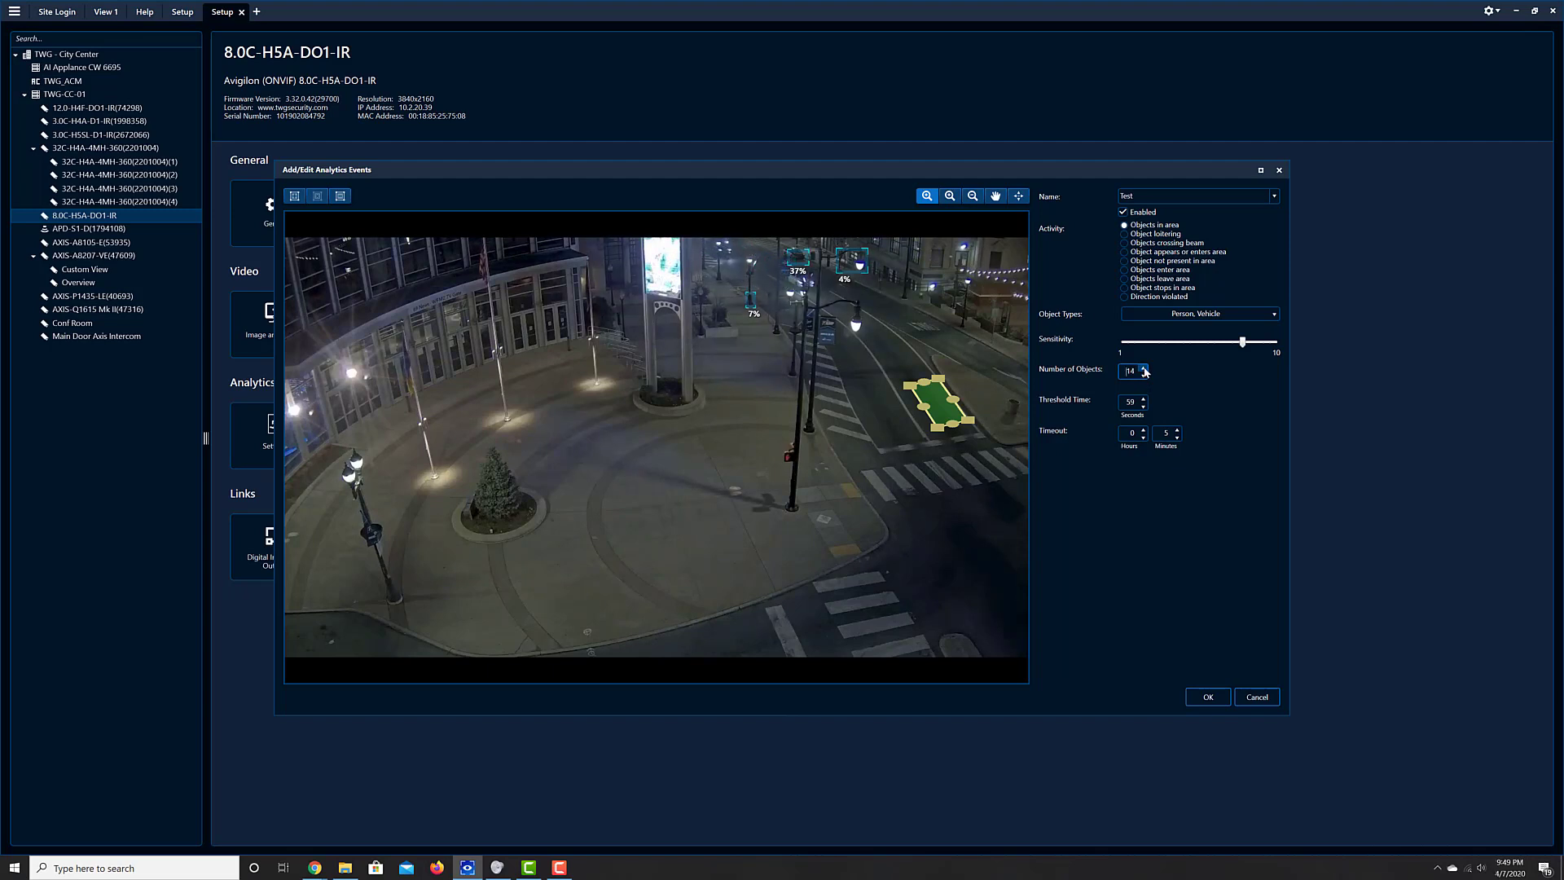
{"action": "left_click", "coordinate": [1144, 369]}
{"action": "left_click", "coordinate": [1144, 369]}
{"action": "left_click", "coordinate": [1144, 369]}
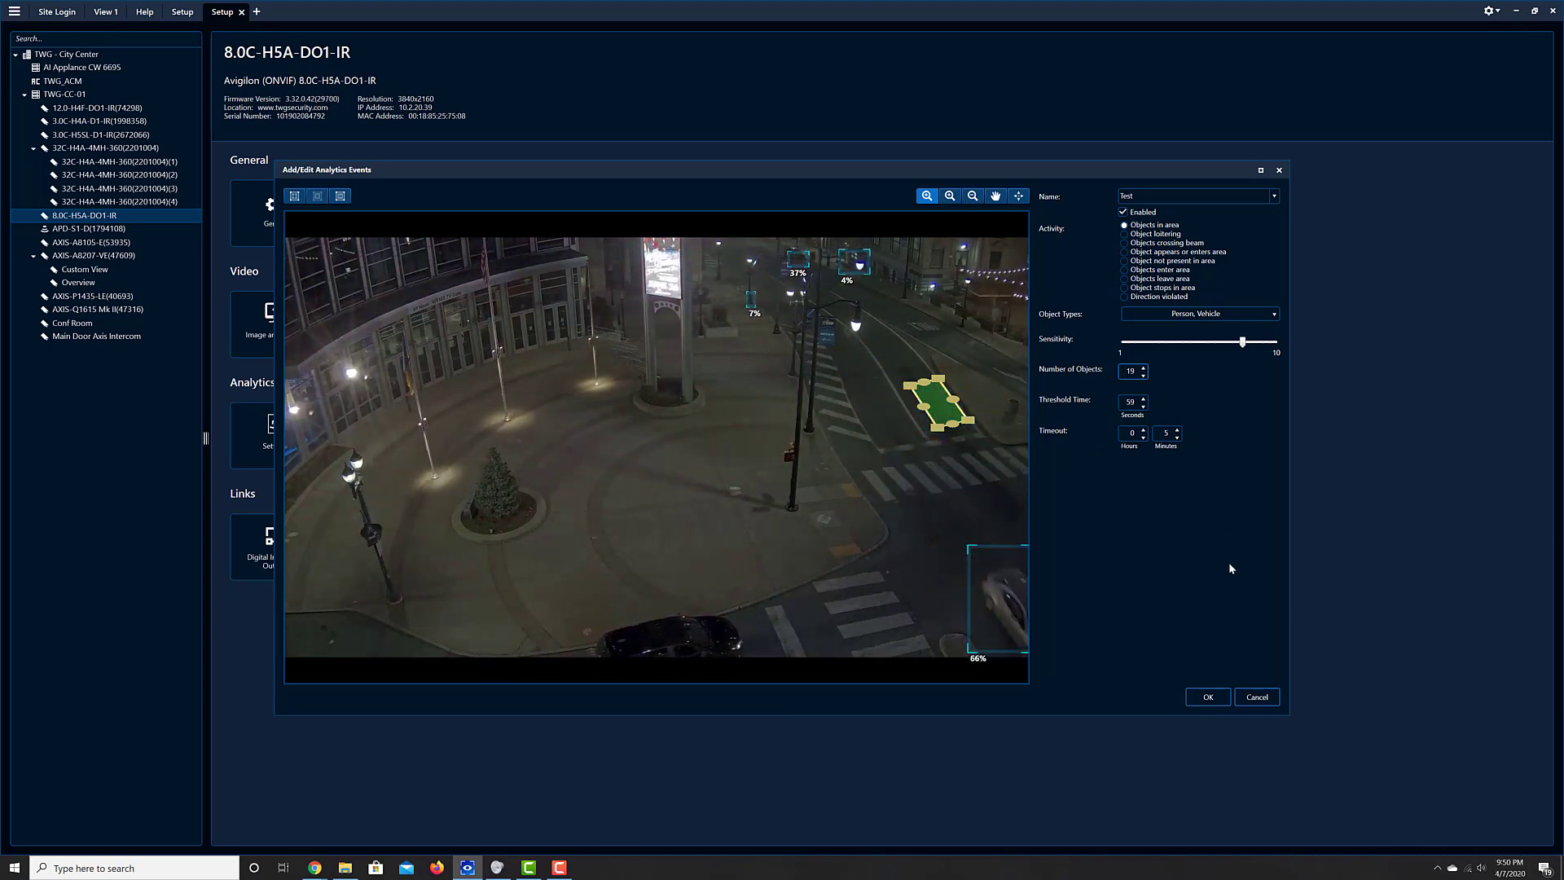
{"action": "left_click", "coordinate": [1257, 697]}
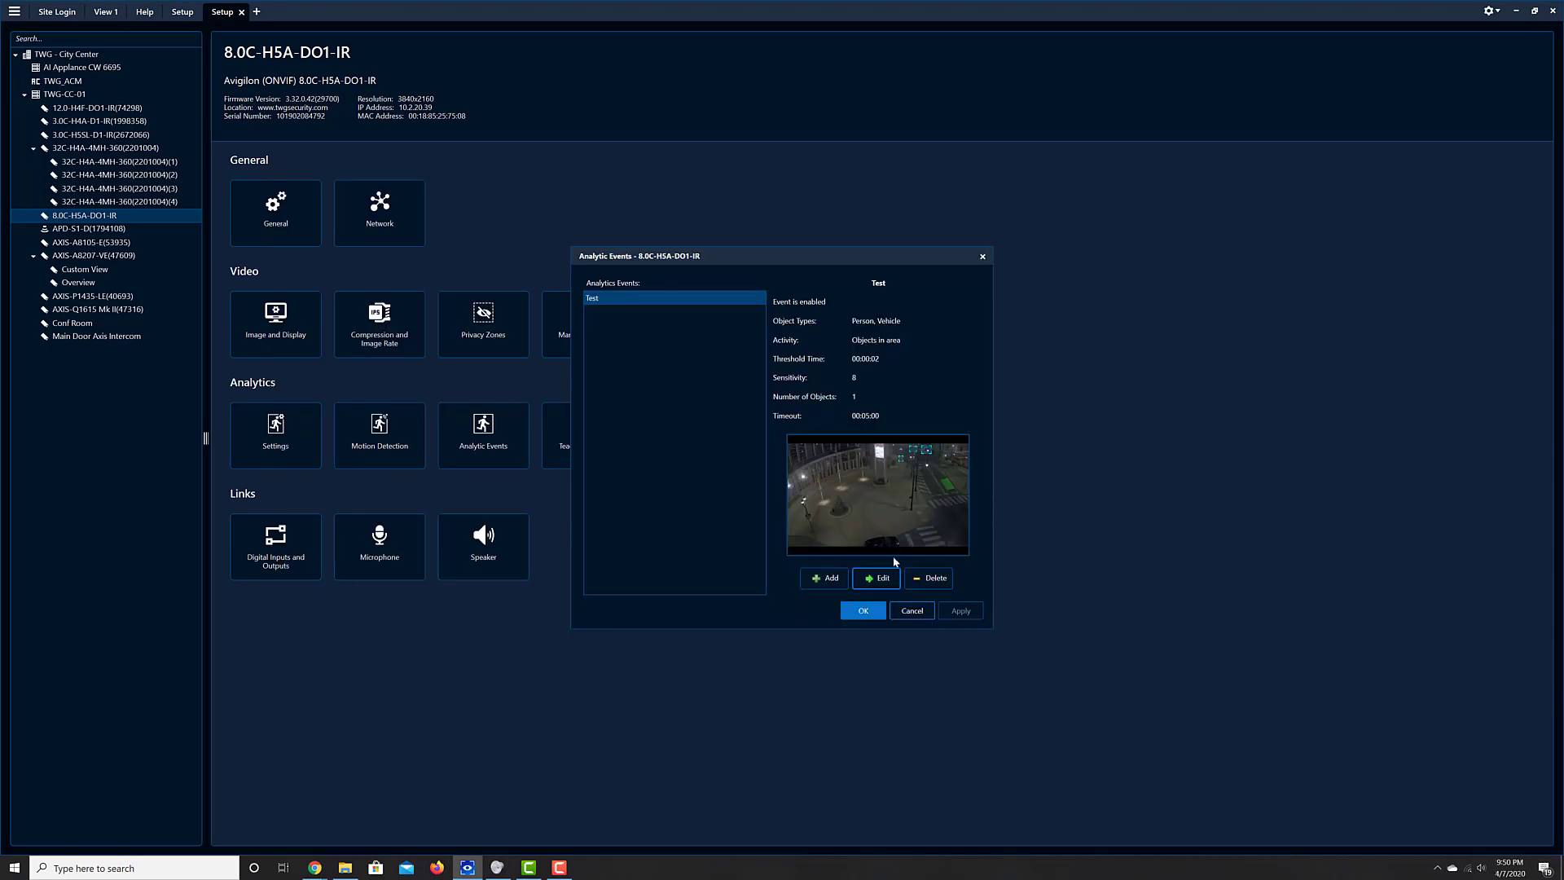
{"action": "left_click", "coordinate": [911, 610]}
Return to the Analytic Event Descriptions help topic and highlight the Object loitering heading.
{"action": "left_click", "coordinate": [144, 11]}
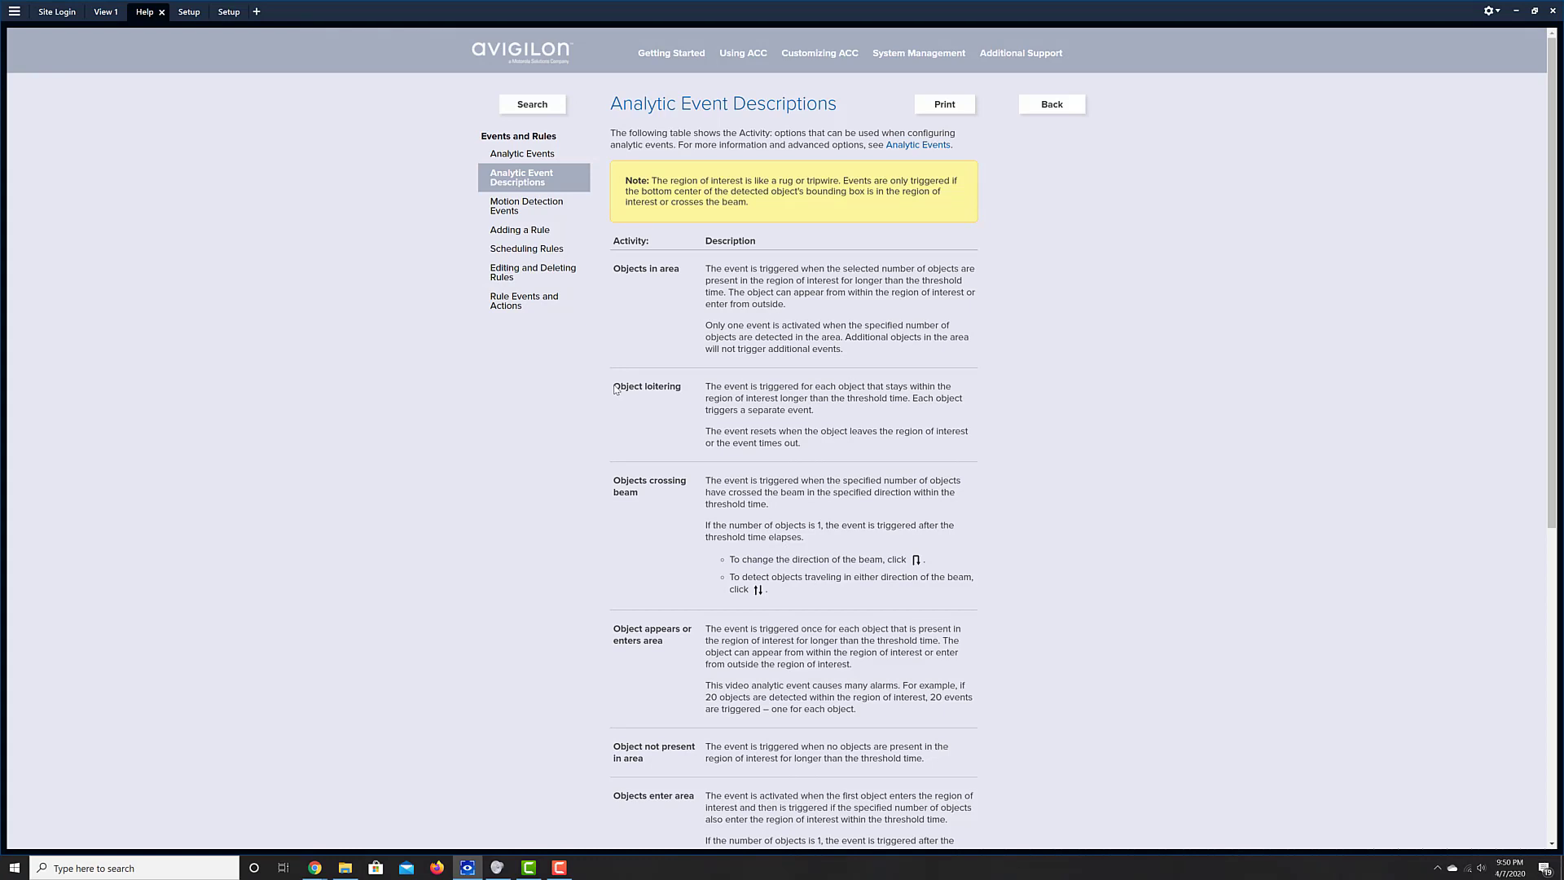
{"action": "left_click_drag", "start_coordinate": [615, 390], "coordinate": [683, 386]}
Open the Test analytic event of the 8.0C-H5A-DO1-IR camera for editing and set its activity to Object loitering.
{"action": "left_click", "coordinate": [104, 12]}
{"action": "right_click", "coordinate": [476, 230]}
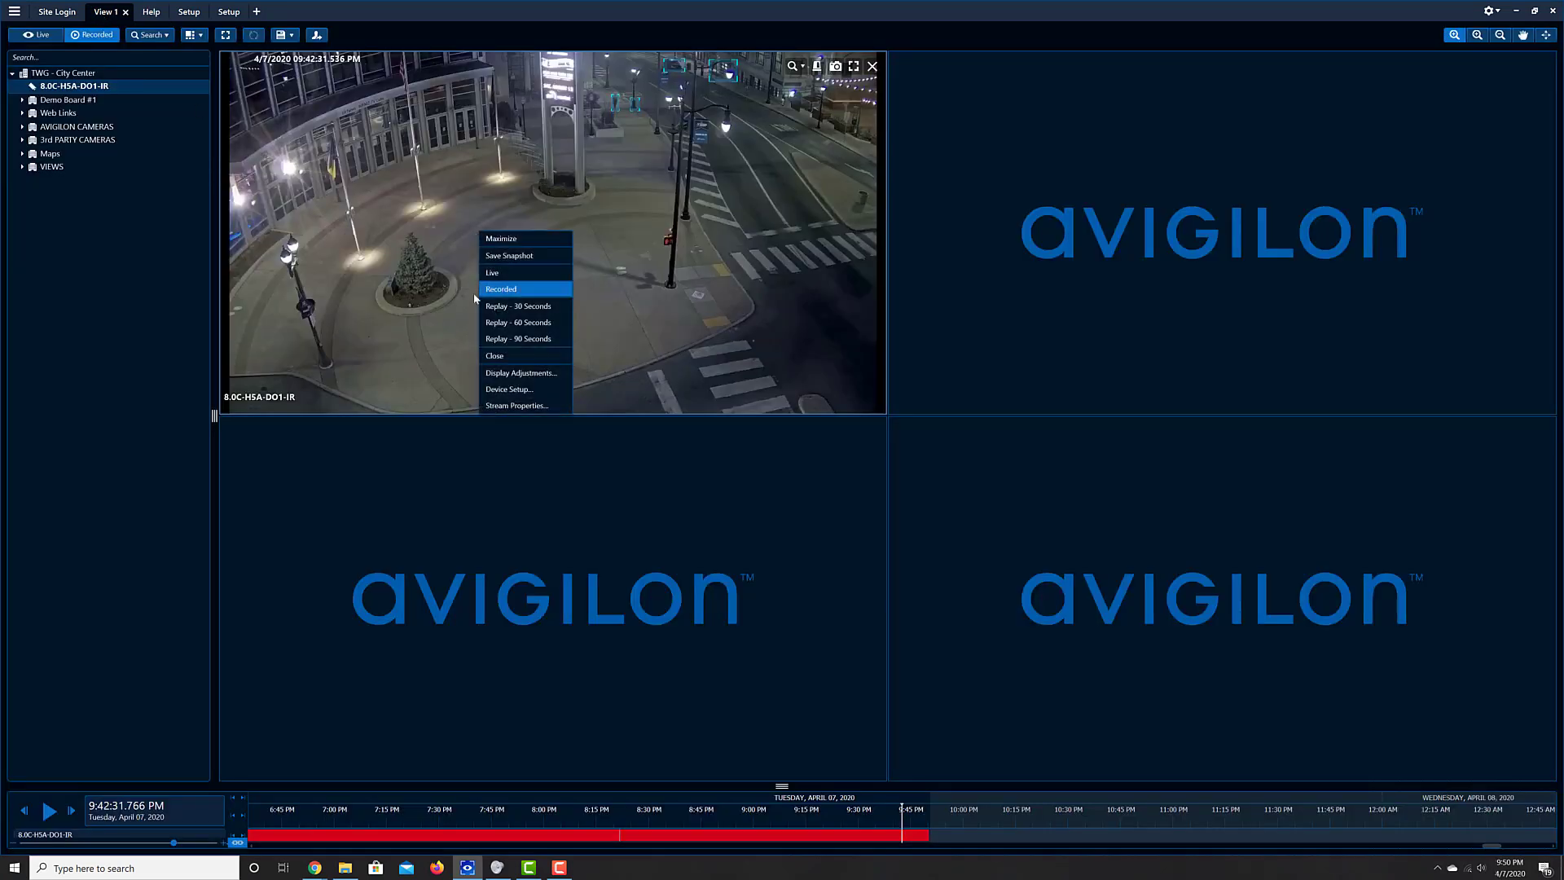
{"action": "left_click", "coordinate": [503, 389]}
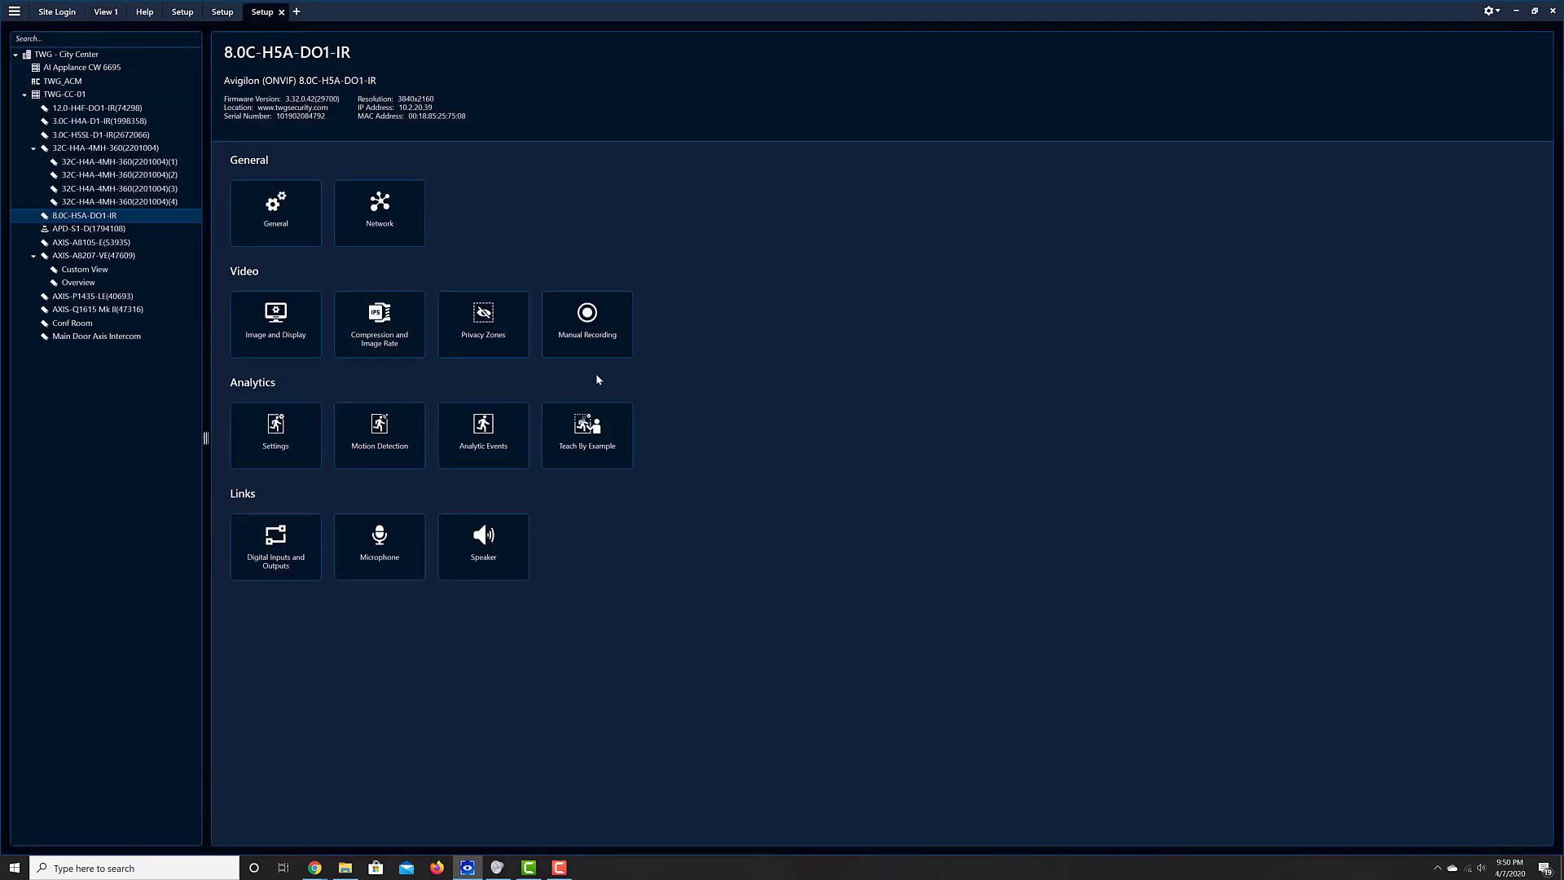
{"action": "left_click", "coordinate": [492, 432]}
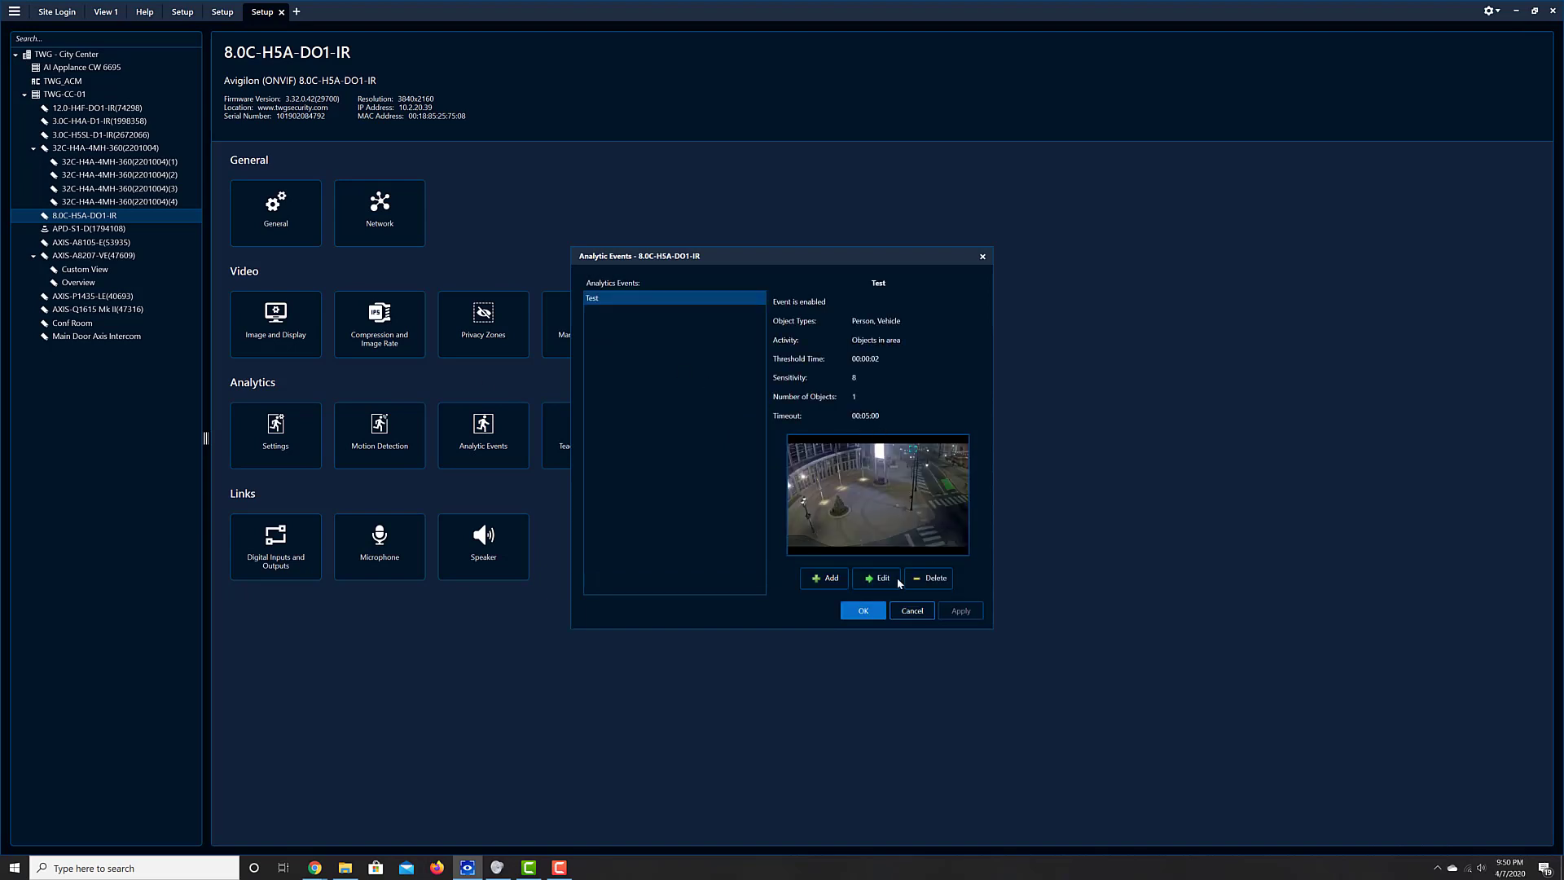
{"action": "left_click", "coordinate": [882, 580]}
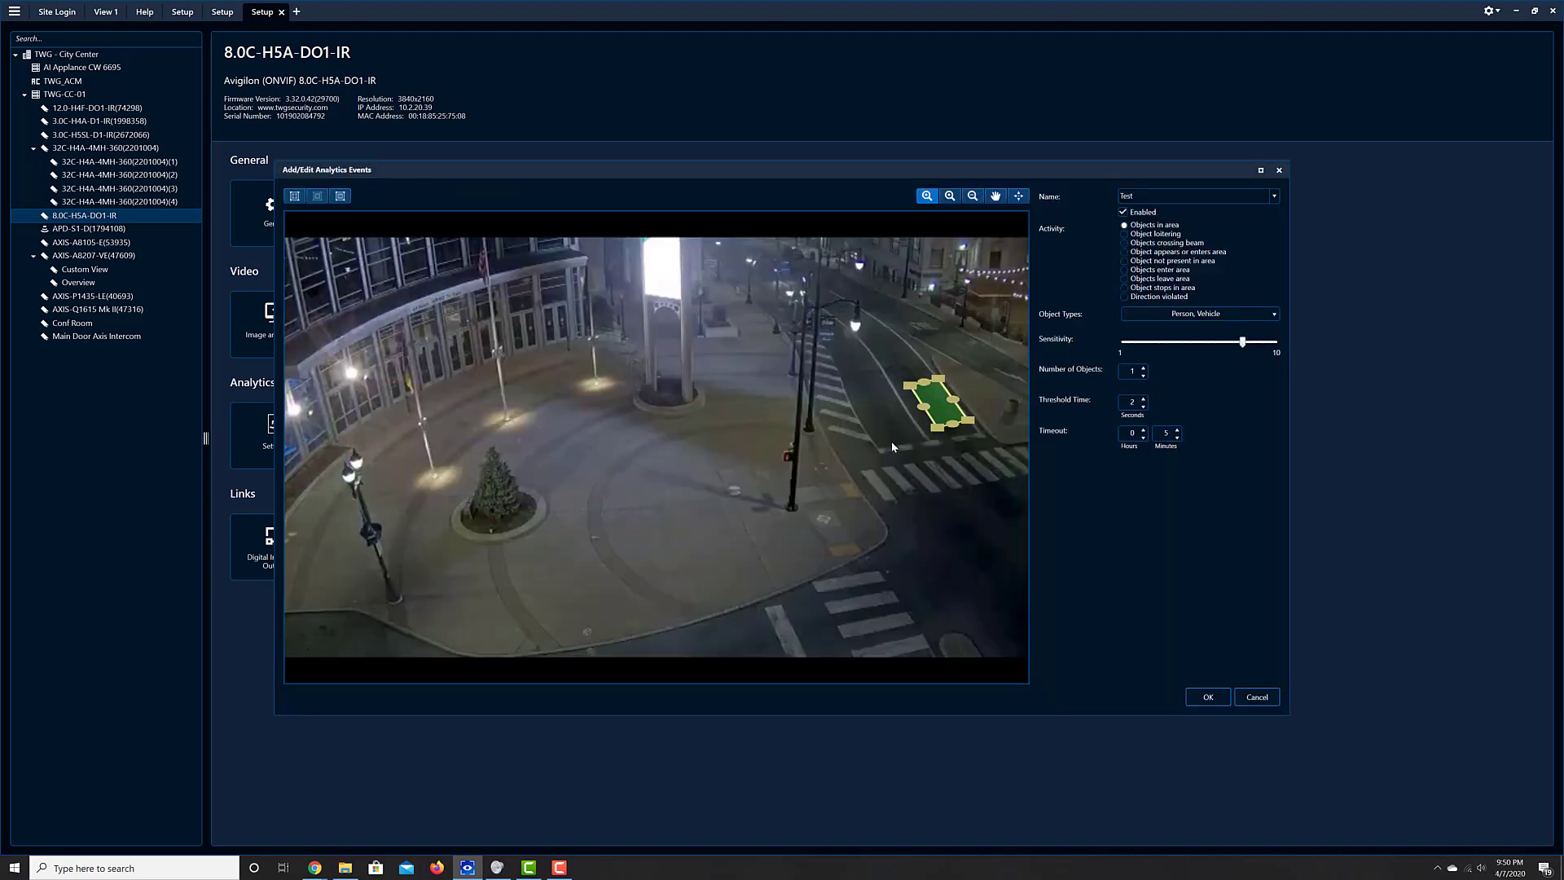
{"action": "left_click", "coordinate": [1125, 235]}
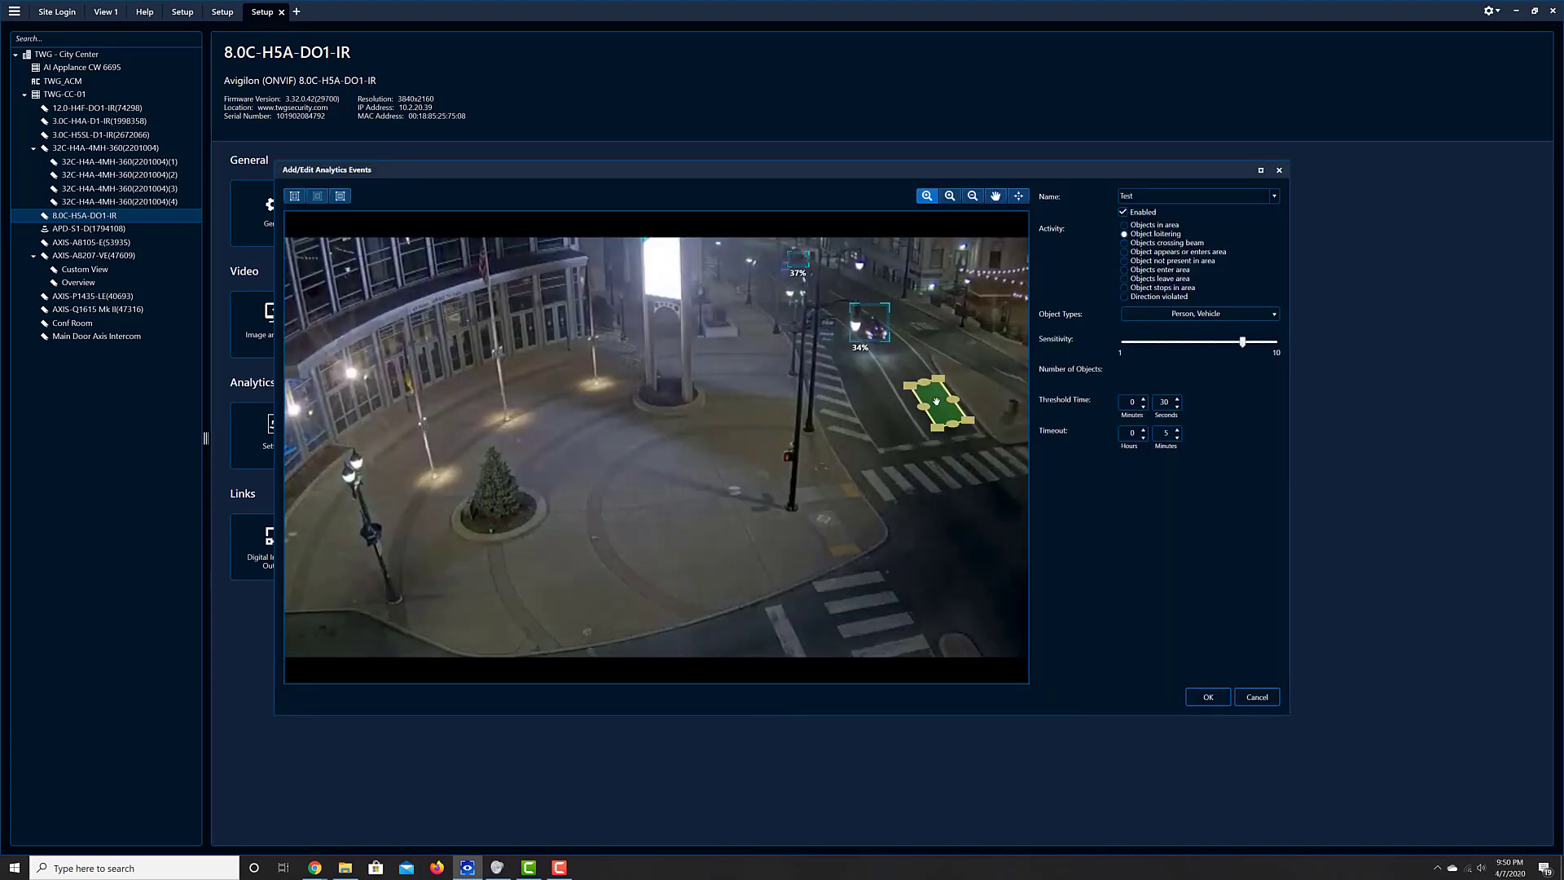
Move the region of interest onto the plaza and reshape it to surround the tree and its planter.
{"action": "left_click_drag", "start_coordinate": [728, 431], "coordinate": [575, 470]}
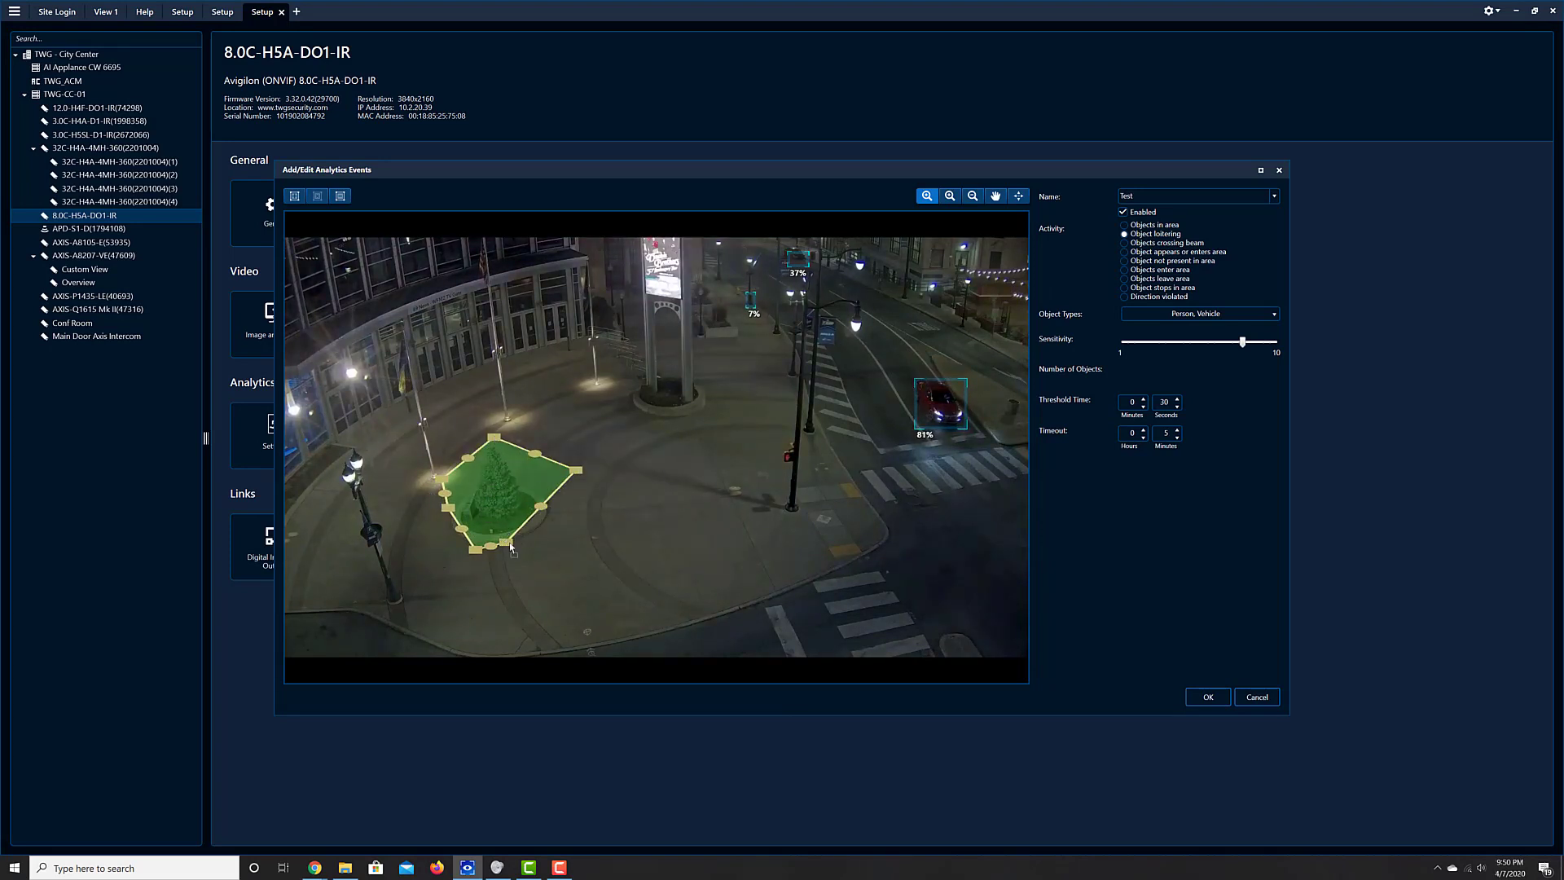
{"action": "left_click_drag", "start_coordinate": [506, 541], "coordinate": [567, 572]}
{"action": "left_click_drag", "start_coordinate": [475, 550], "coordinate": [400, 556]}
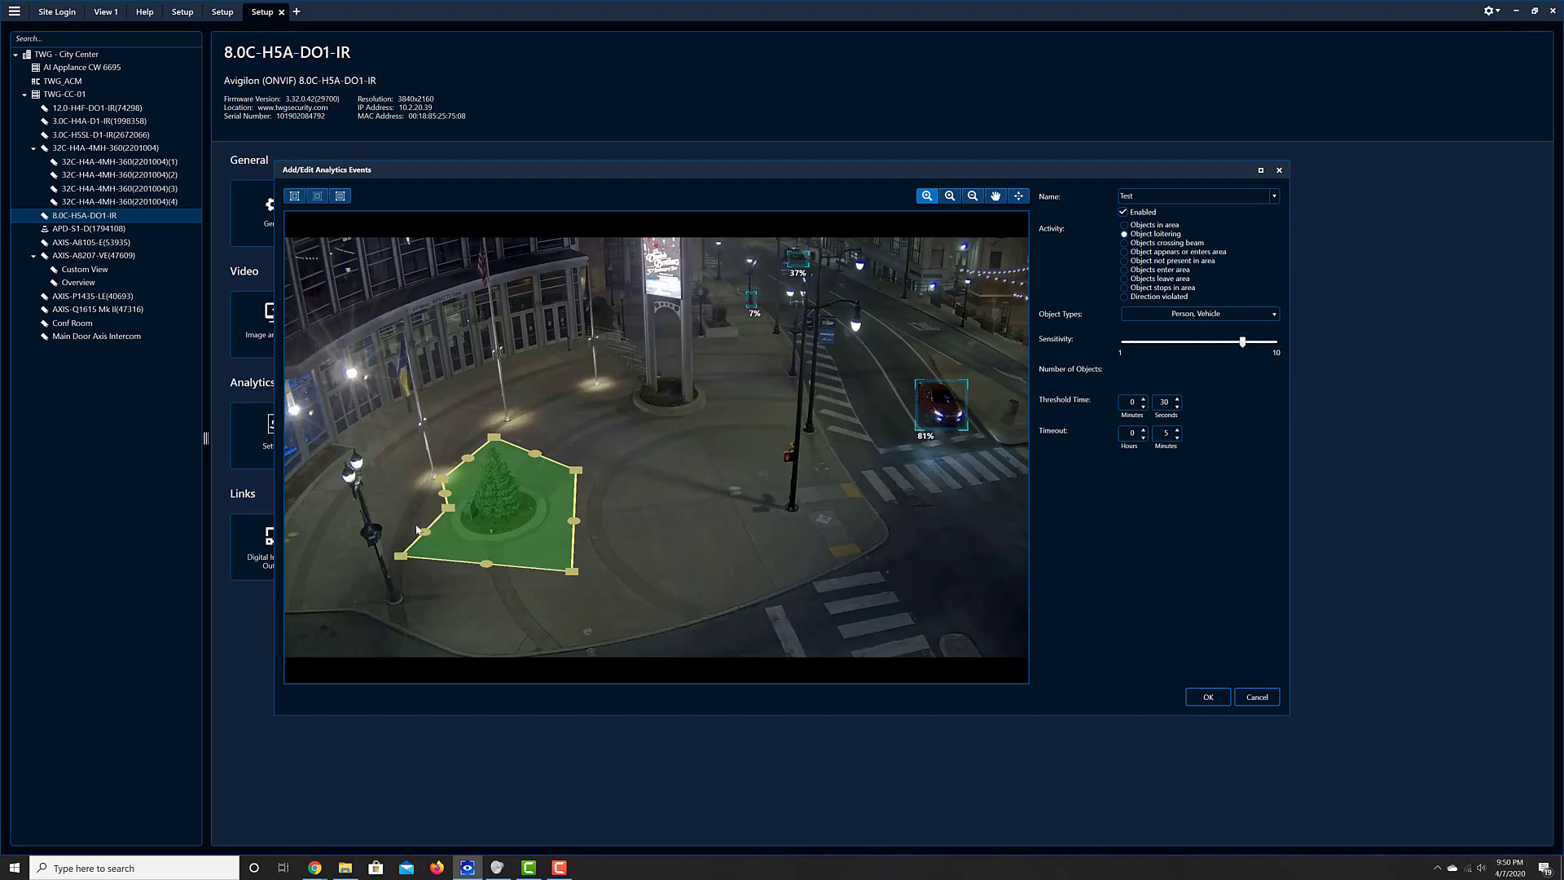
{"action": "left_click_drag", "start_coordinate": [450, 505], "coordinate": [438, 459]}
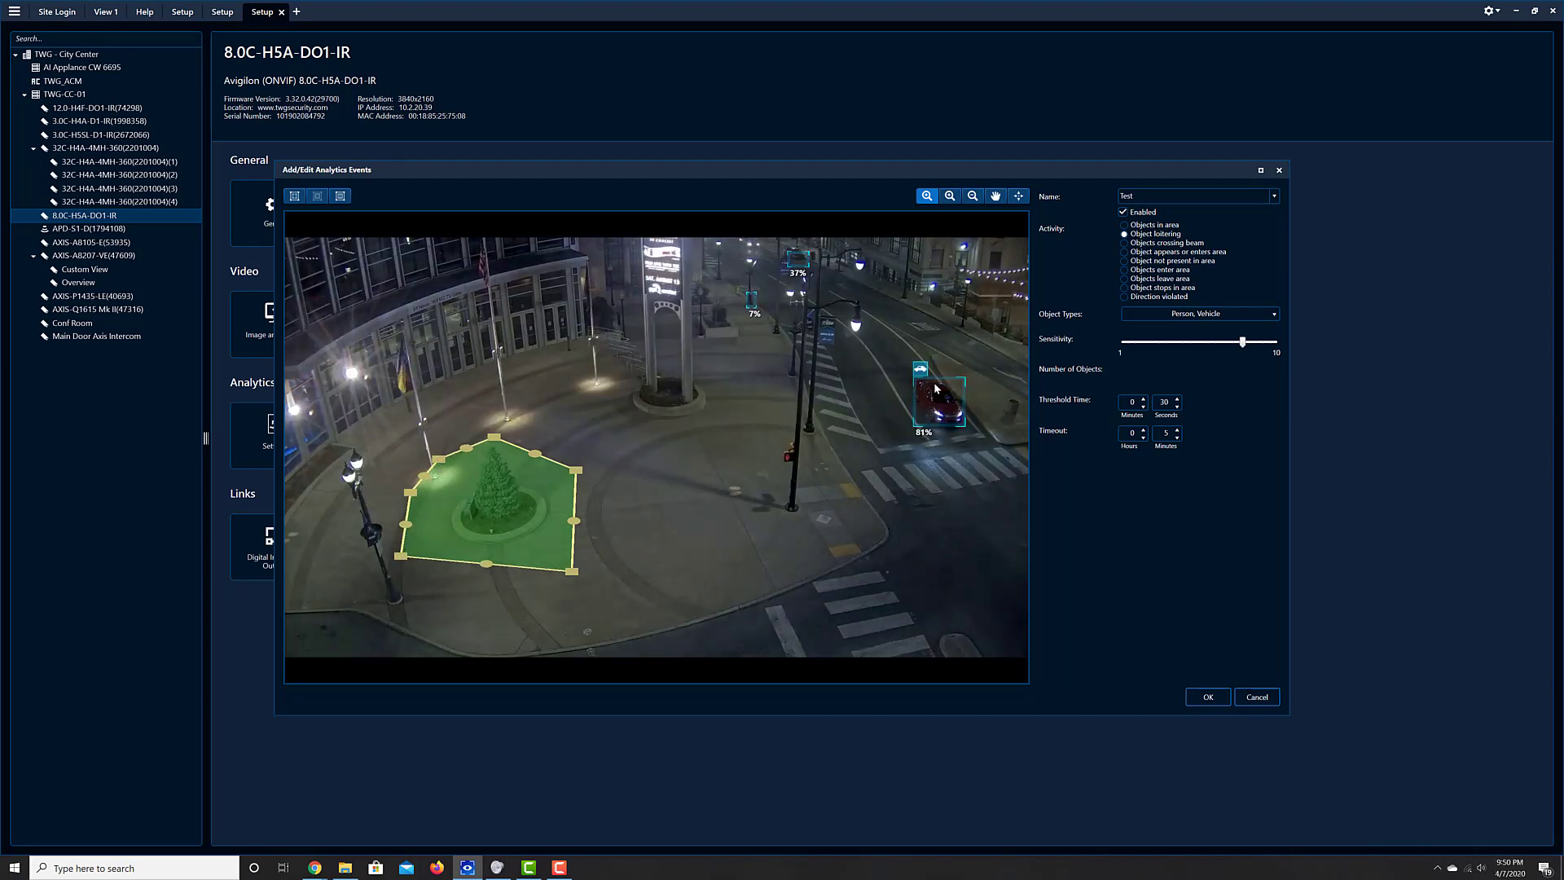
Check the Test event's object type choices and set the loitering threshold time to 30 minutes.
{"action": "left_click", "coordinate": [1181, 314]}
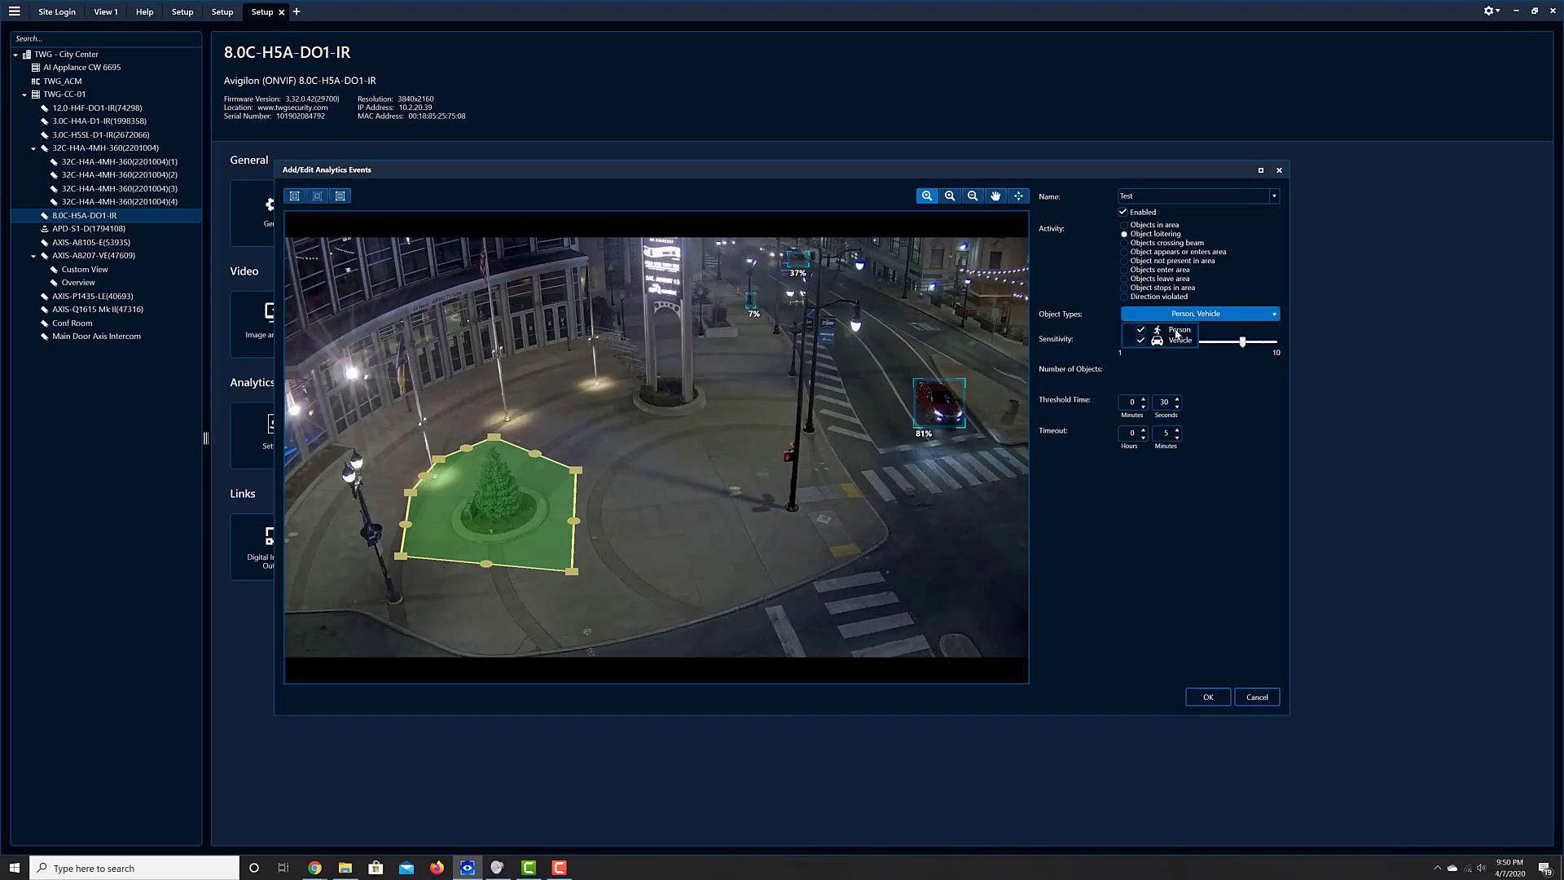
{"action": "left_click", "coordinate": [1224, 374]}
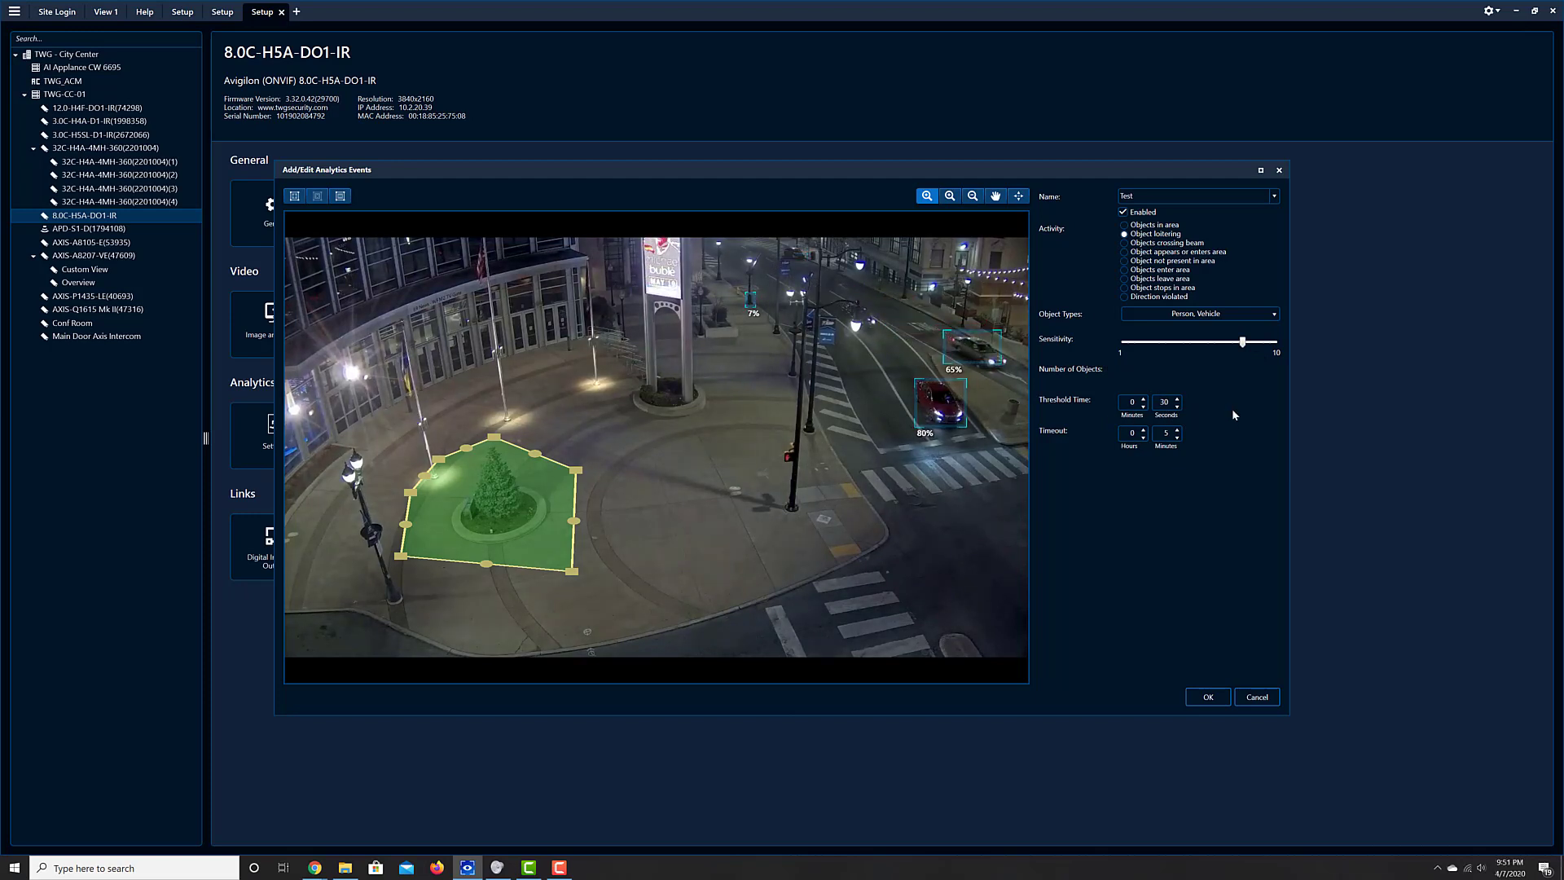
{"action": "left_click", "coordinate": [1132, 401]}
{"action": "type", "text": "3"}
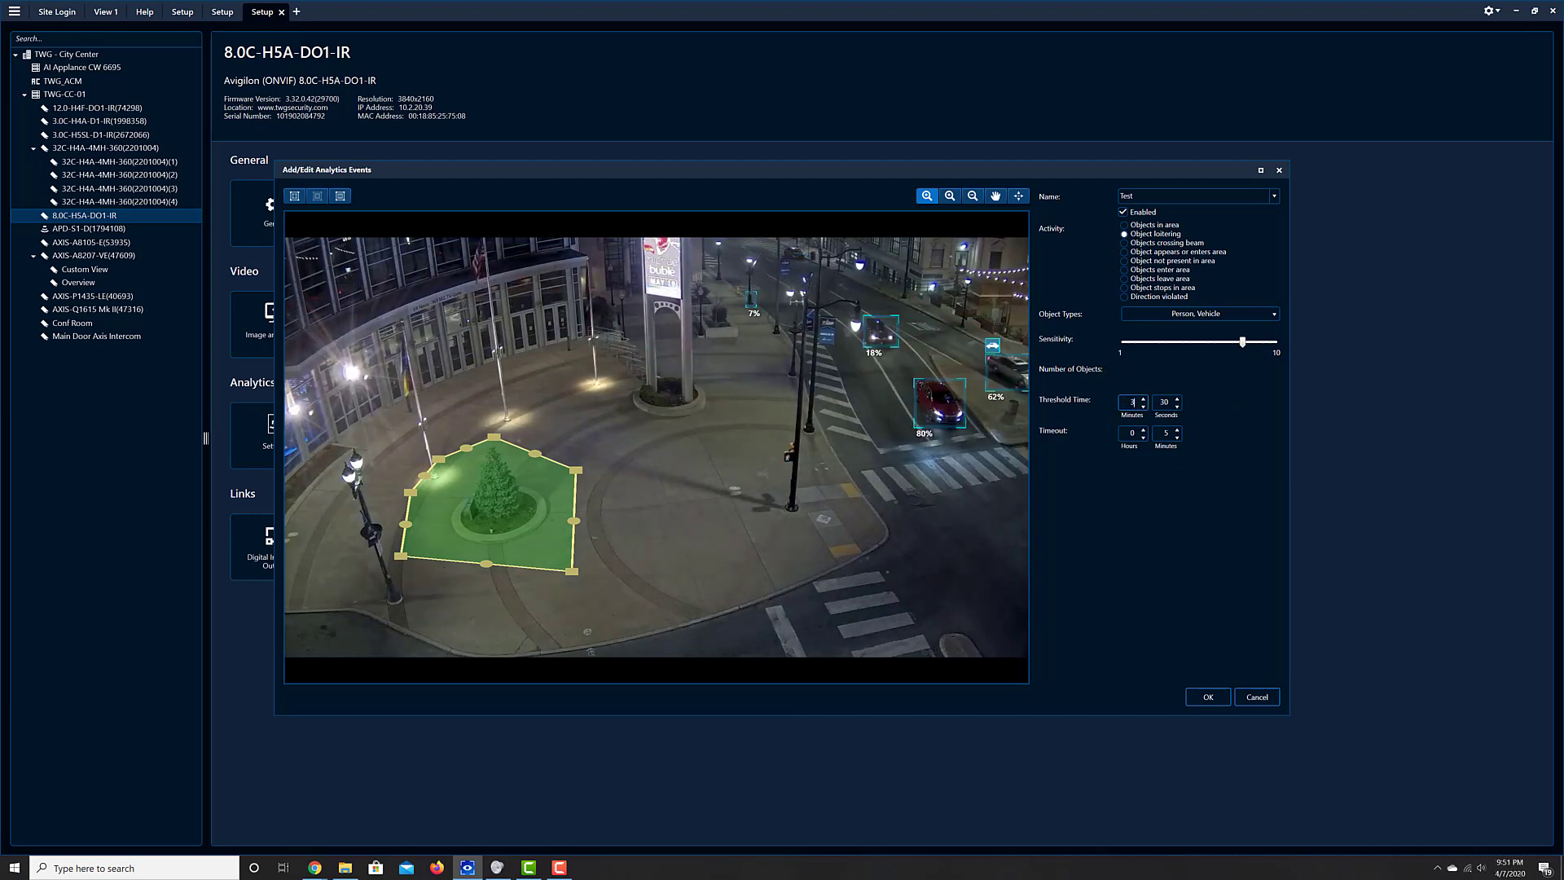
{"action": "type", "text": "0"}
{"action": "key", "text": "BackSpace"}
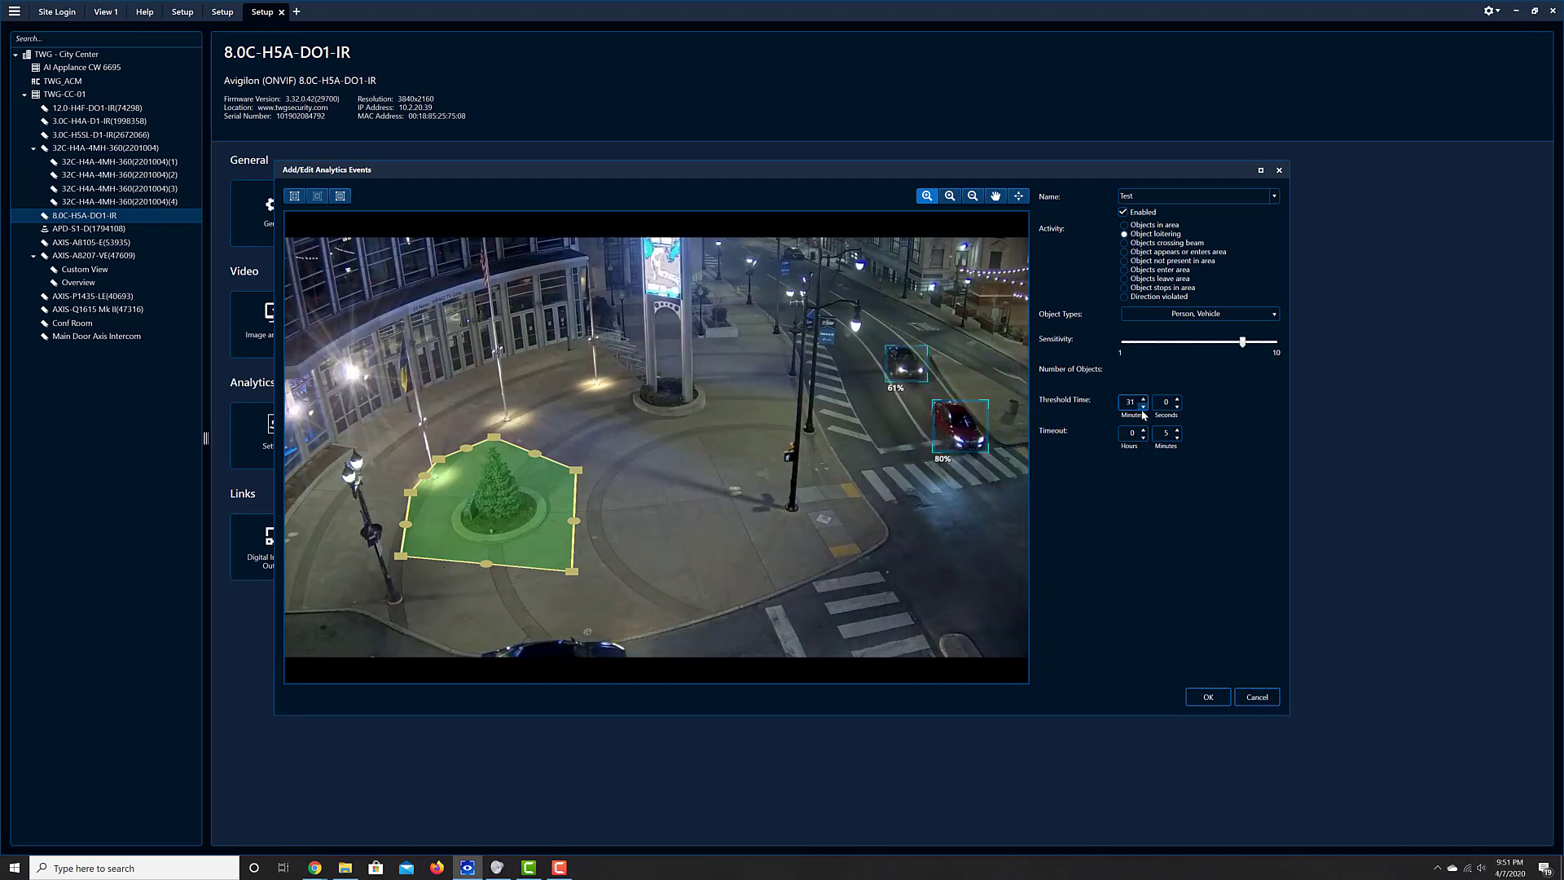
{"action": "left_click", "coordinate": [1143, 409]}
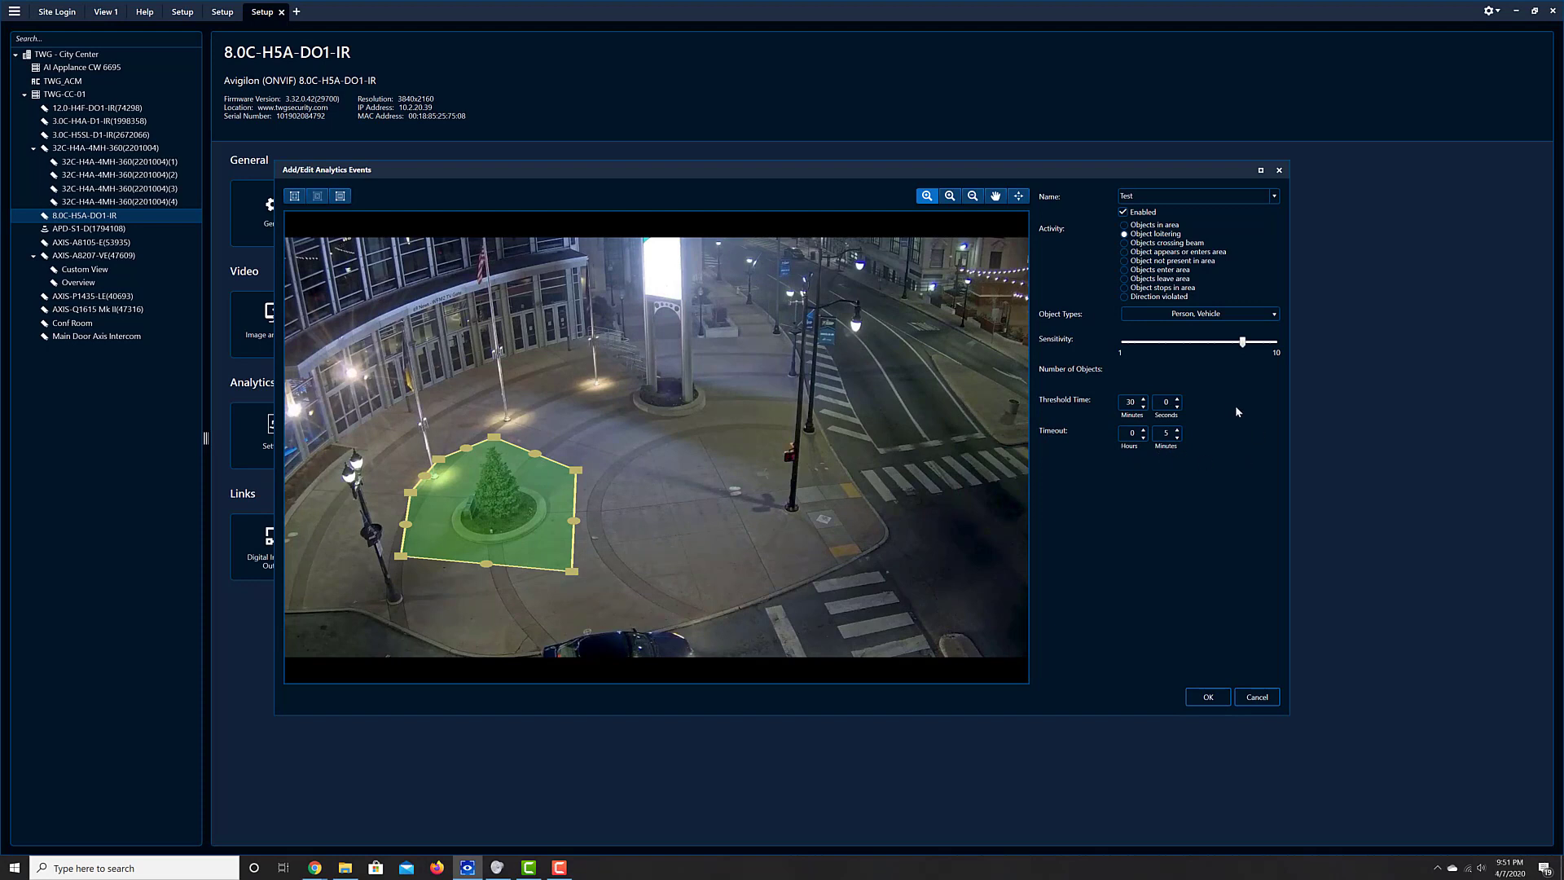
Set the loitering threshold time to 0 minutes 30 seconds, and discard all edits to the Test event.
{"action": "left_click", "coordinate": [1216, 313]}
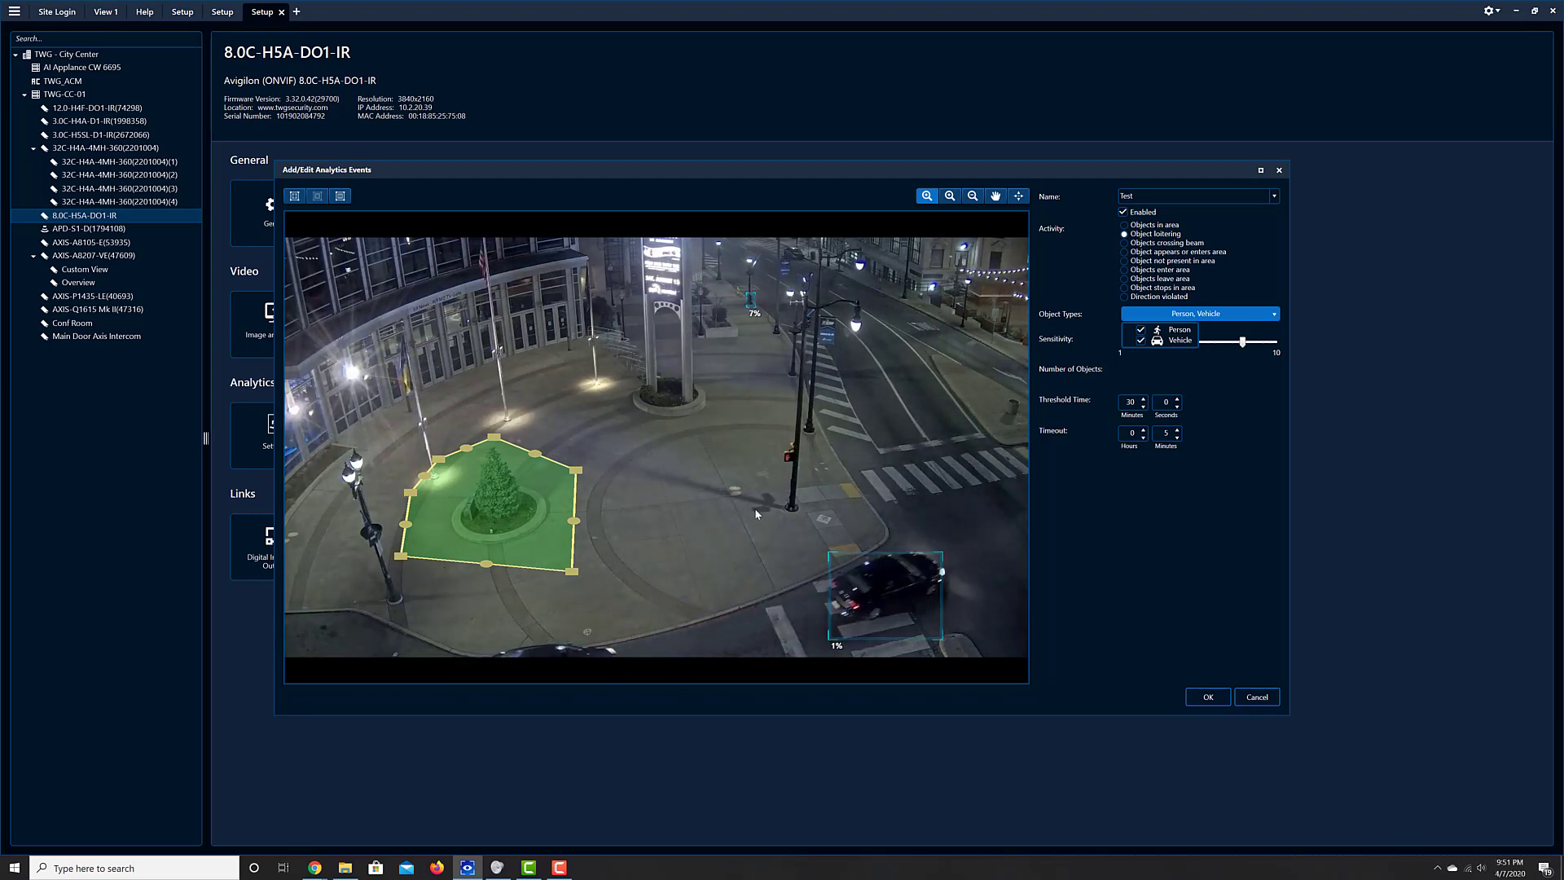
{"action": "left_click", "coordinate": [1132, 402]}
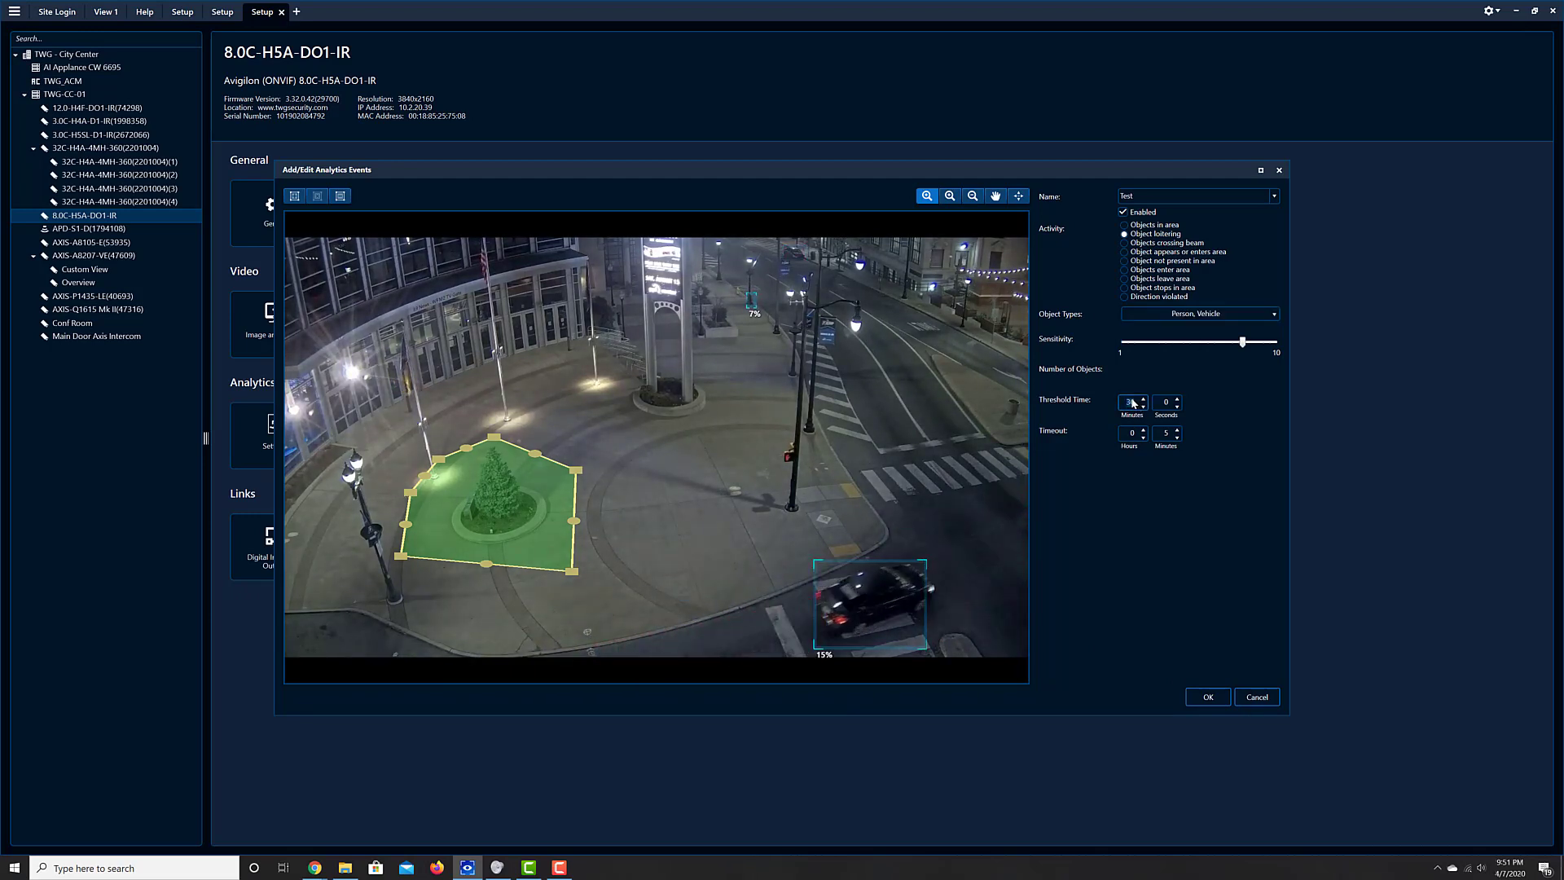
{"action": "type", "text": "00"}
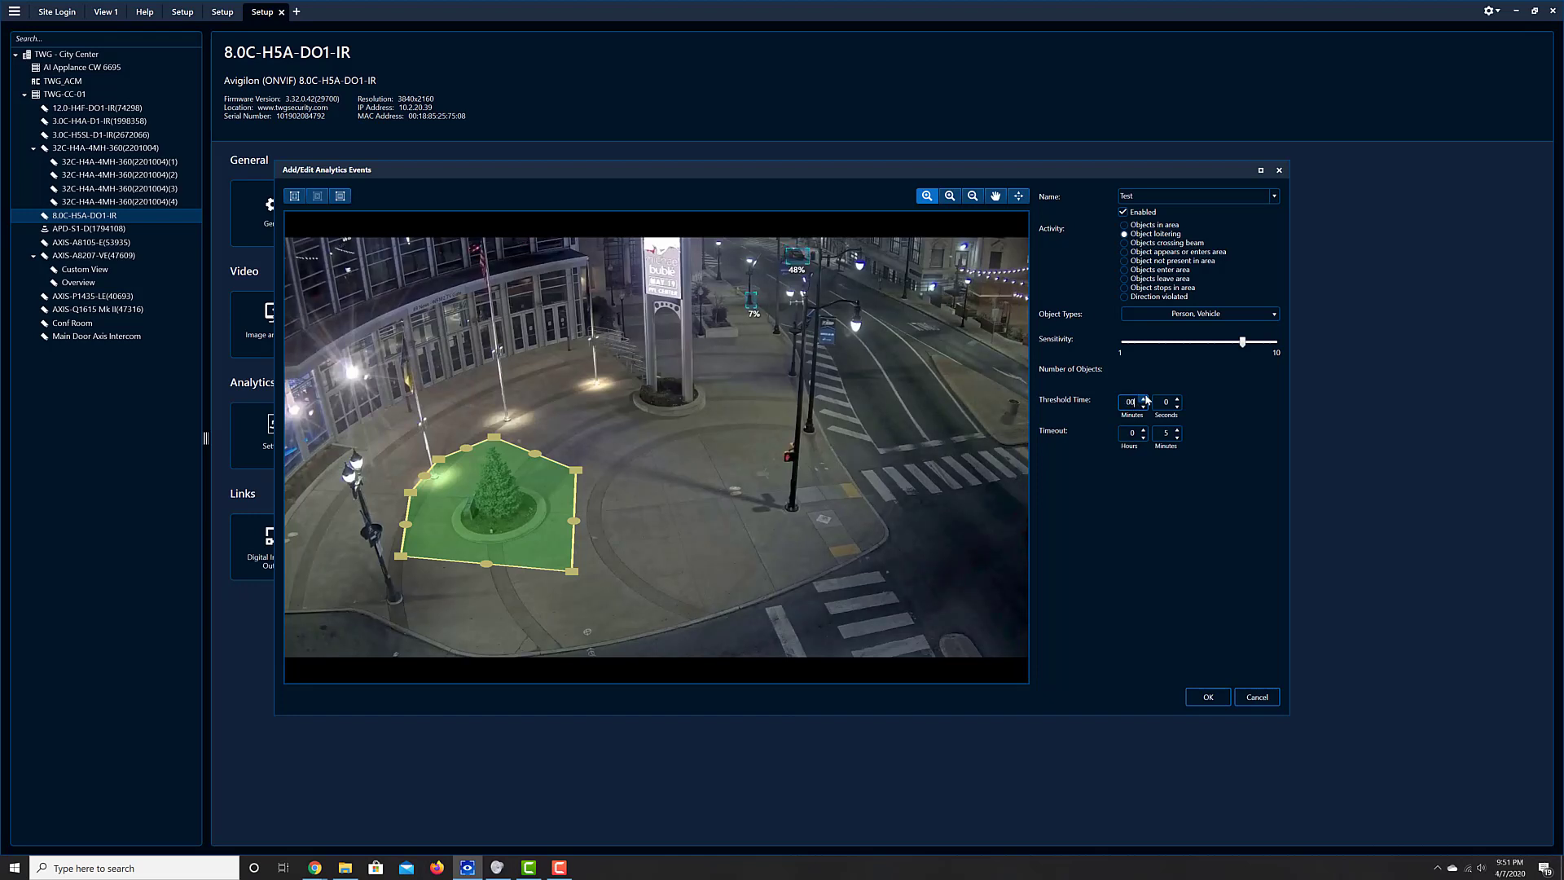
{"action": "key", "text": "Tab"}
{"action": "type", "text": "30"}
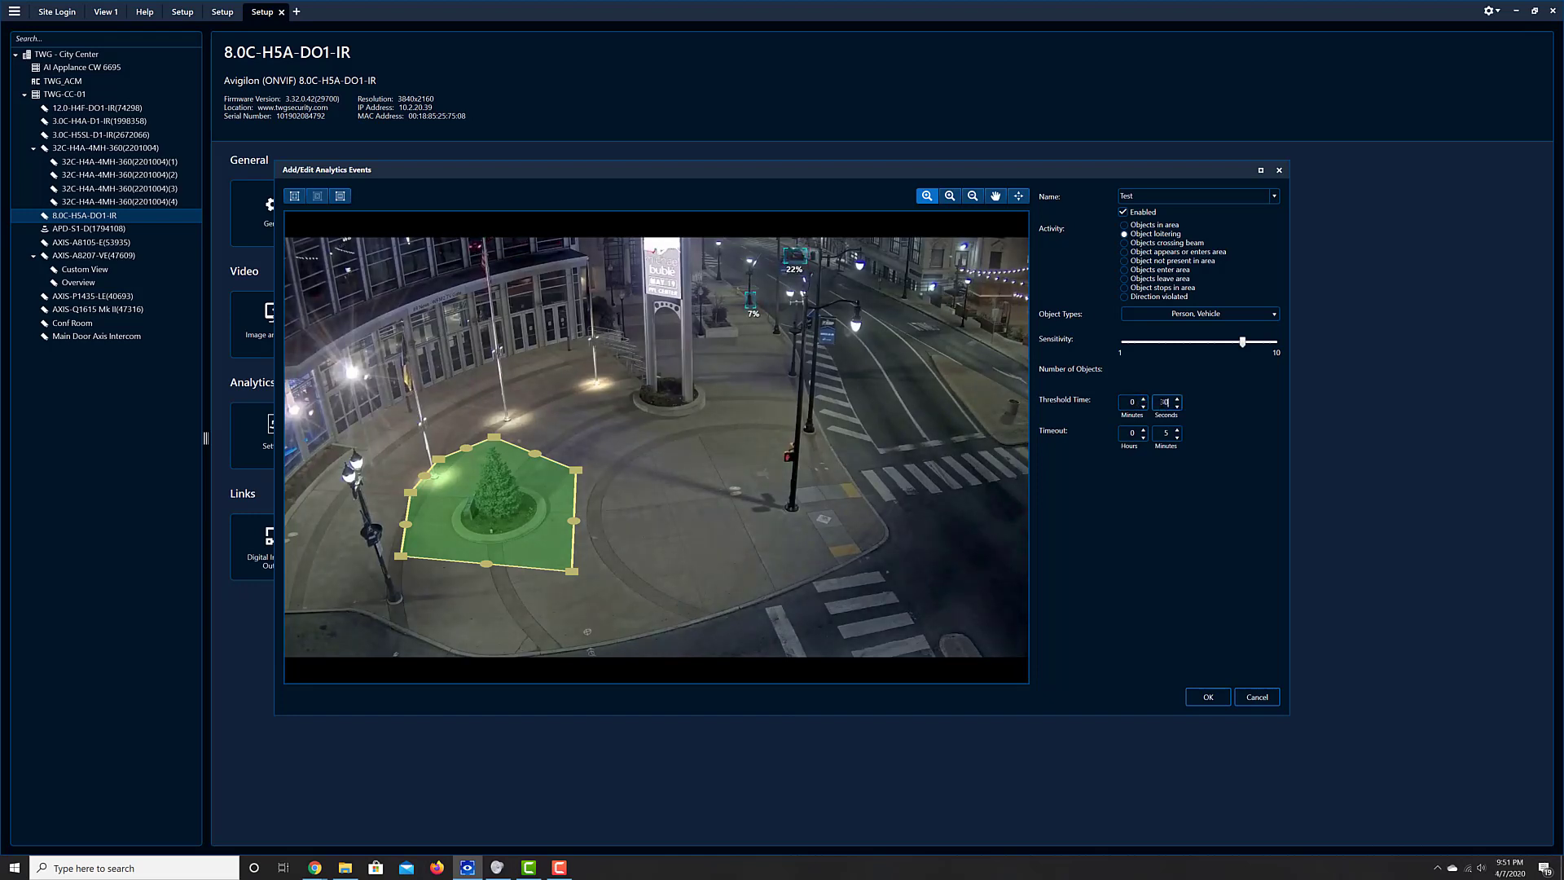
{"action": "left_click", "coordinate": [1256, 698]}
{"action": "left_click", "coordinate": [913, 615]}
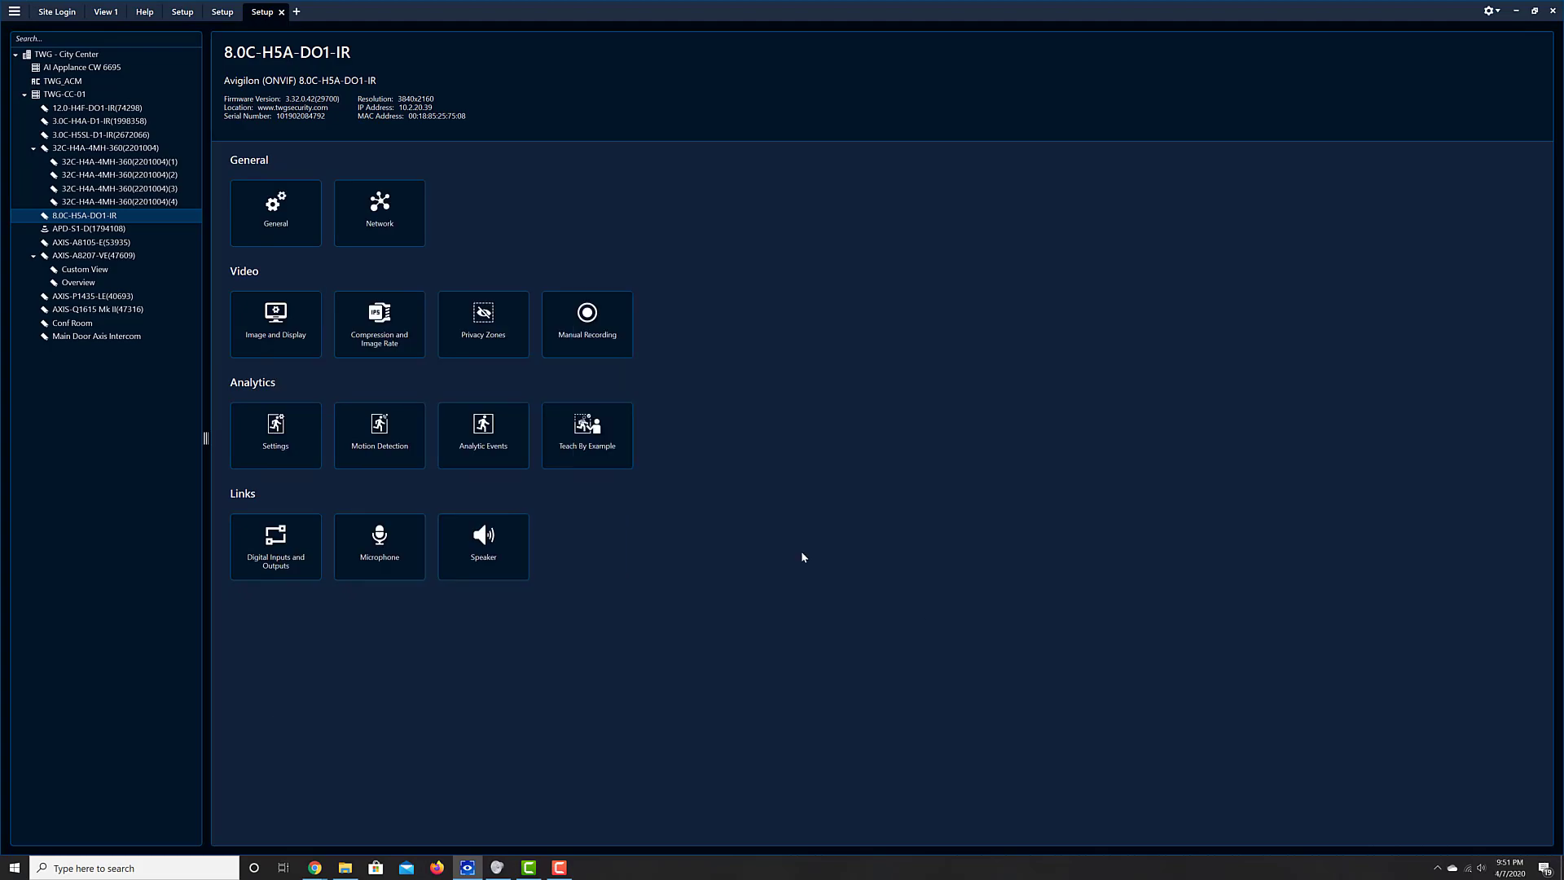
Return to the Analytic Event Descriptions help topic and highlight the Objects crossing beam heading.
{"action": "left_click", "coordinate": [144, 10]}
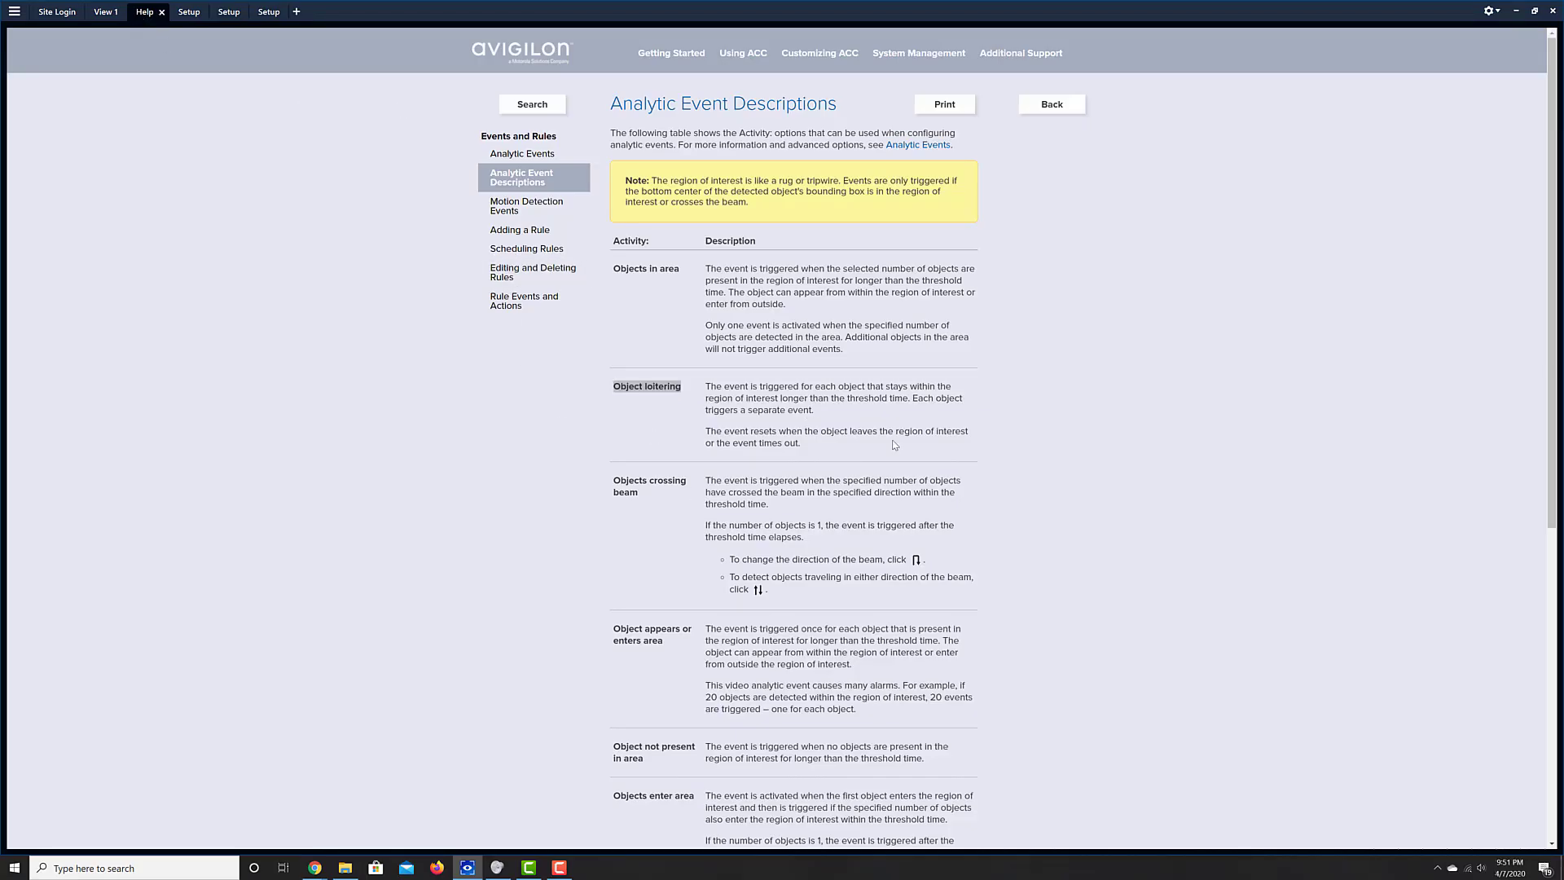
{"action": "mouse_move", "coordinate": [641, 497]}
{"action": "left_mouse_down"}
{"action": "mouse_move", "coordinate": [595, 481]}
{"action": "mouse_move", "coordinate": [615, 481]}
{"action": "left_mouse_up"}
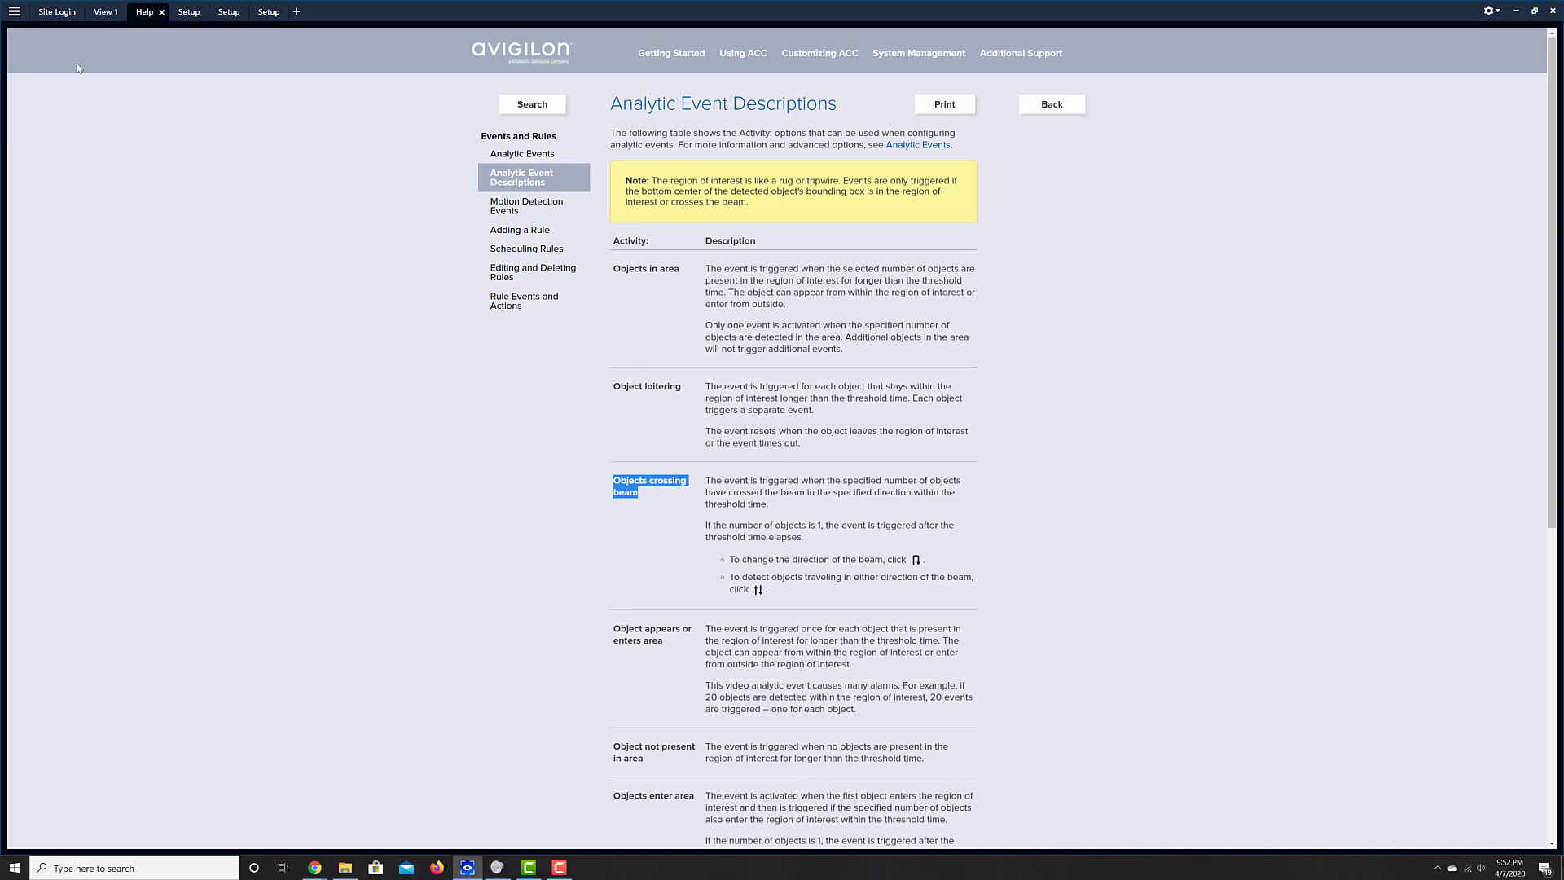
Reopen the 8.0C-H5A-DO1-IR camera's Test analytic event for editing and set its activity to Objects crossing beam.
{"action": "left_click", "coordinate": [104, 12]}
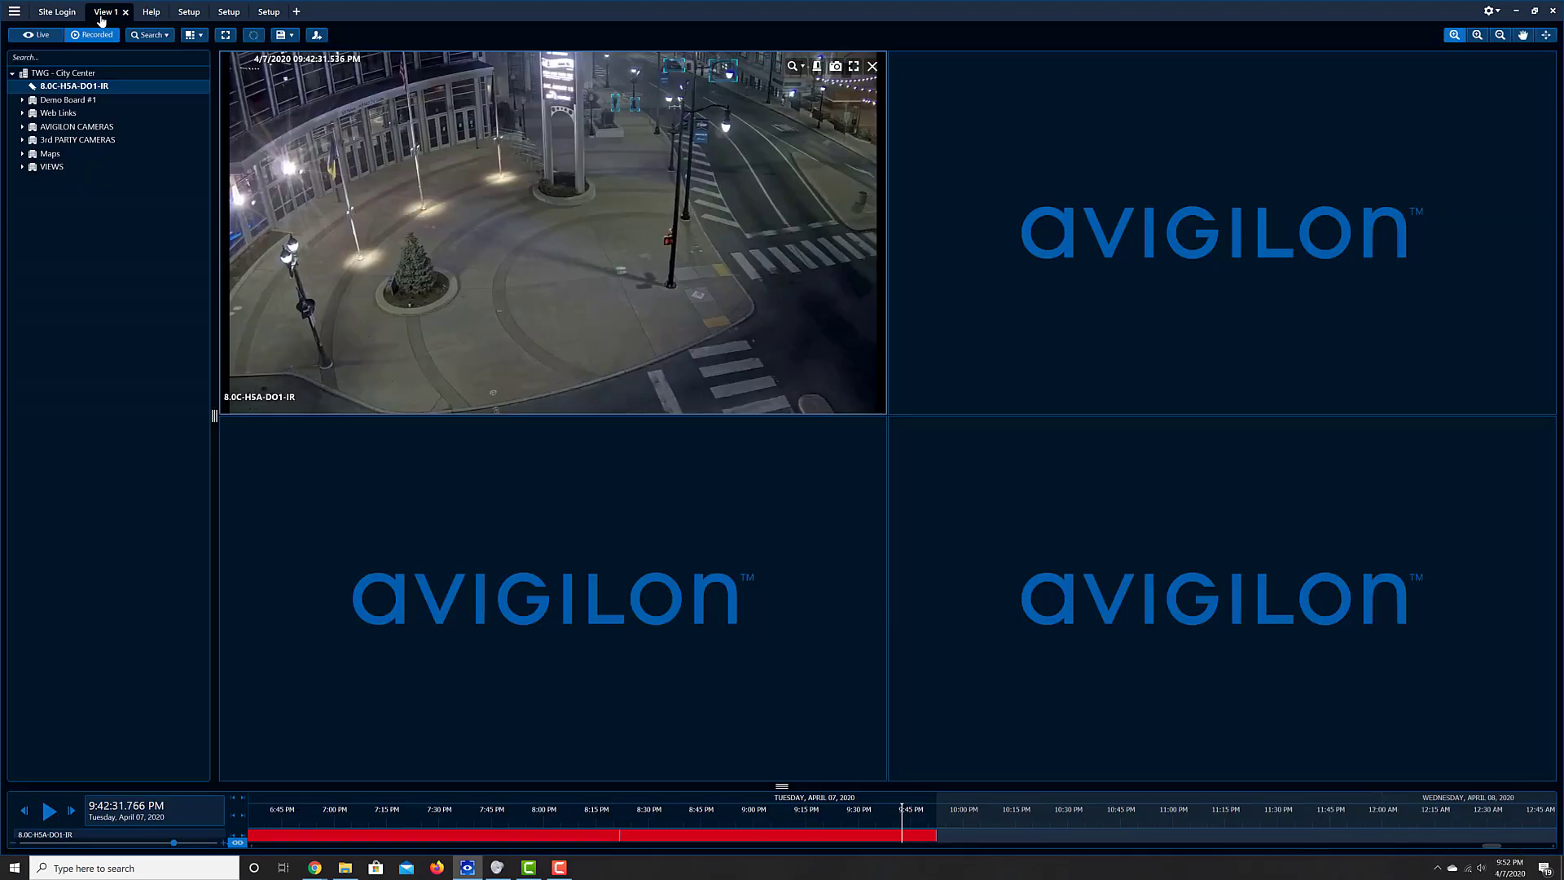
{"action": "right_click", "coordinate": [601, 253]}
{"action": "left_click", "coordinate": [618, 406]}
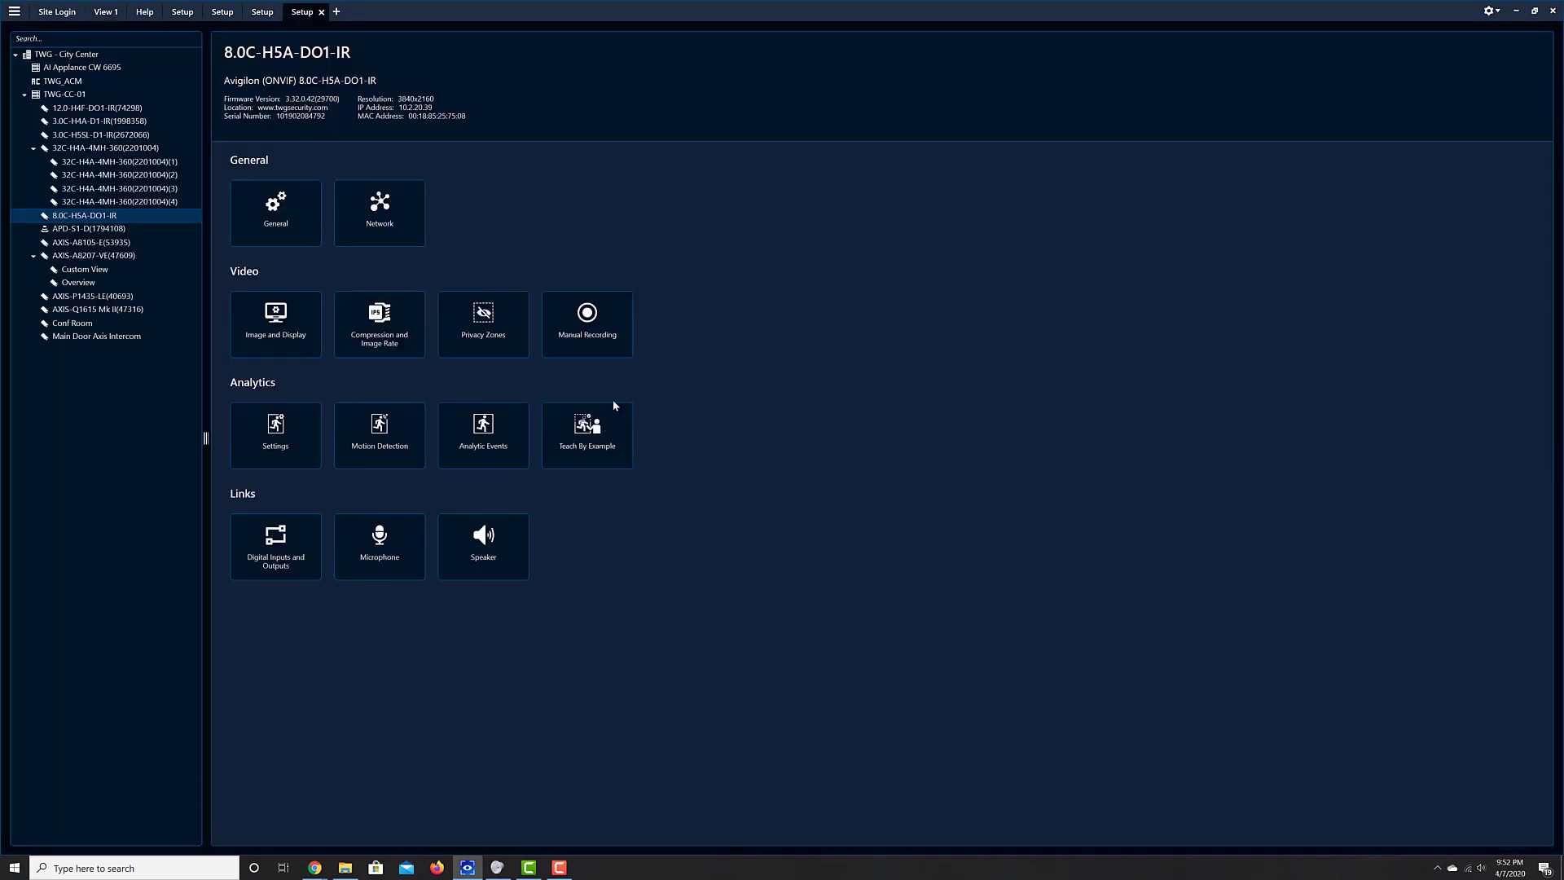
{"action": "left_click", "coordinate": [493, 432]}
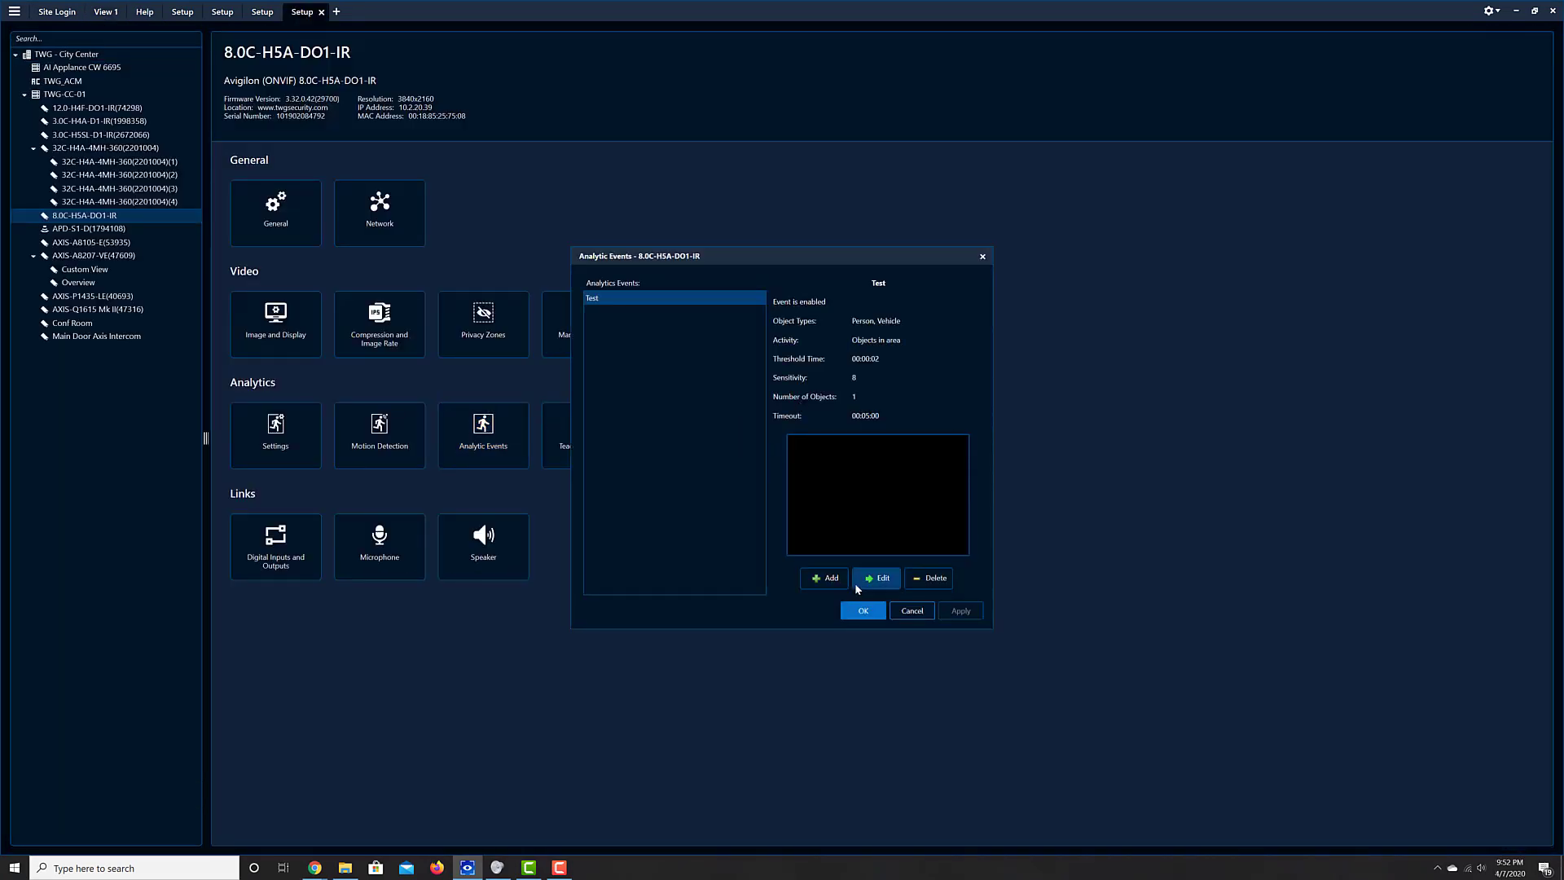
{"action": "left_click", "coordinate": [879, 581]}
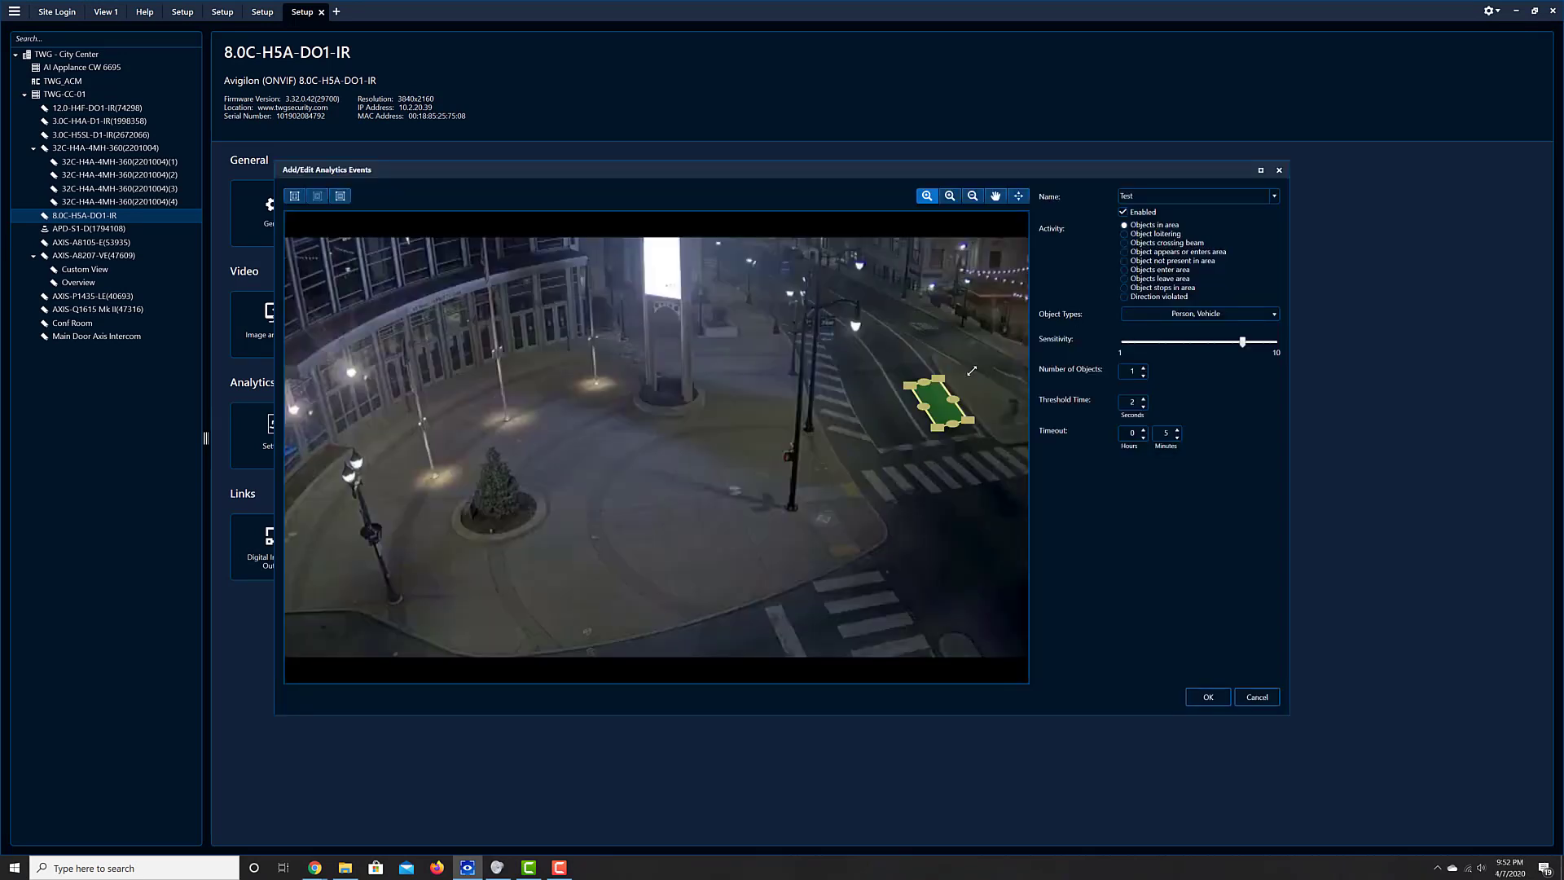
{"action": "left_click", "coordinate": [1123, 242]}
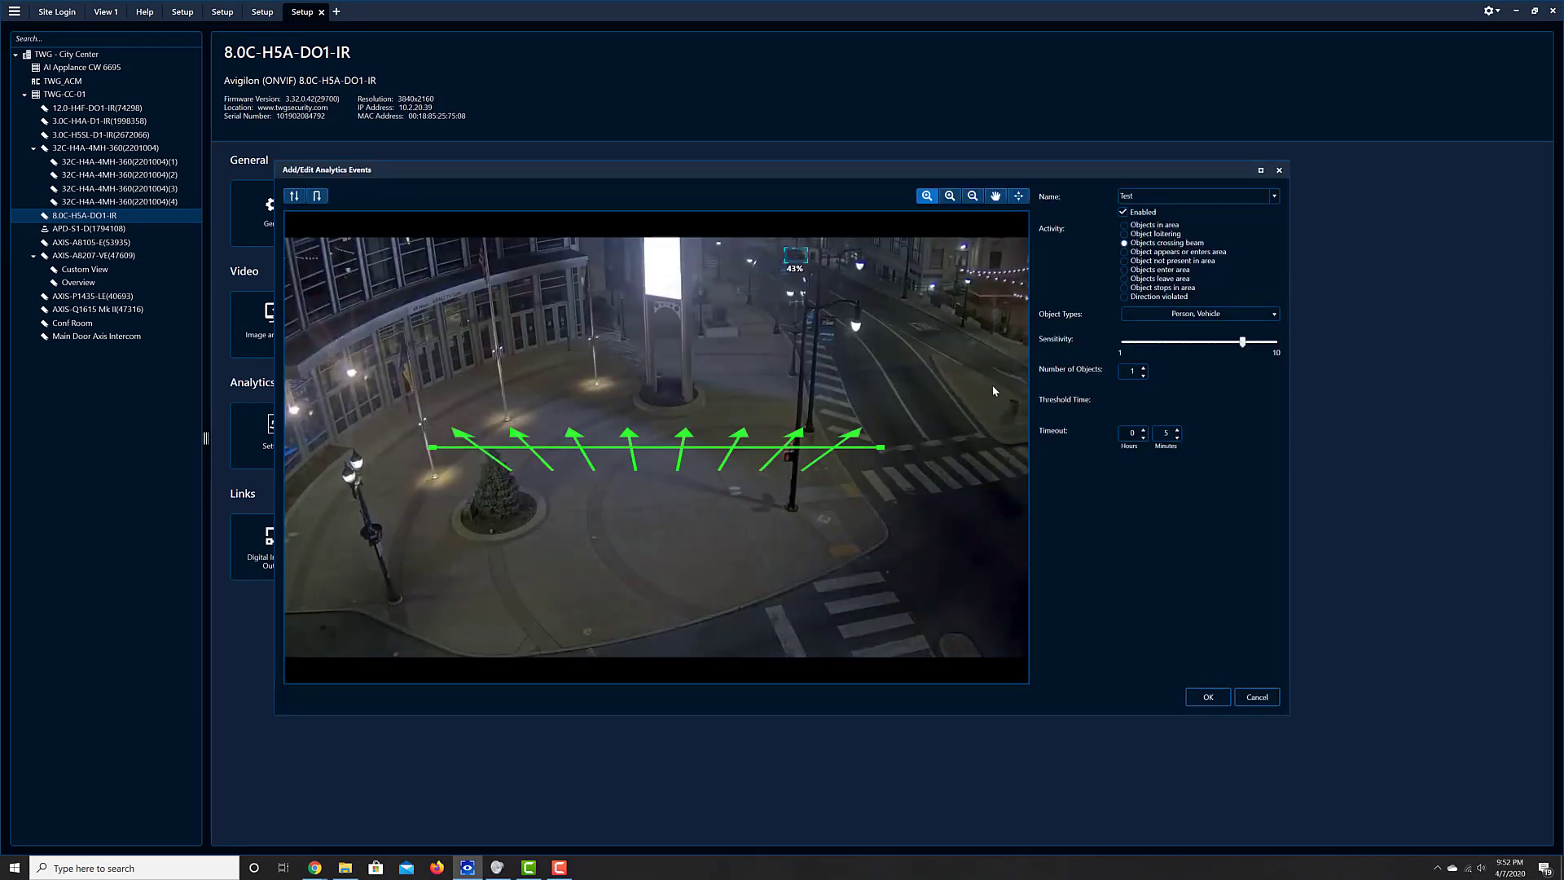
Reverse the beam's direction and place a shortened beam across the street just before the crosswalk.
{"action": "left_click", "coordinate": [296, 200]}
{"action": "left_click", "coordinate": [296, 199]}
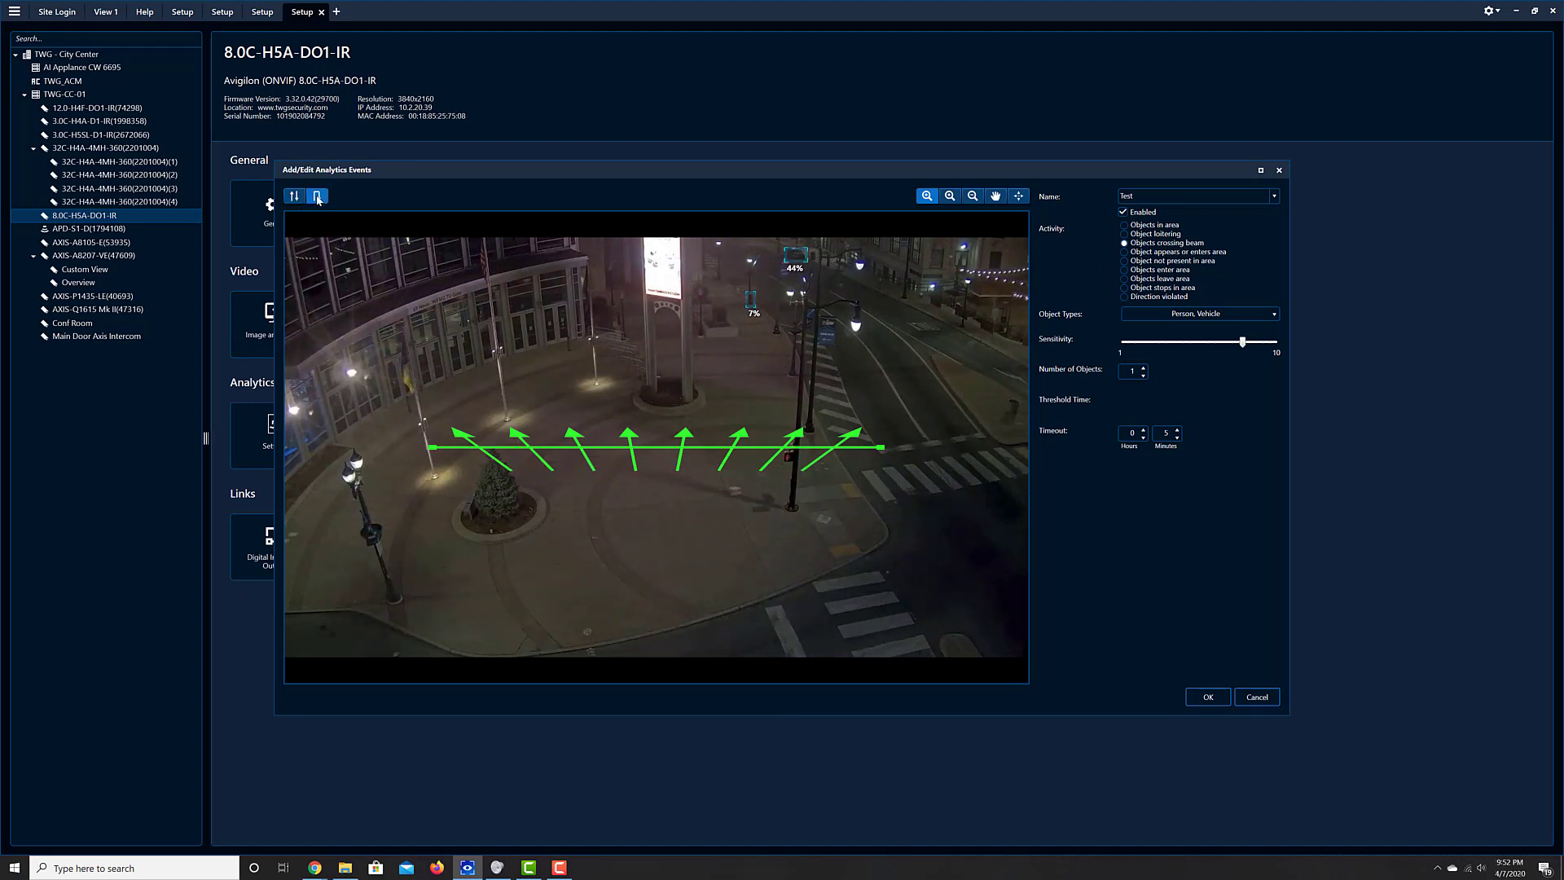
{"action": "left_click", "coordinate": [318, 197]}
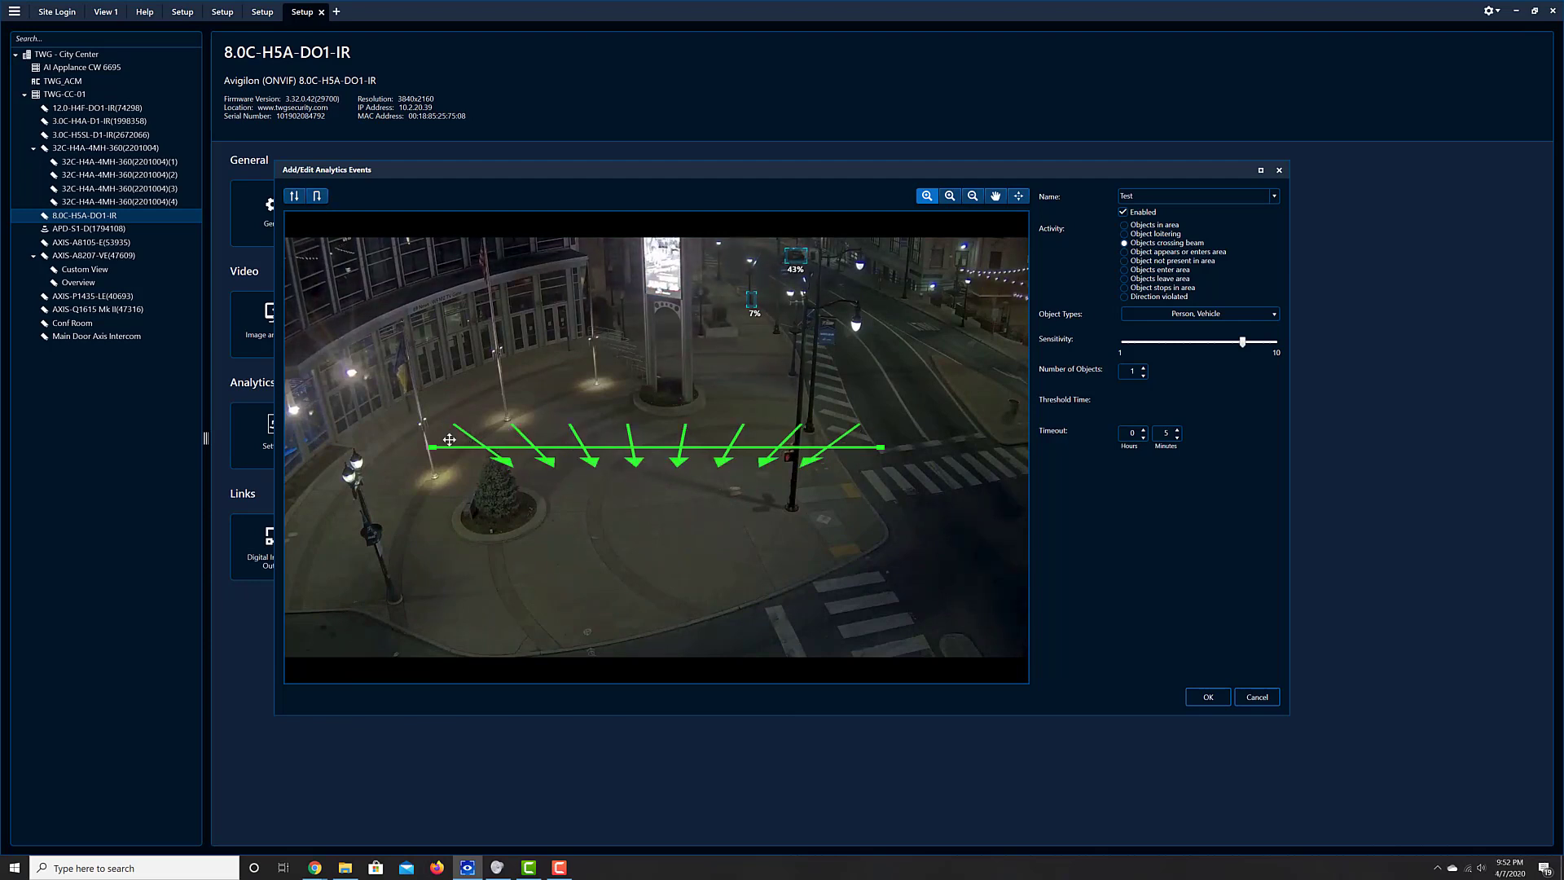
{"action": "left_click_drag", "start_coordinate": [435, 449], "coordinate": [984, 427]}
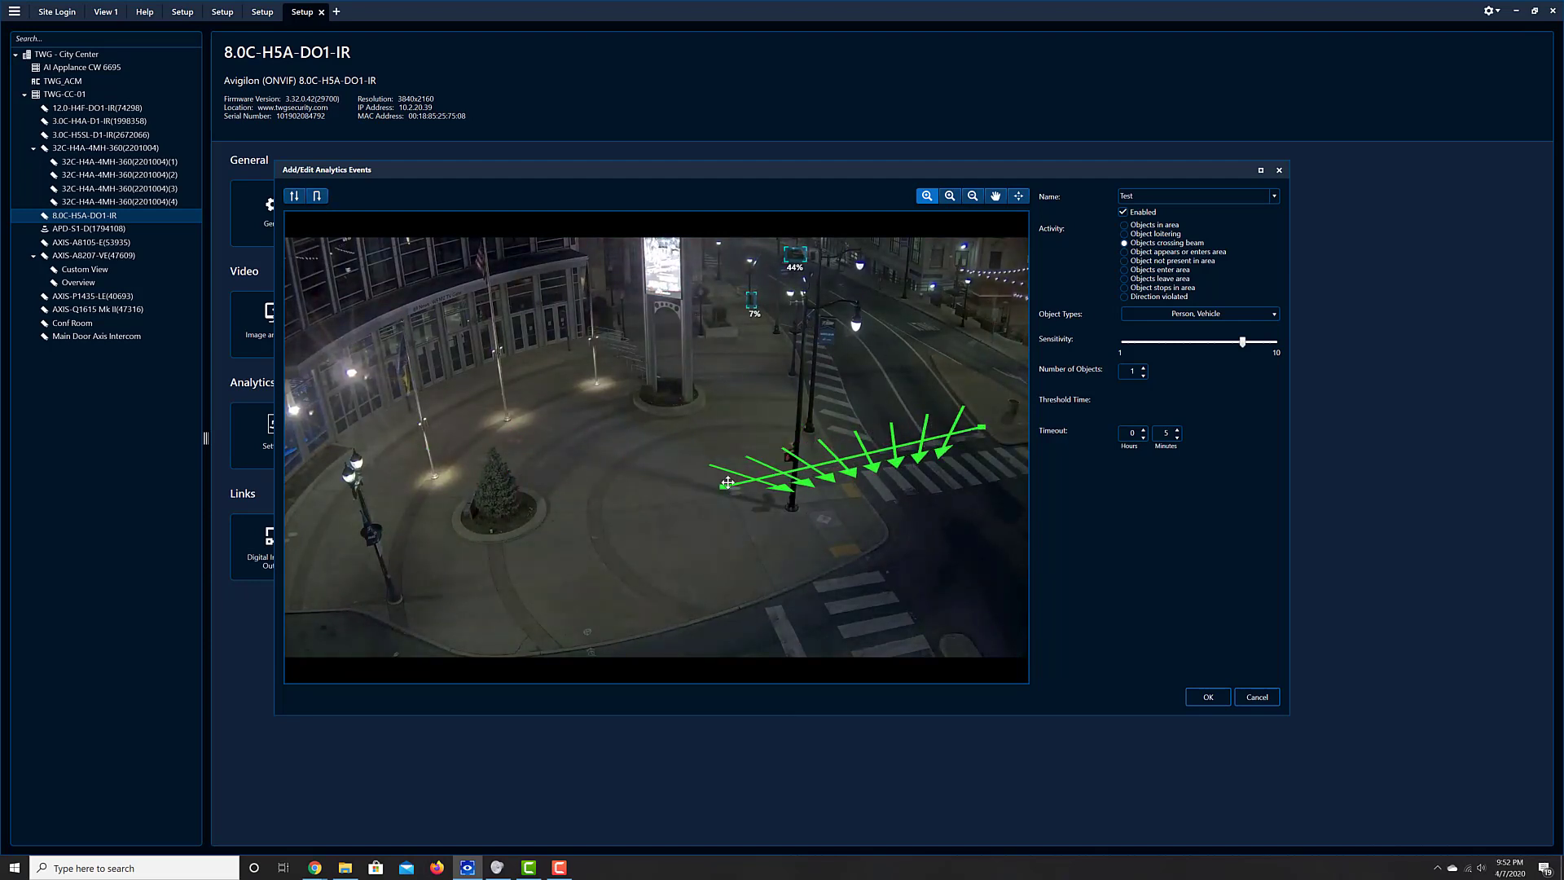
{"action": "left_click_drag", "start_coordinate": [722, 486], "coordinate": [850, 453]}
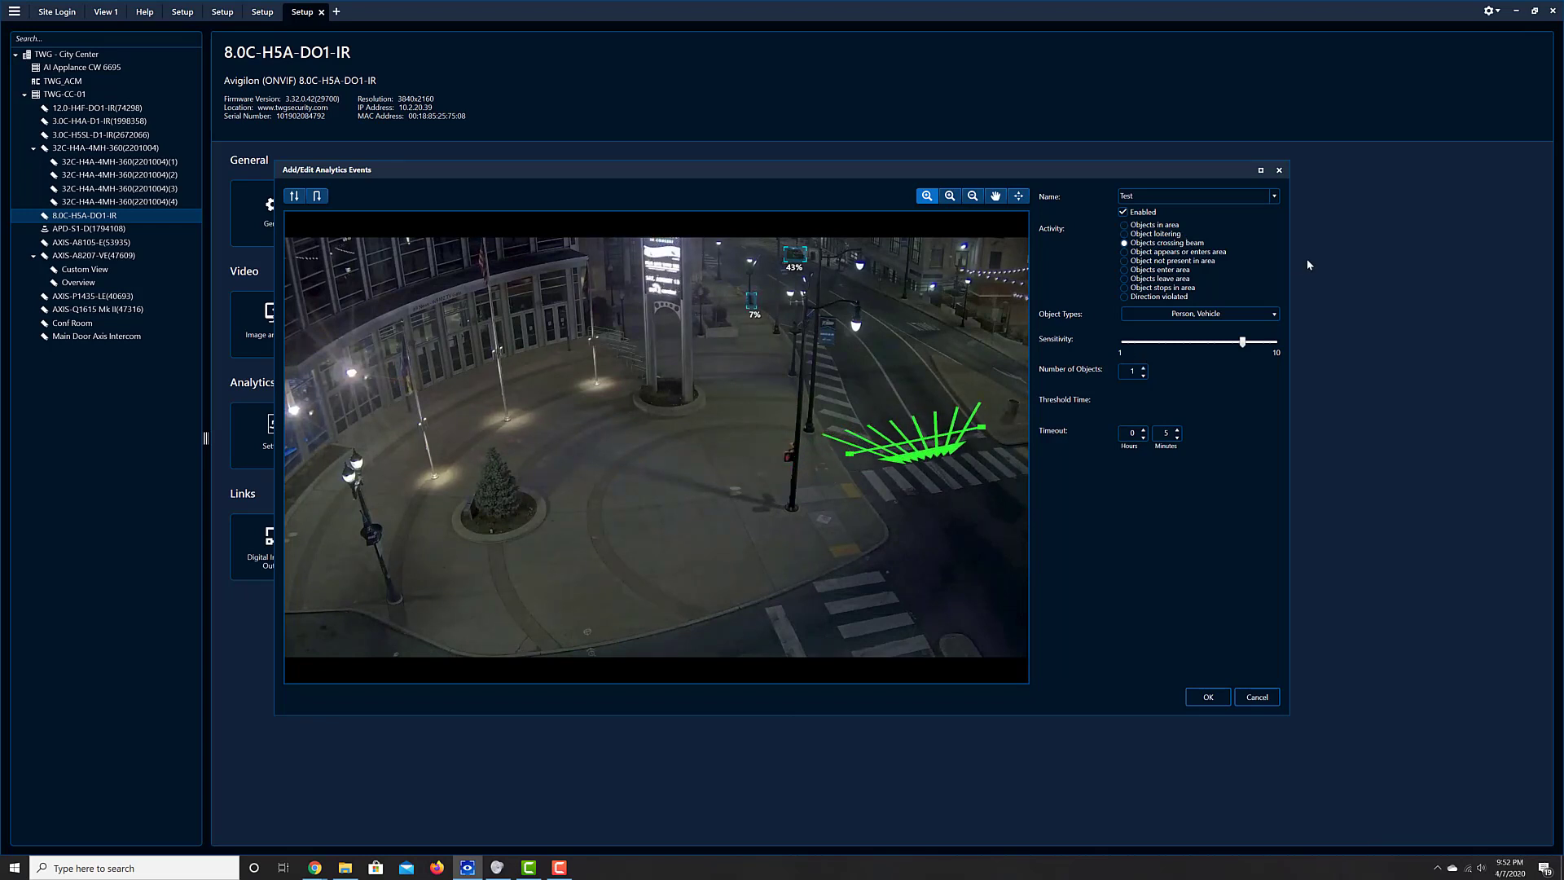
Exclude Person from the Test event's object types, leaving only Vehicle selected.
{"action": "left_click", "coordinate": [1253, 314]}
{"action": "left_click", "coordinate": [1141, 329]}
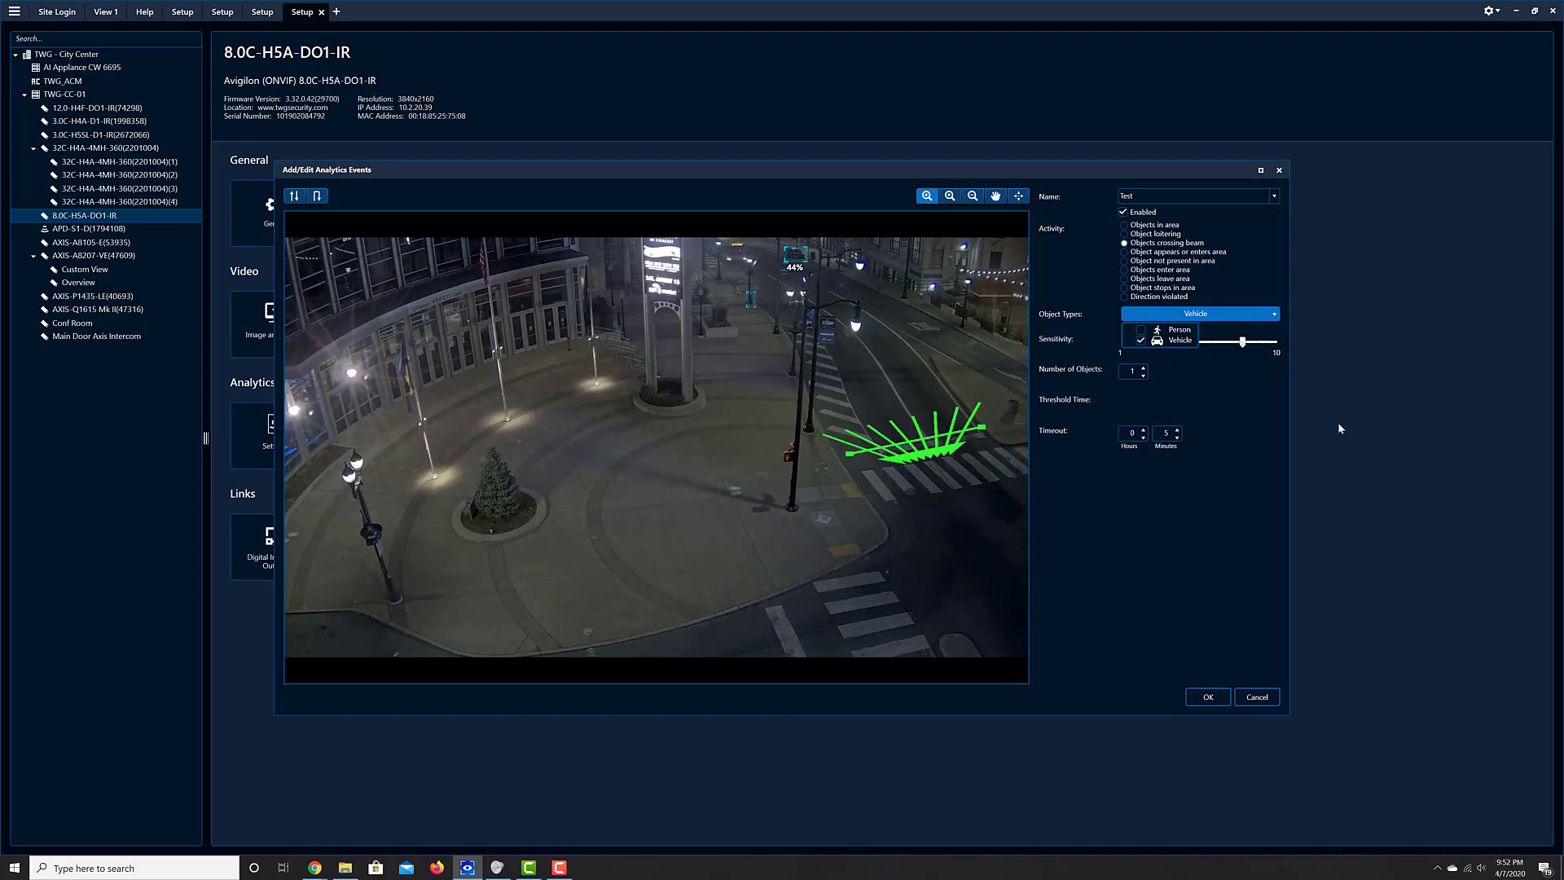
{"action": "left_click", "coordinate": [1237, 380]}
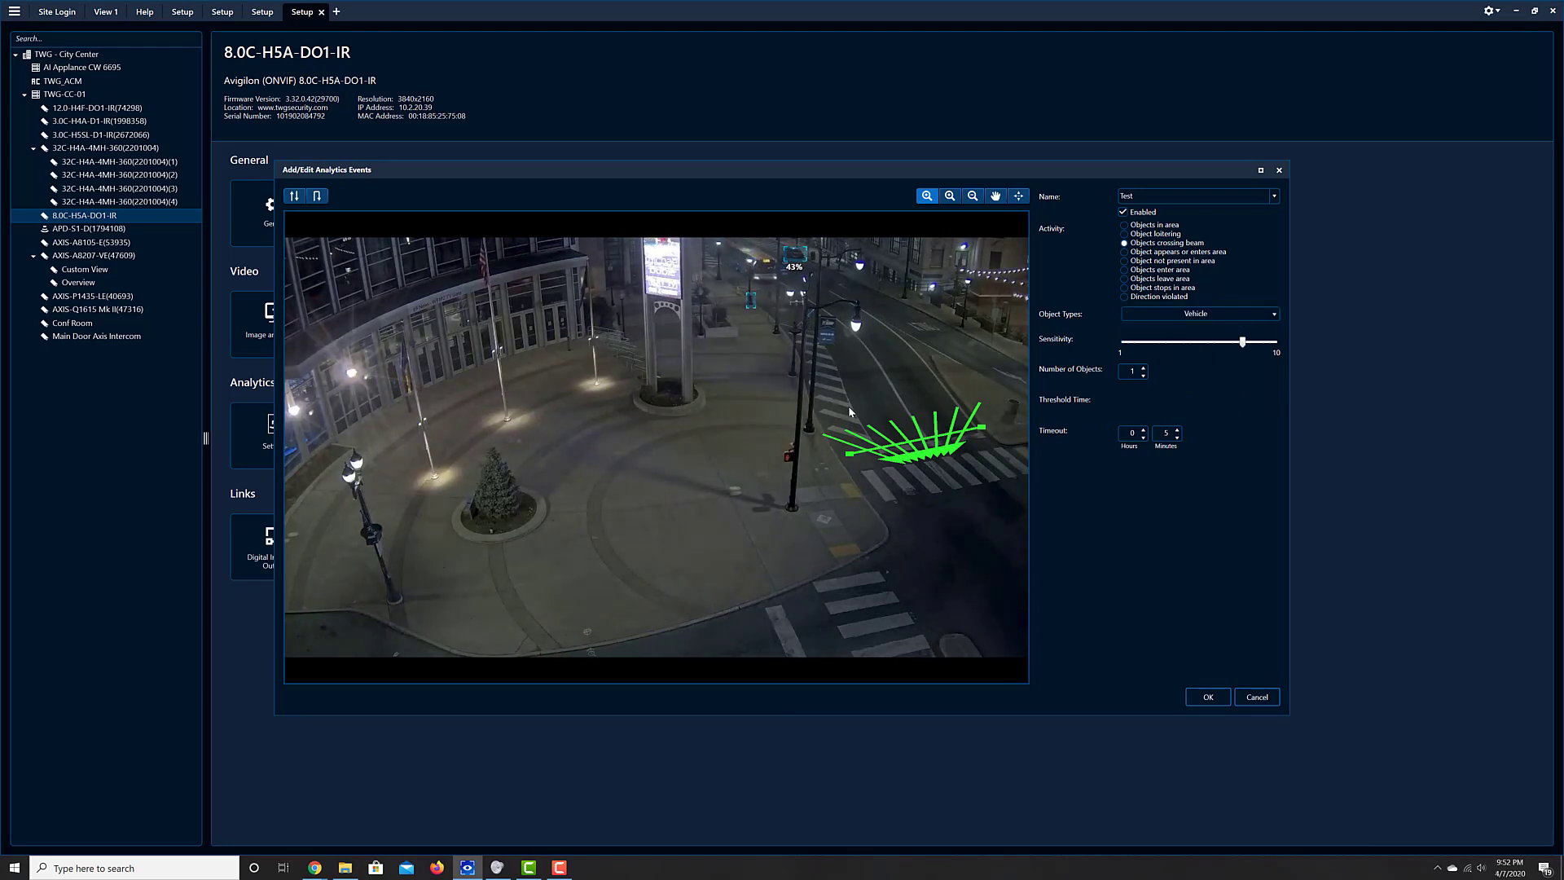
Raise the Test event's number of objects to 20 for the beam crossing activity.
{"action": "left_click", "coordinate": [1144, 368]}
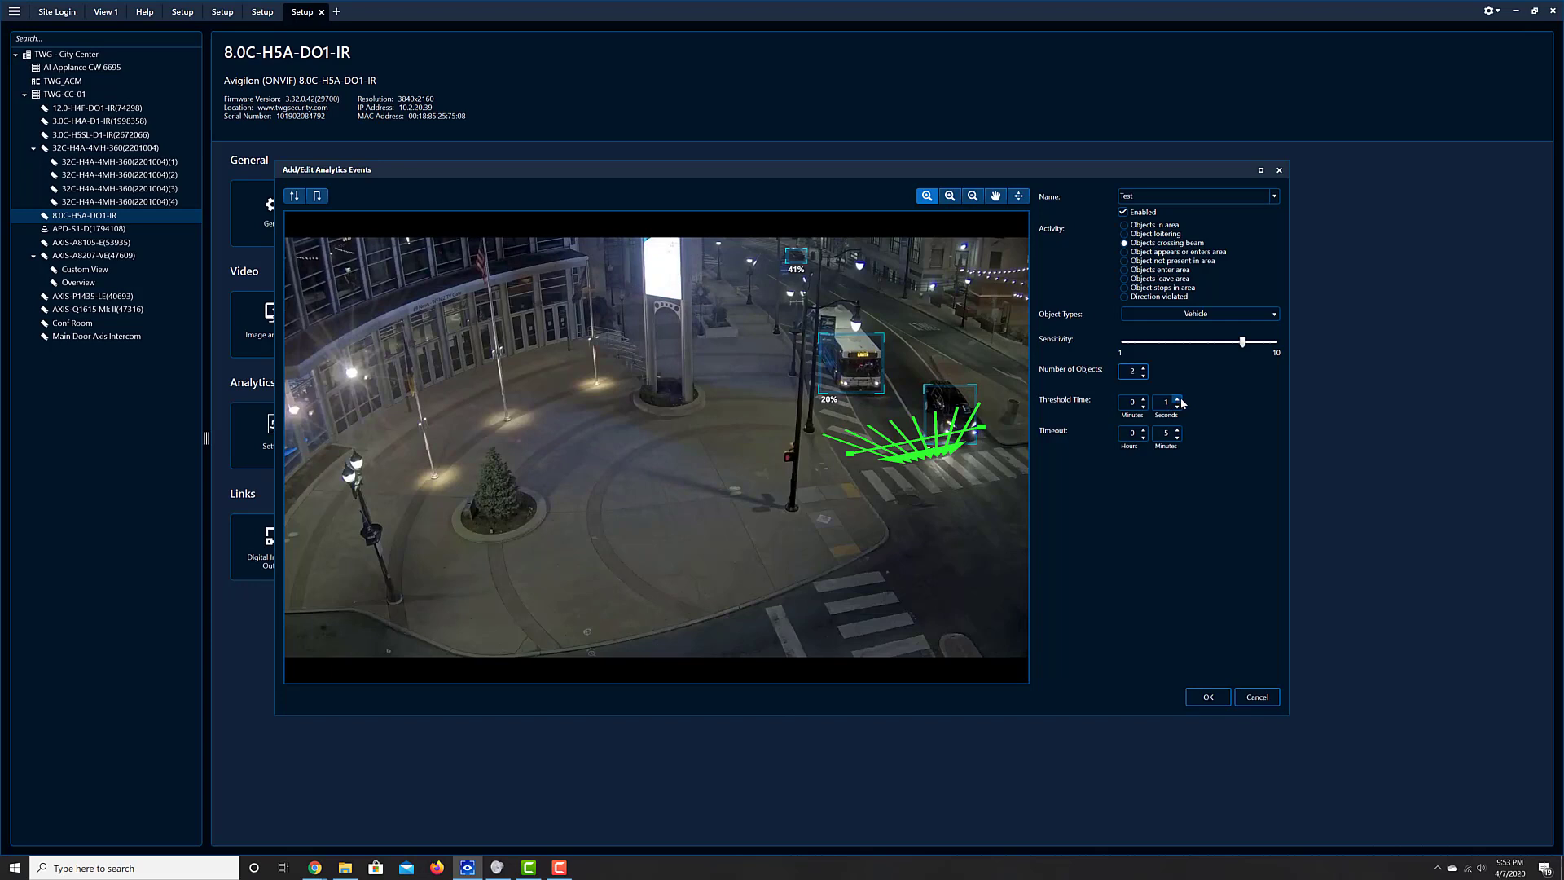
{"action": "left_click", "coordinate": [1143, 369]}
{"action": "left_click", "coordinate": [1143, 369]}
{"action": "left_click", "coordinate": [1144, 369]}
{"action": "left_click", "coordinate": [1143, 369]}
{"action": "left_click", "coordinate": [1143, 369]}
{"action": "left_click", "coordinate": [1143, 369]}
{"action": "left_click", "coordinate": [1143, 369]}
{"action": "left_click", "coordinate": [1143, 369]}
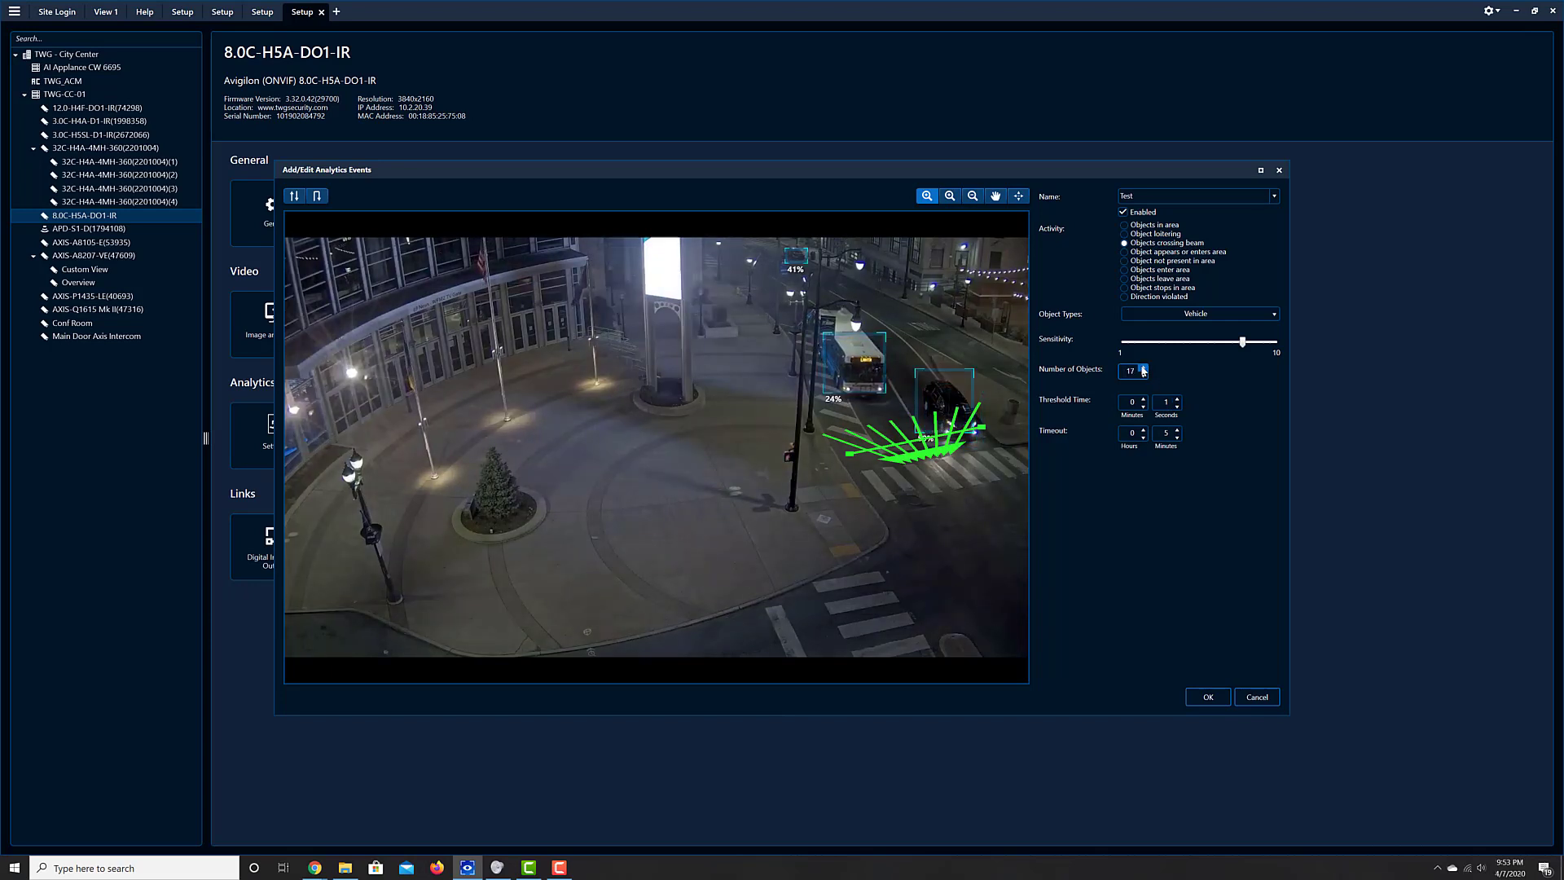
{"action": "left_click", "coordinate": [1143, 369]}
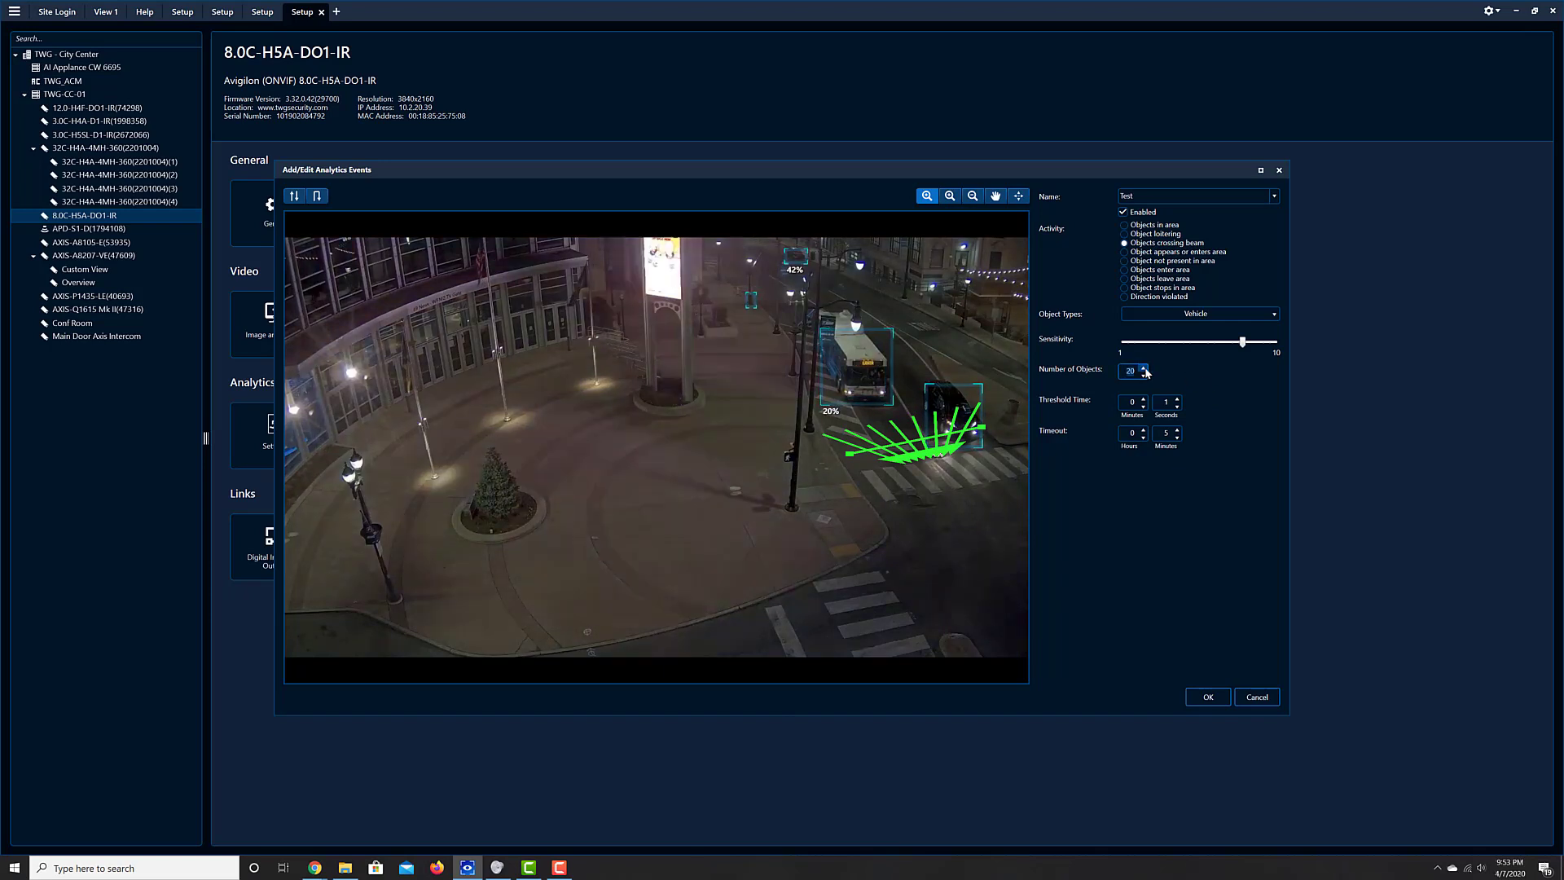
Set the Test event's beam crossing threshold time to 15 minutes and 0 seconds, and discard the event changes.
{"action": "left_click", "coordinate": [1132, 401]}
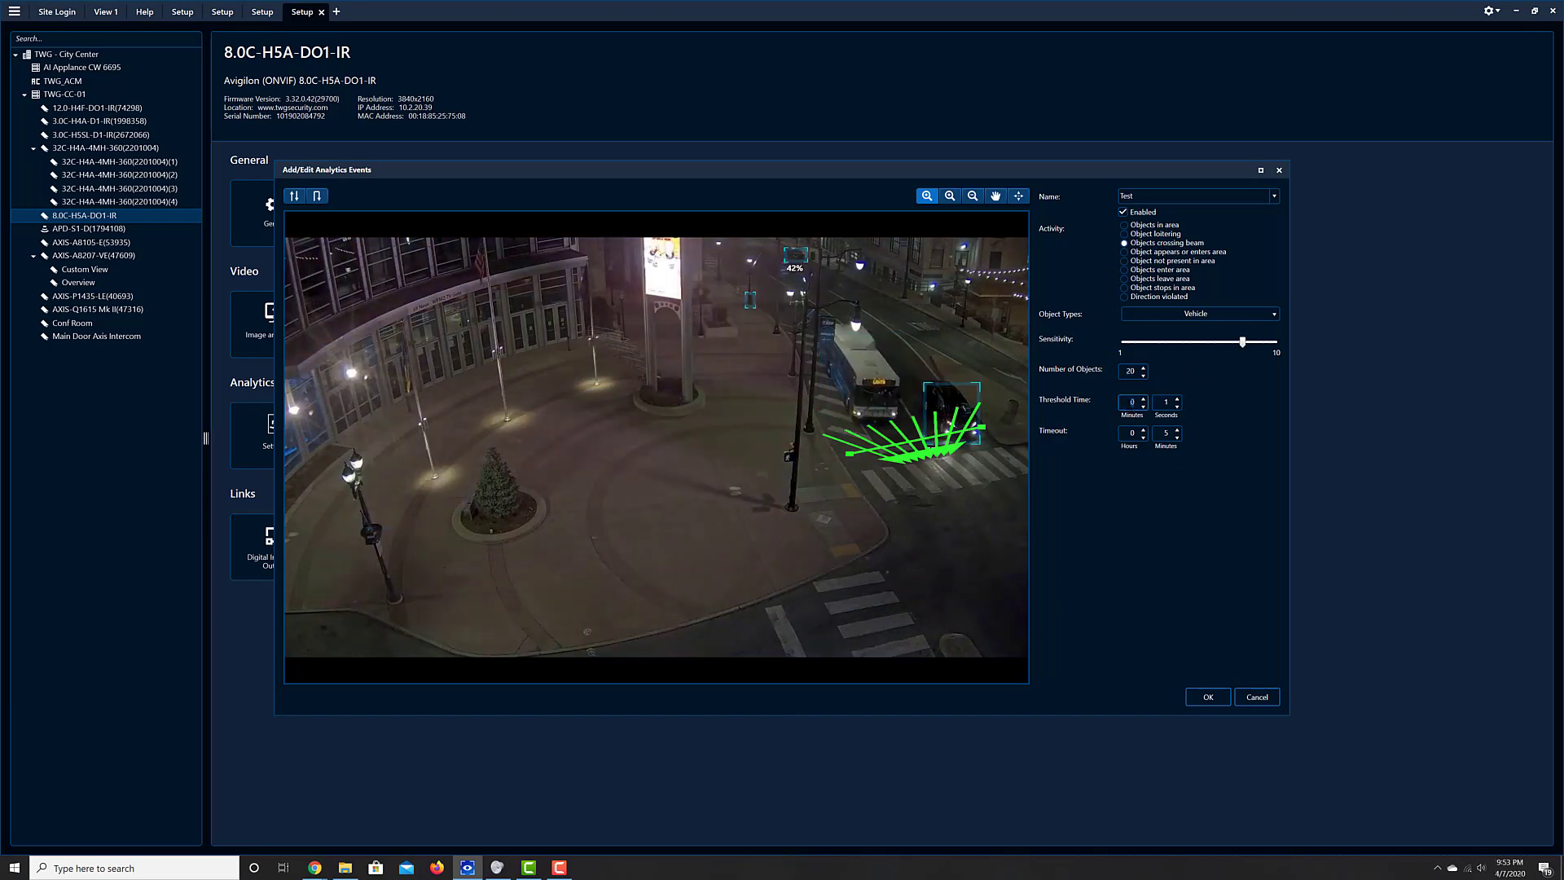
{"action": "type", "text": "30"}
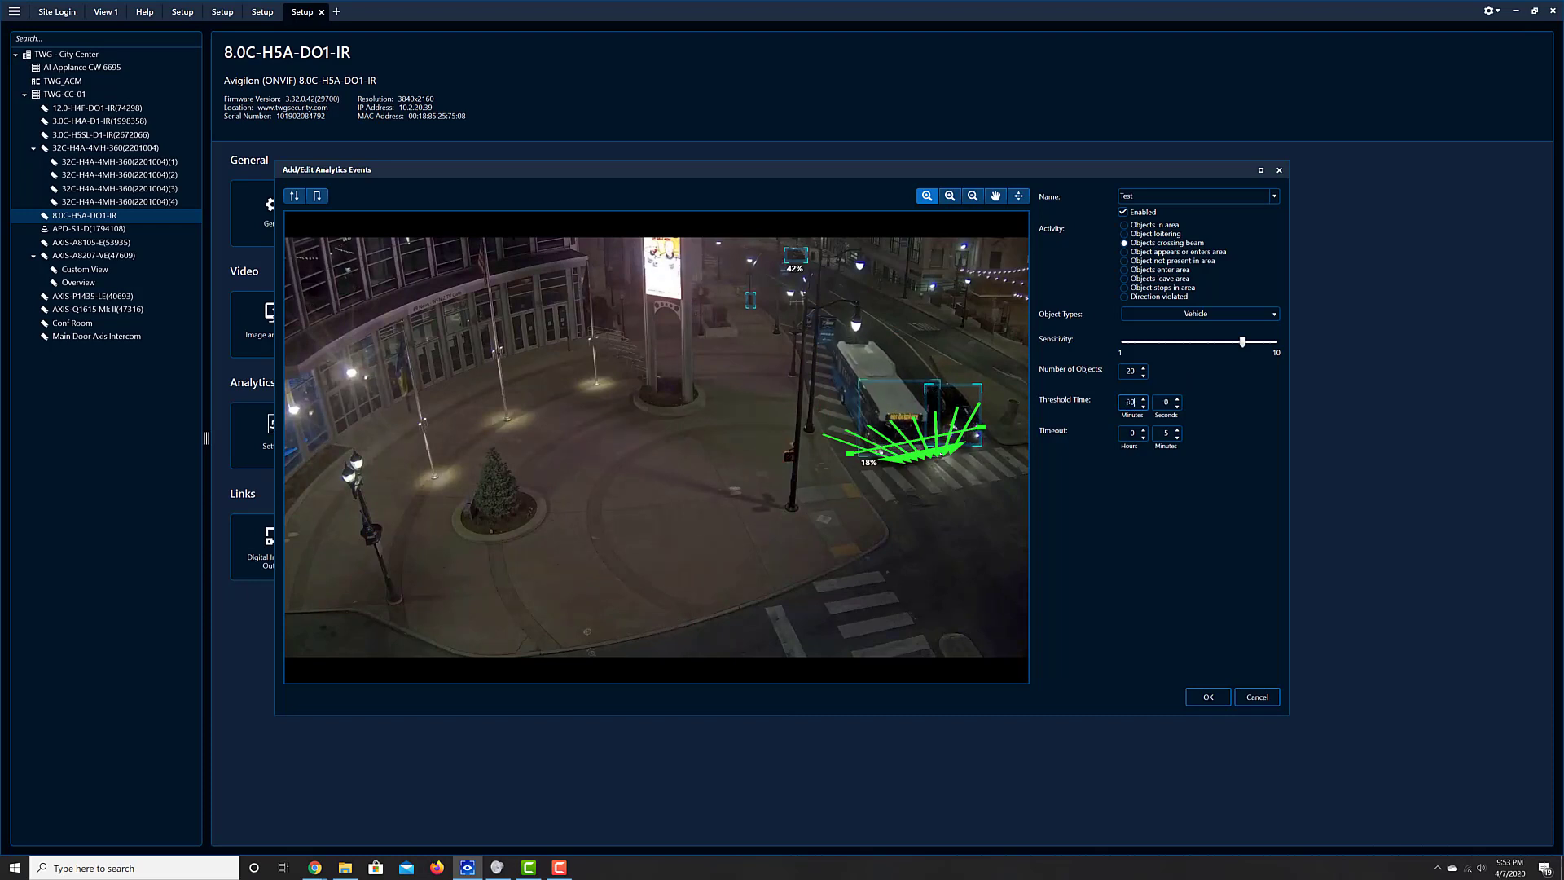
{"action": "left_click", "coordinate": [1170, 405]}
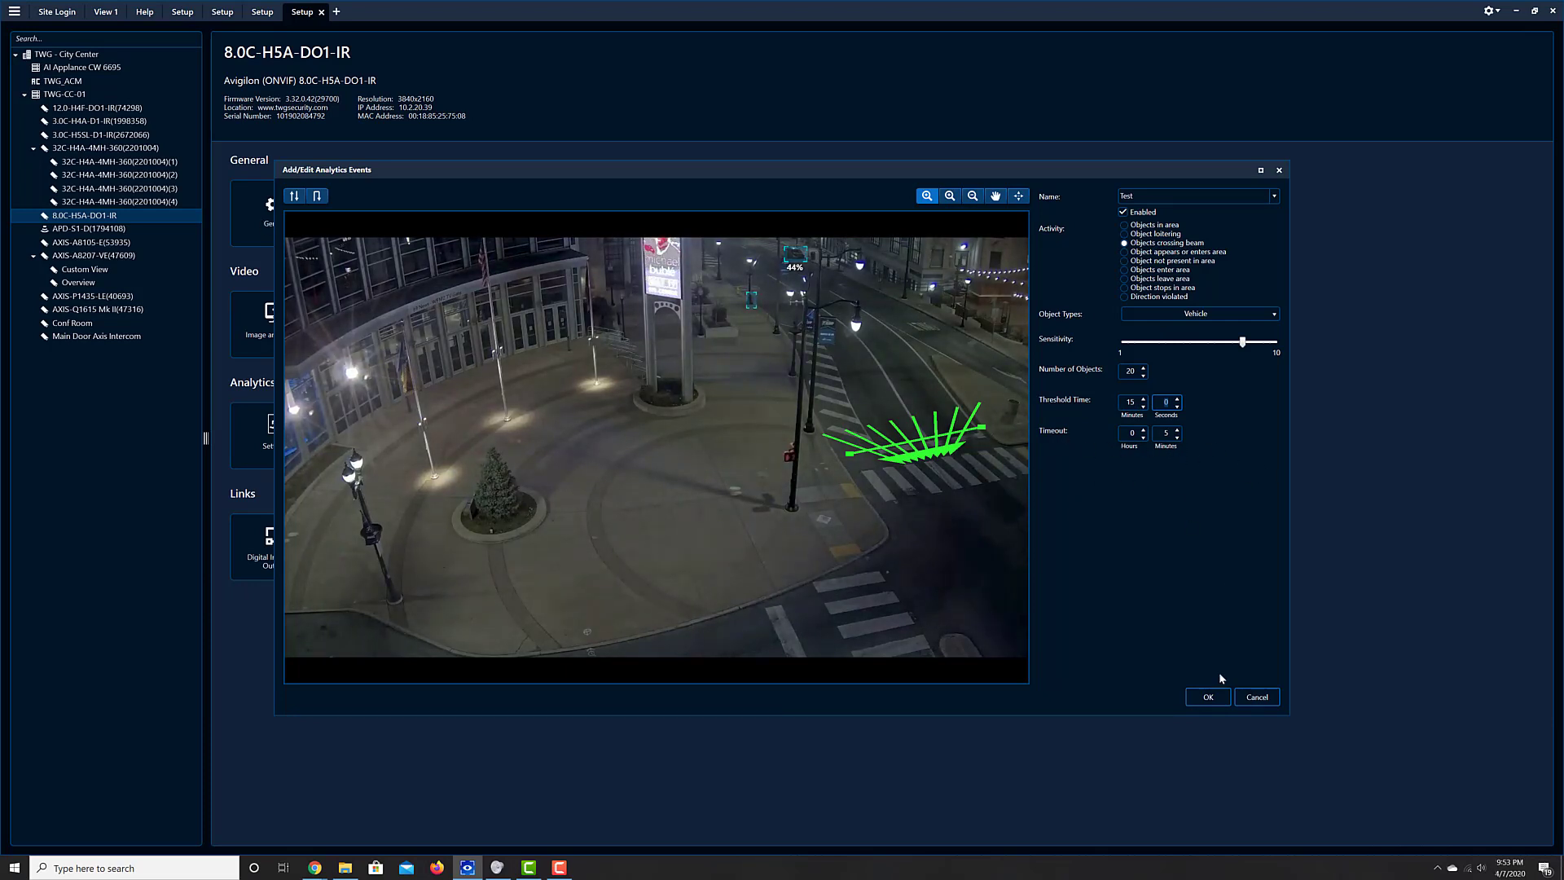
{"action": "left_click", "coordinate": [1255, 697]}
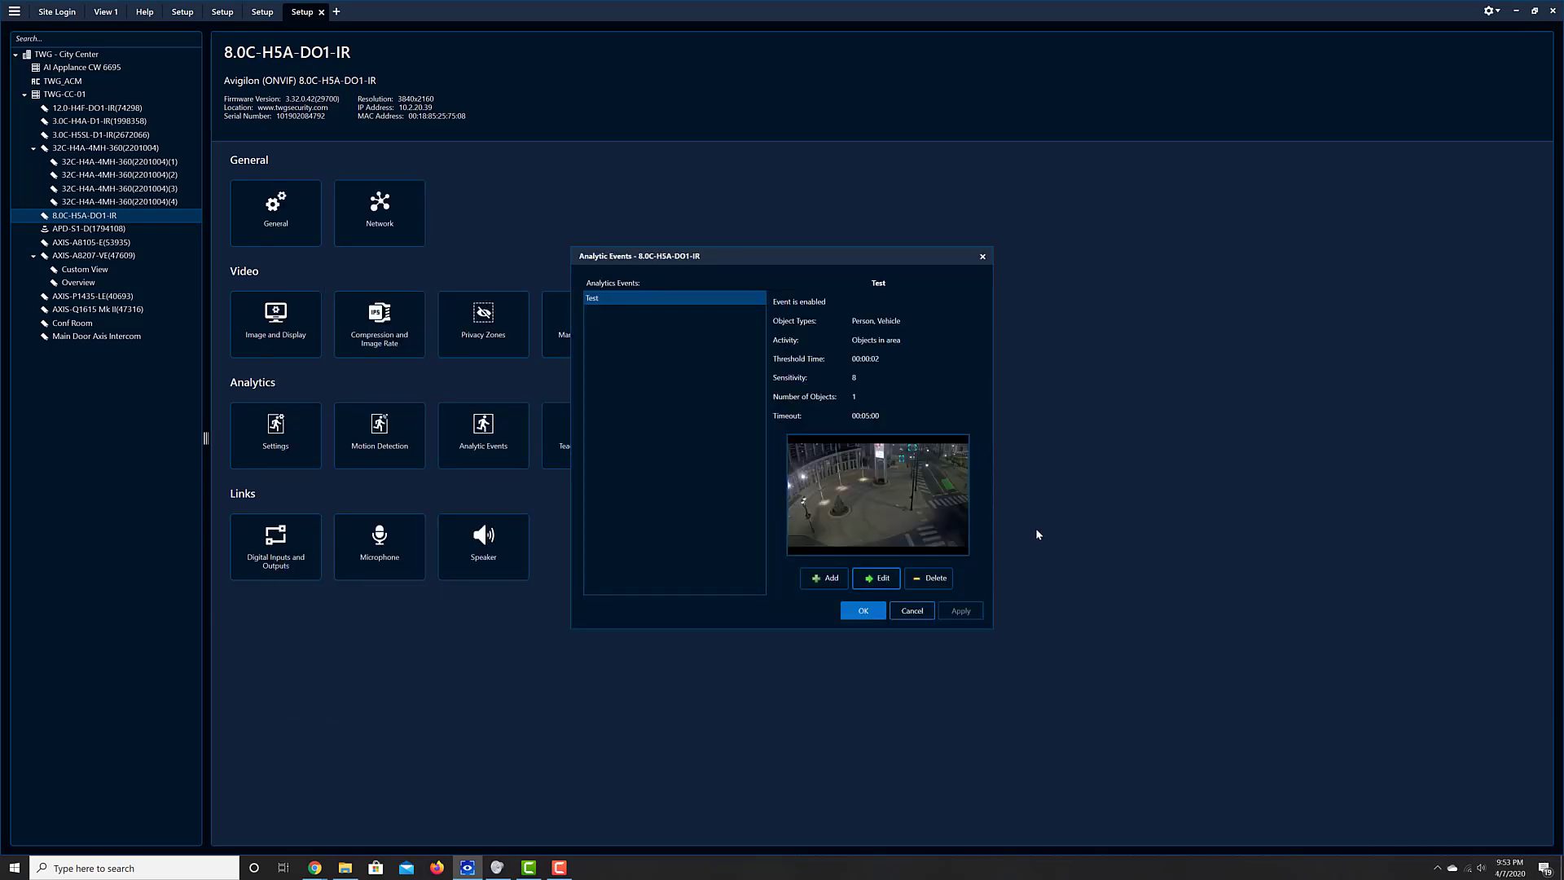
{"action": "left_click", "coordinate": [911, 611]}
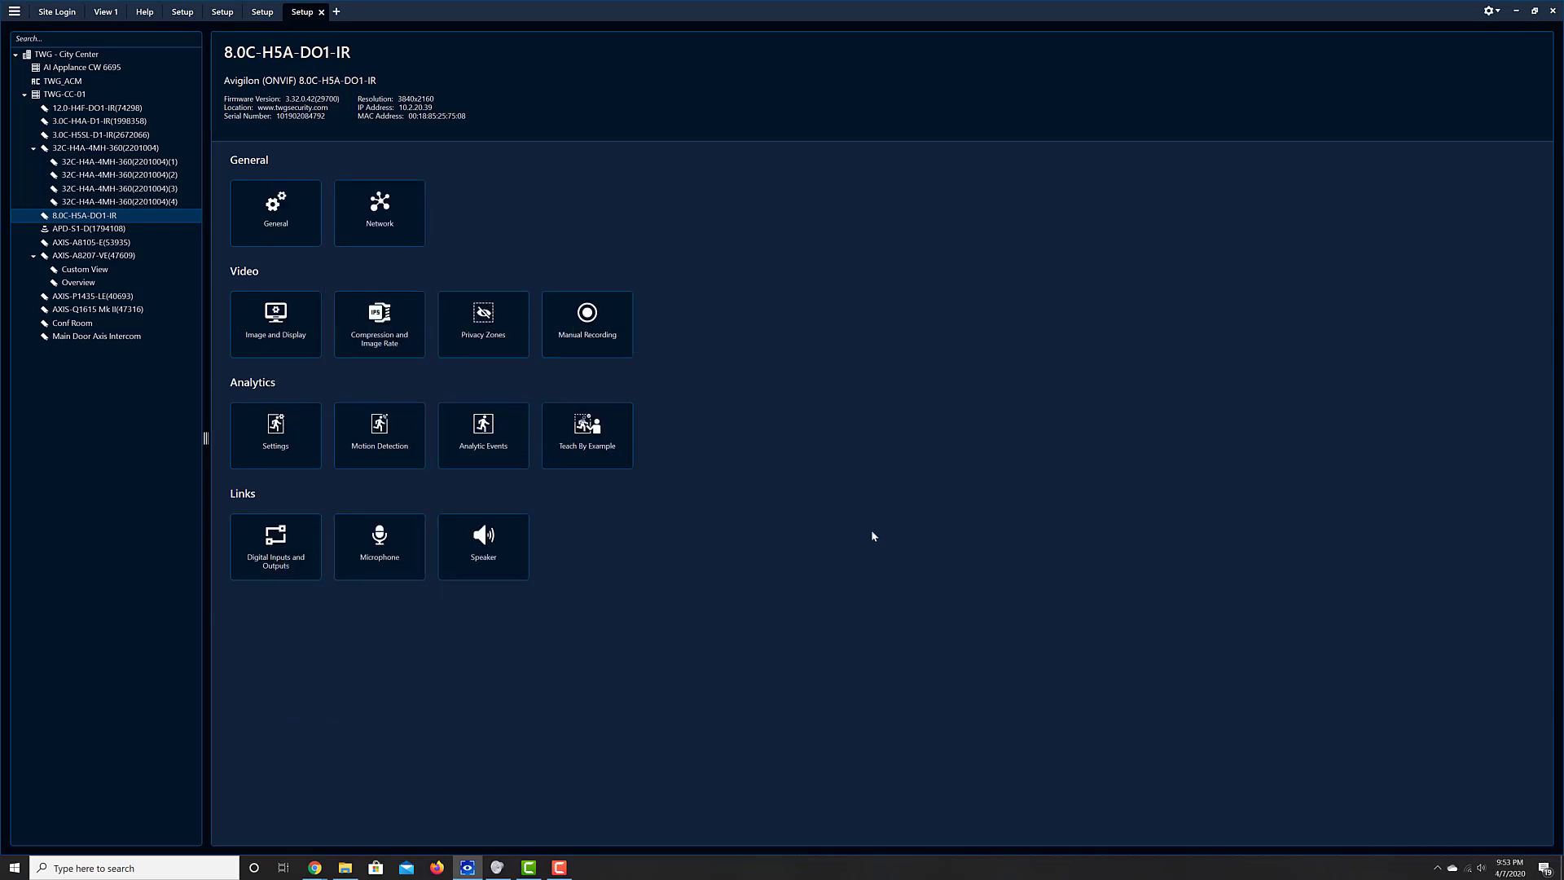
Review the Analytic Event Descriptions help page, focusing on the Object appears or enters area activity.
{"action": "left_click", "coordinate": [143, 12]}
{"action": "scroll", "coordinate": [520, 557], "scroll_direction": "down", "scroll_amount": 6}
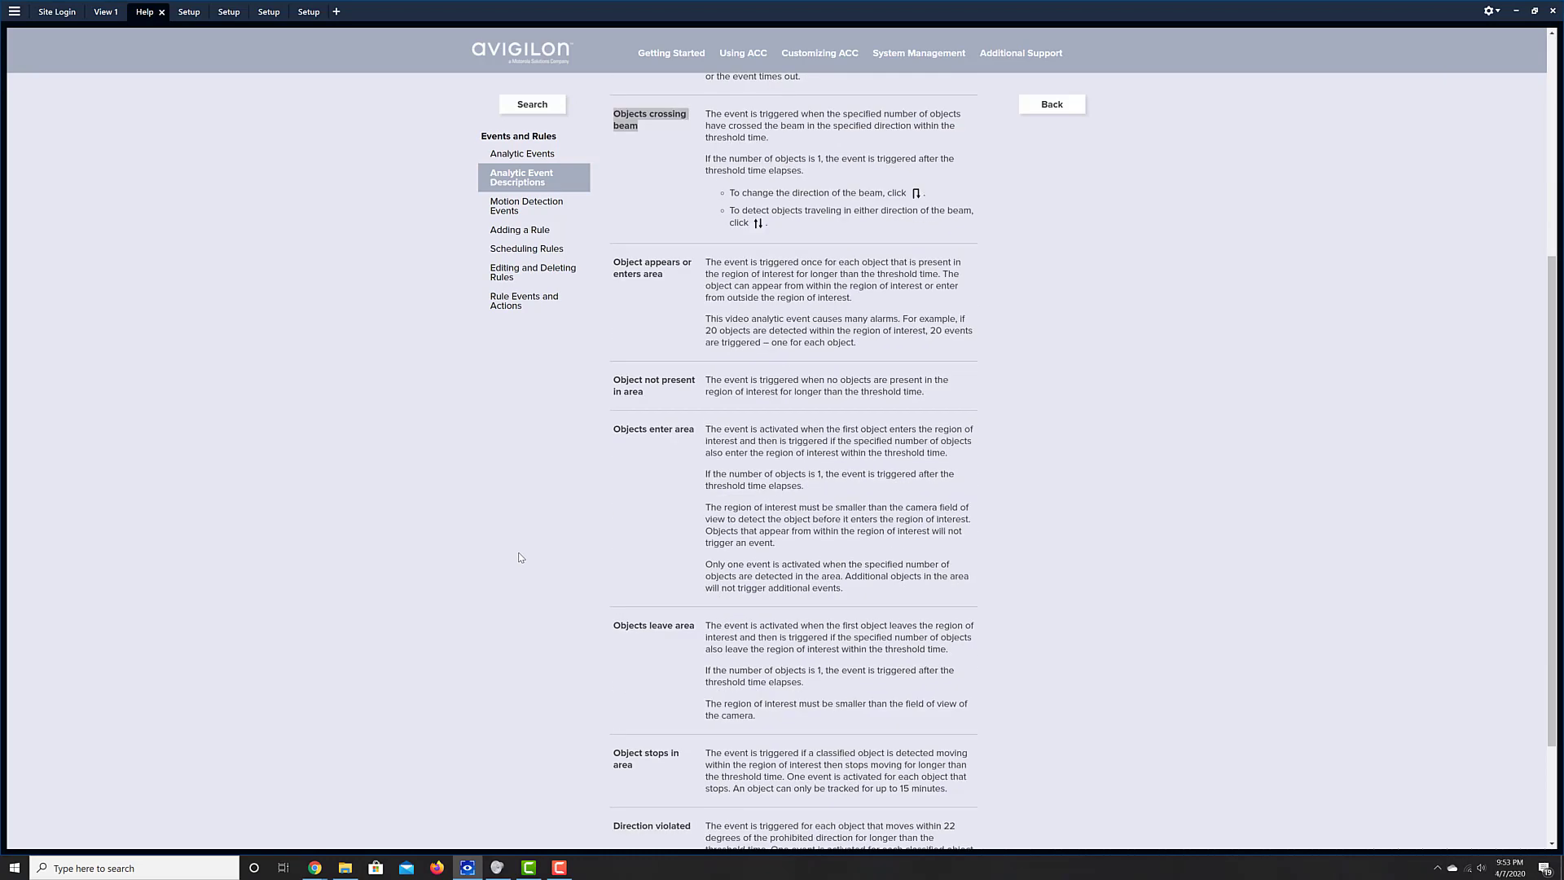
{"action": "scroll", "coordinate": [520, 558], "scroll_direction": "up", "scroll_amount": 2}
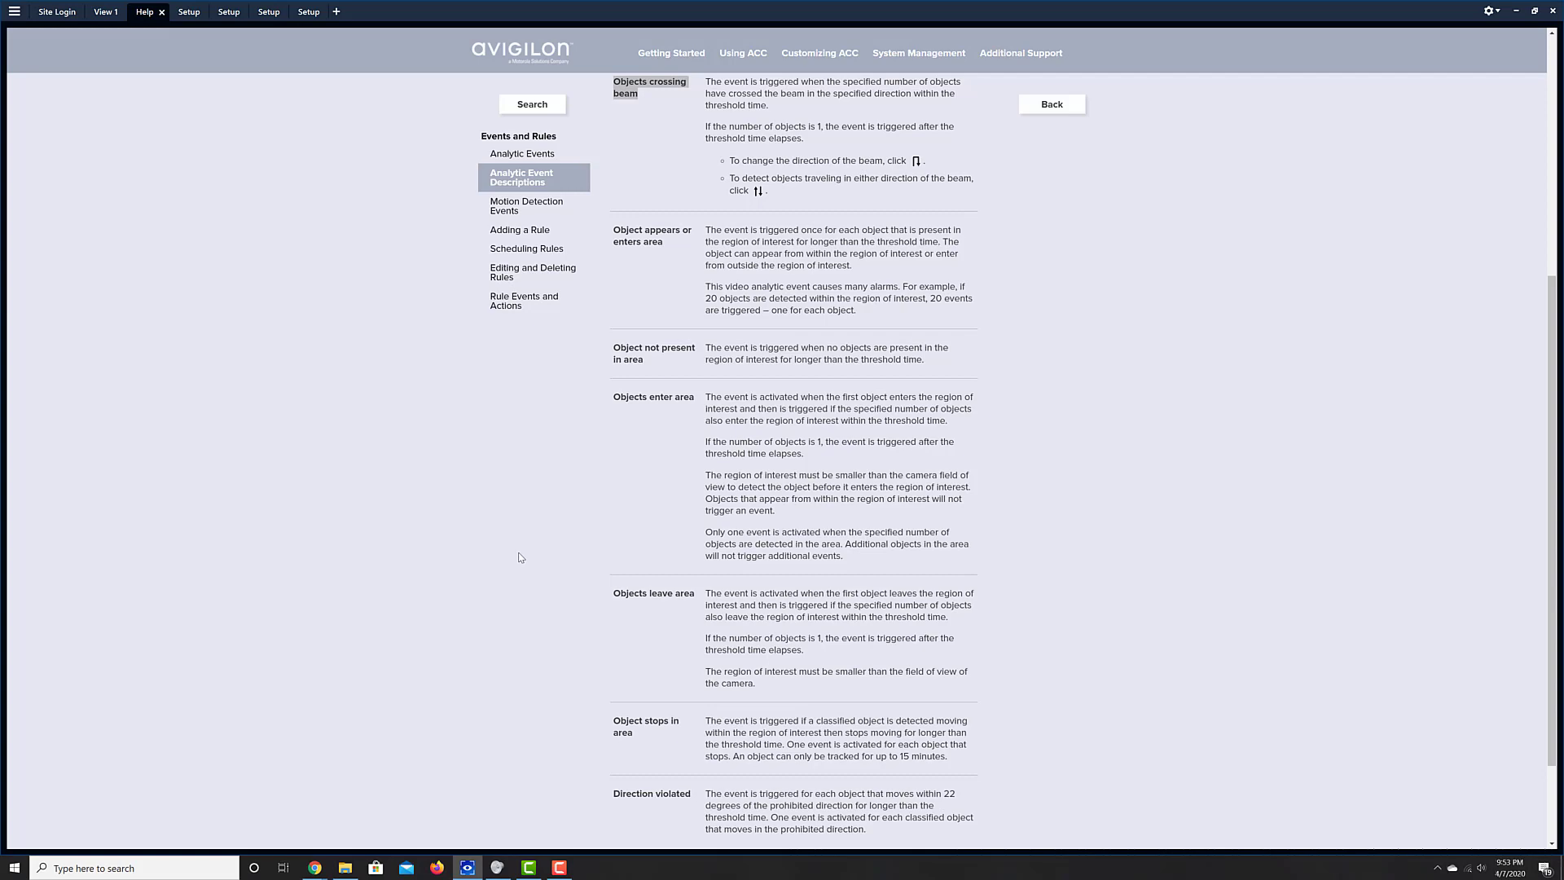
{"action": "scroll", "coordinate": [874, 288], "scroll_direction": "up", "scroll_amount": 5}
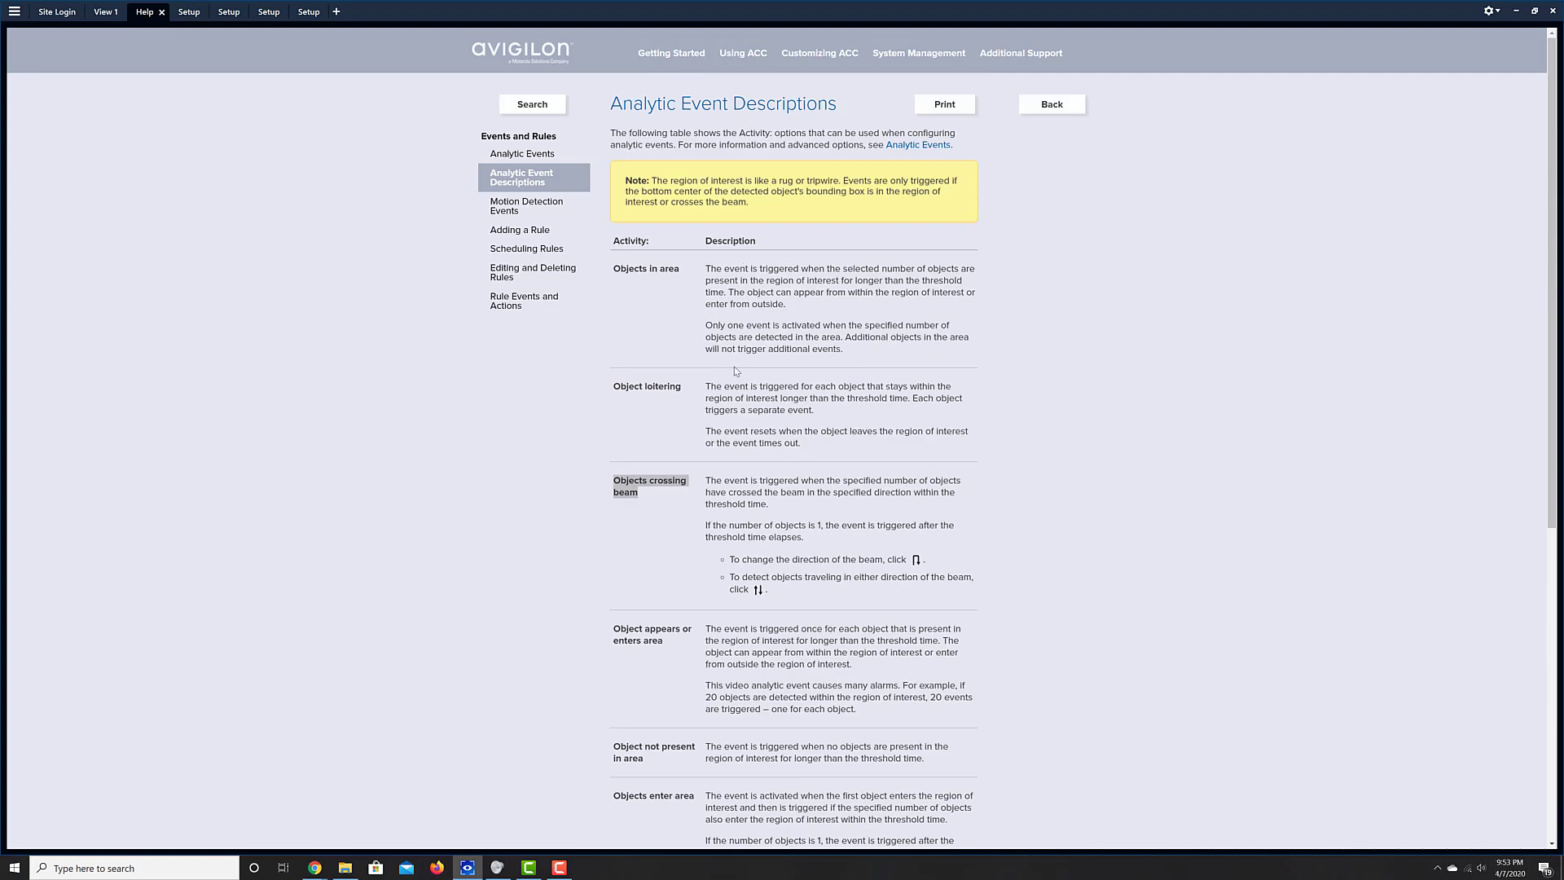
{"action": "scroll", "coordinate": [735, 371], "scroll_direction": "down", "scroll_amount": 7}
{"action": "scroll", "coordinate": [736, 371], "scroll_direction": "up", "scroll_amount": 4}
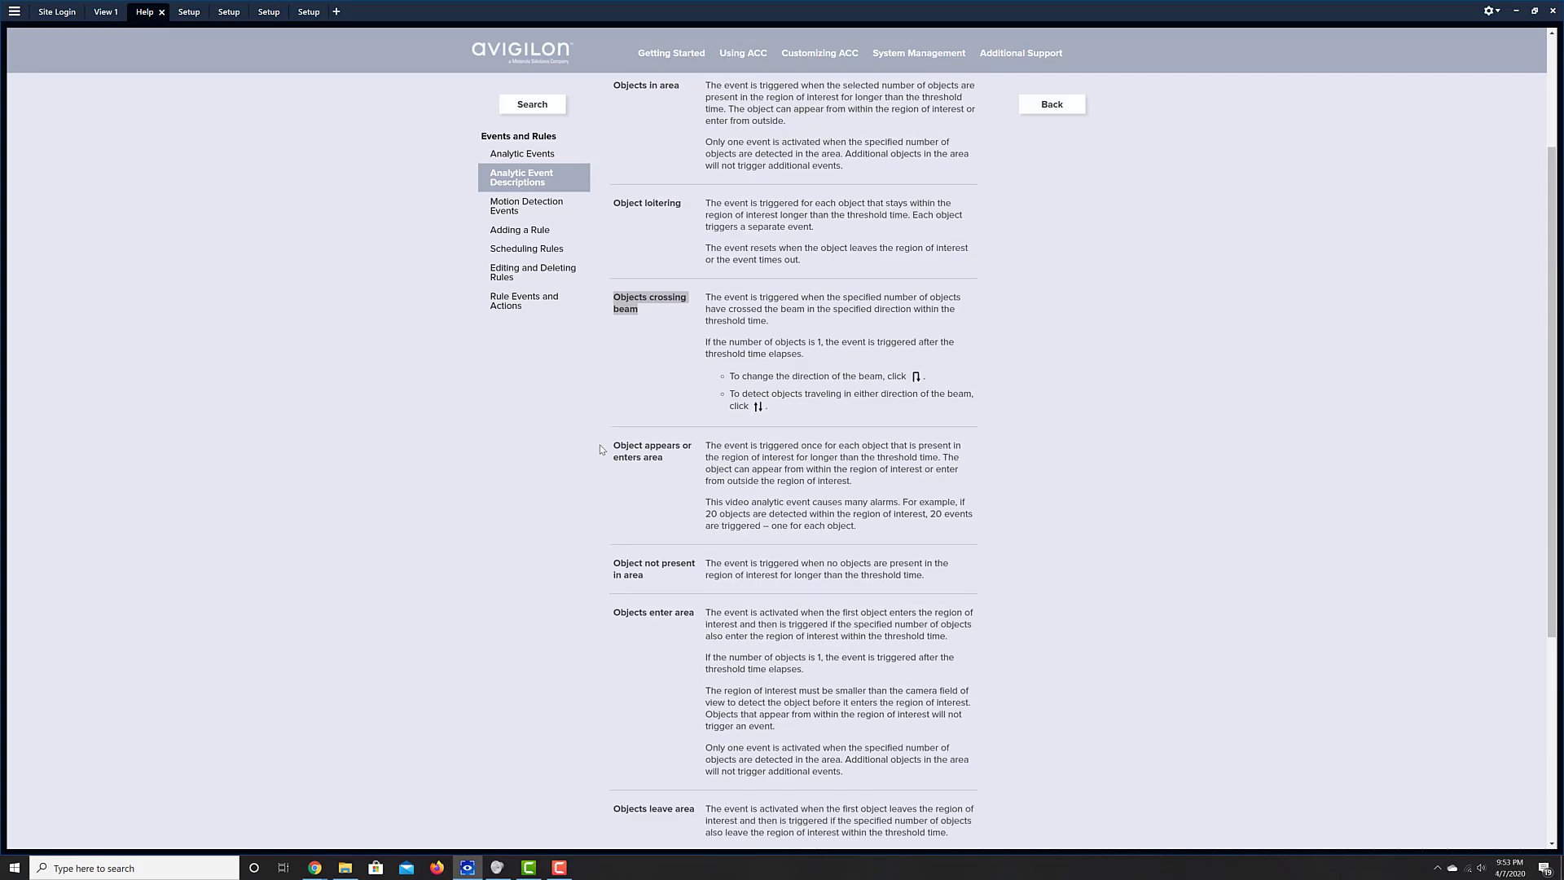
{"action": "left_click", "coordinate": [630, 446]}
{"action": "scroll", "coordinate": [837, 506], "scroll_direction": "up", "scroll_amount": 3}
Reopen the 8.0C-H5A-DO1-IR camera's Test analytic event for editing and set its activity to Object appears or enters area.
{"action": "left_click", "coordinate": [110, 17]}
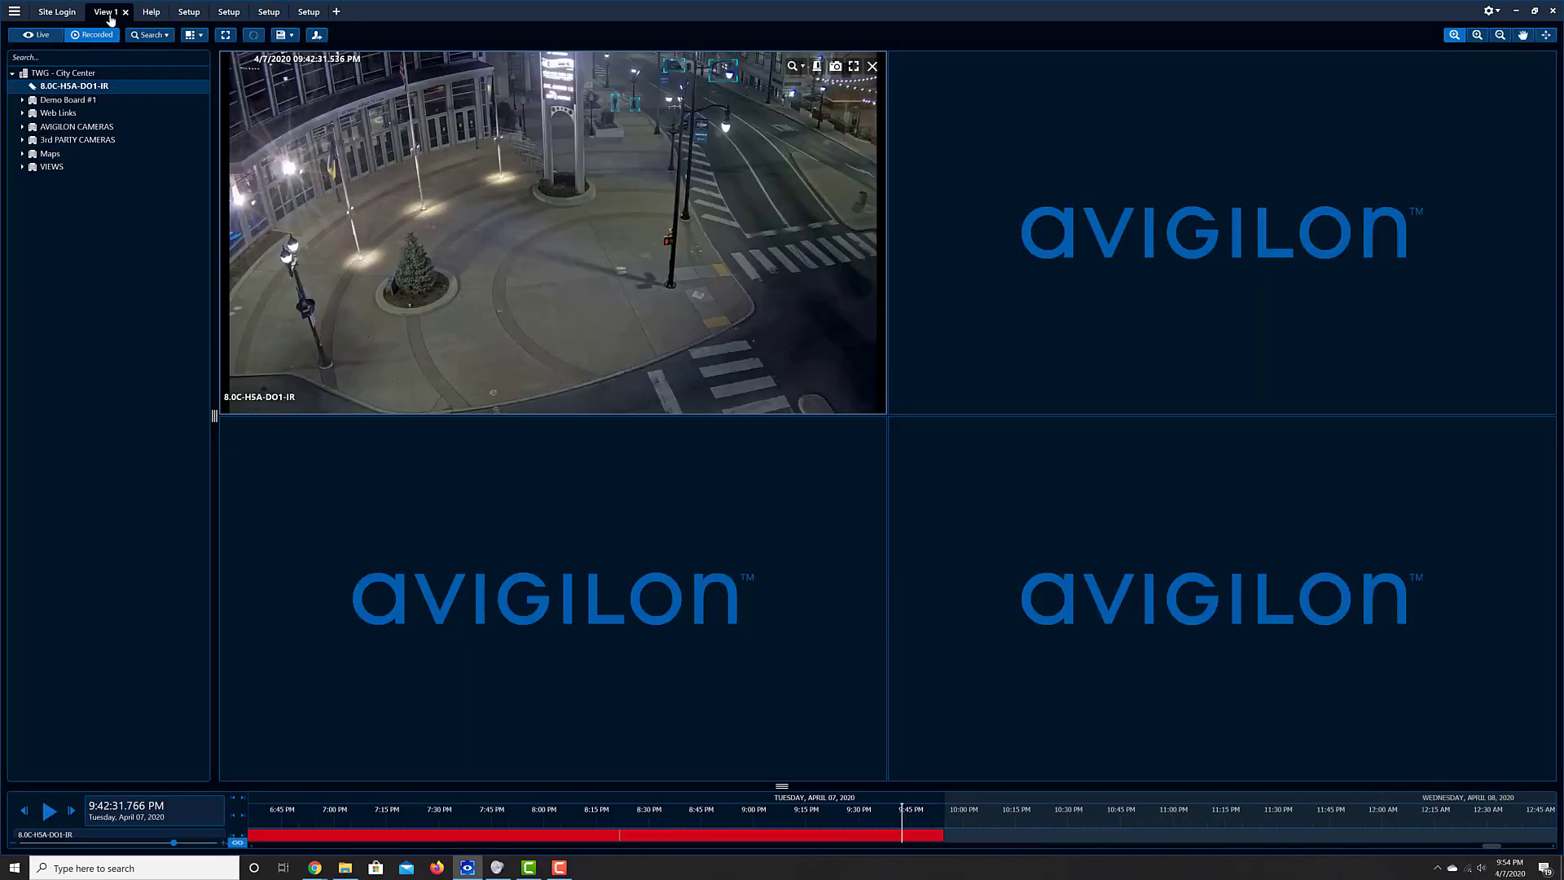
{"action": "right_click", "coordinate": [585, 246]}
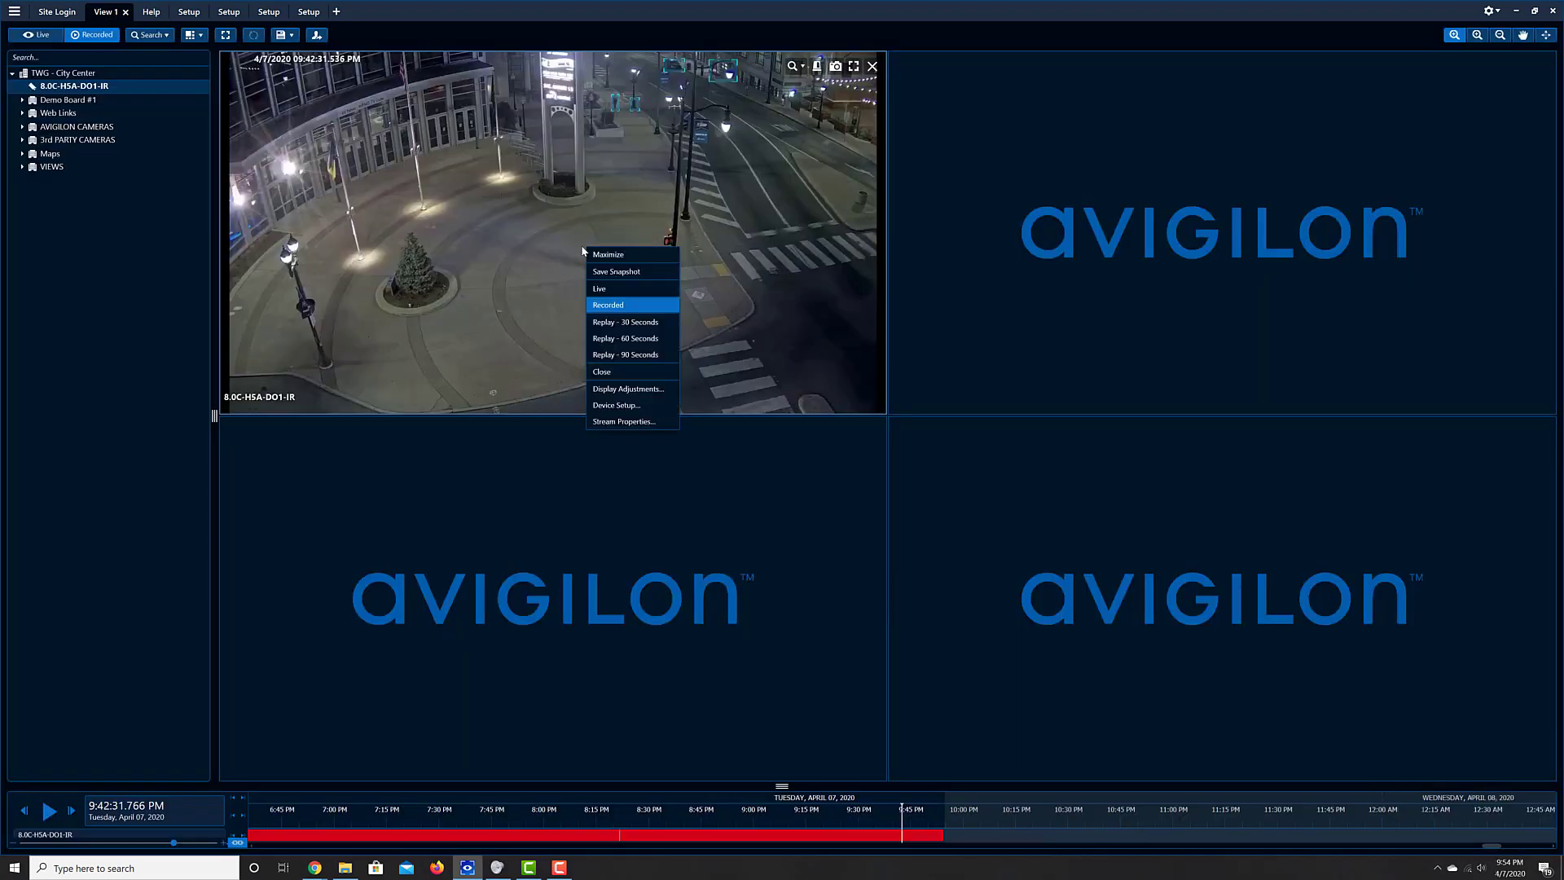
{"action": "left_click", "coordinate": [602, 406]}
{"action": "left_click", "coordinate": [484, 428]}
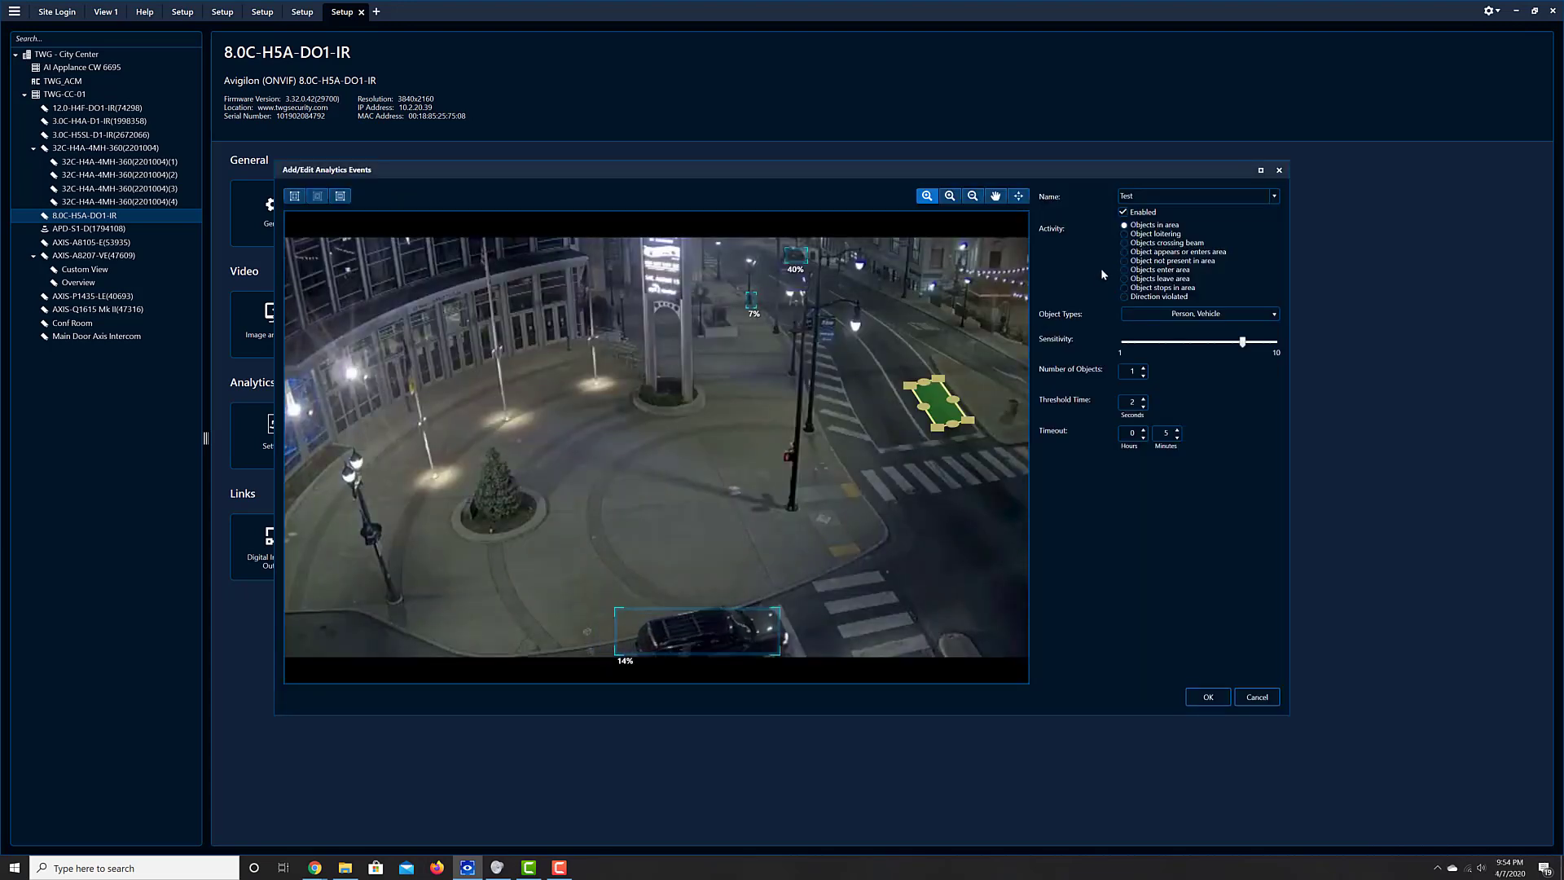
{"action": "left_click", "coordinate": [1126, 253]}
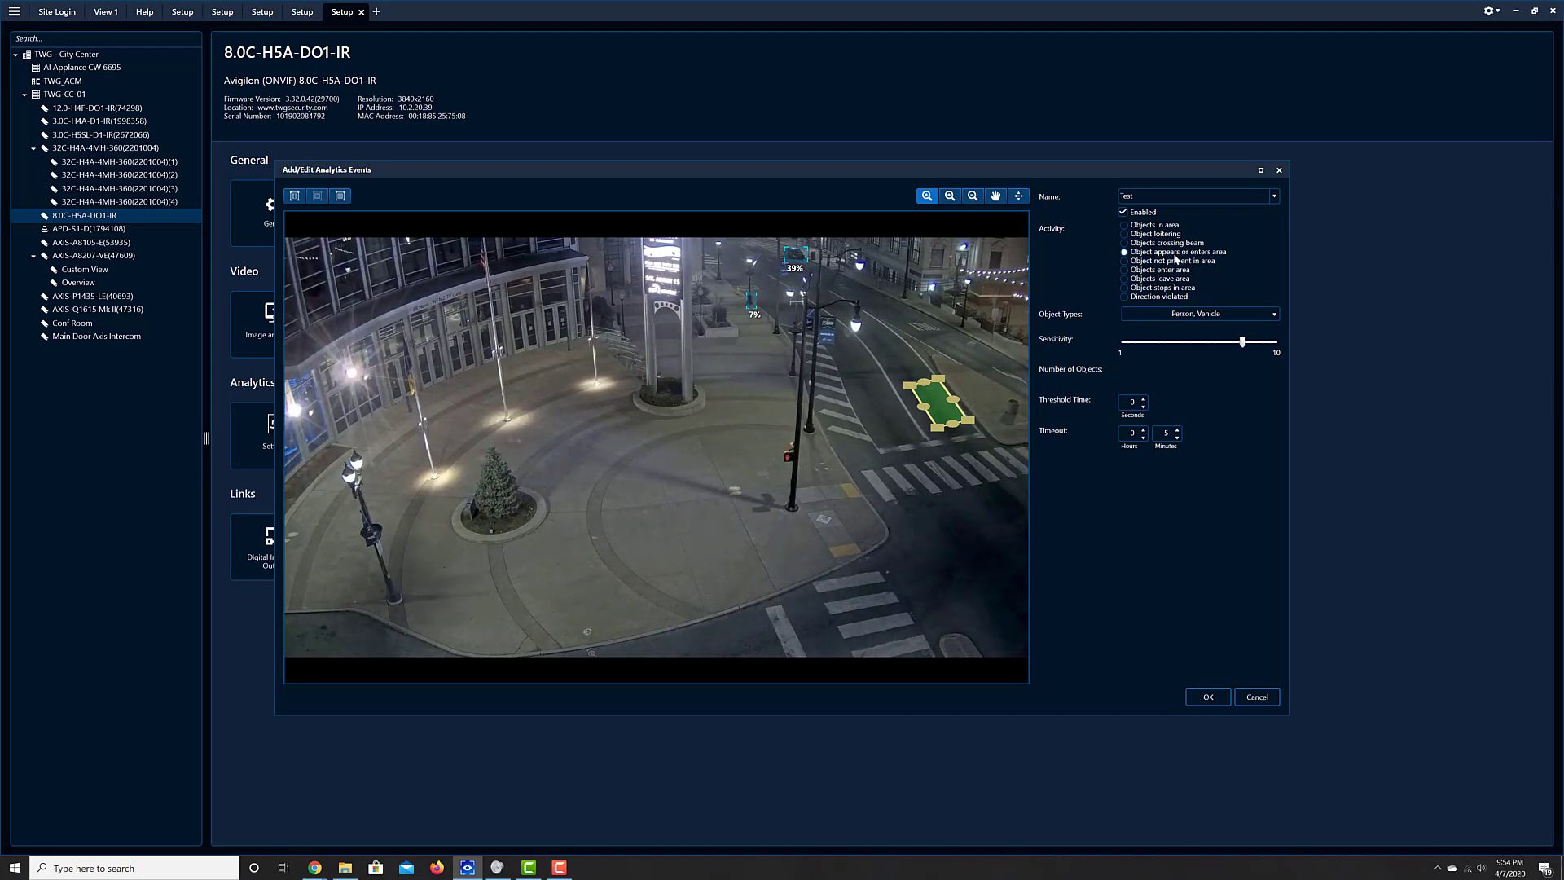
Check the Test event's object type options and set its threshold time to 2 seconds.
{"action": "left_click", "coordinate": [1214, 319]}
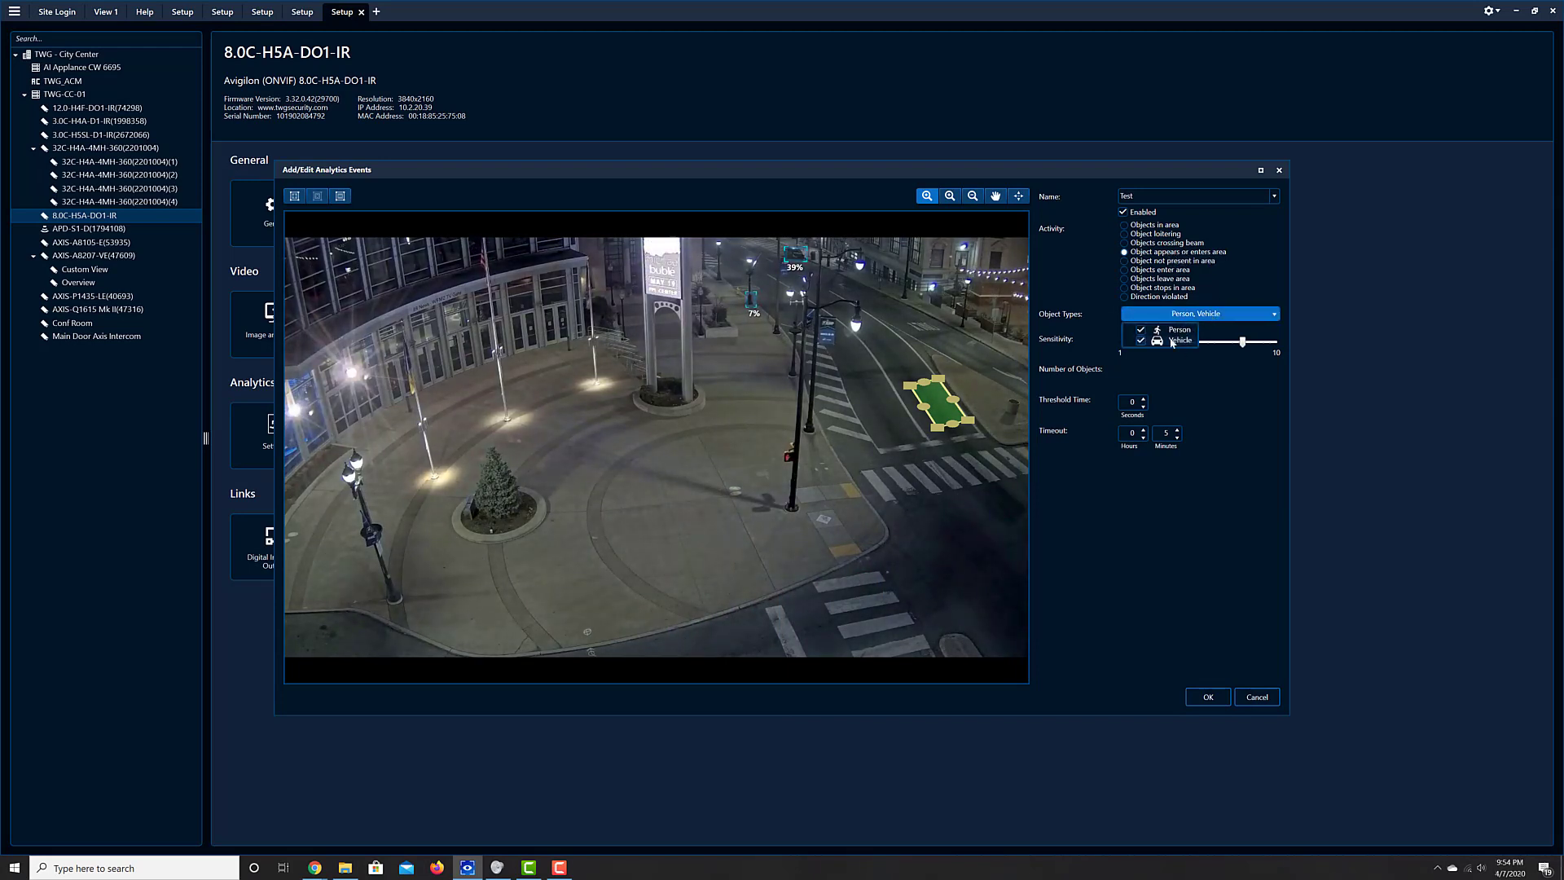
{"action": "left_click", "coordinate": [1234, 382]}
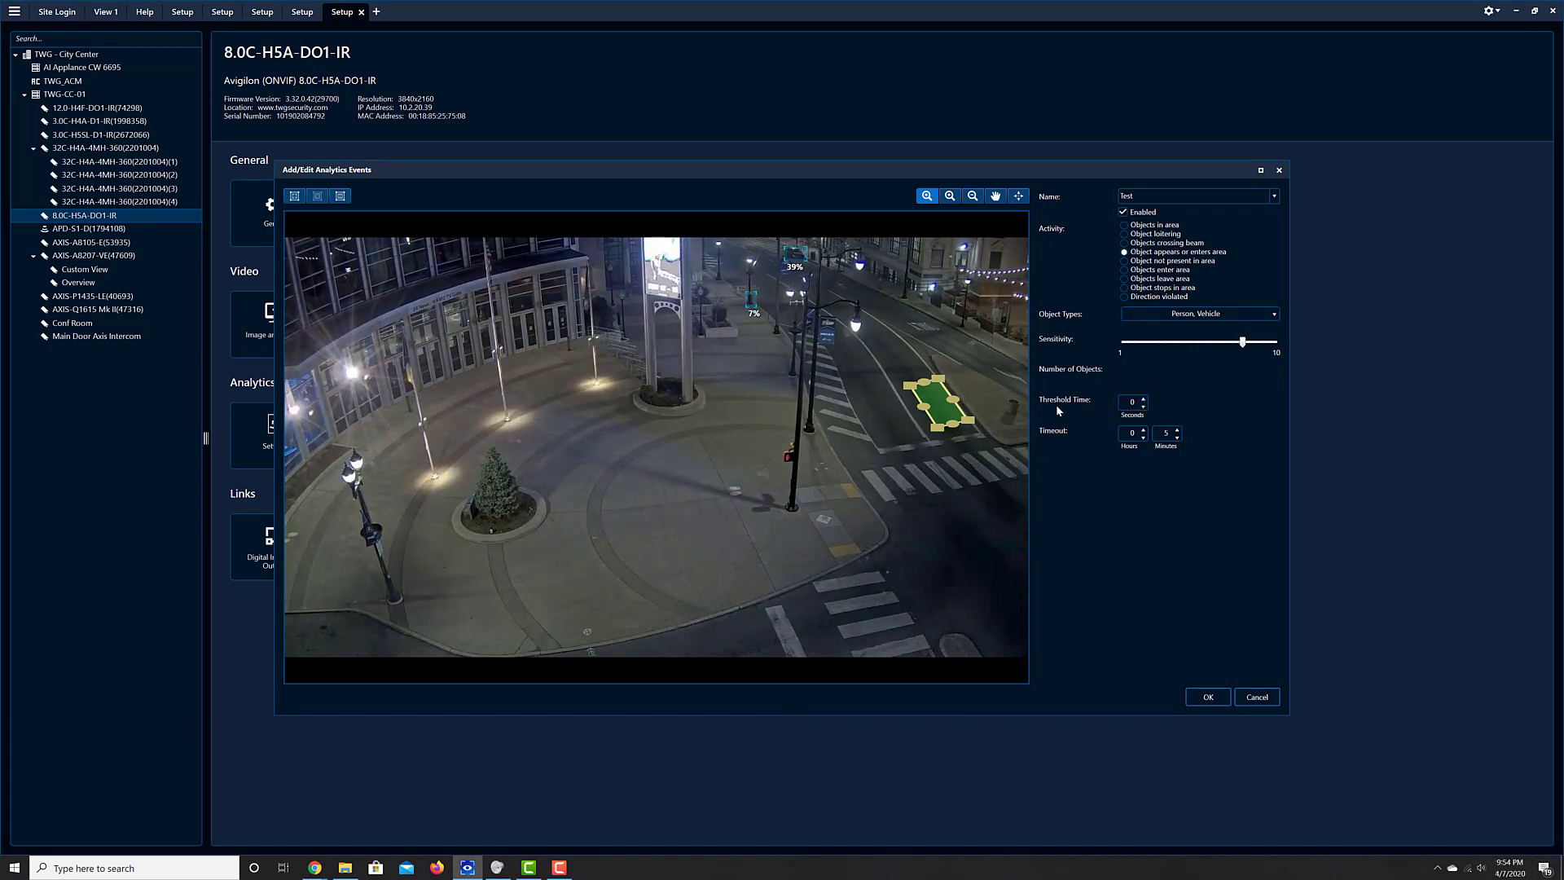
{"action": "left_click", "coordinate": [1144, 399]}
{"action": "left_click", "coordinate": [1144, 405]}
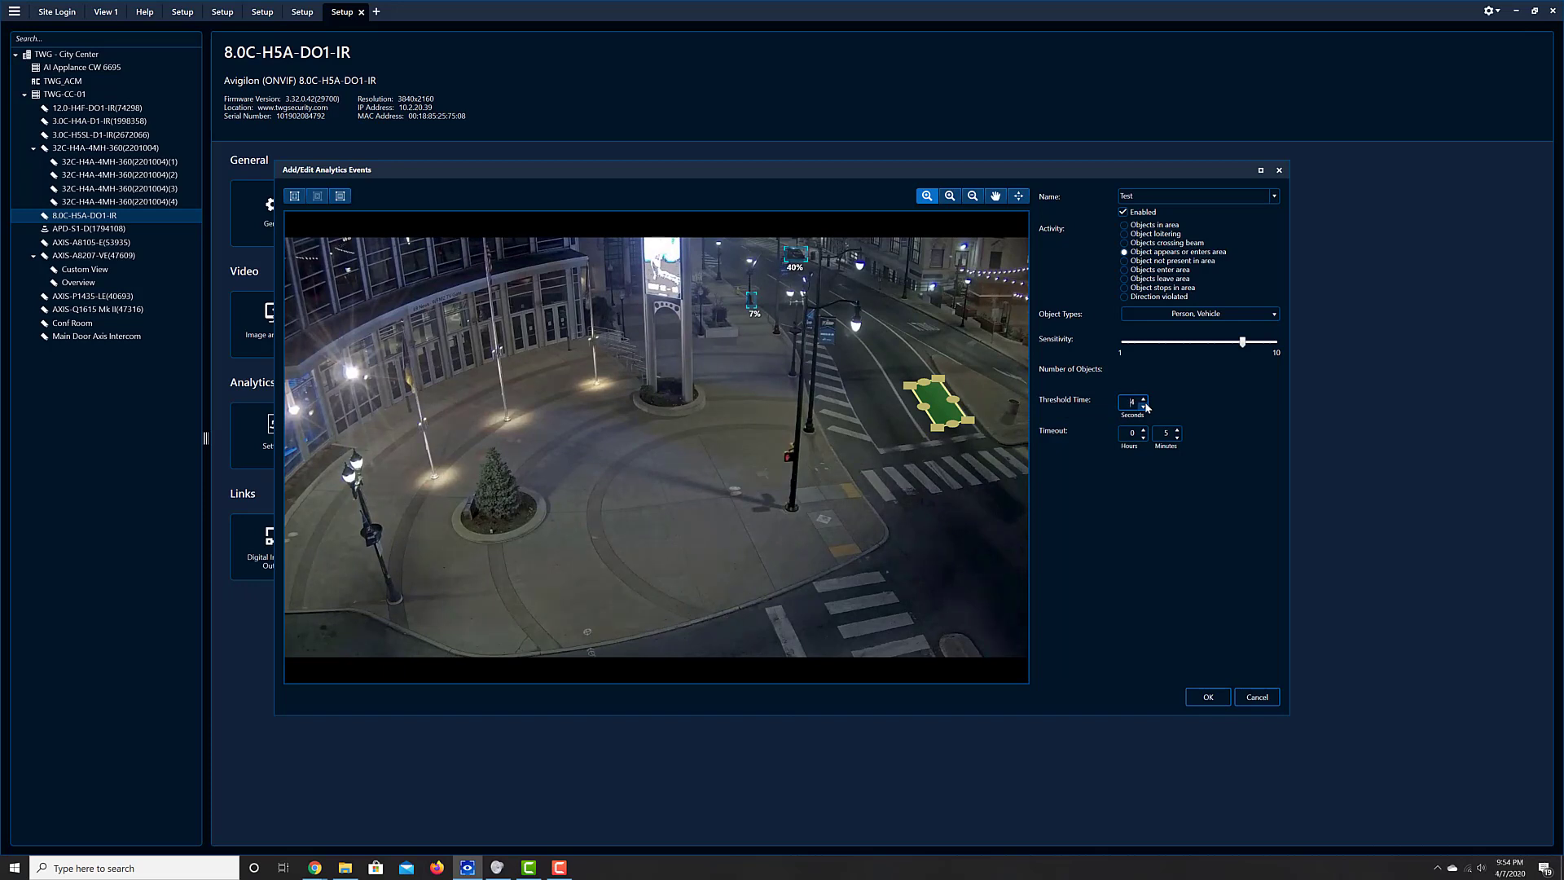
{"action": "left_click", "coordinate": [1144, 406]}
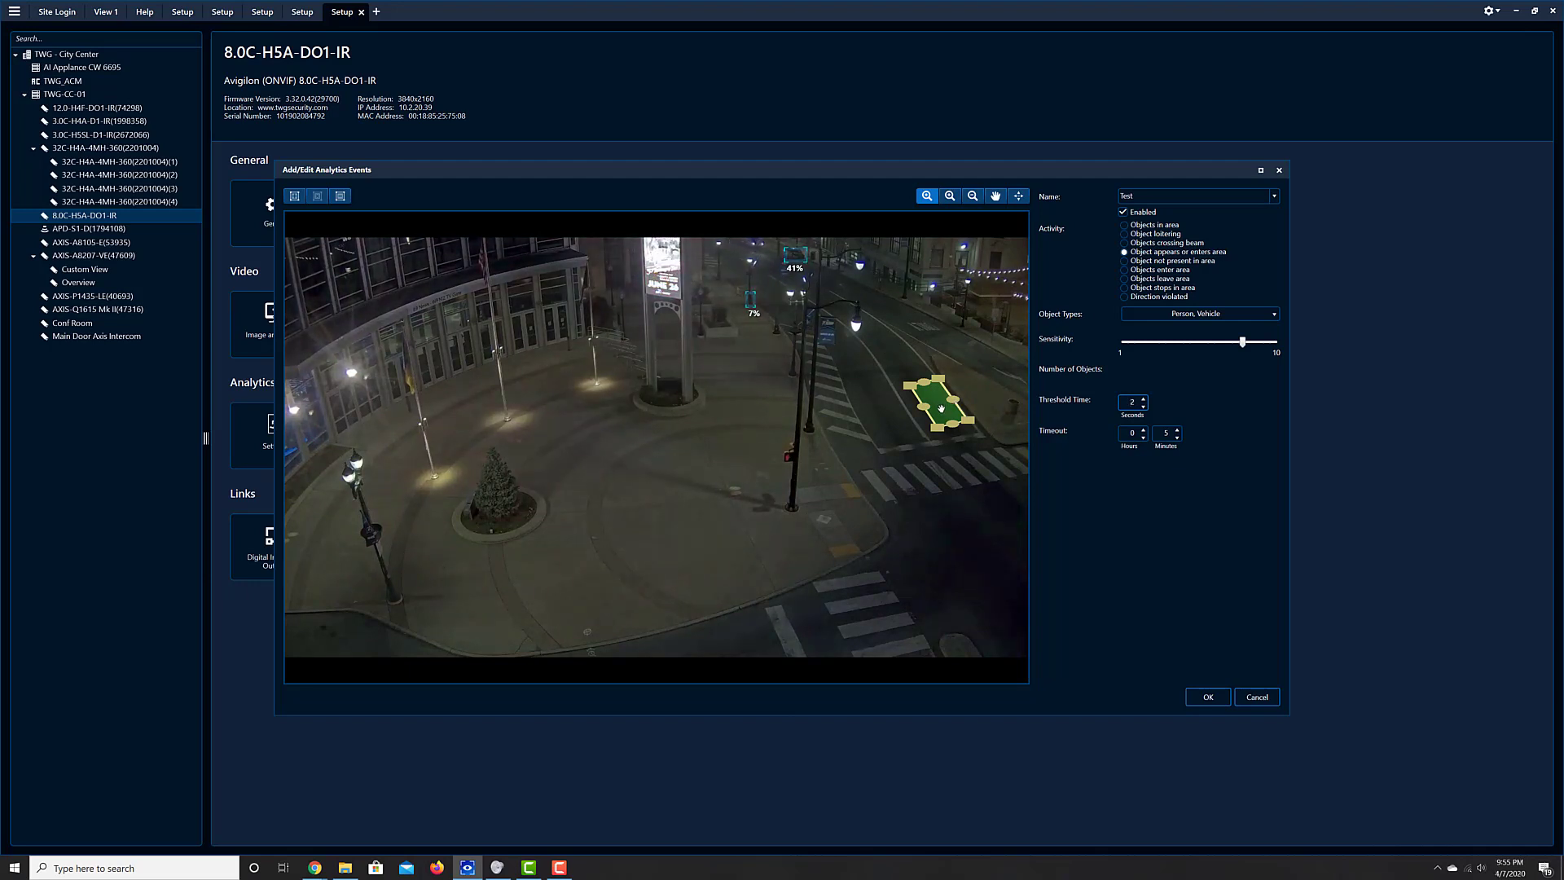
Move the region of interest from the street to the building's entrance doors, widen it across them, and discard the event changes.
{"action": "left_click_drag", "start_coordinate": [940, 407], "coordinate": [576, 342]}
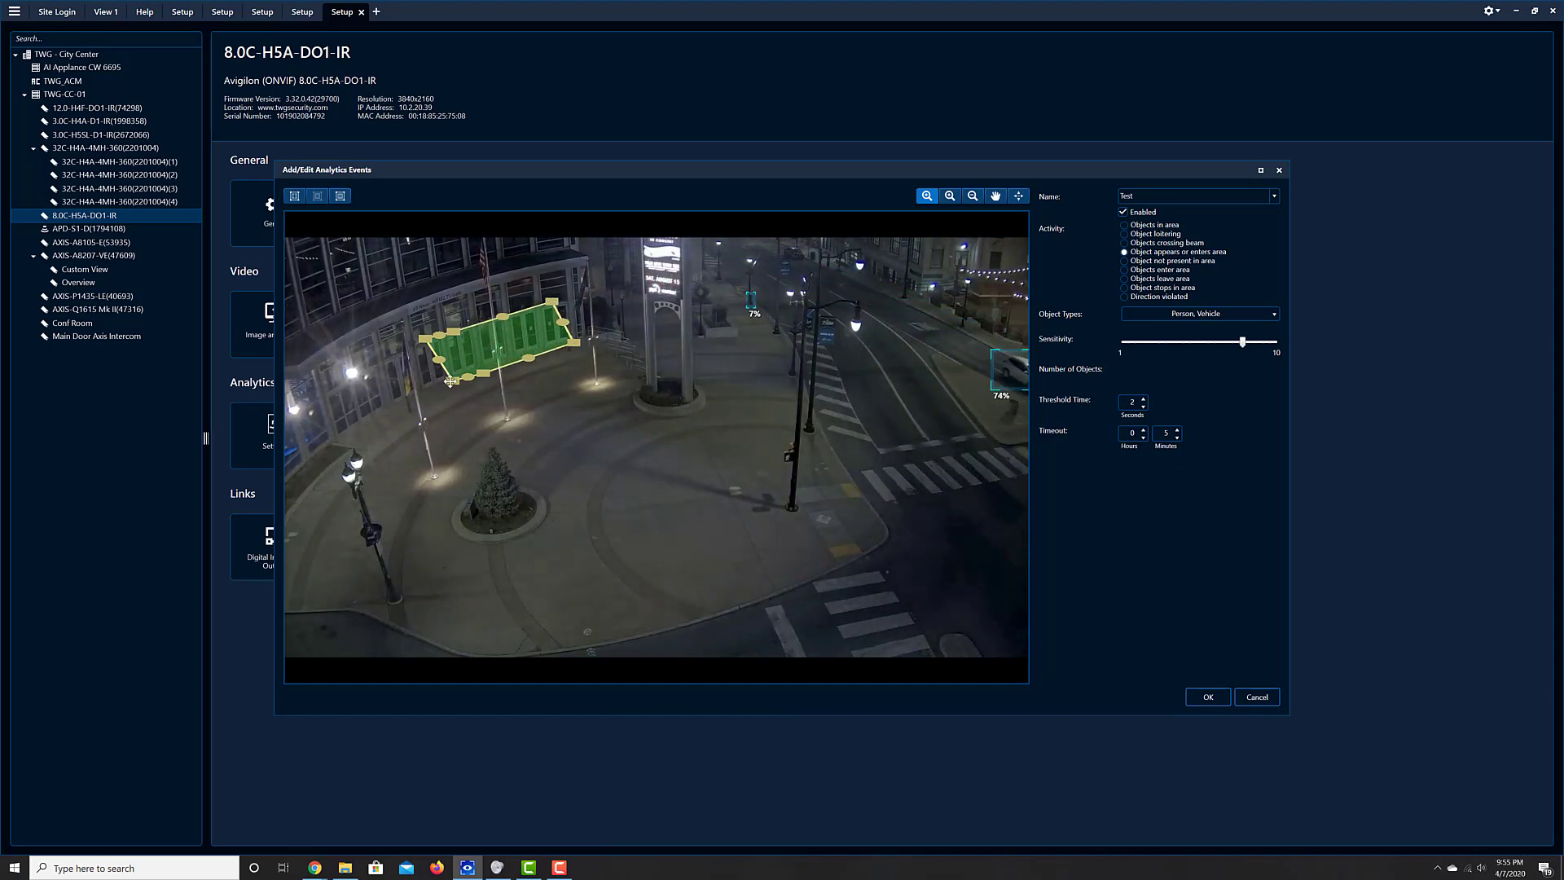
{"action": "left_click_drag", "start_coordinate": [450, 381], "coordinate": [443, 388]}
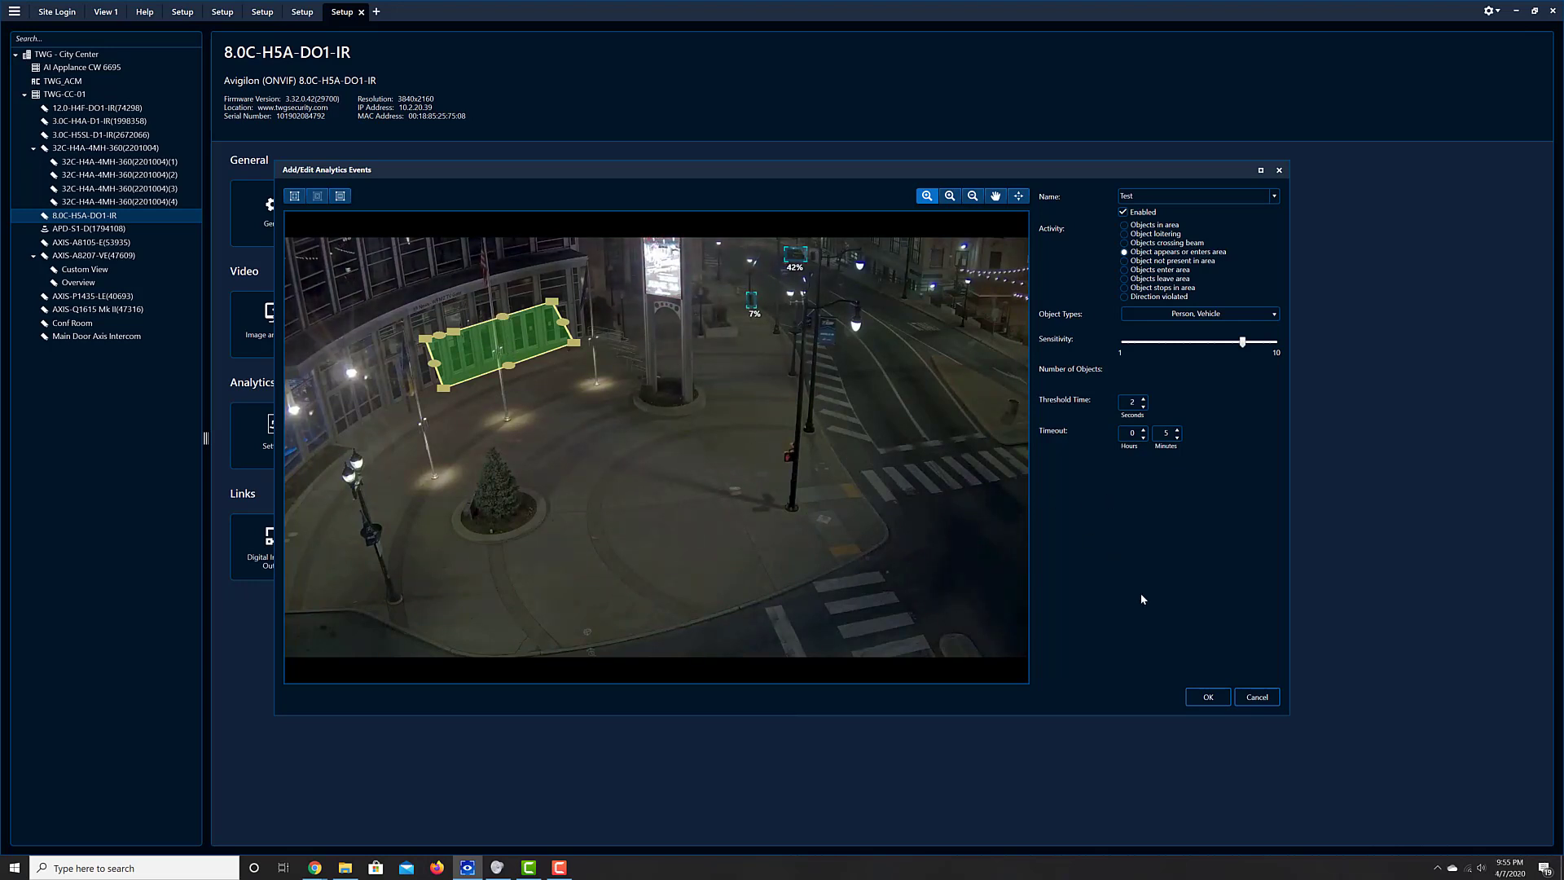
{"action": "left_click", "coordinate": [1257, 697]}
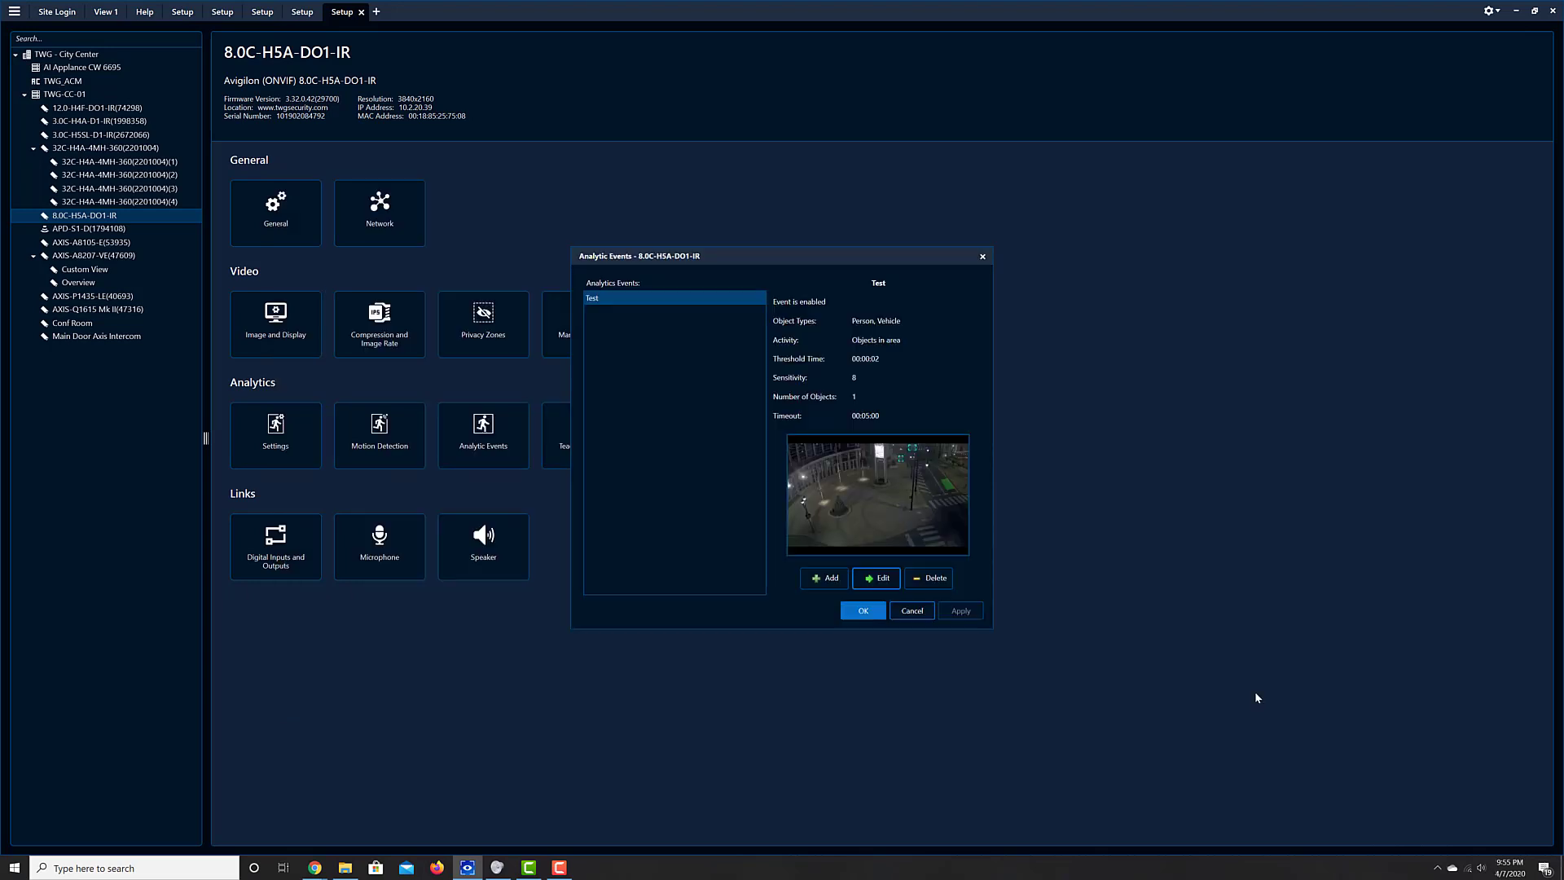
{"action": "left_click", "coordinate": [911, 613]}
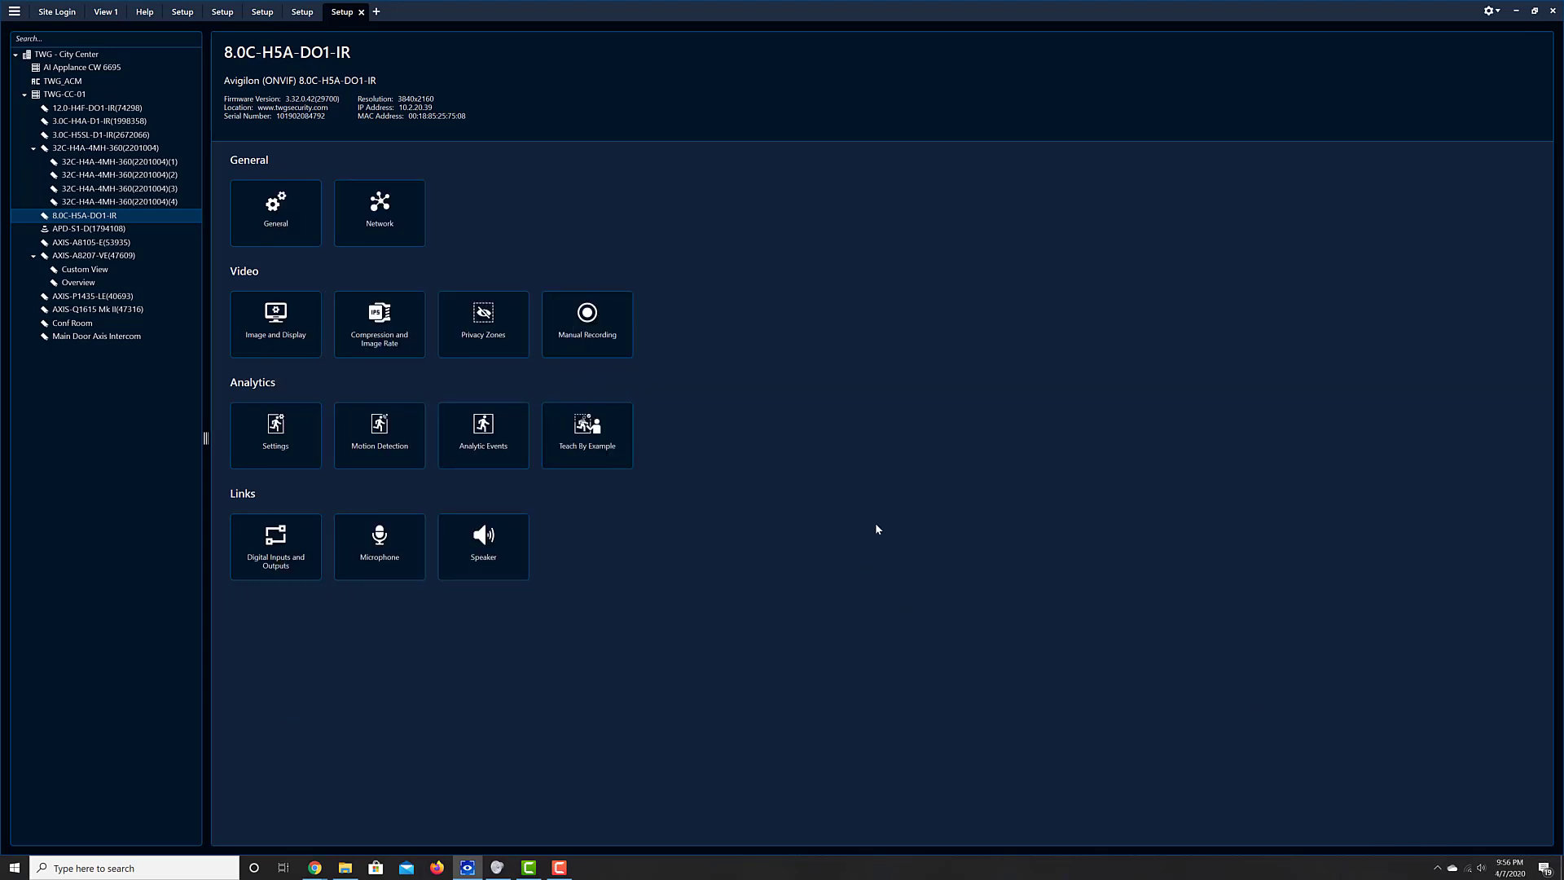
Consult the help description for Object not present in area and switch View 1 to live video.
{"action": "left_click", "coordinate": [138, 13]}
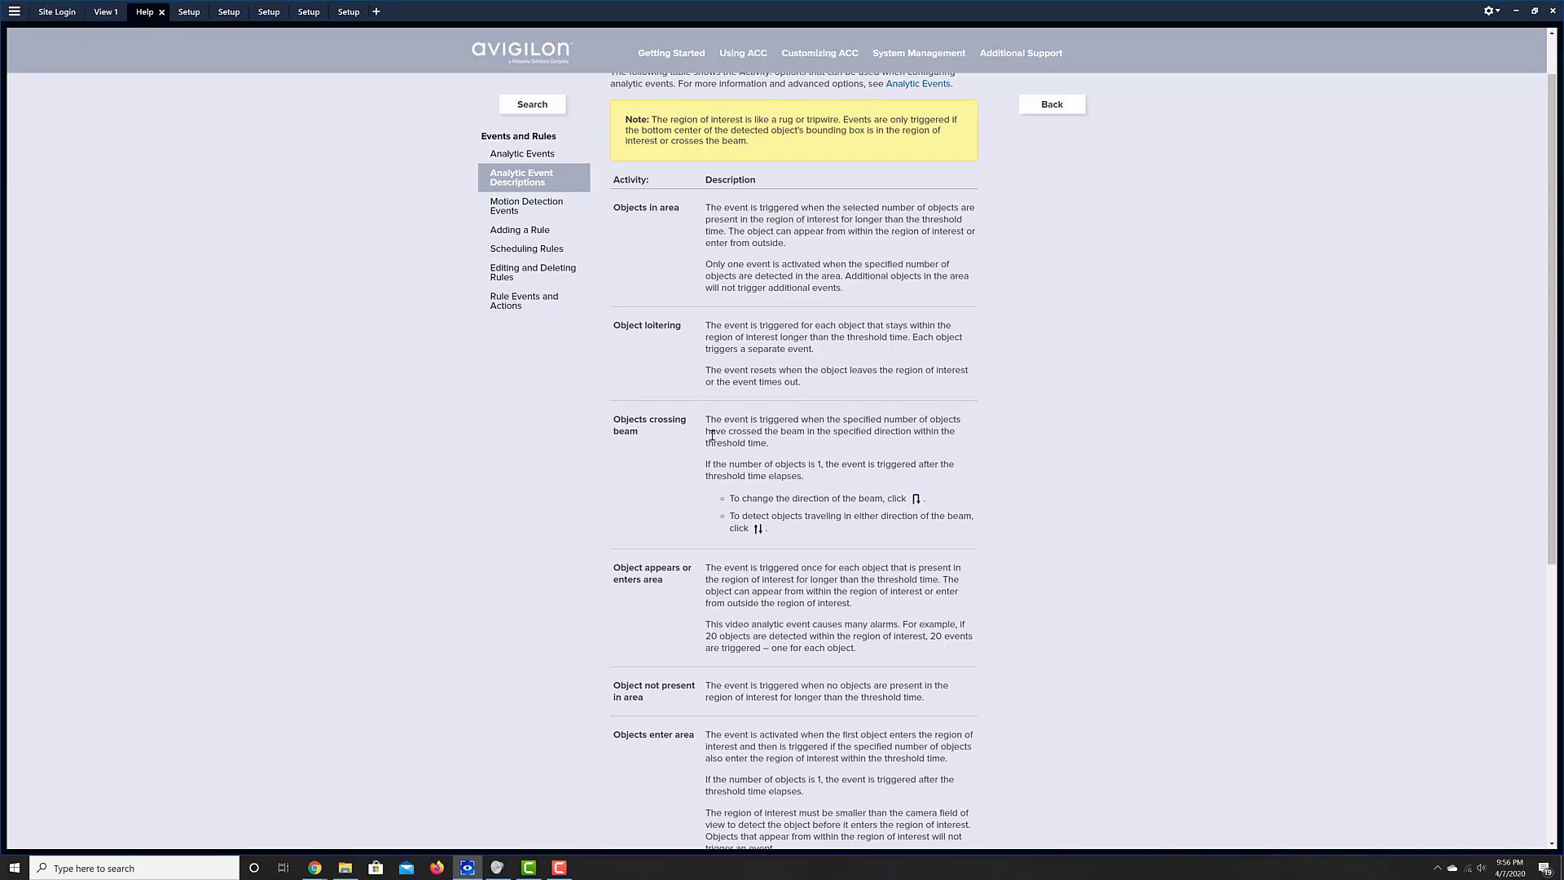
{"action": "scroll", "coordinate": [712, 436], "scroll_direction": "down", "scroll_amount": 3}
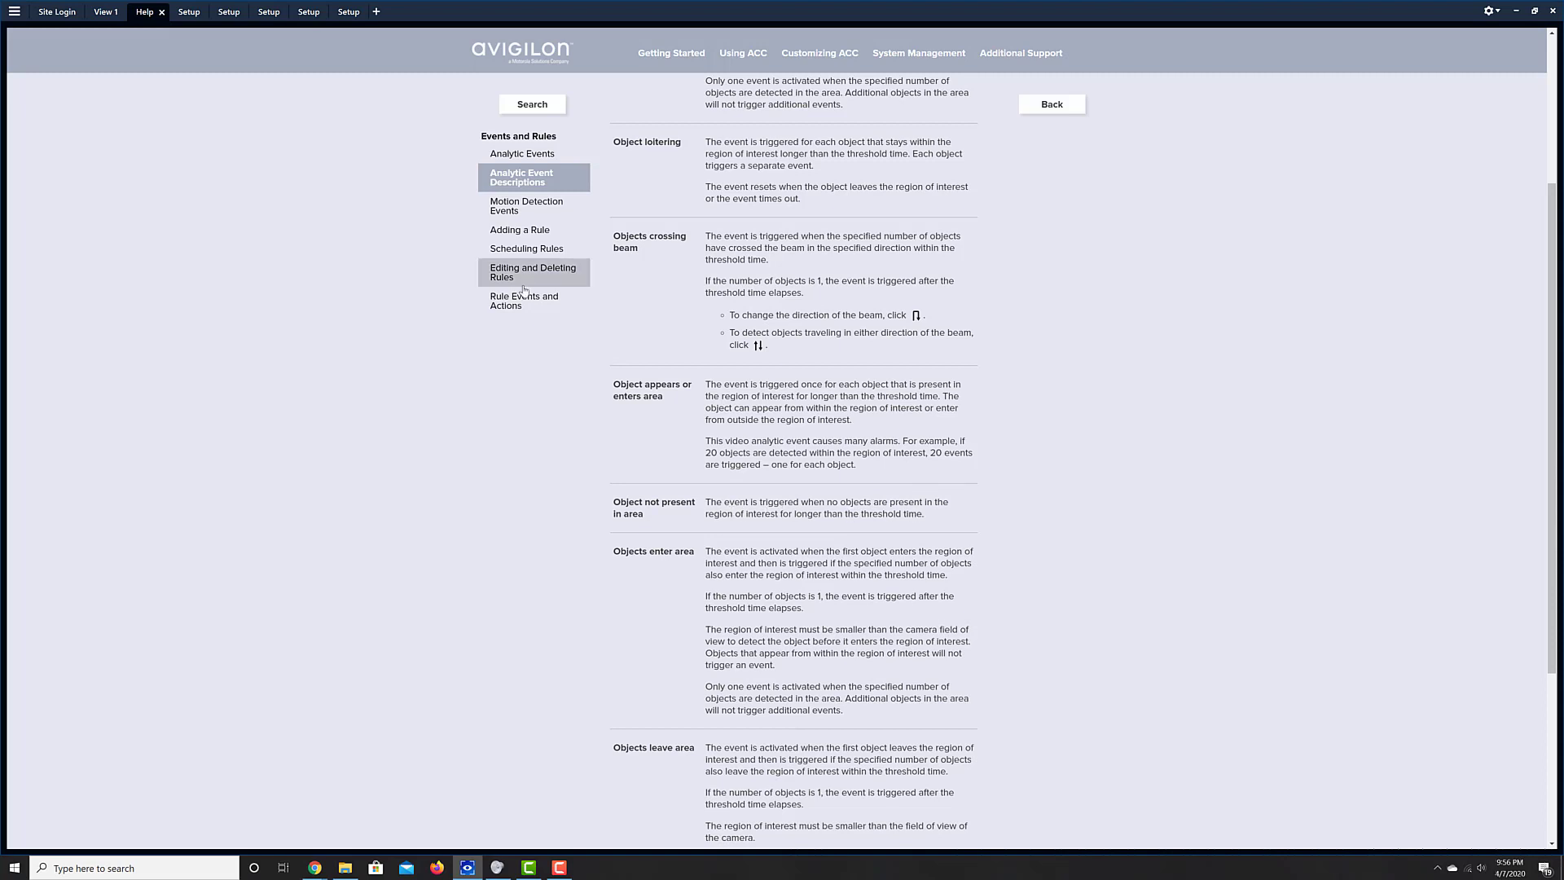
{"action": "left_click", "coordinate": [100, 13]}
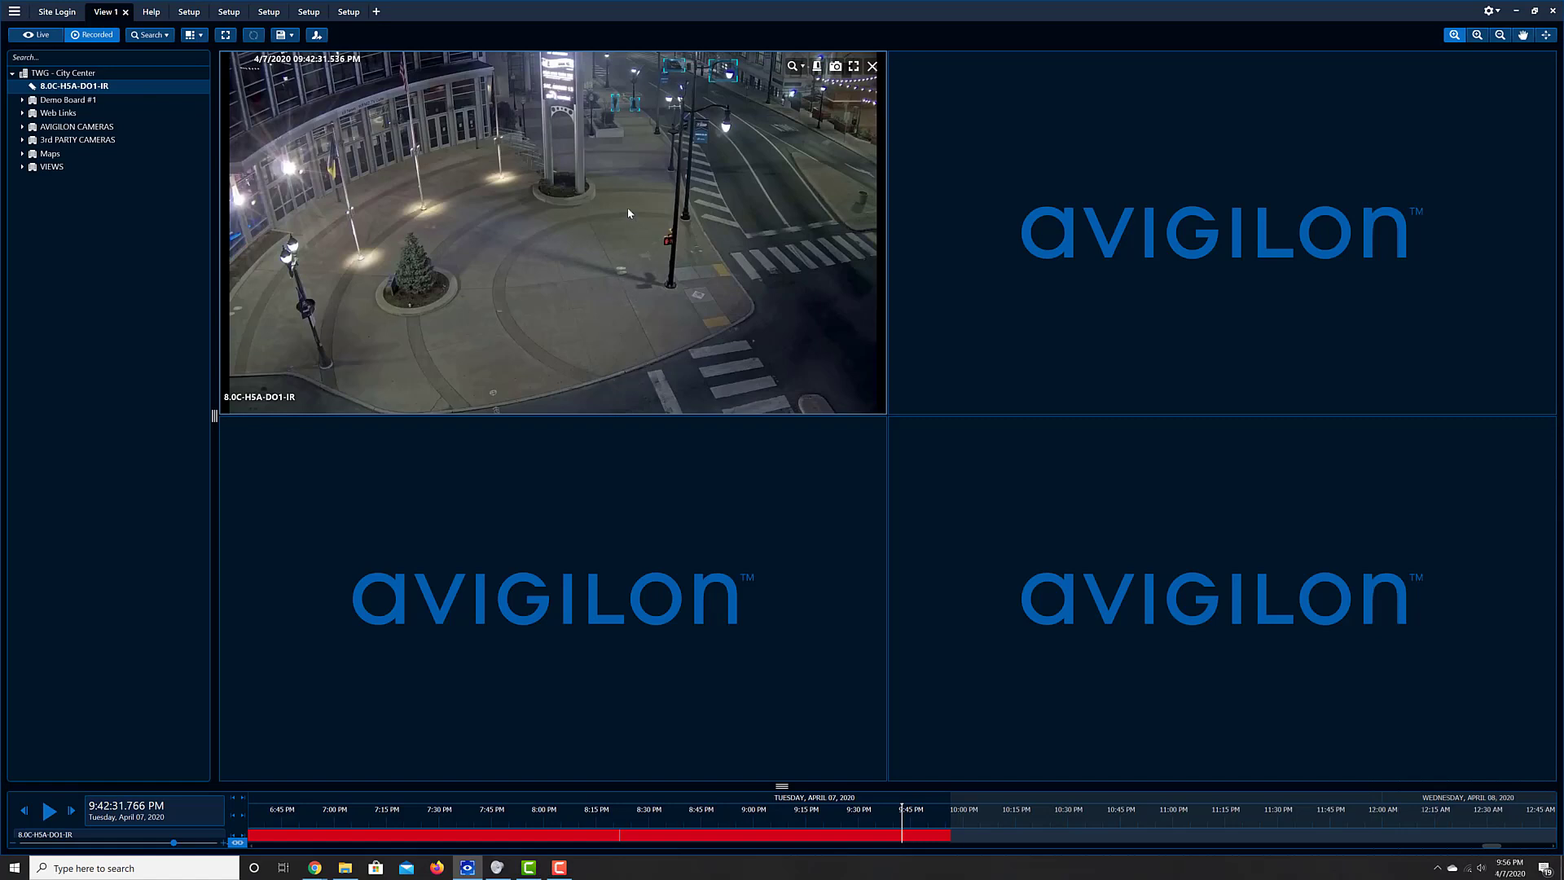
{"action": "left_click", "coordinate": [53, 36]}
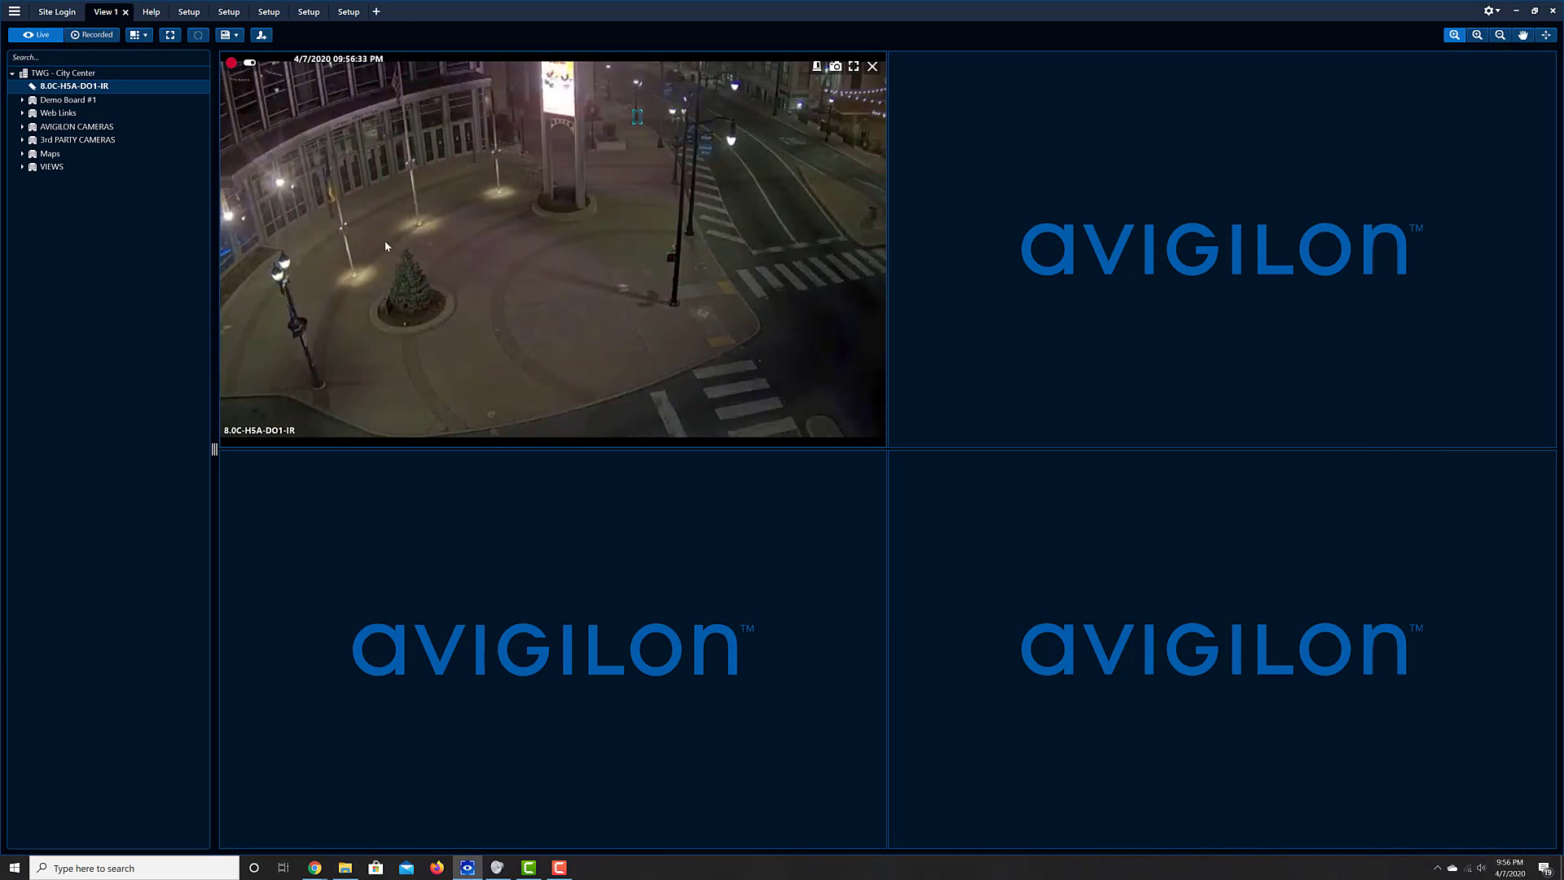
Open the 8.0C-H5A-DO1-IR camera's Test analytic event for editing and set its activity to Object not present in area.
{"action": "right_click", "coordinate": [499, 253]}
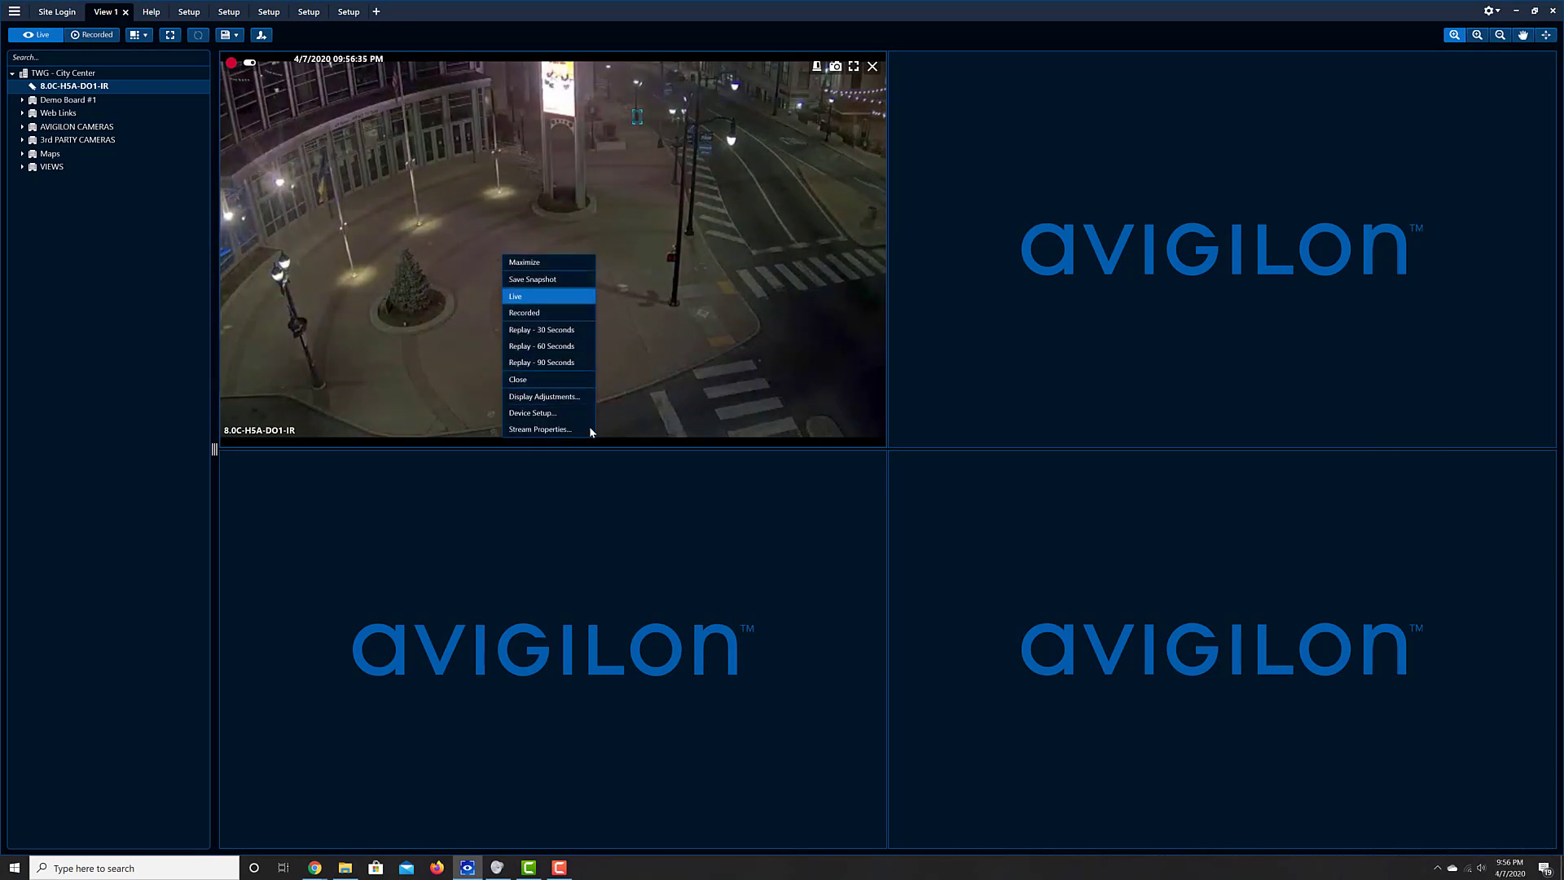
{"action": "left_click", "coordinate": [542, 412]}
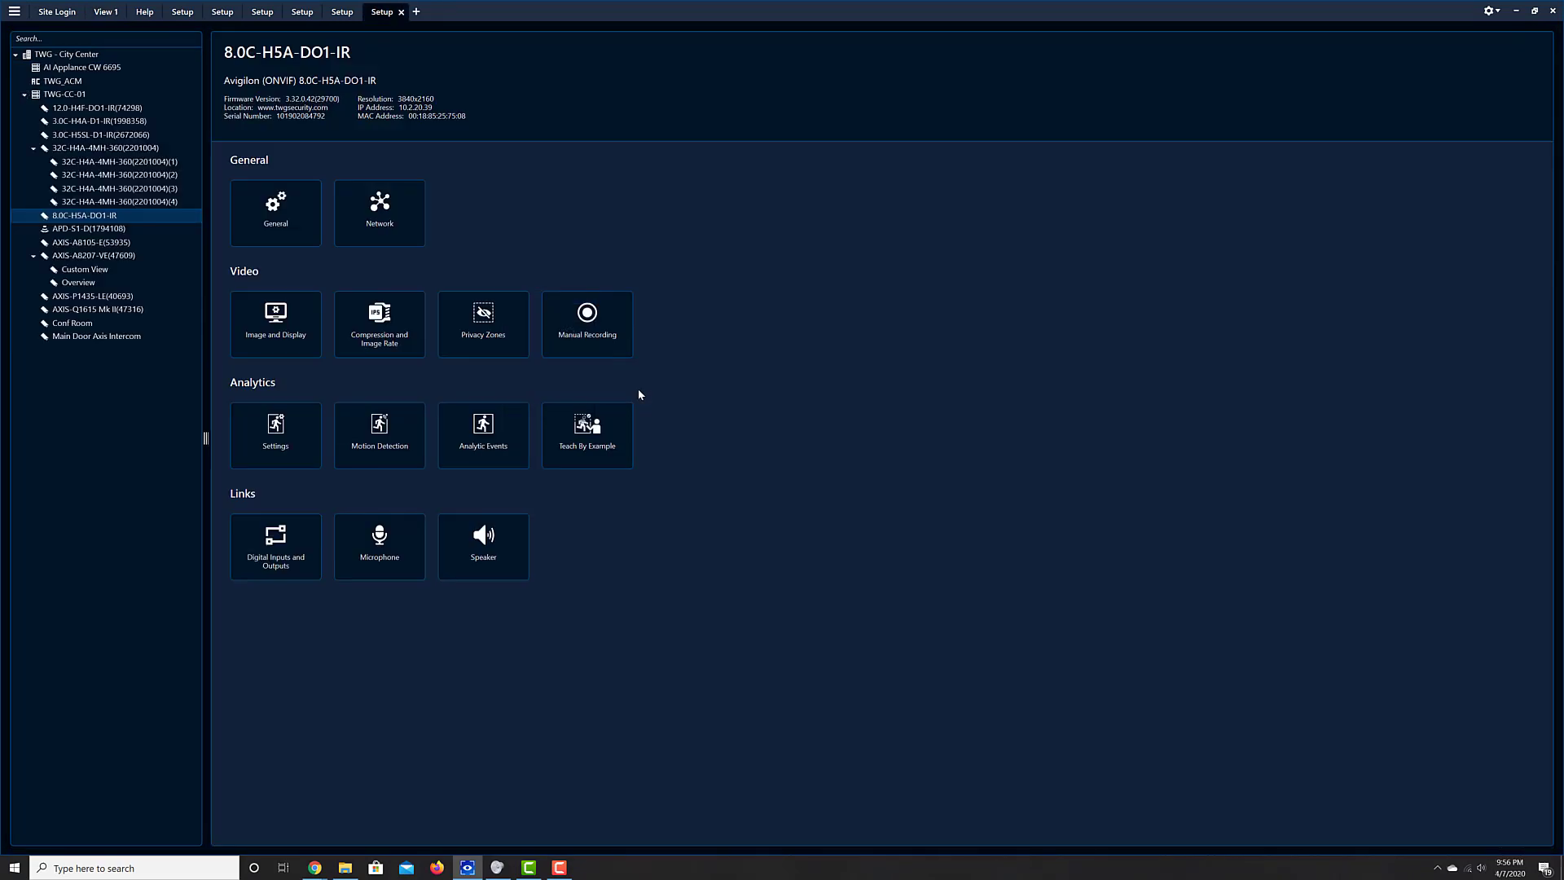
{"action": "left_click", "coordinate": [501, 425]}
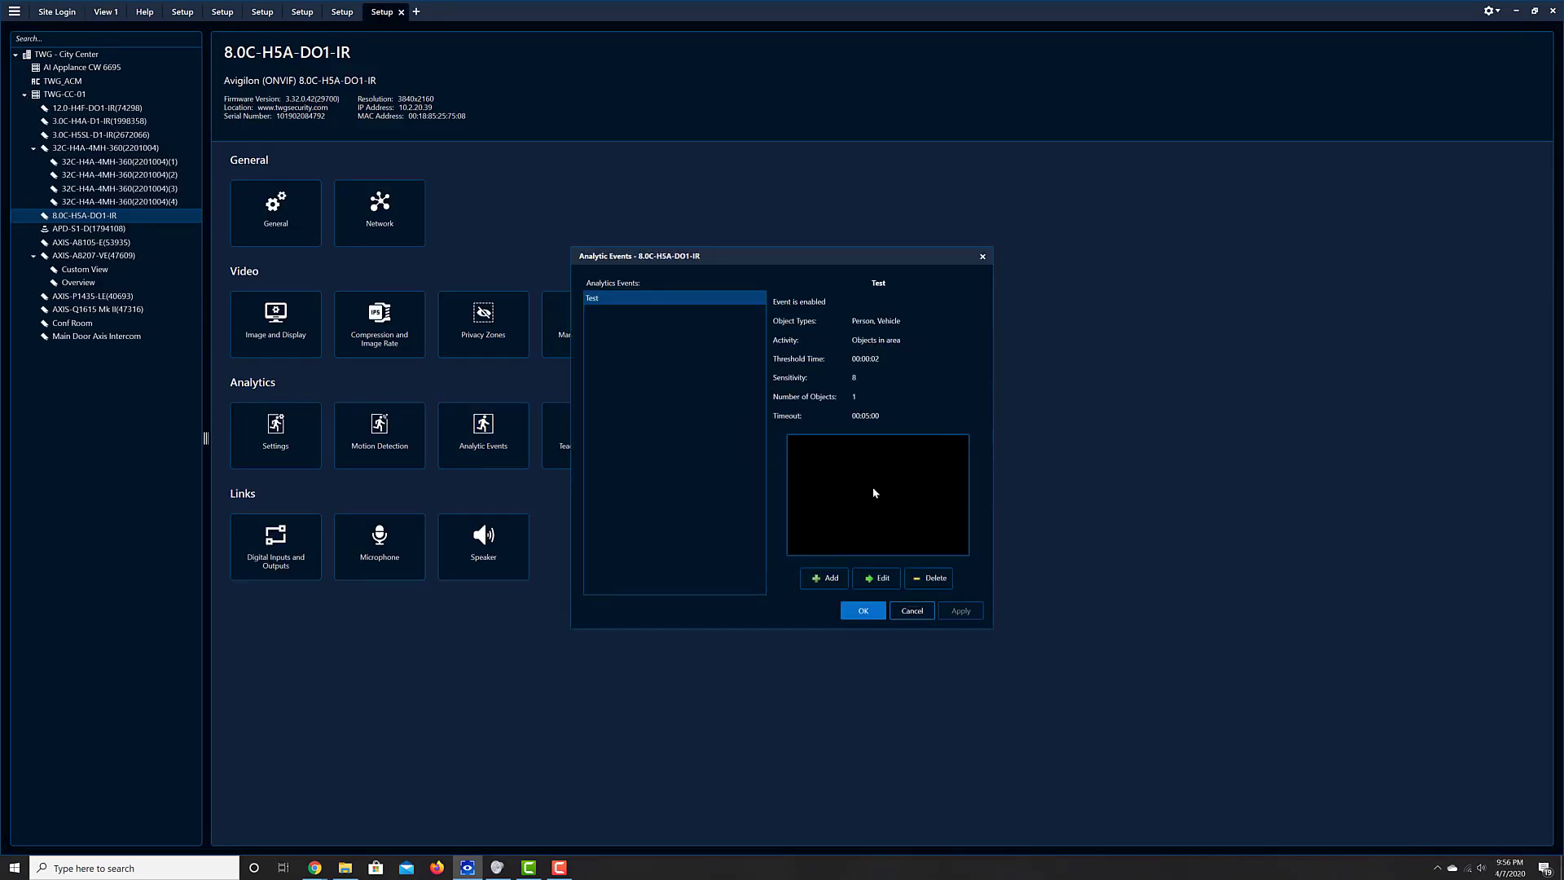
{"action": "left_click", "coordinate": [878, 577]}
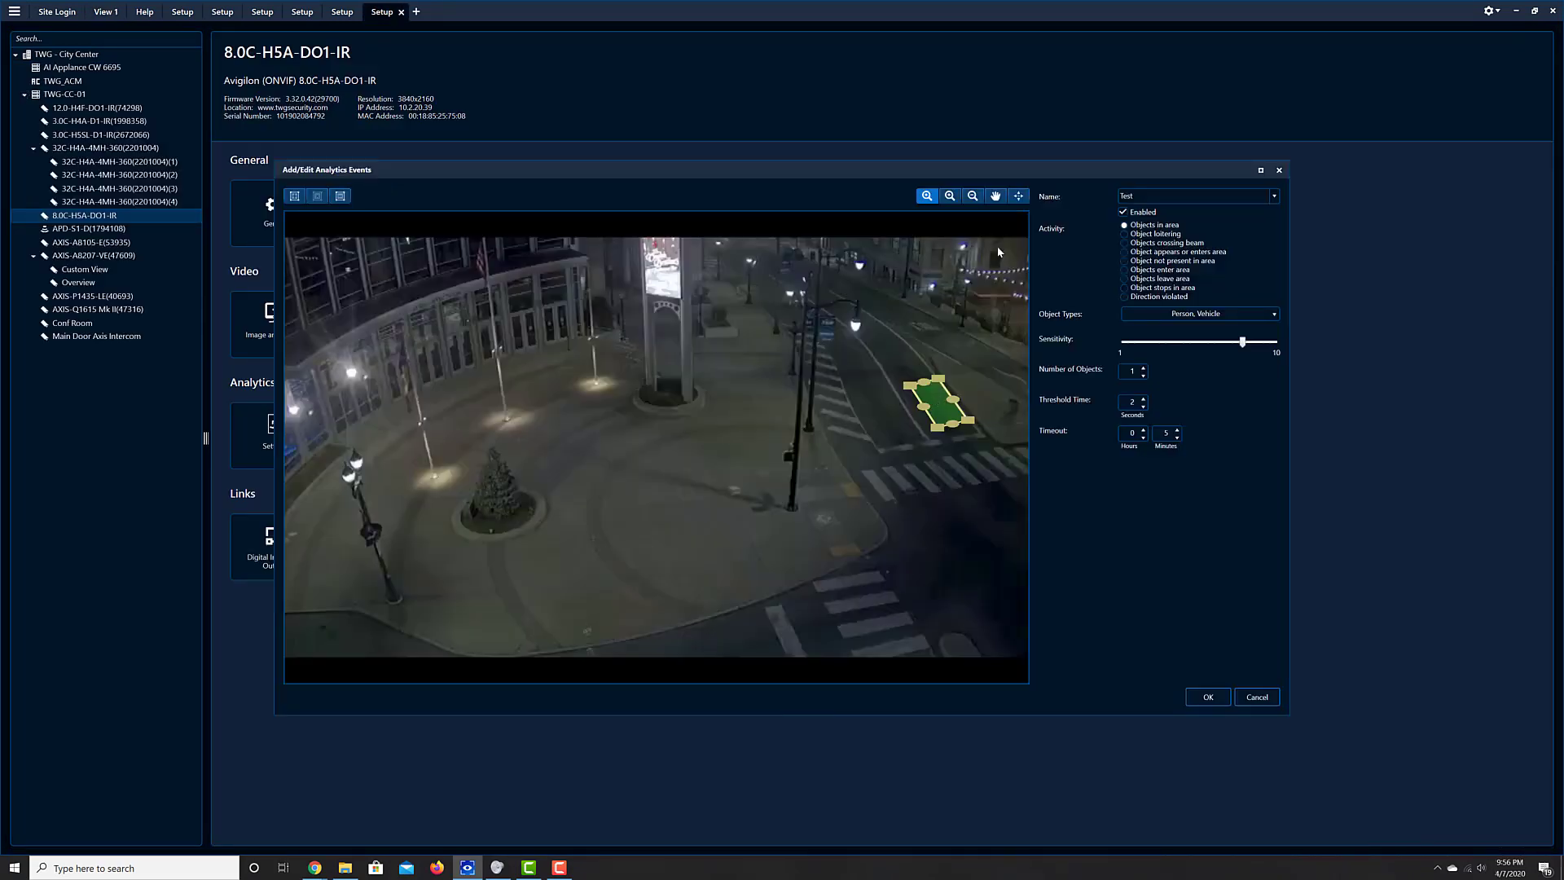
{"action": "left_click", "coordinate": [1142, 262]}
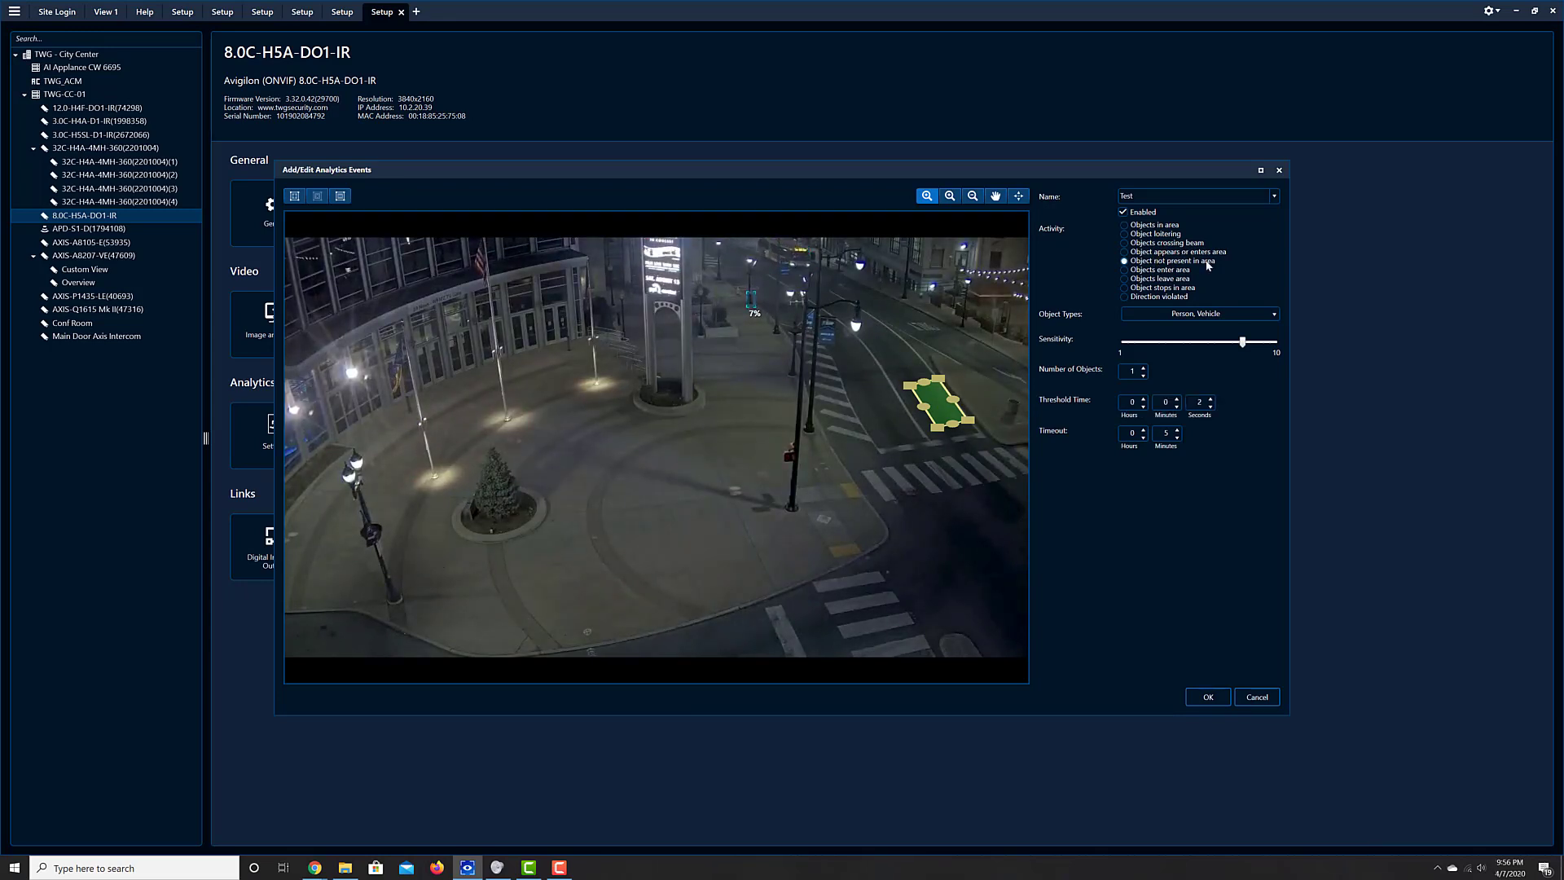
Check the object type options for the Object not present in area activity and set its number of objects to 20.
{"action": "left_click", "coordinate": [1246, 313]}
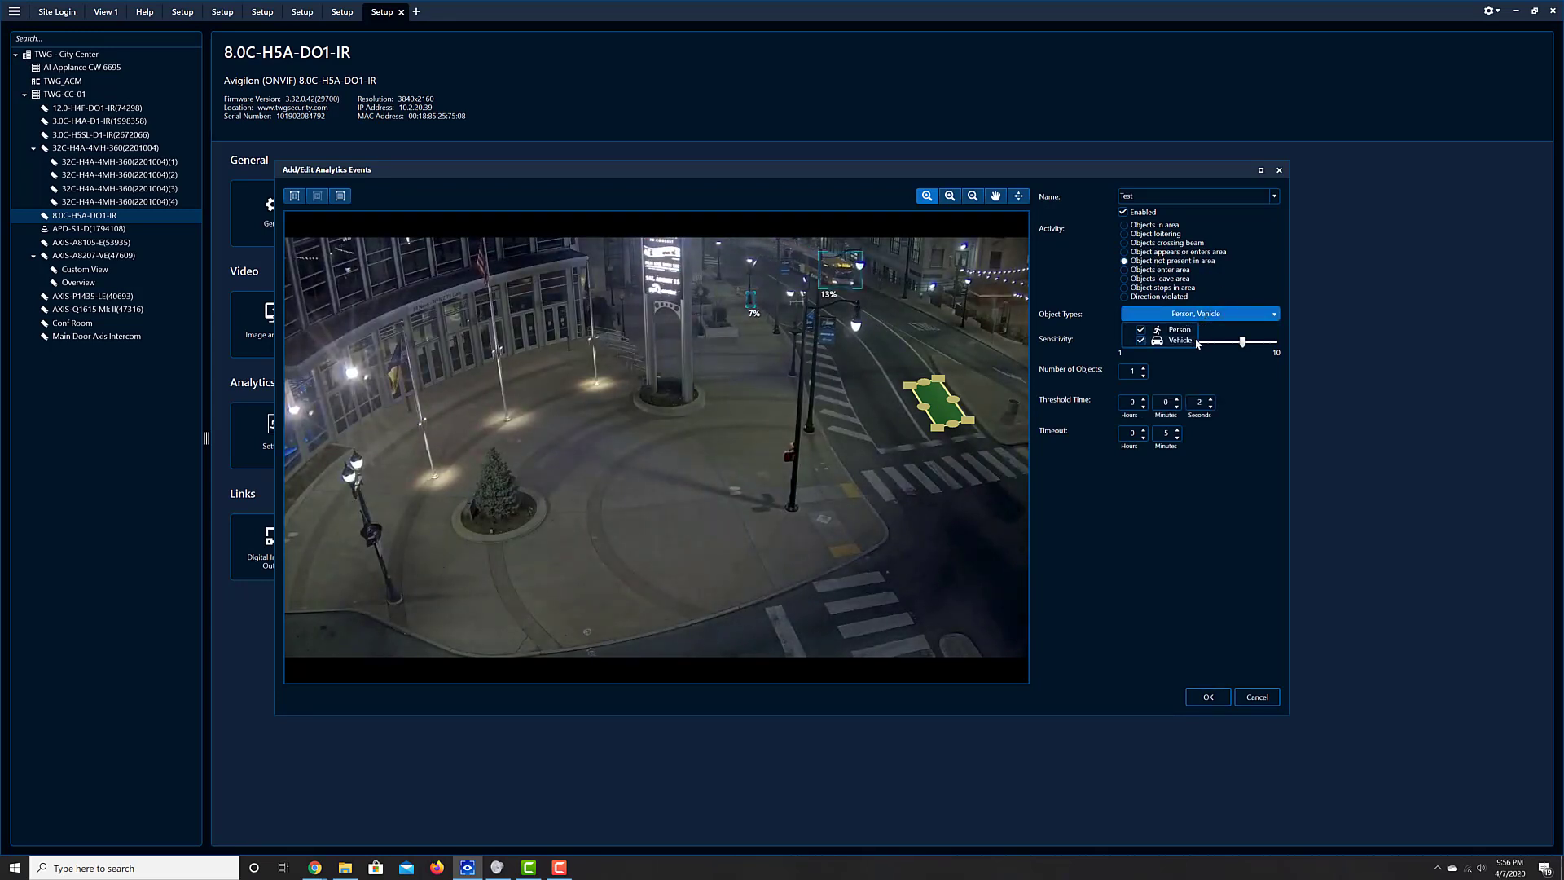
{"action": "left_click", "coordinate": [1245, 382]}
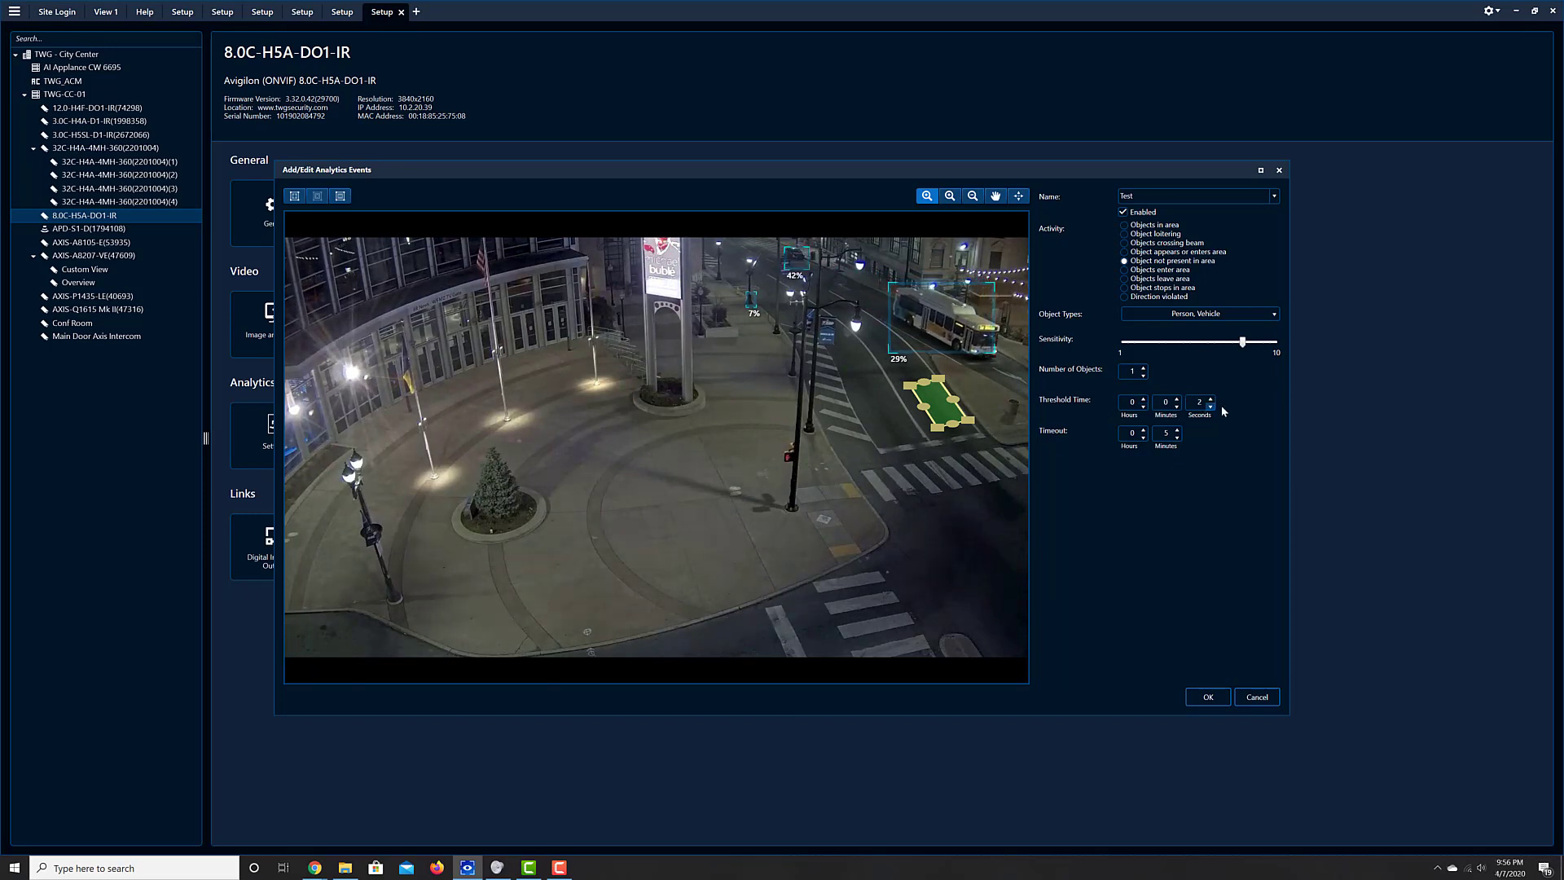
{"action": "left_click", "coordinate": [1138, 373]}
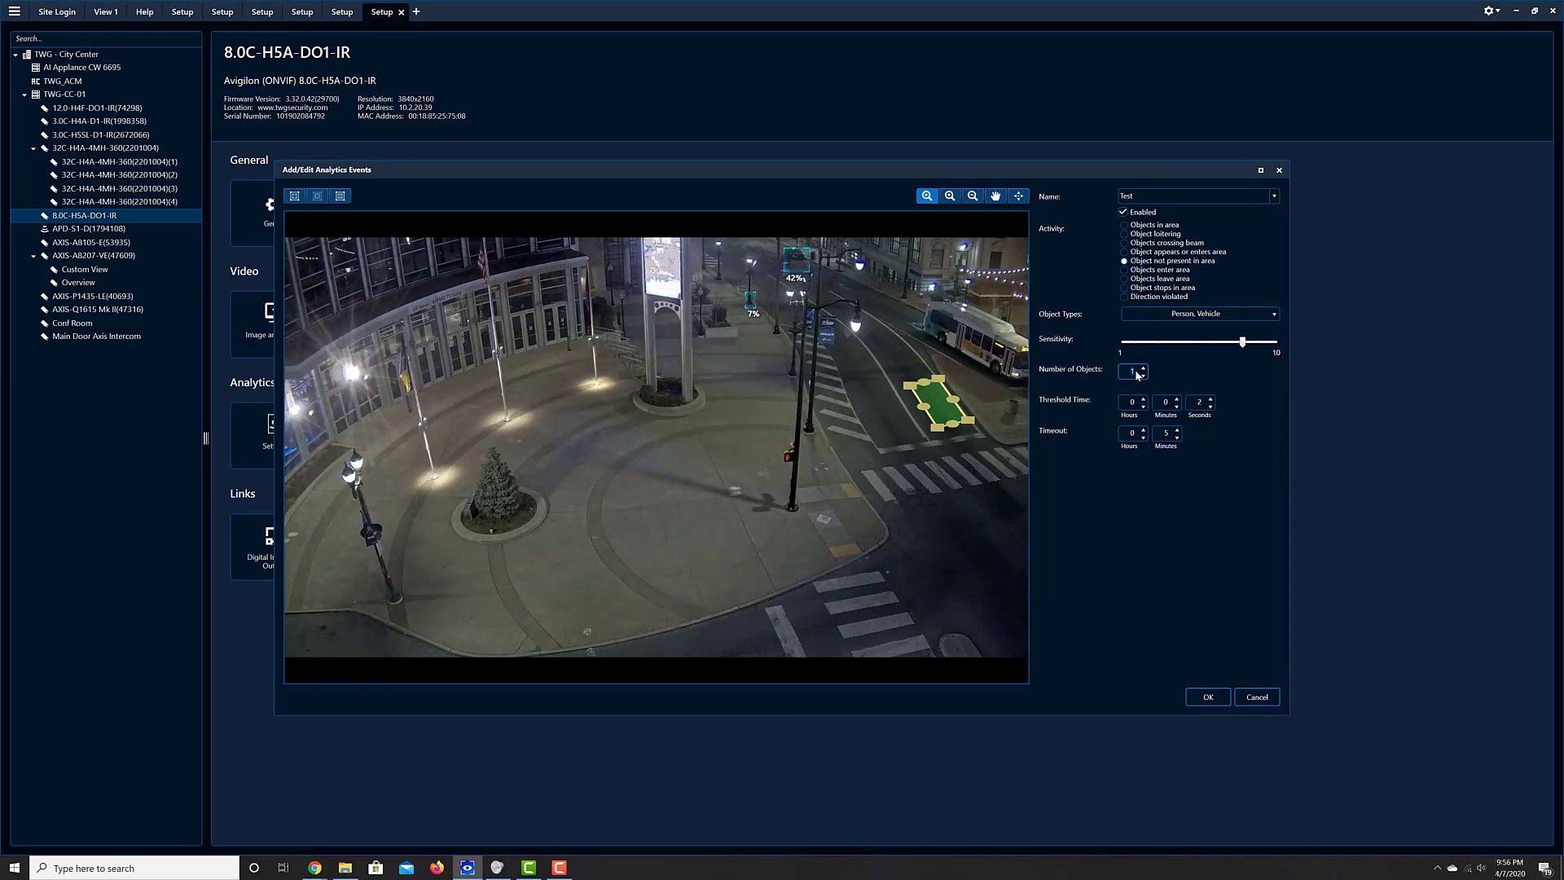
{"action": "type", "text": "20"}
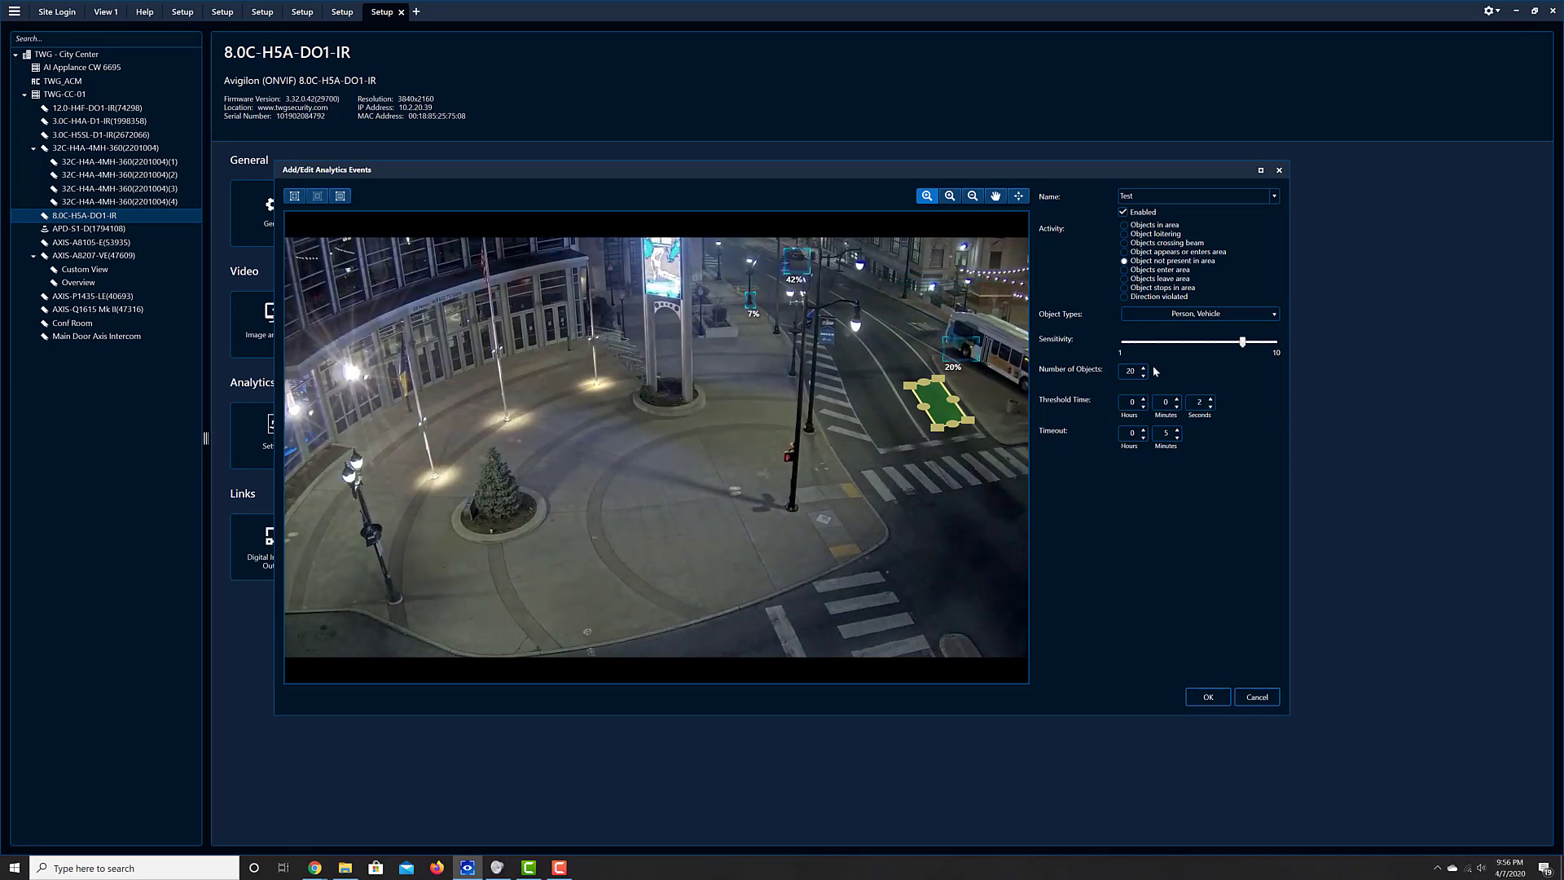
{"action": "left_click", "coordinate": [1143, 369]}
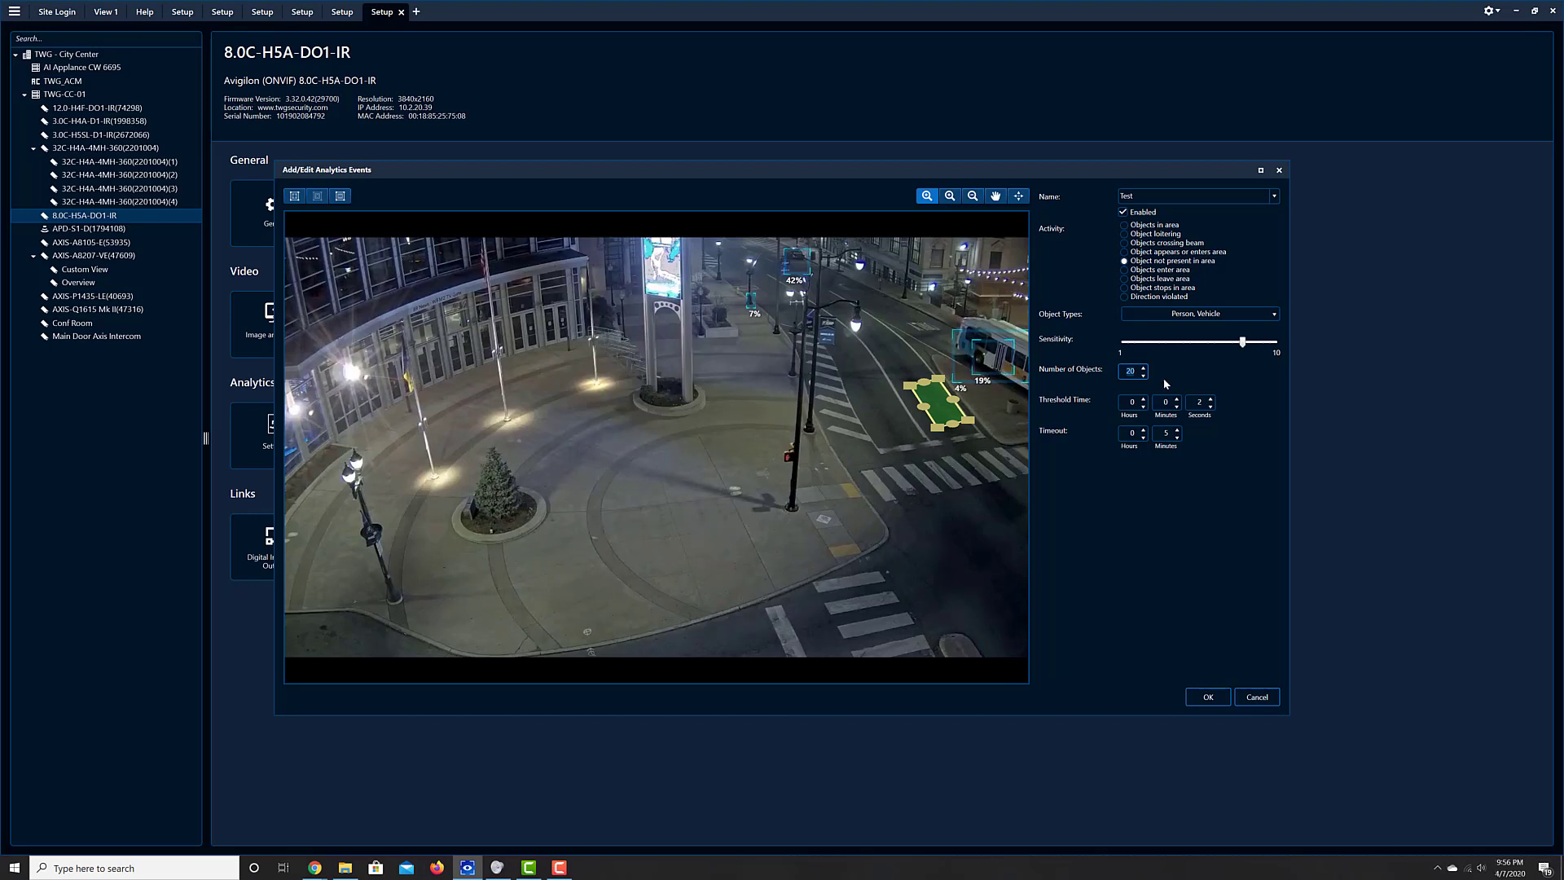
Try a 1-hour threshold time for the Object not present in area activity and return the hours to 0.
{"action": "left_click", "coordinate": [1144, 398]}
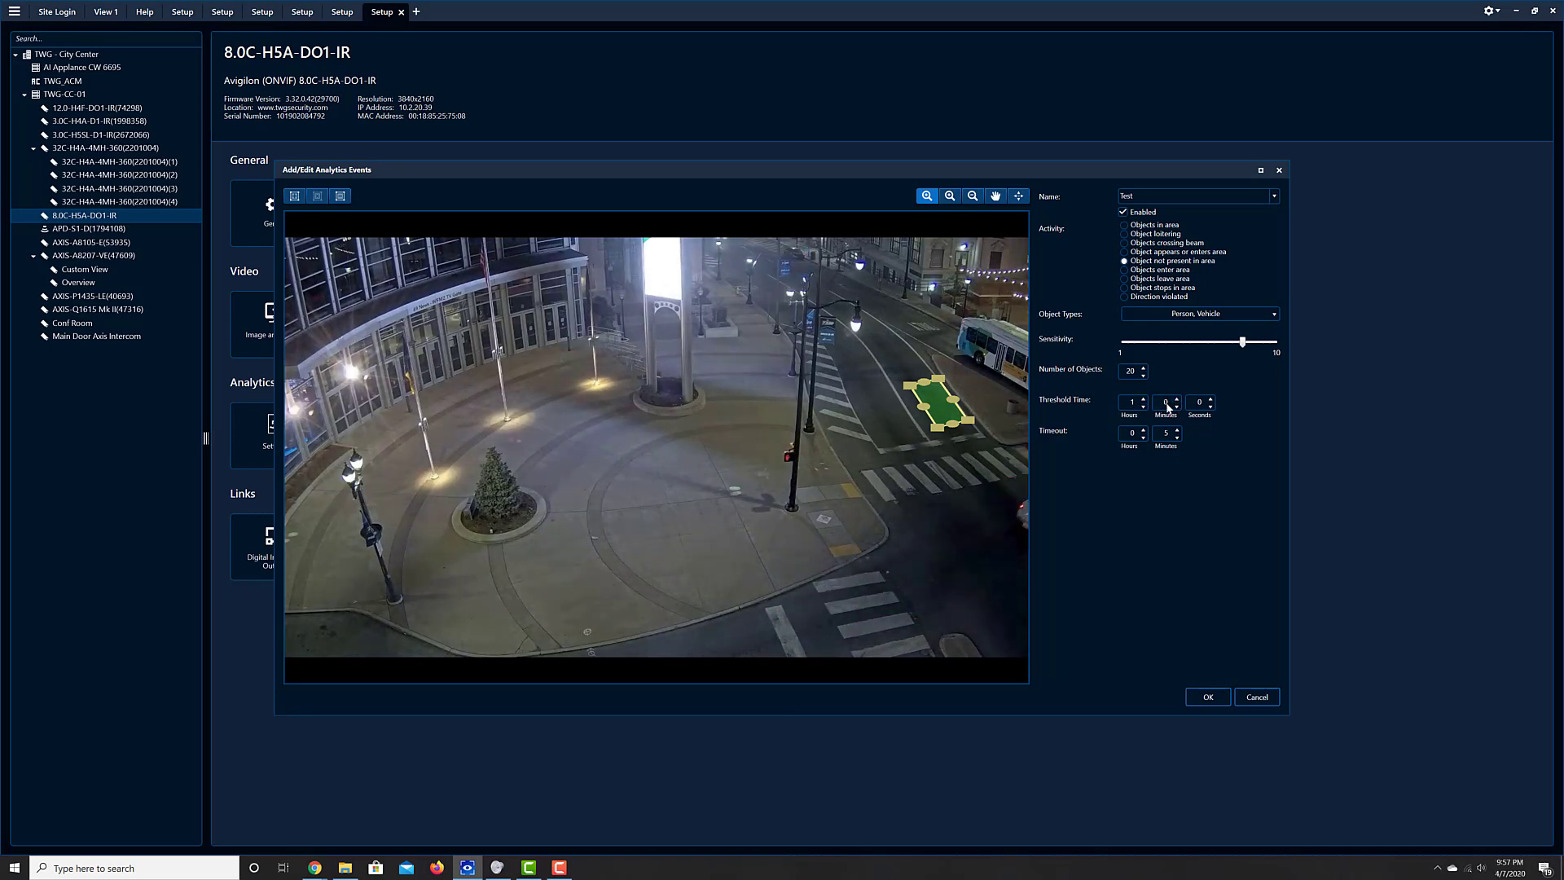
{"action": "left_click", "coordinate": [1144, 407]}
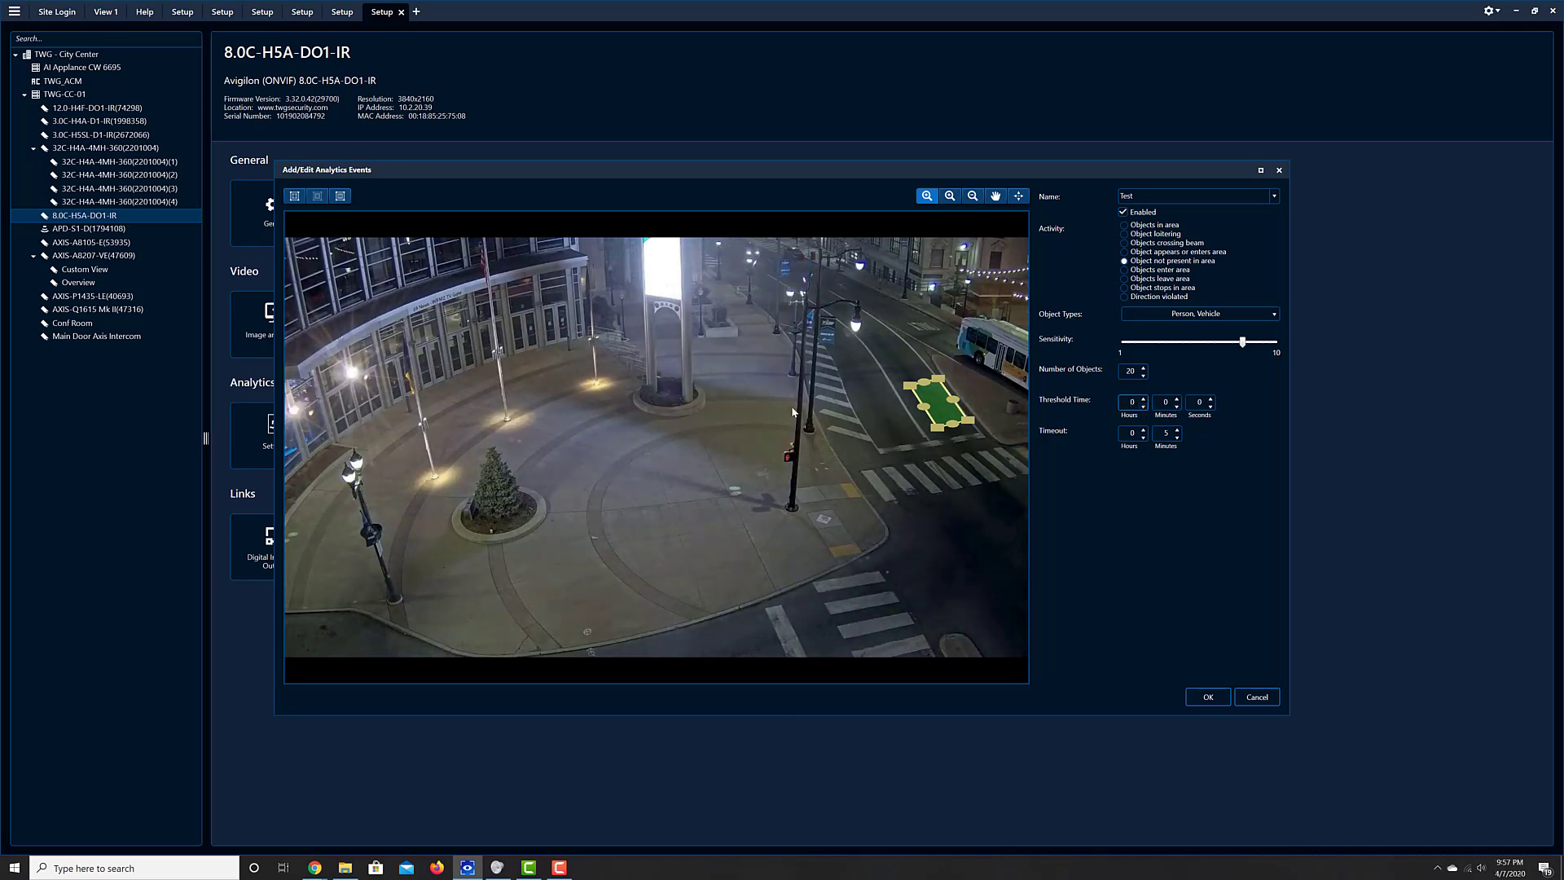
{"action": "left_click", "coordinate": [1143, 398]}
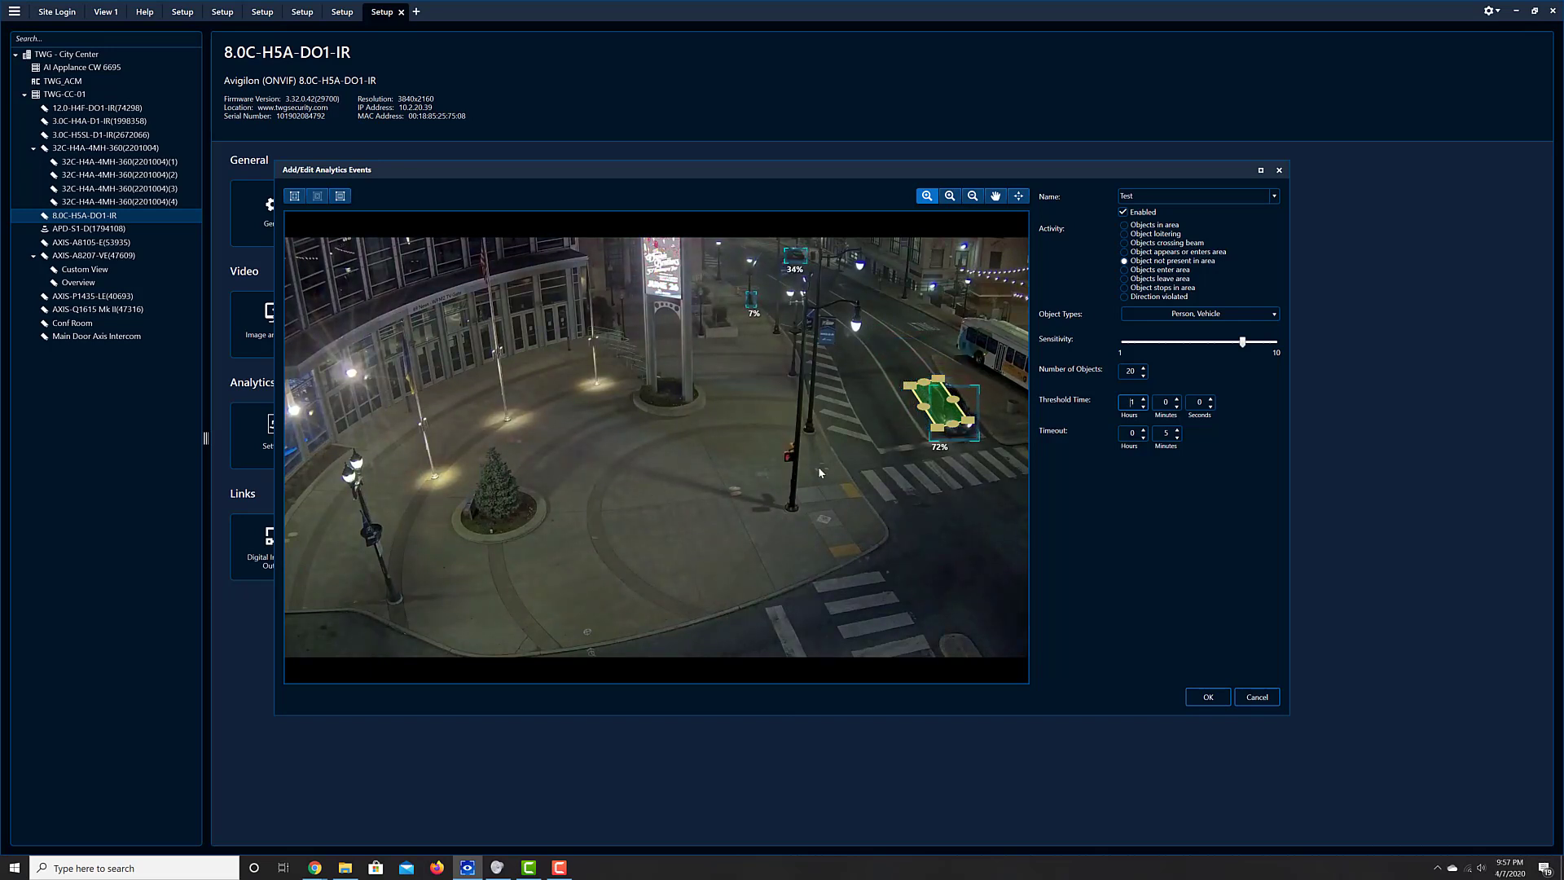
{"action": "left_click", "coordinate": [1143, 407]}
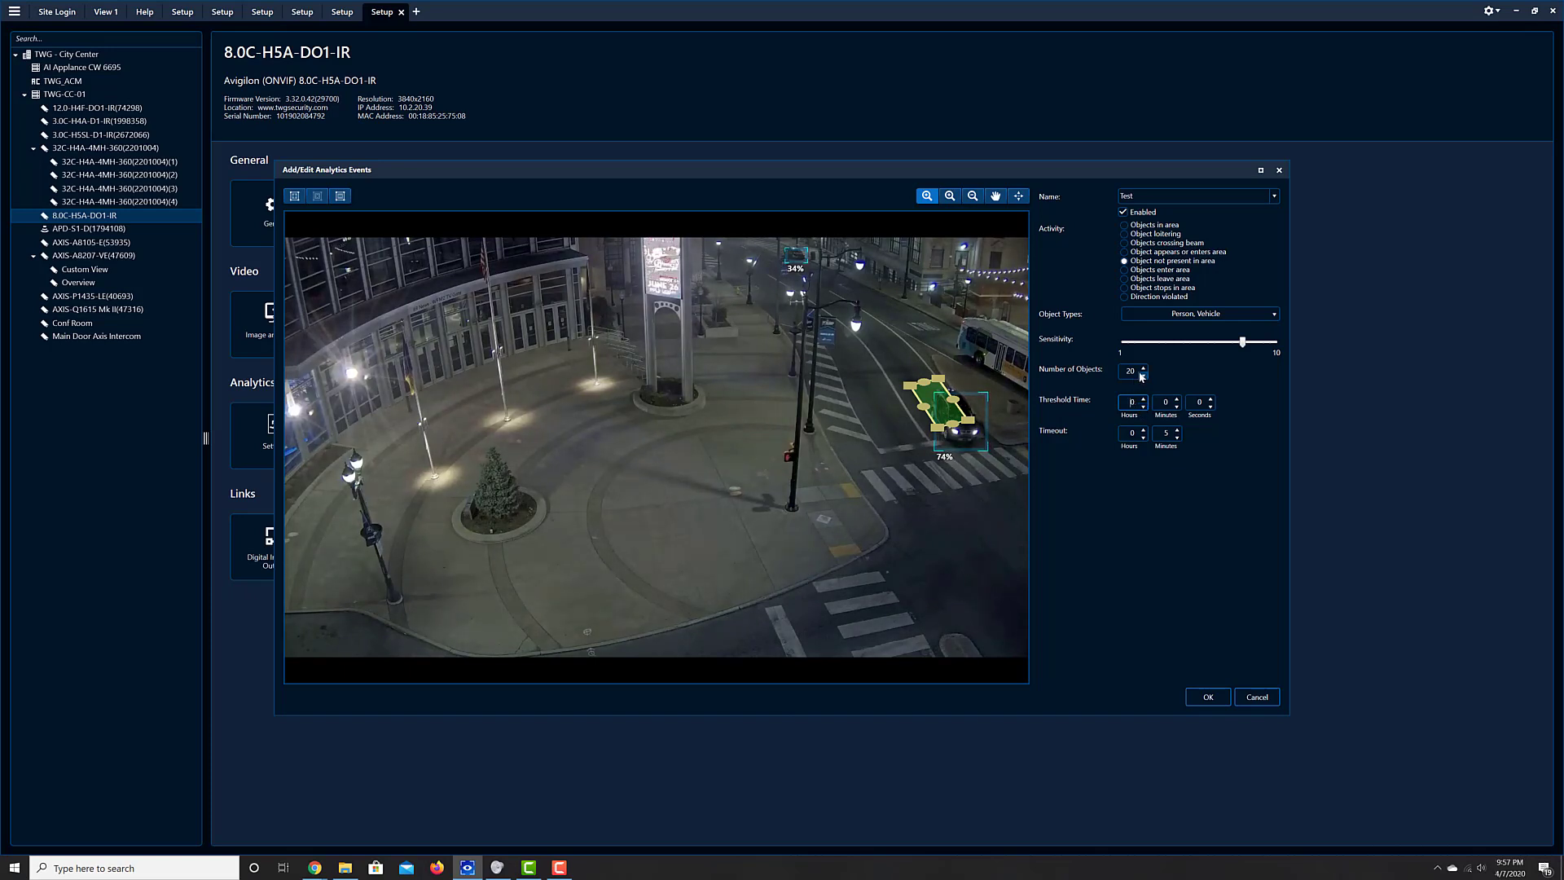
Set the number of objects to 1 and the threshold seconds to 3, and discard the event changes.
{"action": "left_click", "coordinate": [1143, 375]}
{"action": "left_click", "coordinate": [1143, 376]}
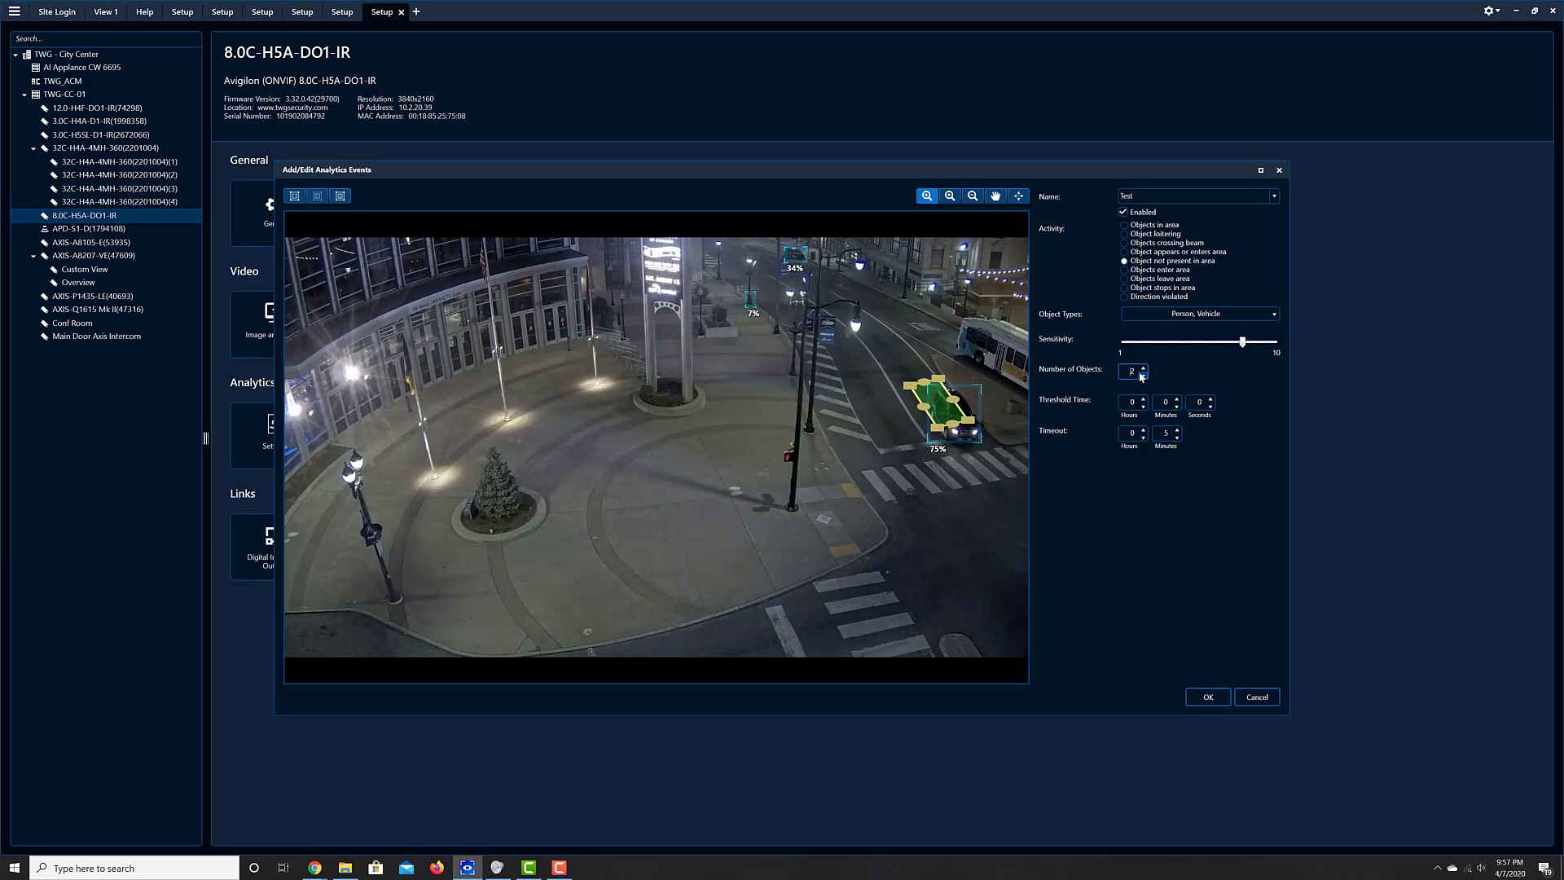
{"action": "left_click", "coordinate": [1212, 399]}
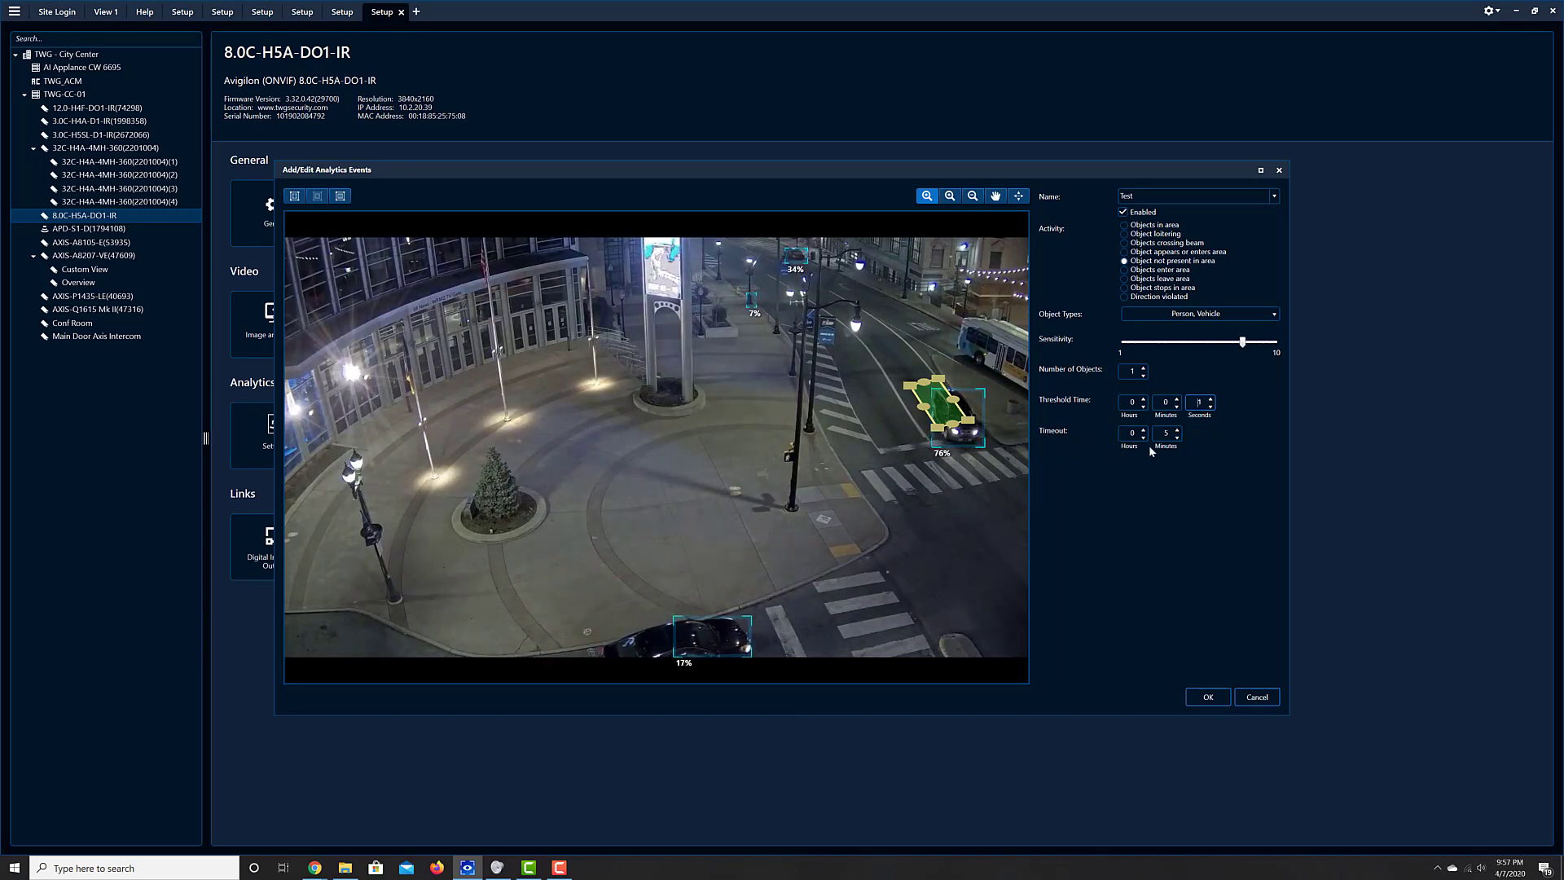
{"action": "left_click", "coordinate": [1251, 696]}
{"action": "left_click", "coordinate": [912, 611]}
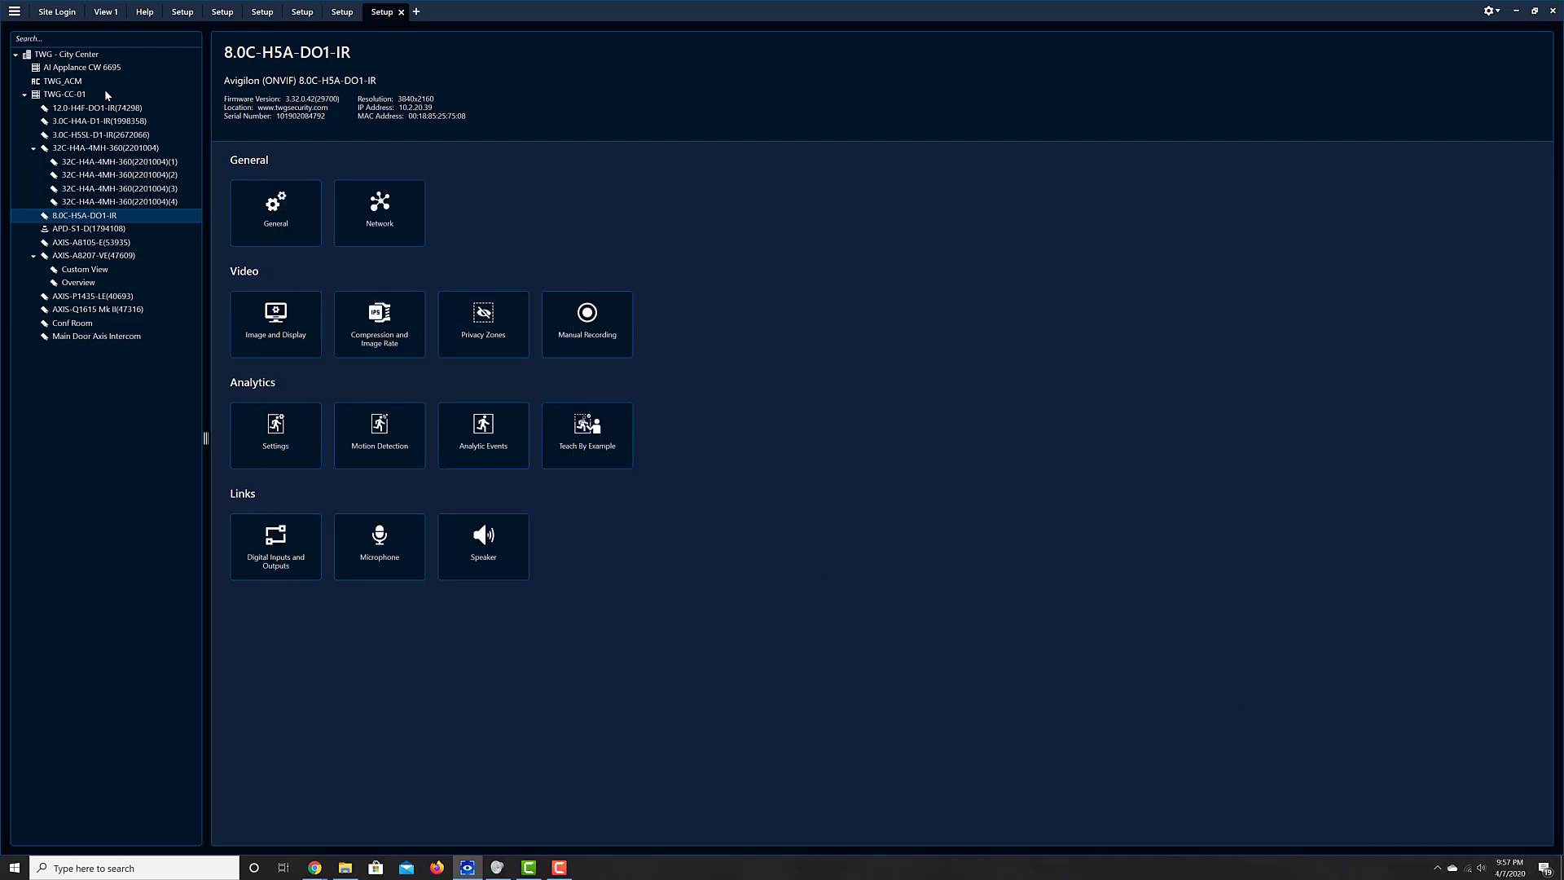
Read the help description for Objects enter area, highlighting the sentence on objects that appear from within the region of interest.
{"action": "left_click", "coordinate": [146, 15]}
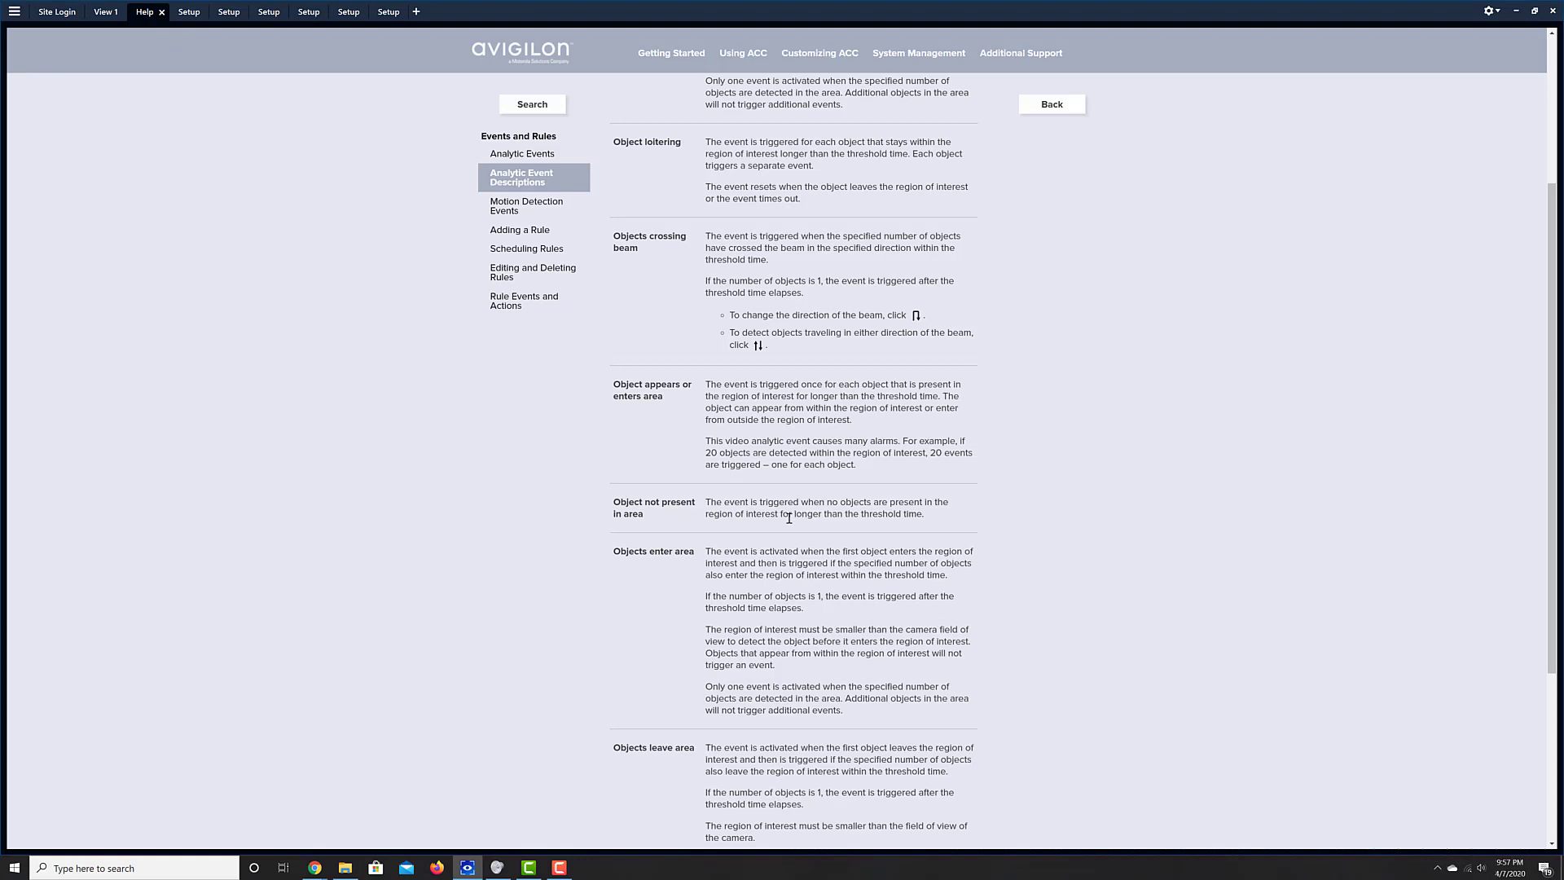
{"action": "scroll", "coordinate": [789, 518], "scroll_direction": "down", "scroll_amount": 3}
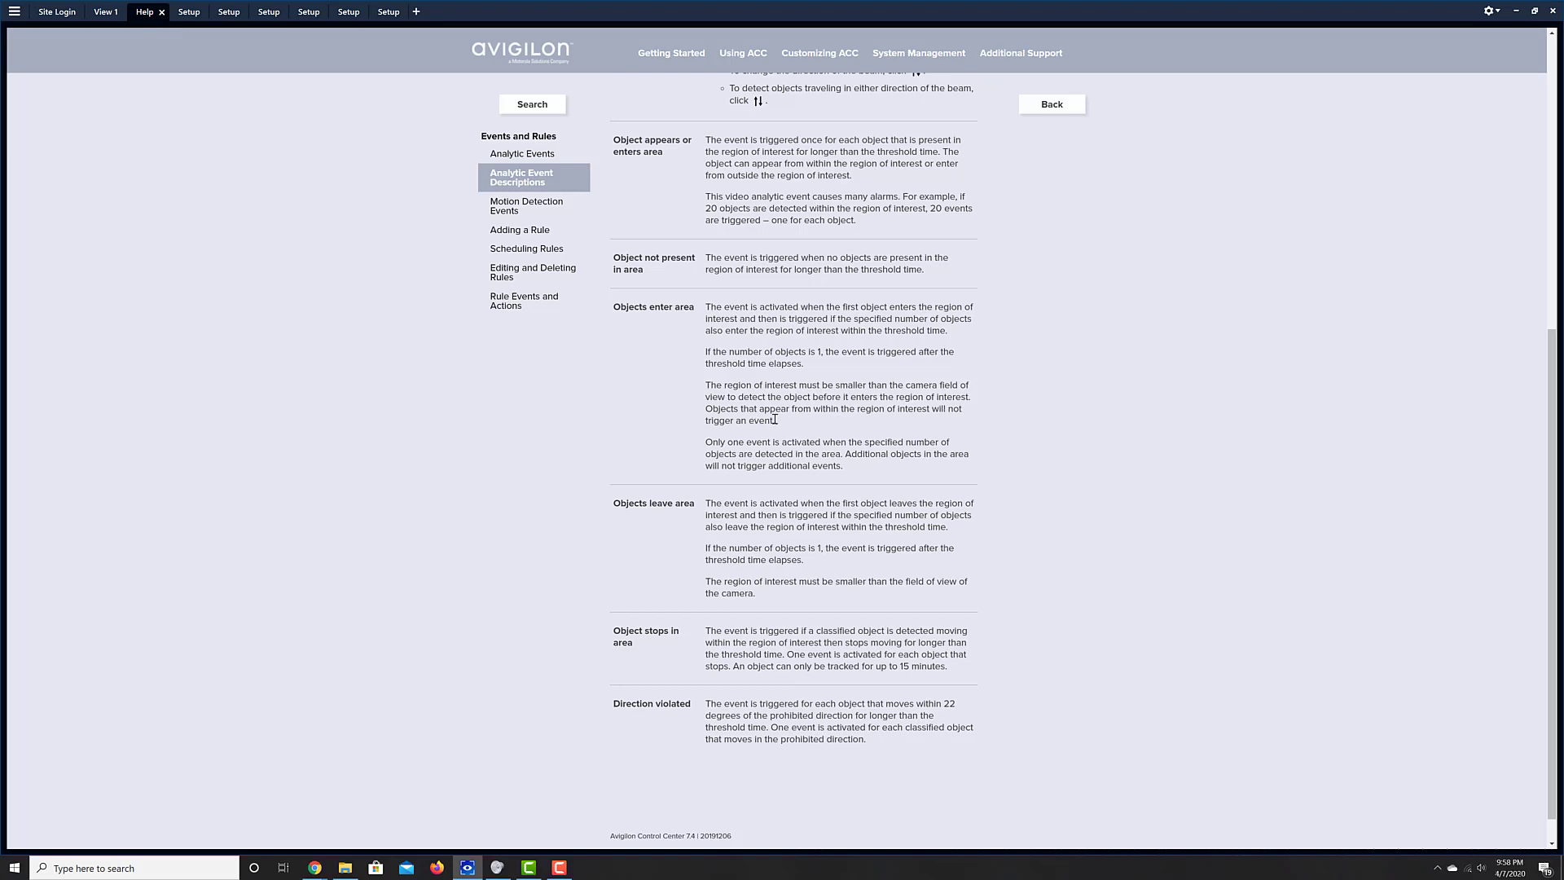
{"action": "left_click_drag", "start_coordinate": [777, 421], "coordinate": [706, 411]}
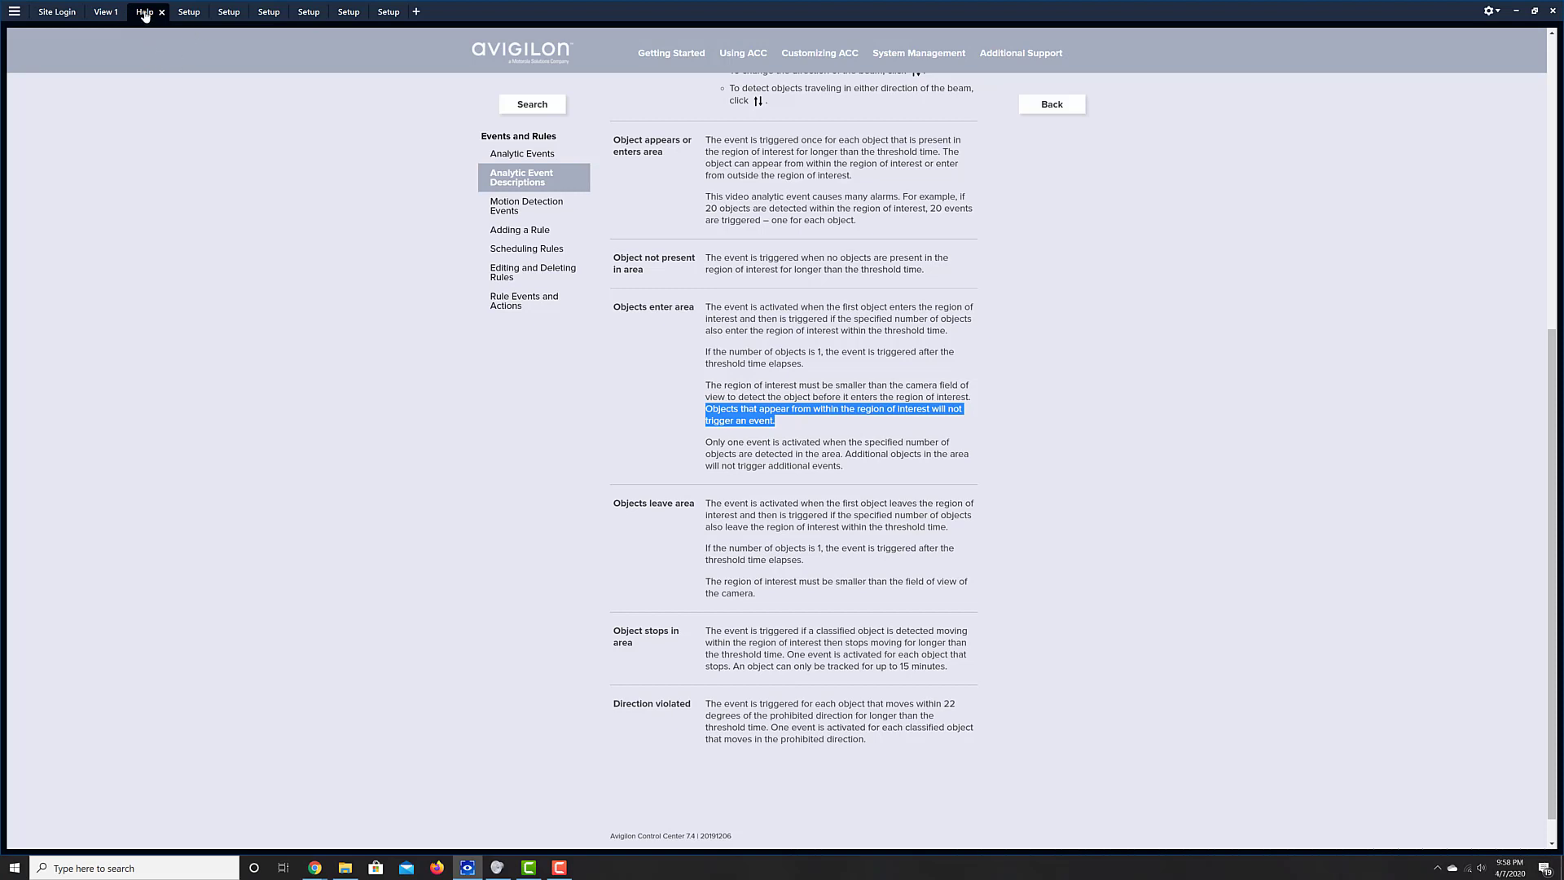
Open the 8.0C-H5A-DO1-IR camera's Test analytic event for editing from View 1 and set its activity to Objects enter area.
{"action": "left_click", "coordinate": [106, 14]}
{"action": "right_click", "coordinate": [544, 278]}
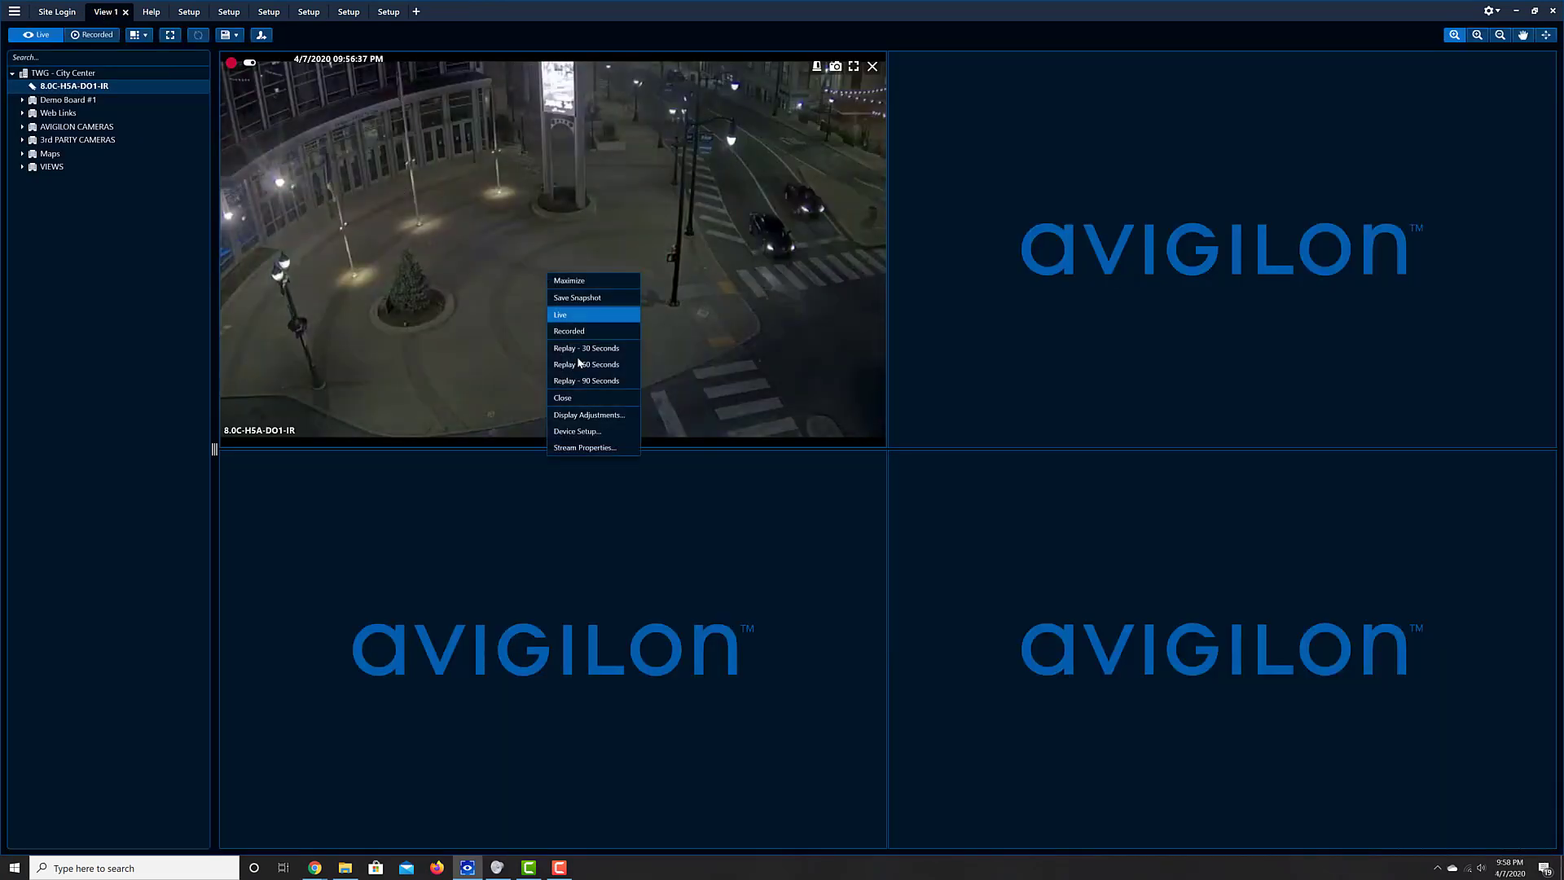
{"action": "left_click", "coordinate": [574, 431]}
{"action": "left_click", "coordinate": [483, 432]}
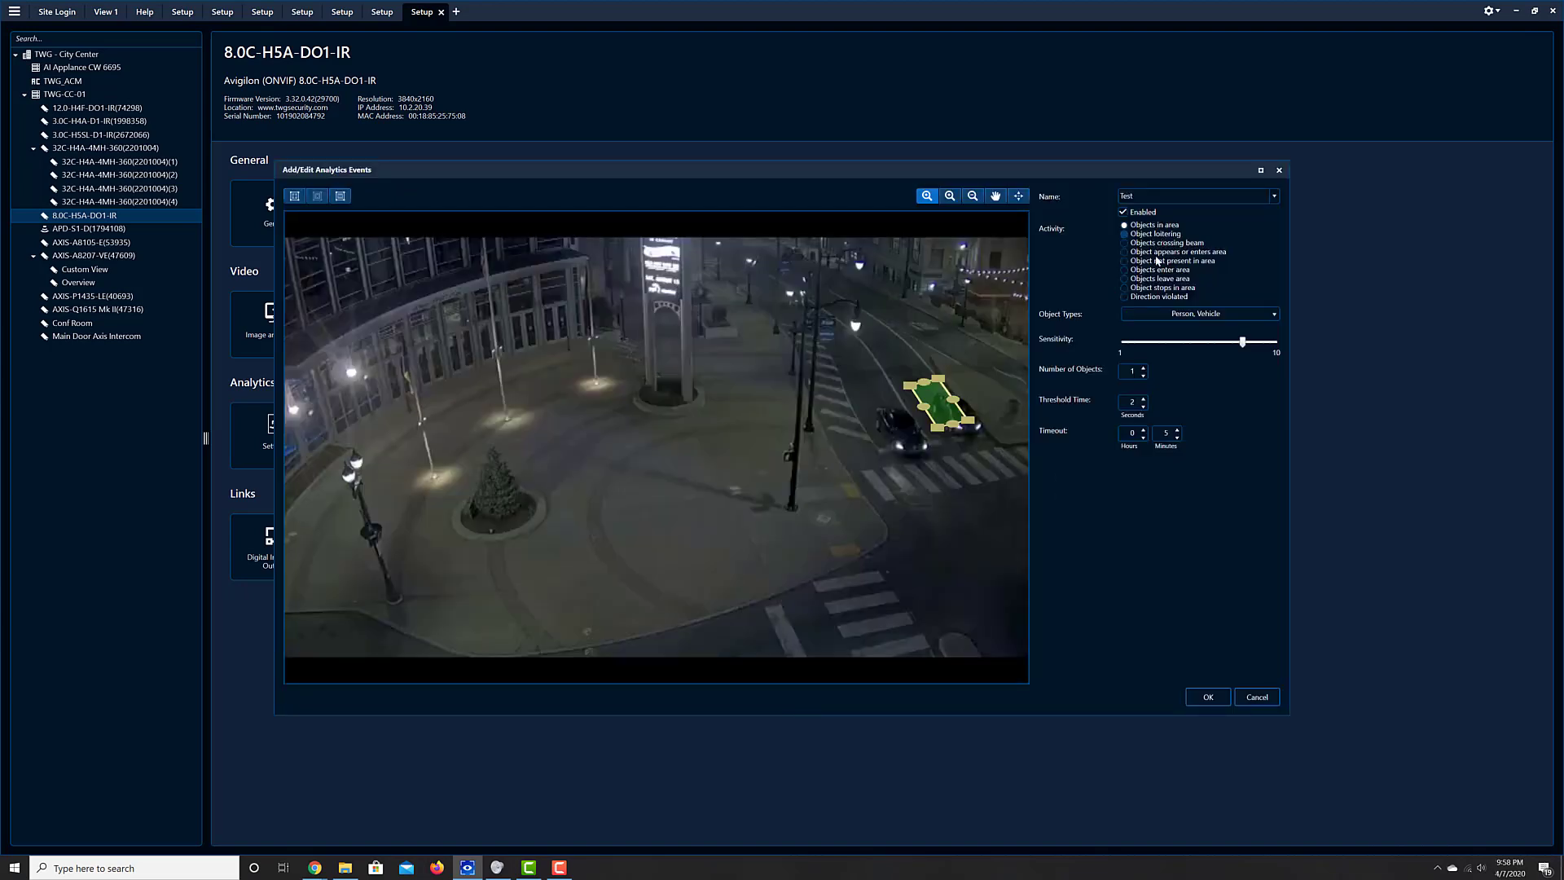
{"action": "left_click", "coordinate": [1124, 270]}
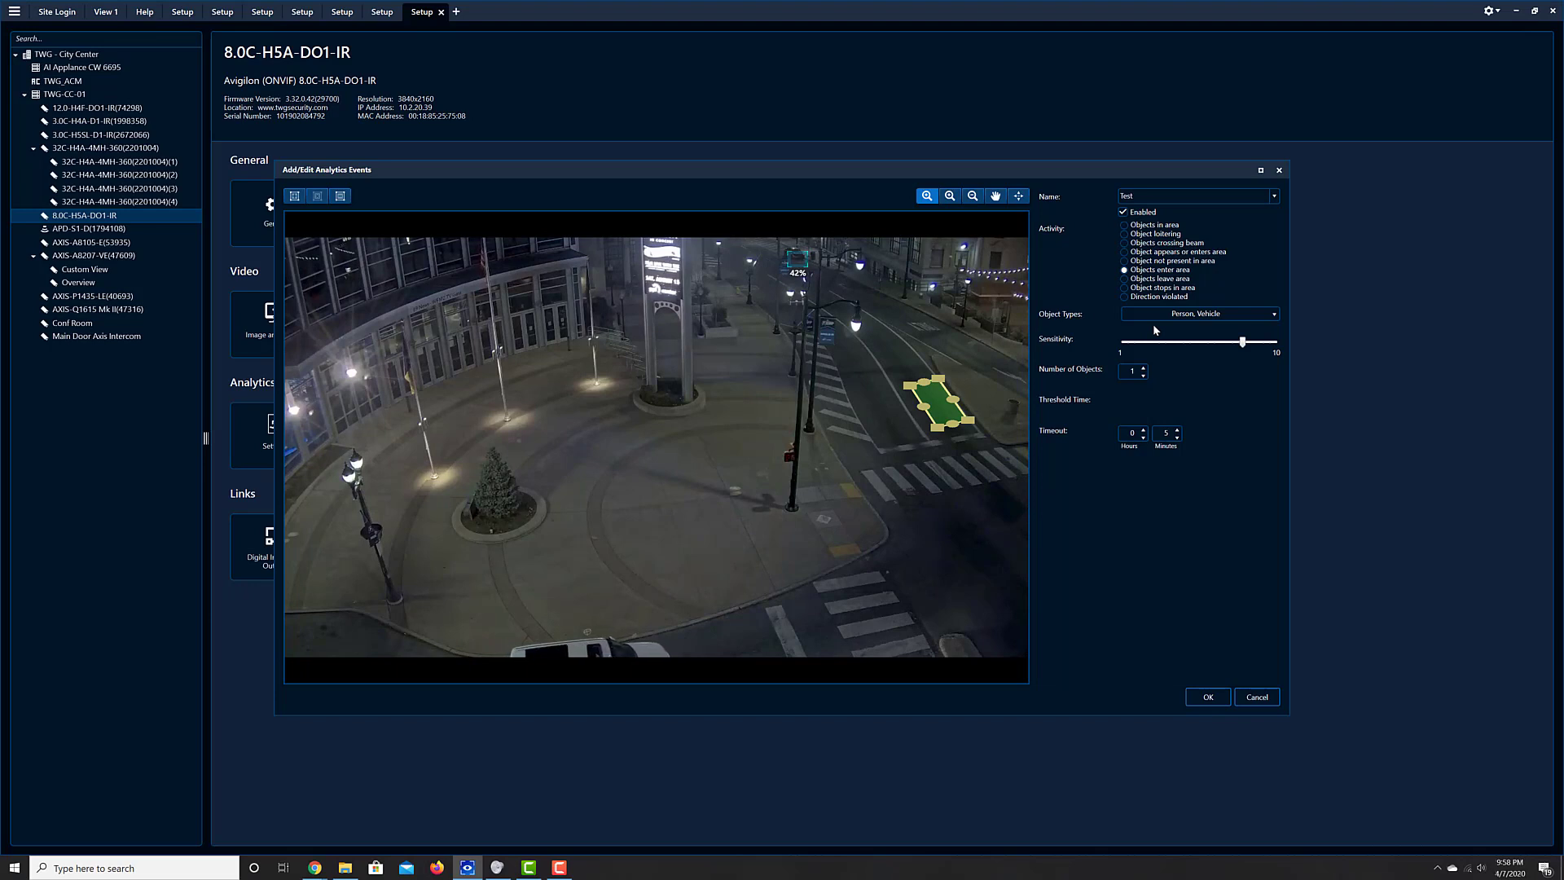
Move the region of interest from the street onto the building's entrance doors, stretch it across them, and set the number of objects to 20.
{"action": "left_click_drag", "start_coordinate": [938, 405], "coordinate": [539, 306]}
{"action": "left_click_drag", "start_coordinate": [479, 376], "coordinate": [573, 299]}
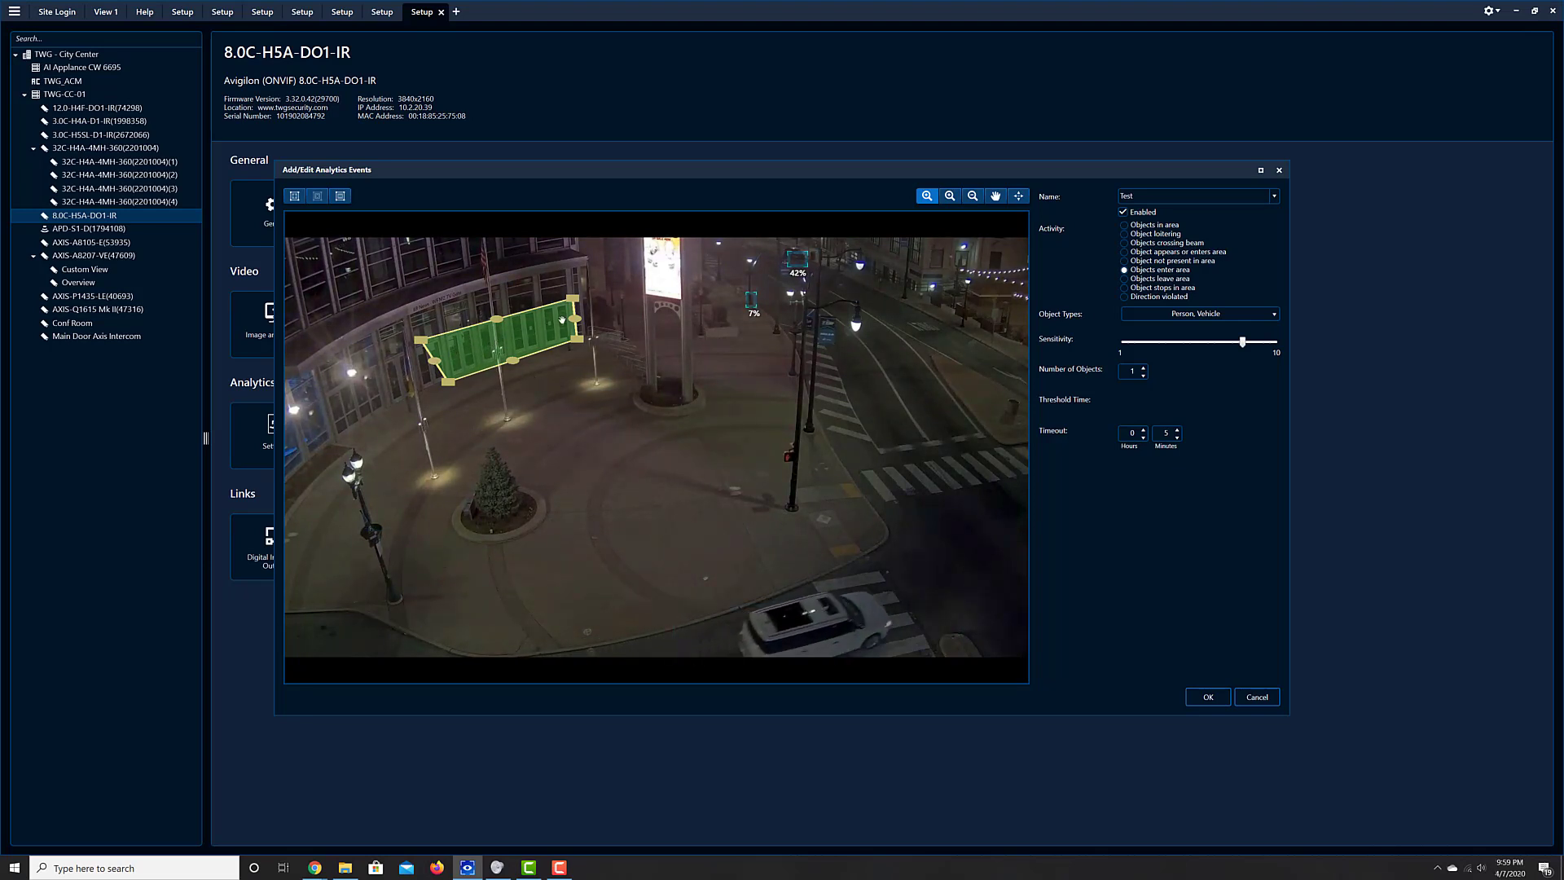
{"action": "left_click", "coordinate": [1144, 368]}
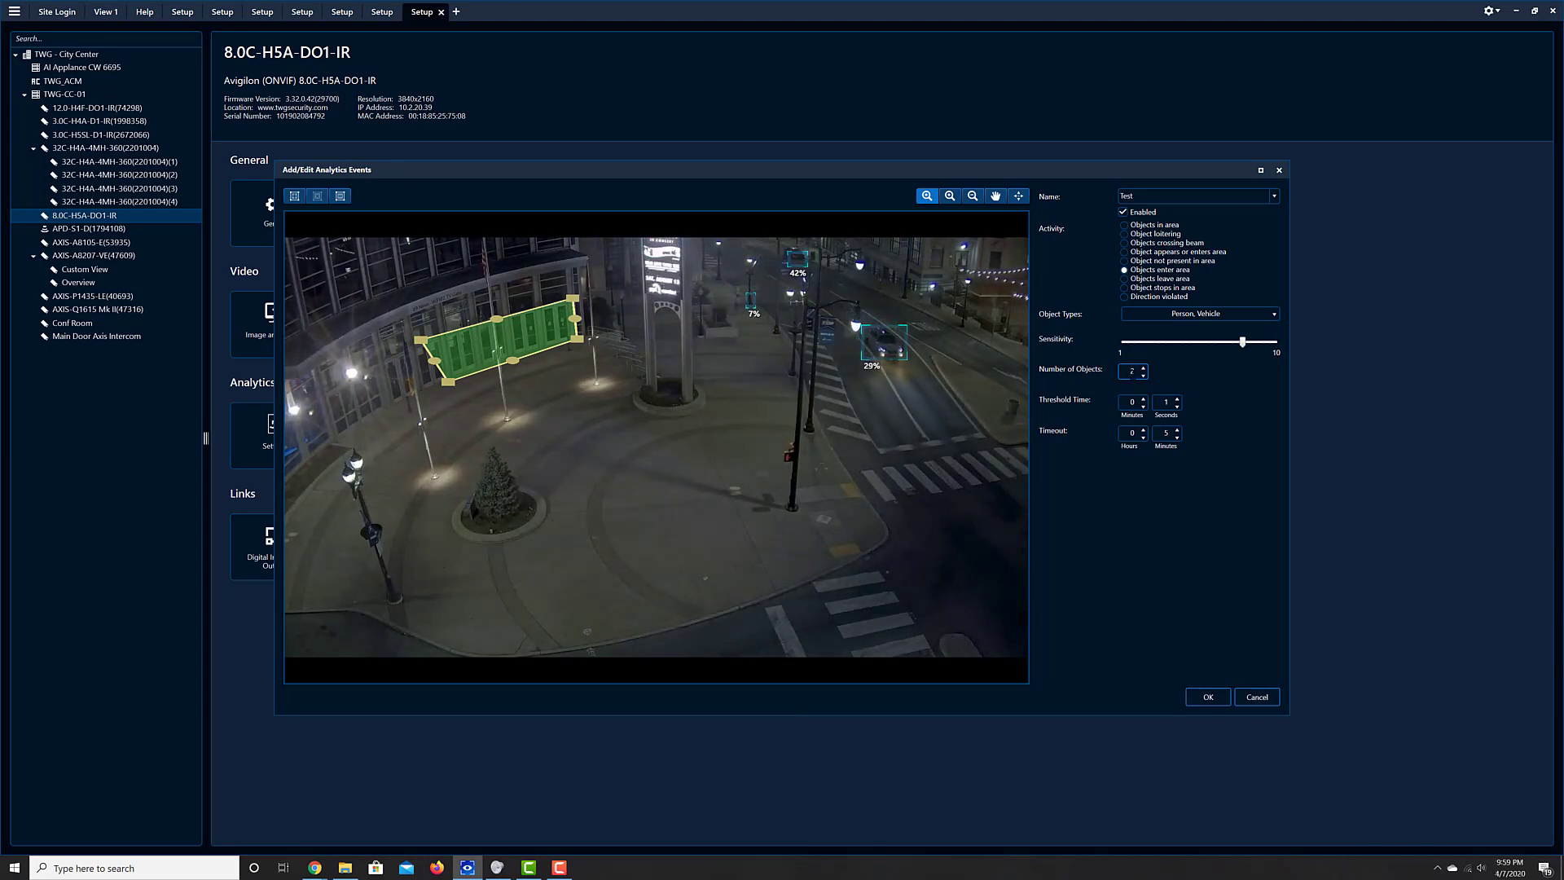
{"action": "type", "text": "0"}
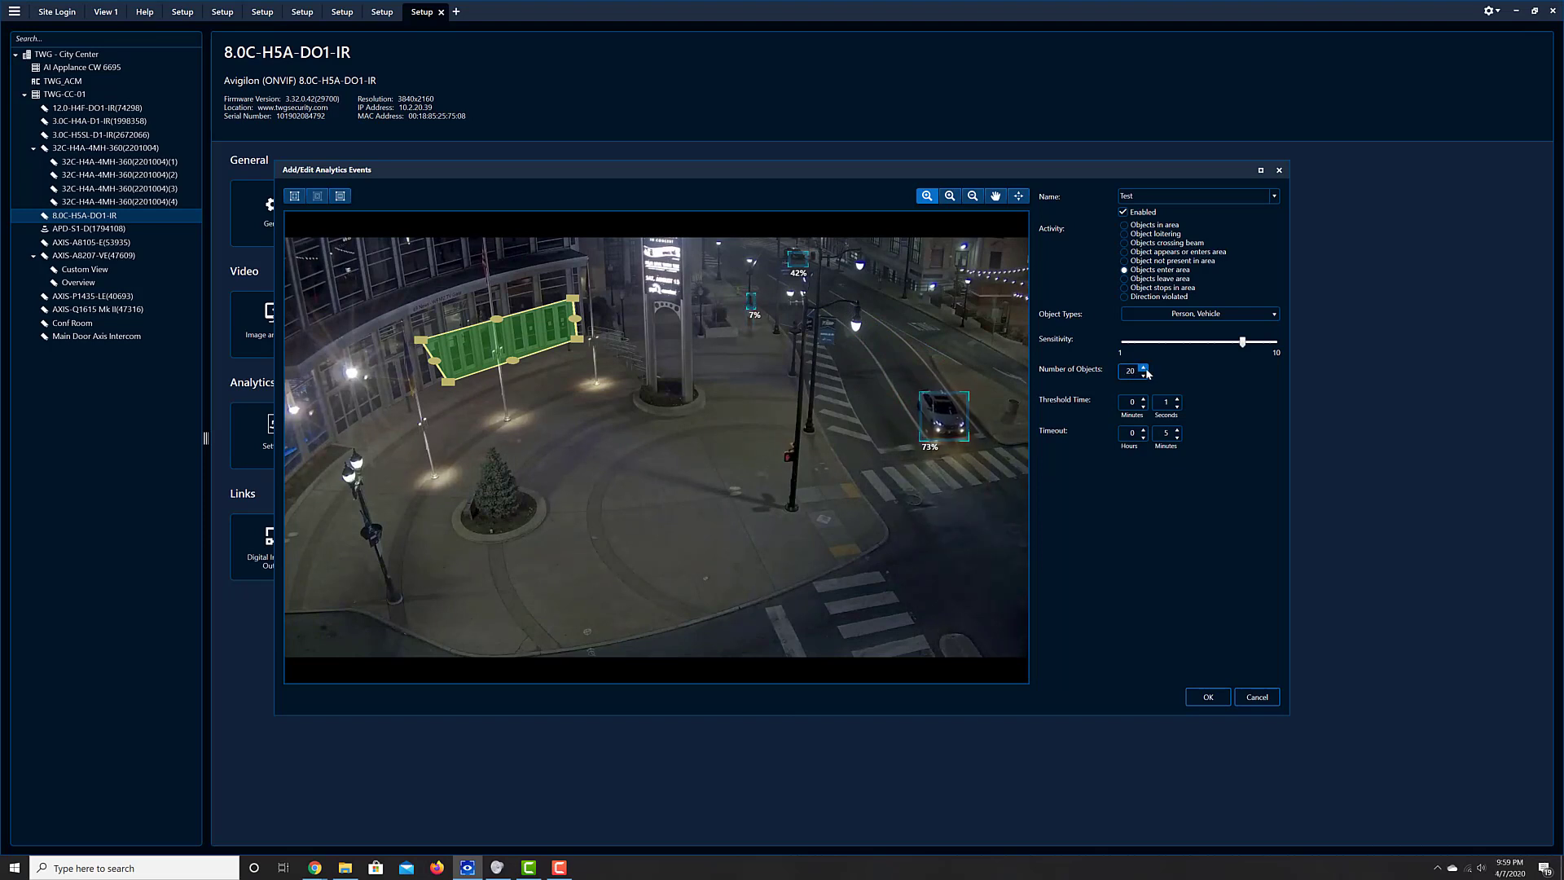
Set the threshold time to 15 minutes for the Objects enter area activity and discard the event changes.
{"action": "left_click", "coordinate": [1135, 403]}
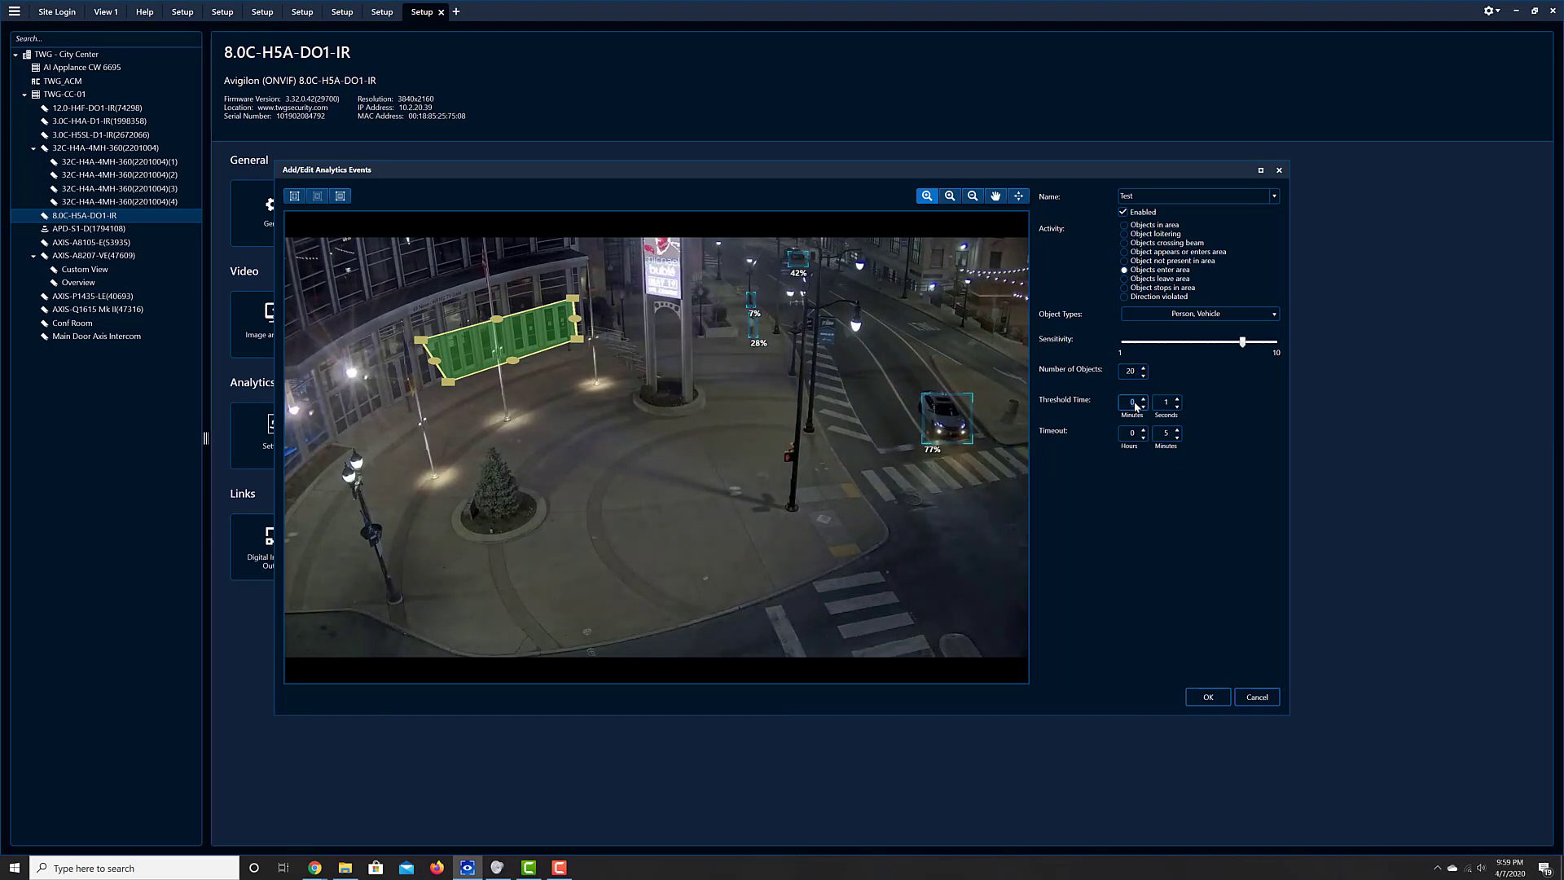
{"action": "type", "text": "30"}
{"action": "left_click", "coordinate": [1143, 399]}
{"action": "left_click", "coordinate": [1143, 406]}
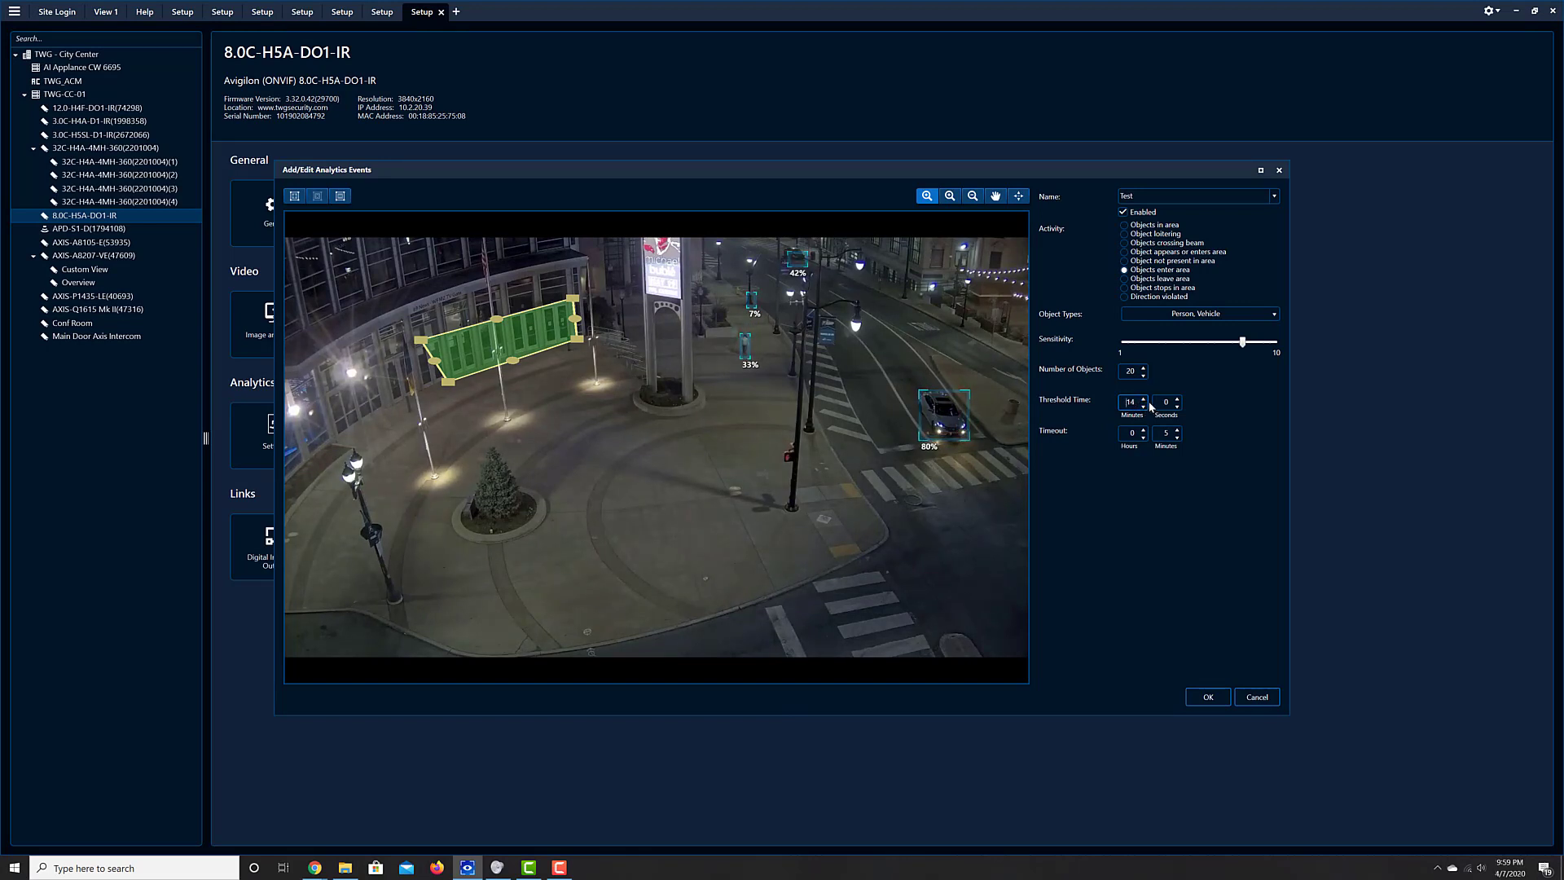
{"action": "left_click", "coordinate": [1143, 398]}
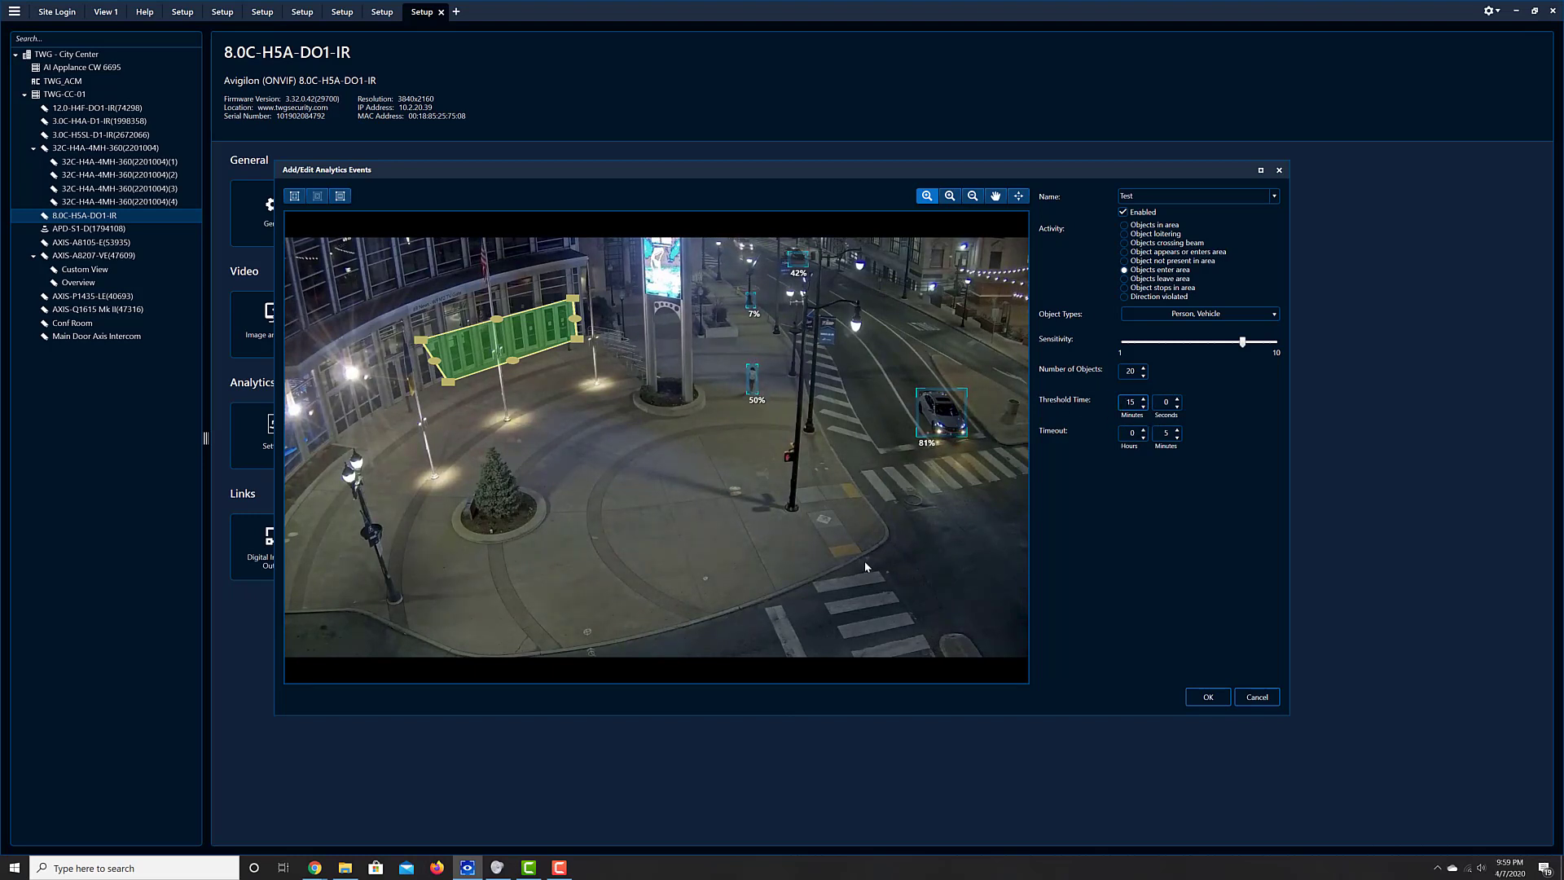
{"action": "left_click", "coordinate": [1257, 698]}
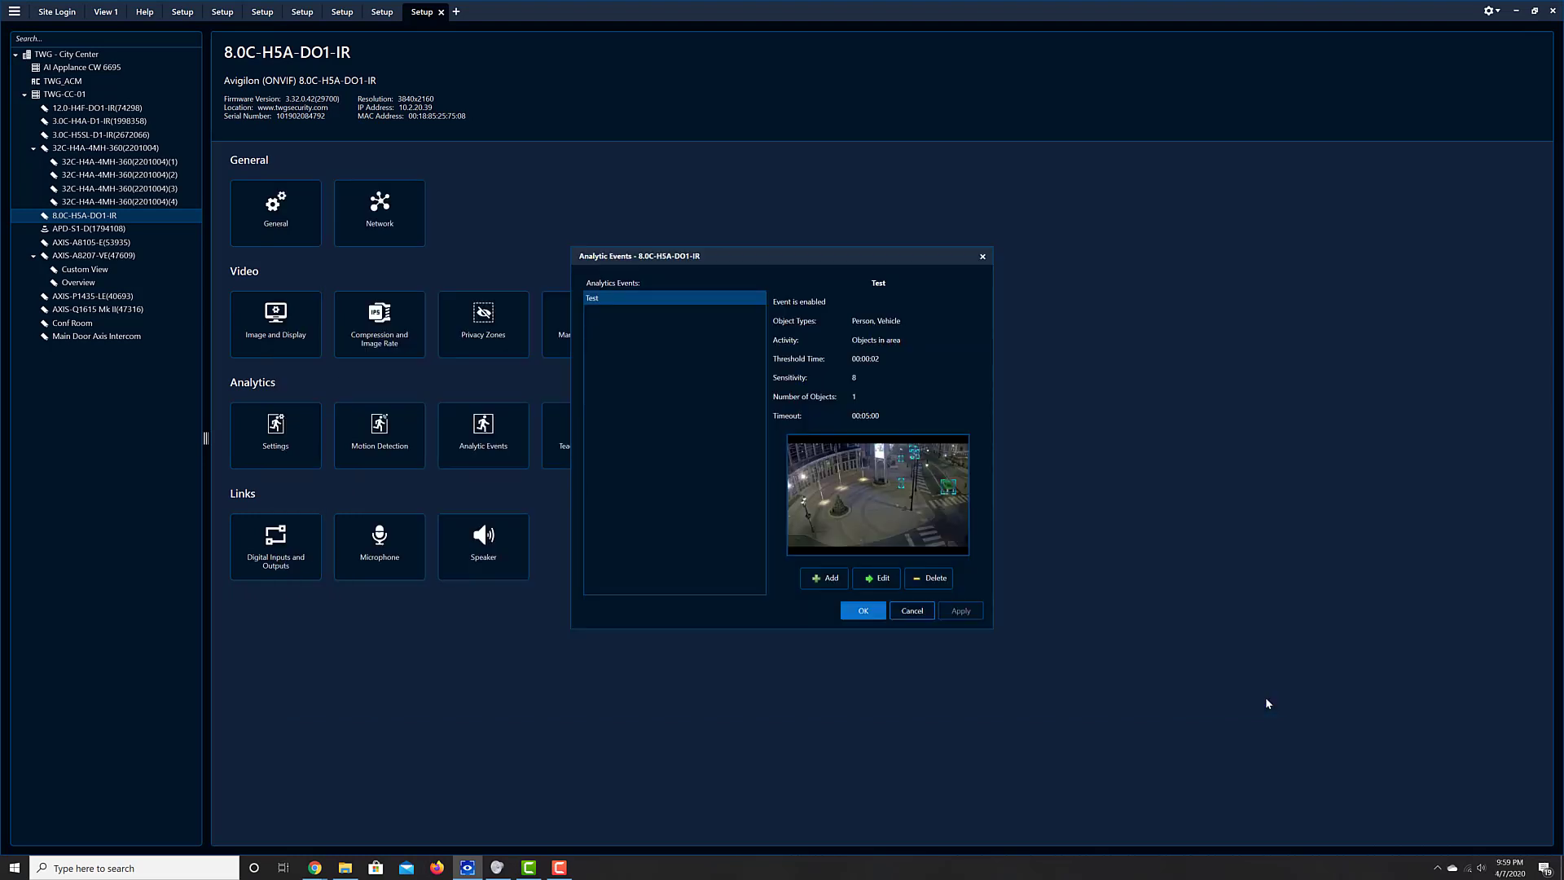
{"action": "left_click", "coordinate": [910, 611]}
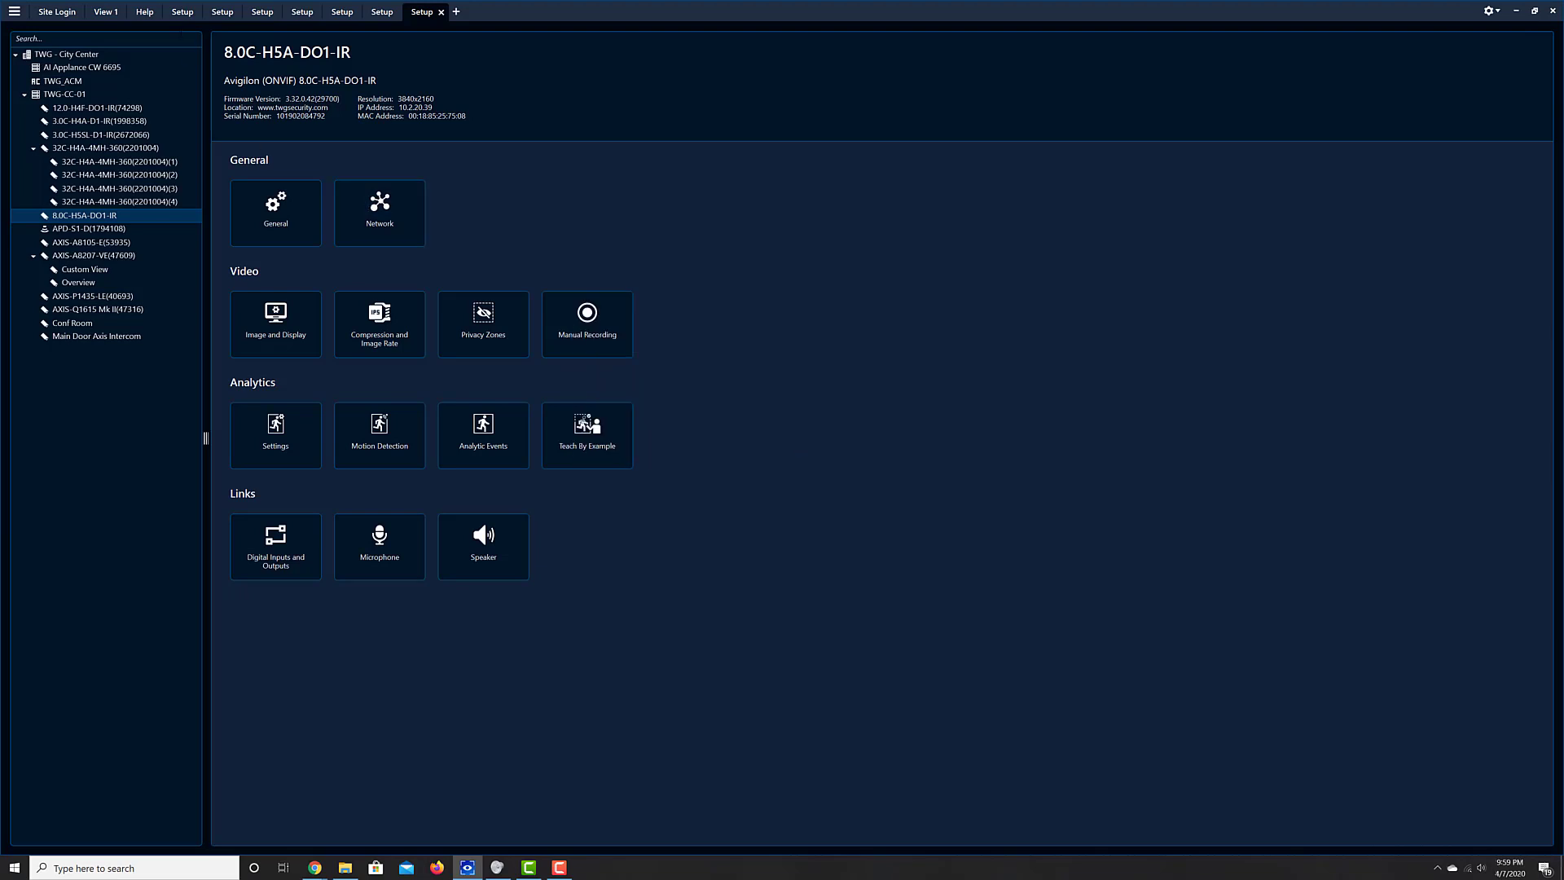
Consult the help description for Objects leave area and return to View 1.
{"action": "left_click", "coordinate": [144, 13]}
{"action": "scroll", "coordinate": [660, 491], "scroll_direction": "down", "scroll_amount": 1}
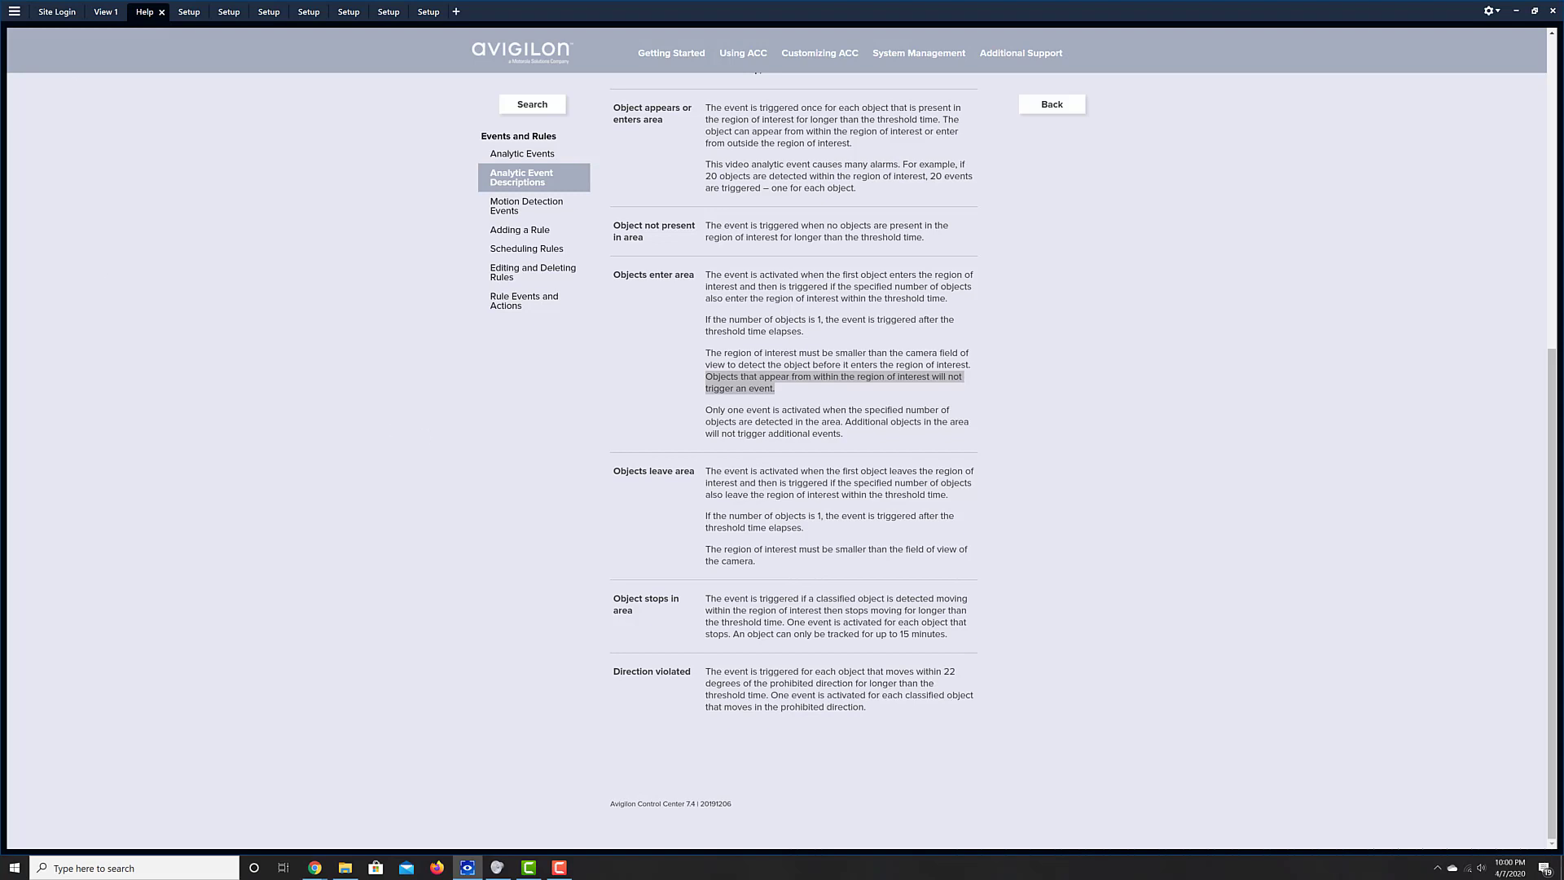
{"action": "left_click", "coordinate": [104, 13]}
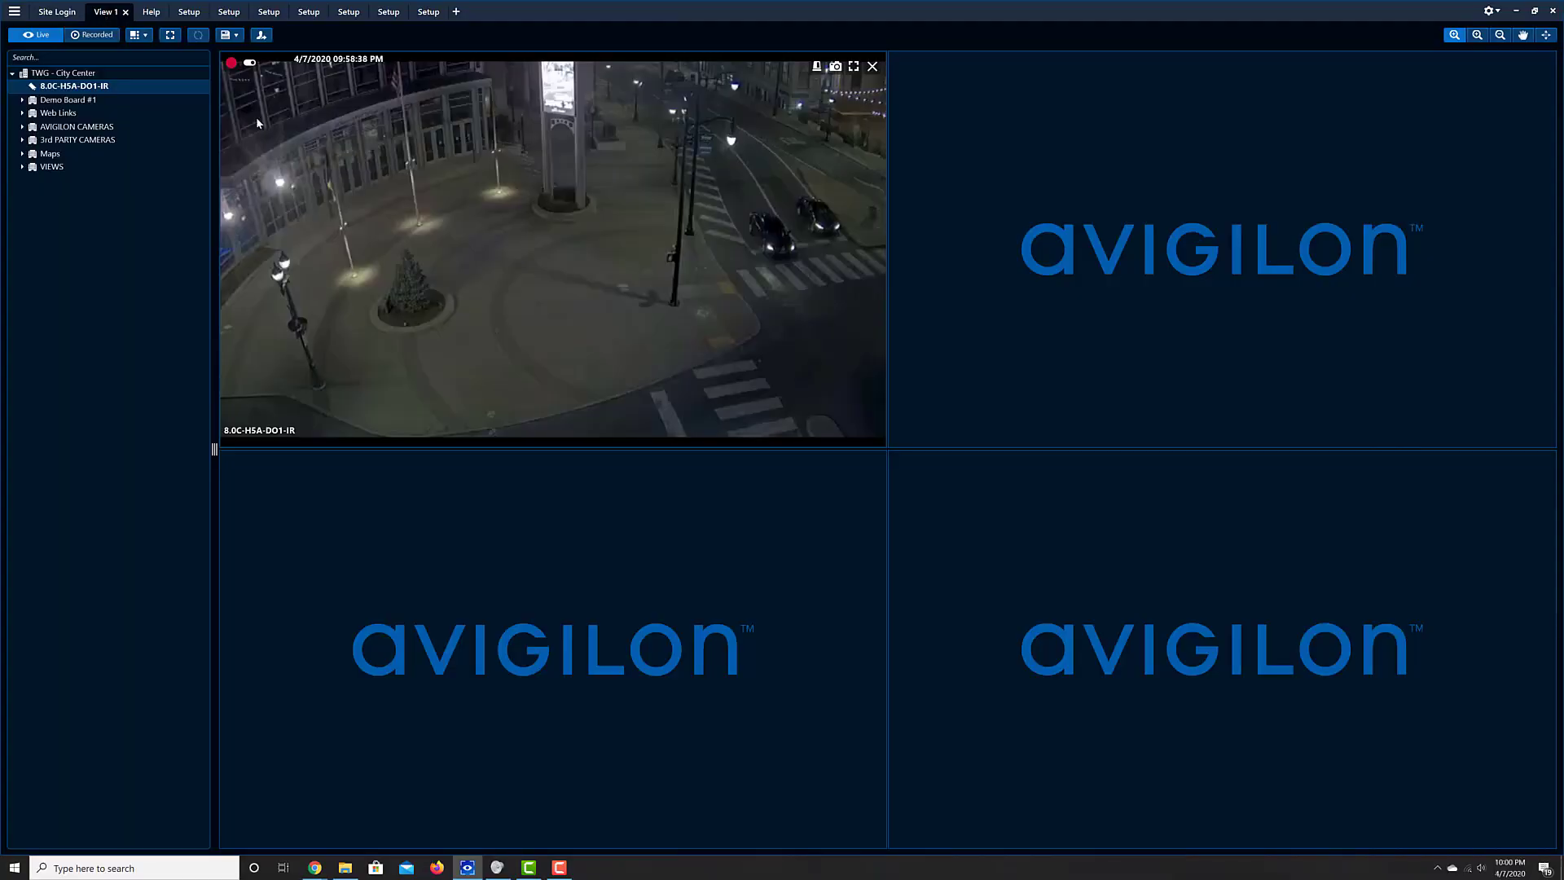
Open the 8.0C-H5A-DO1-IR camera's Test analytic event for editing.
{"action": "right_click", "coordinate": [481, 214]}
{"action": "left_click", "coordinate": [513, 364]}
{"action": "left_click", "coordinate": [522, 429]}
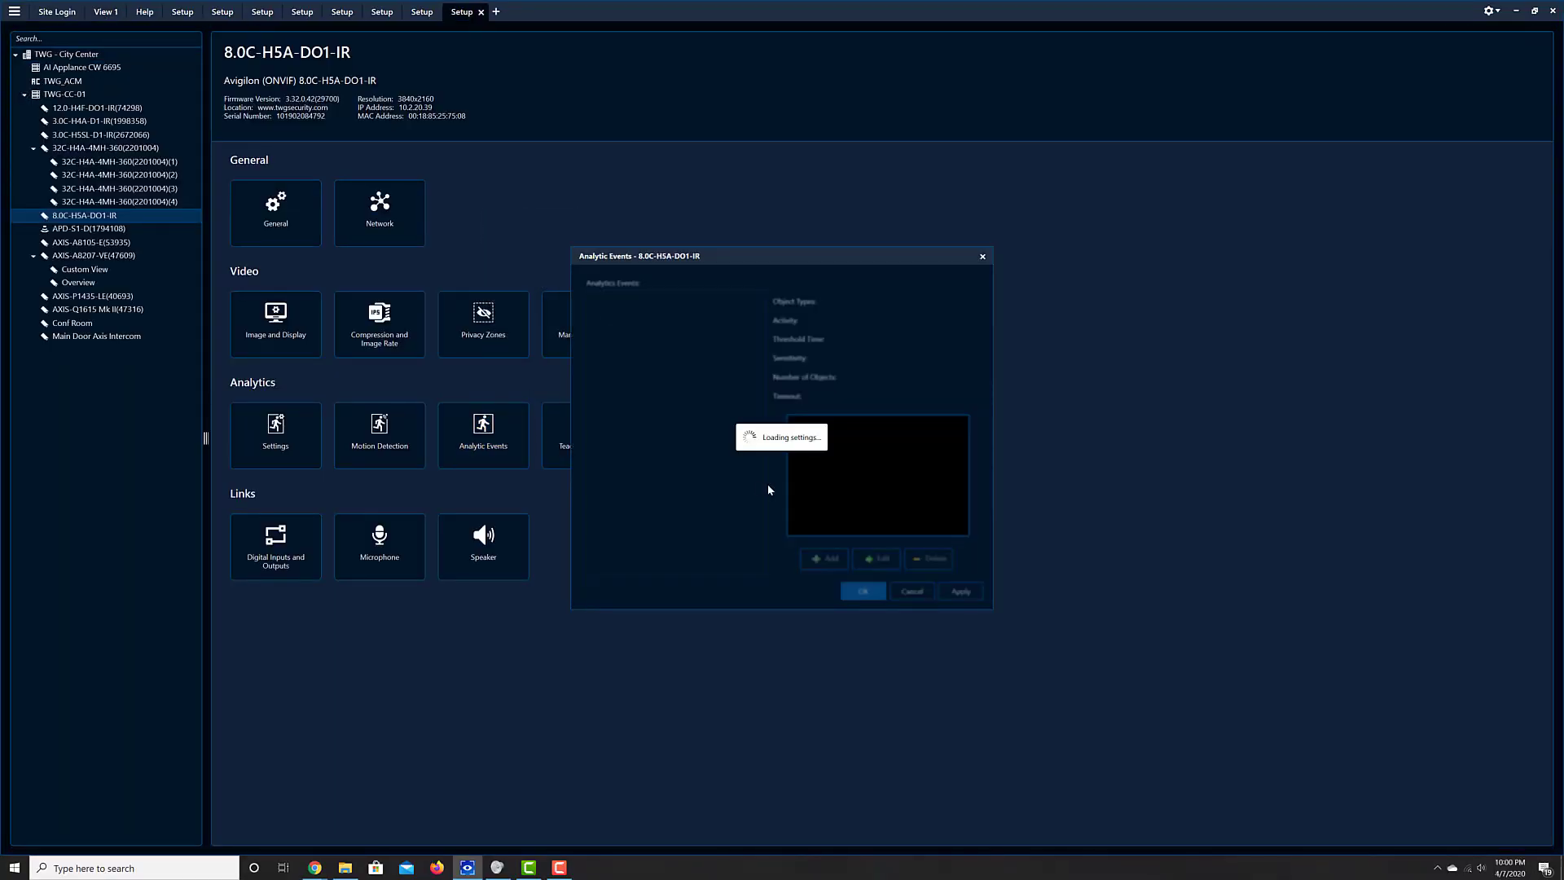
{"action": "left_click", "coordinate": [876, 578]}
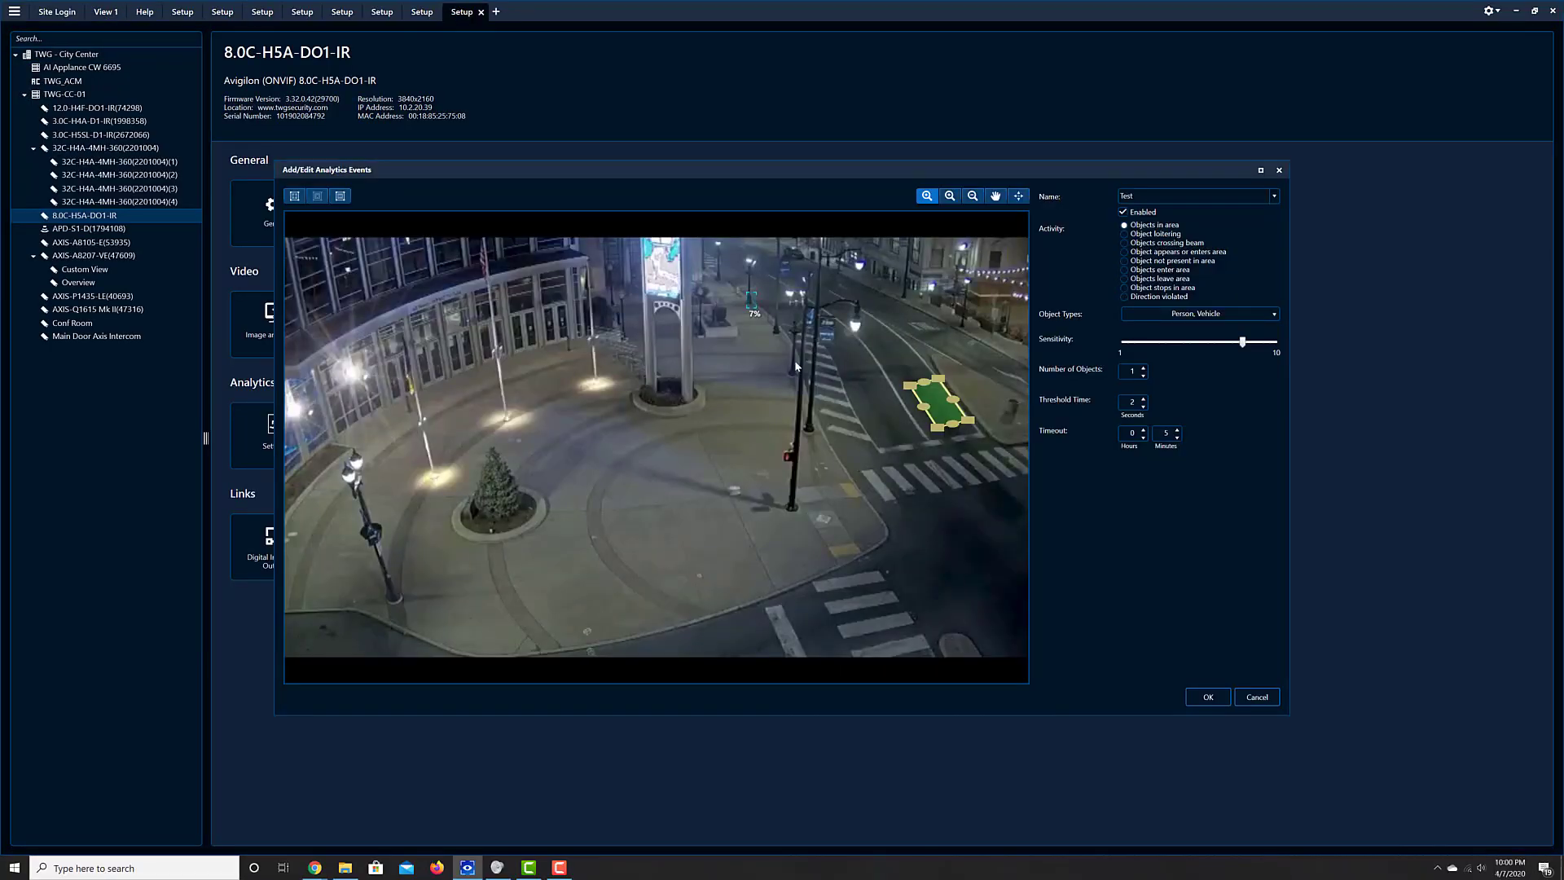
Place the region of interest over the building's entrance doors, extend its lower corner downward, and set the number of objects to 20.
{"action": "left_click_drag", "start_coordinate": [932, 391], "coordinate": [576, 323]}
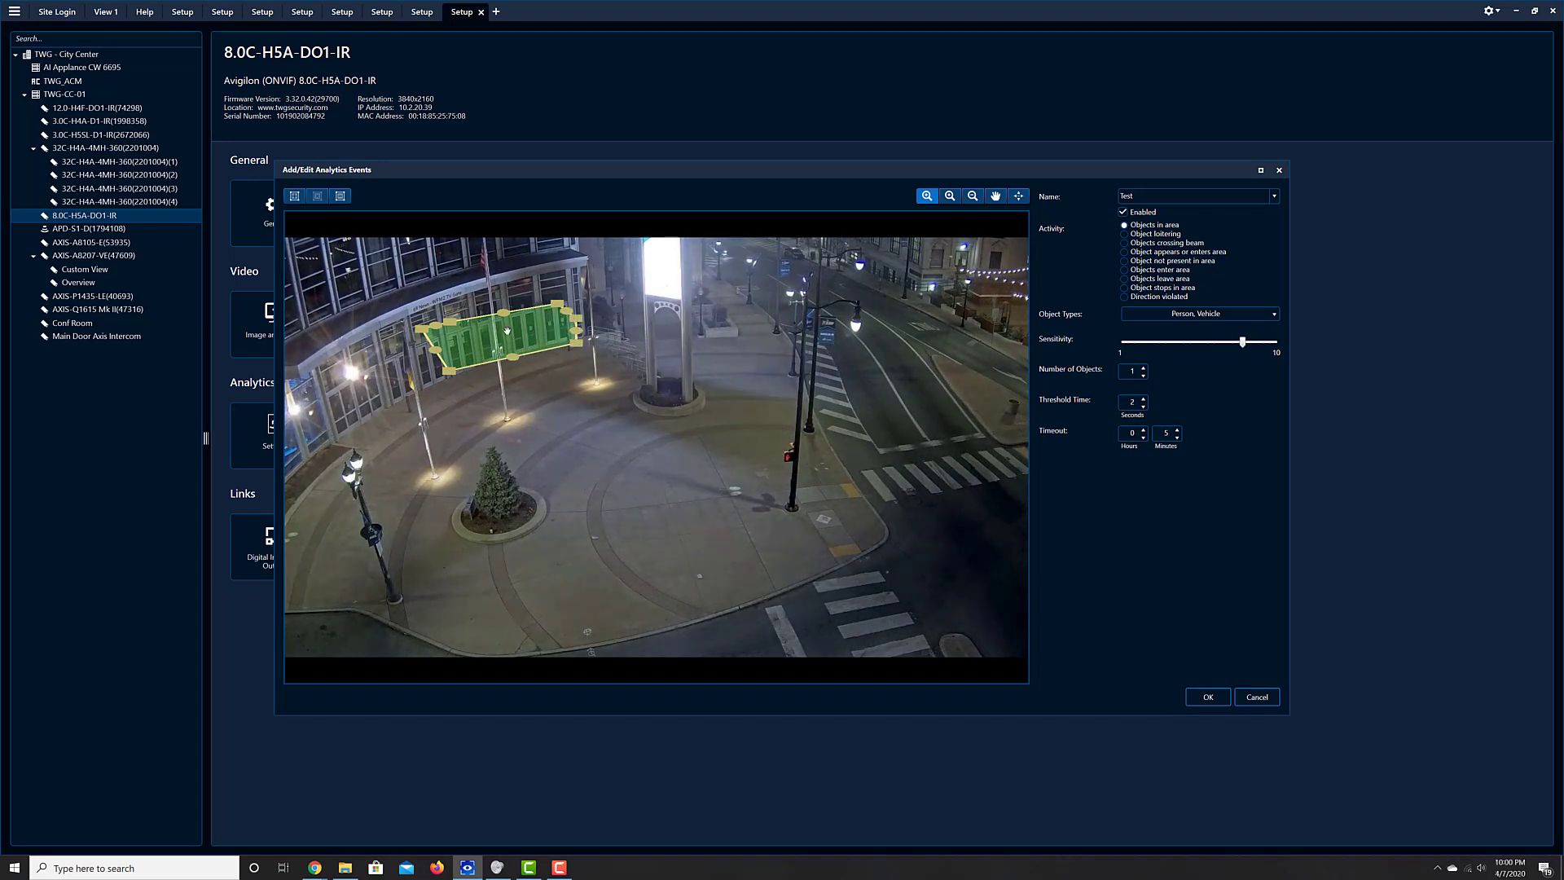
{"action": "left_click_drag", "start_coordinate": [447, 369], "coordinate": [445, 395]}
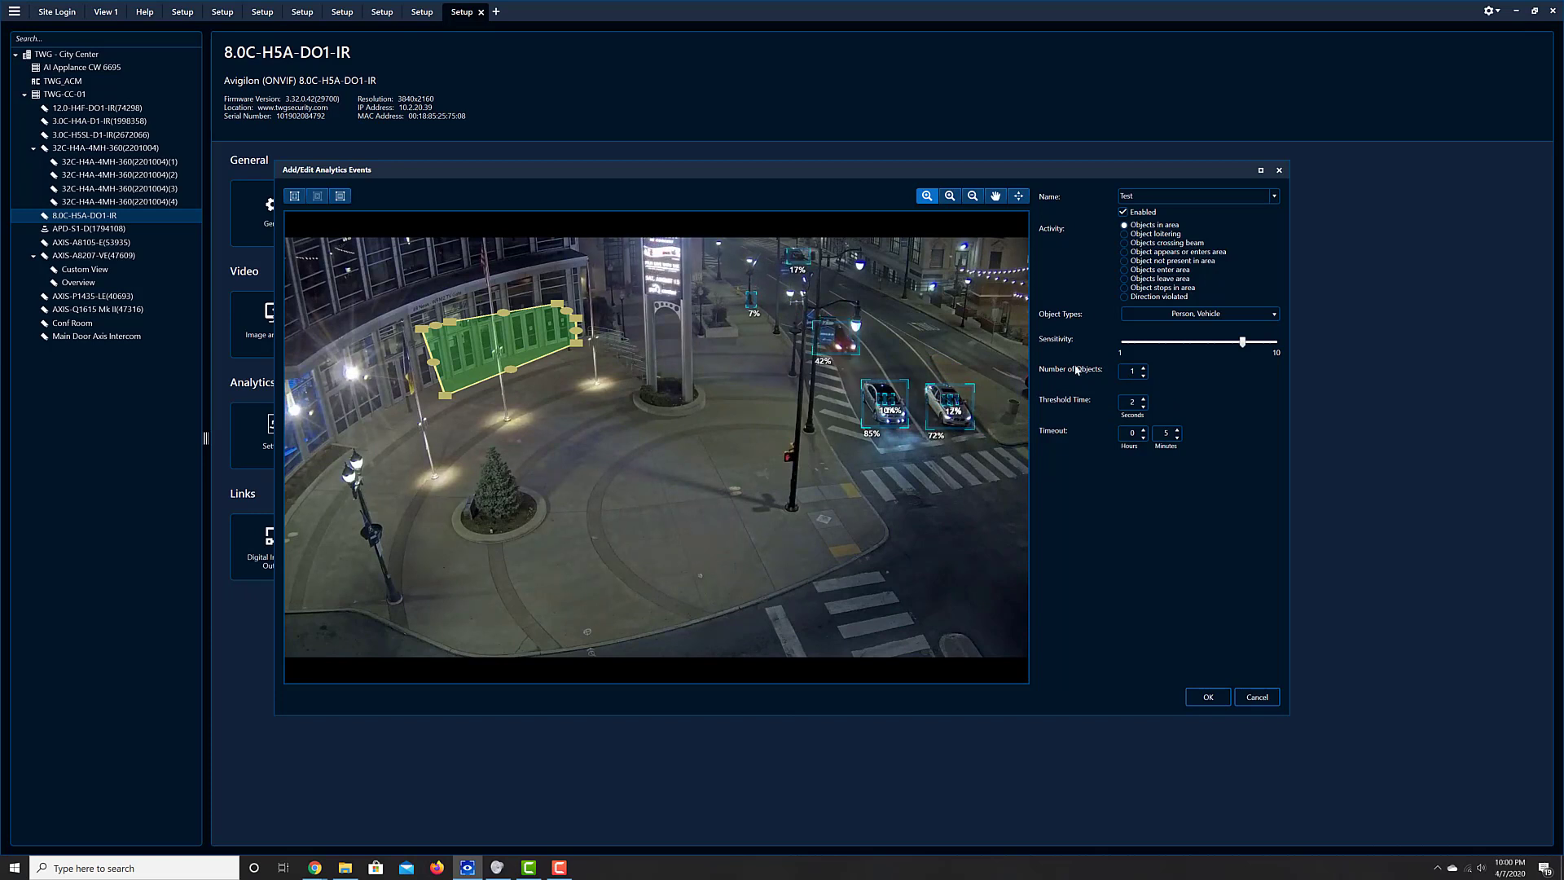
{"action": "left_click", "coordinate": [1130, 373]}
{"action": "type", "text": "20"}
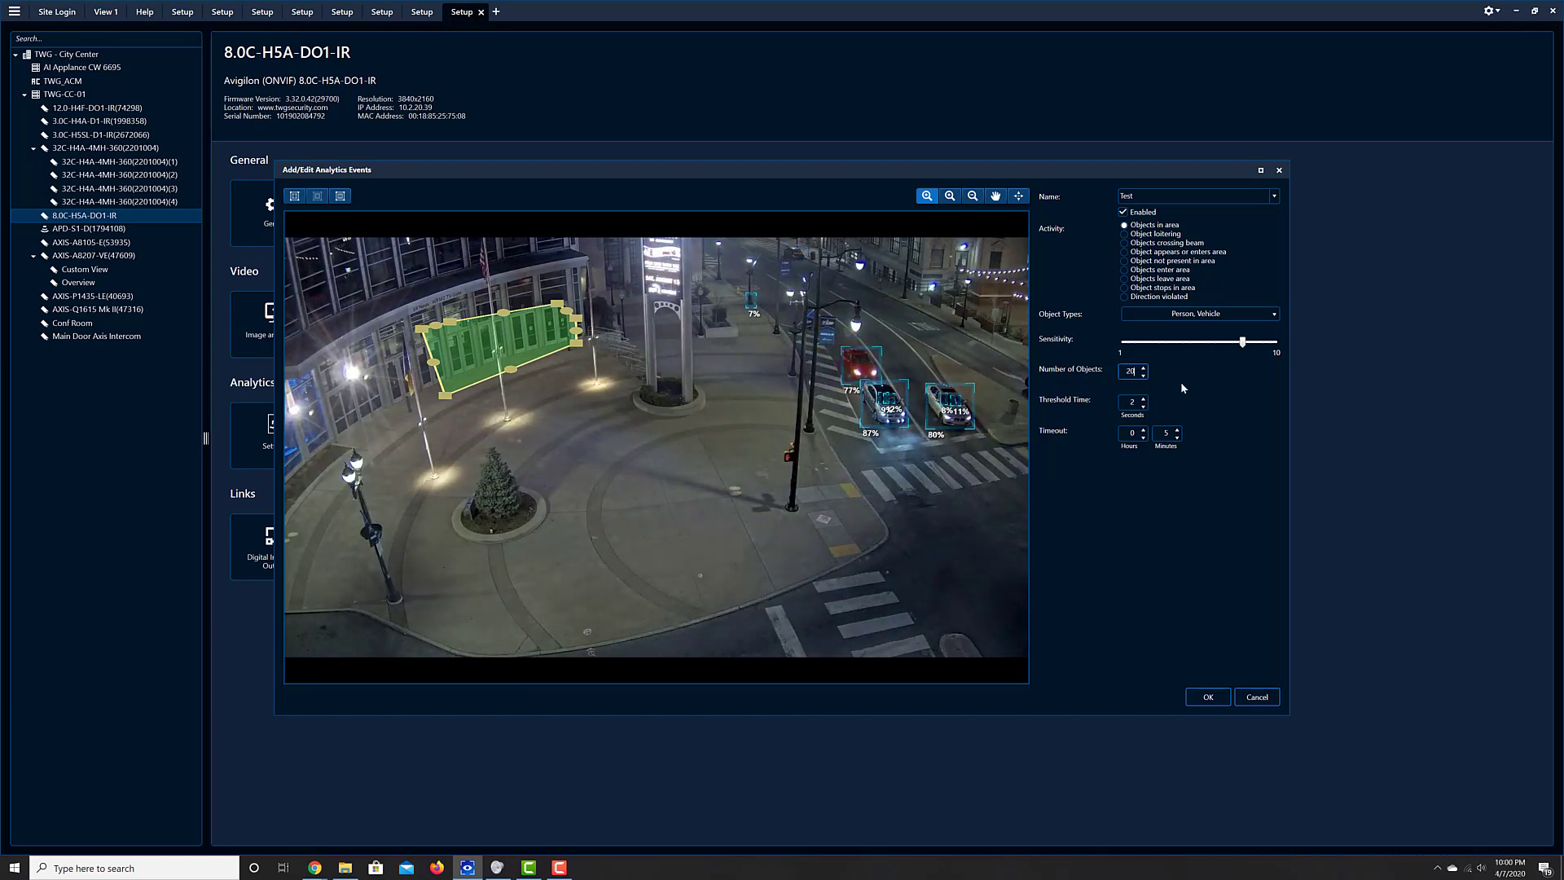
{"action": "left_click", "coordinate": [1143, 368]}
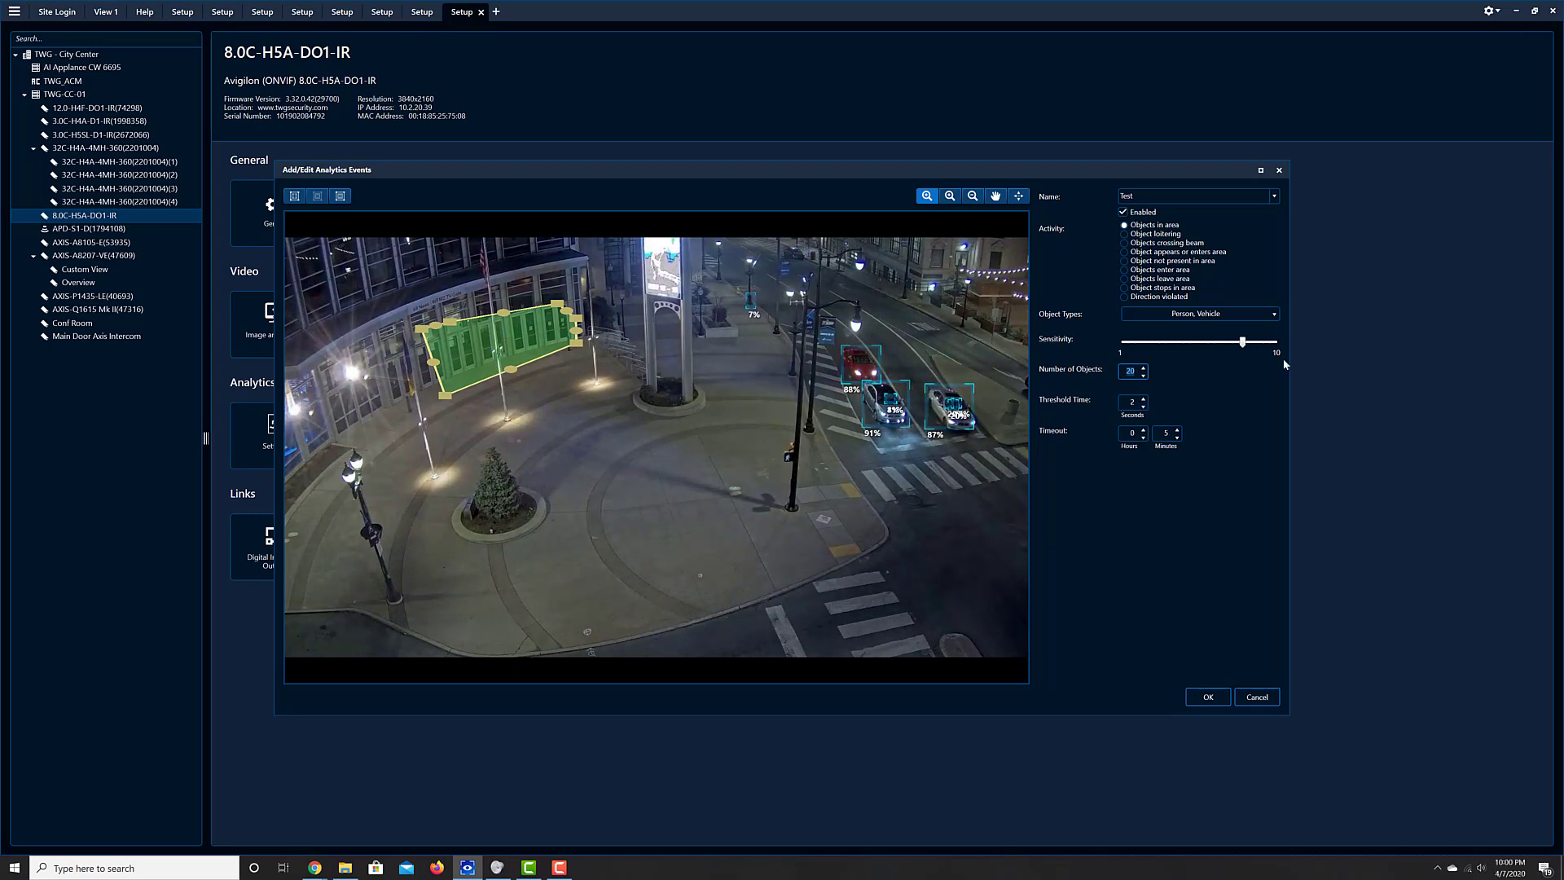
Check the object type options for the Test event and discard the event changes.
{"action": "left_click", "coordinate": [1224, 314]}
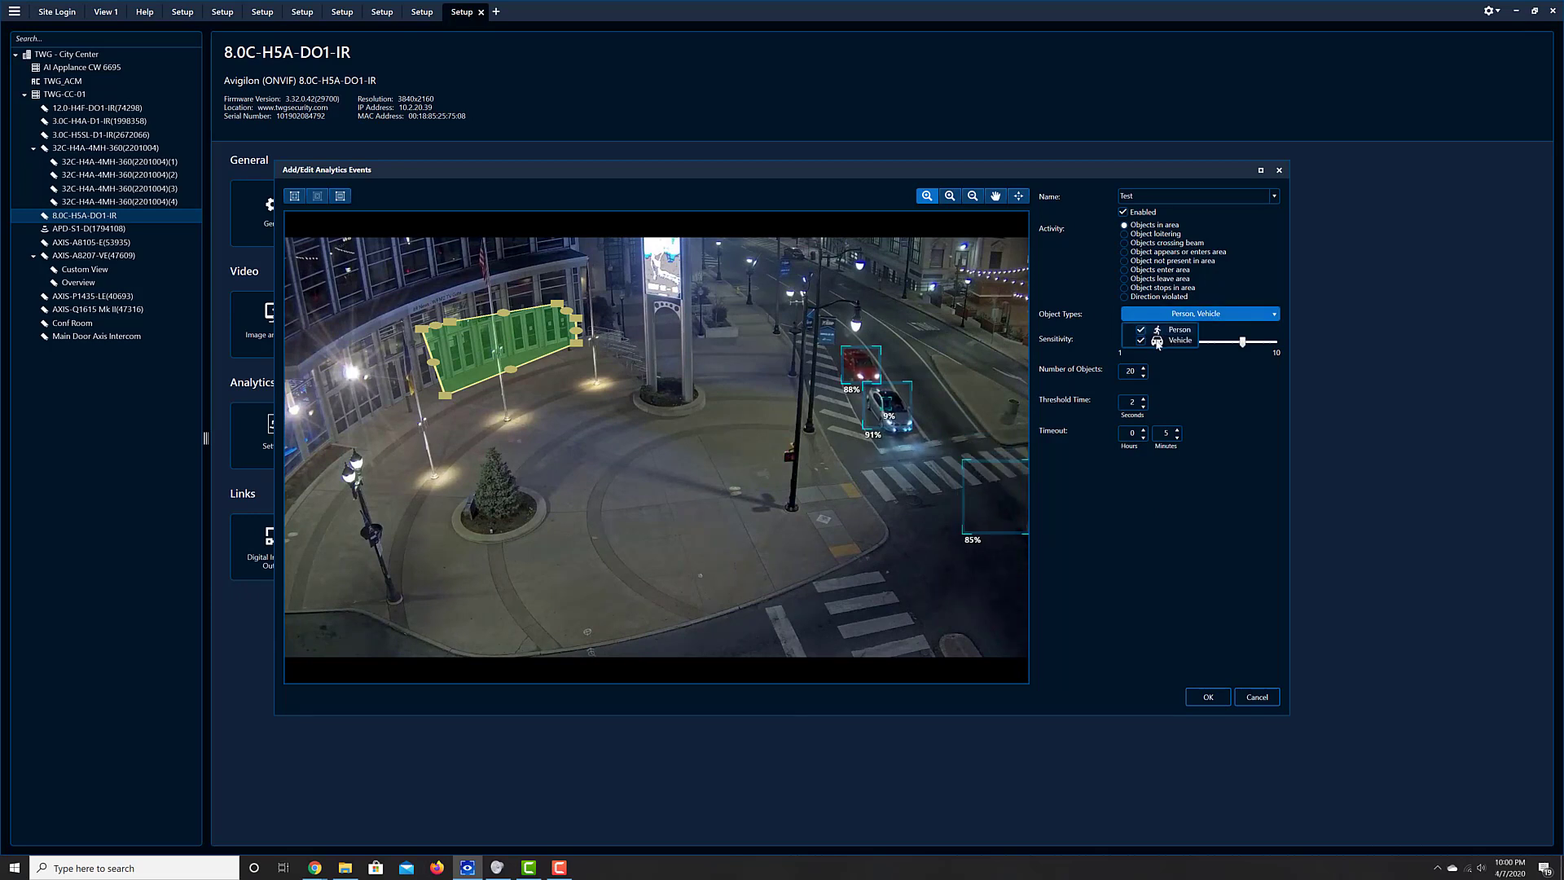
{"action": "left_click", "coordinate": [1257, 697]}
{"action": "left_click", "coordinate": [904, 611]}
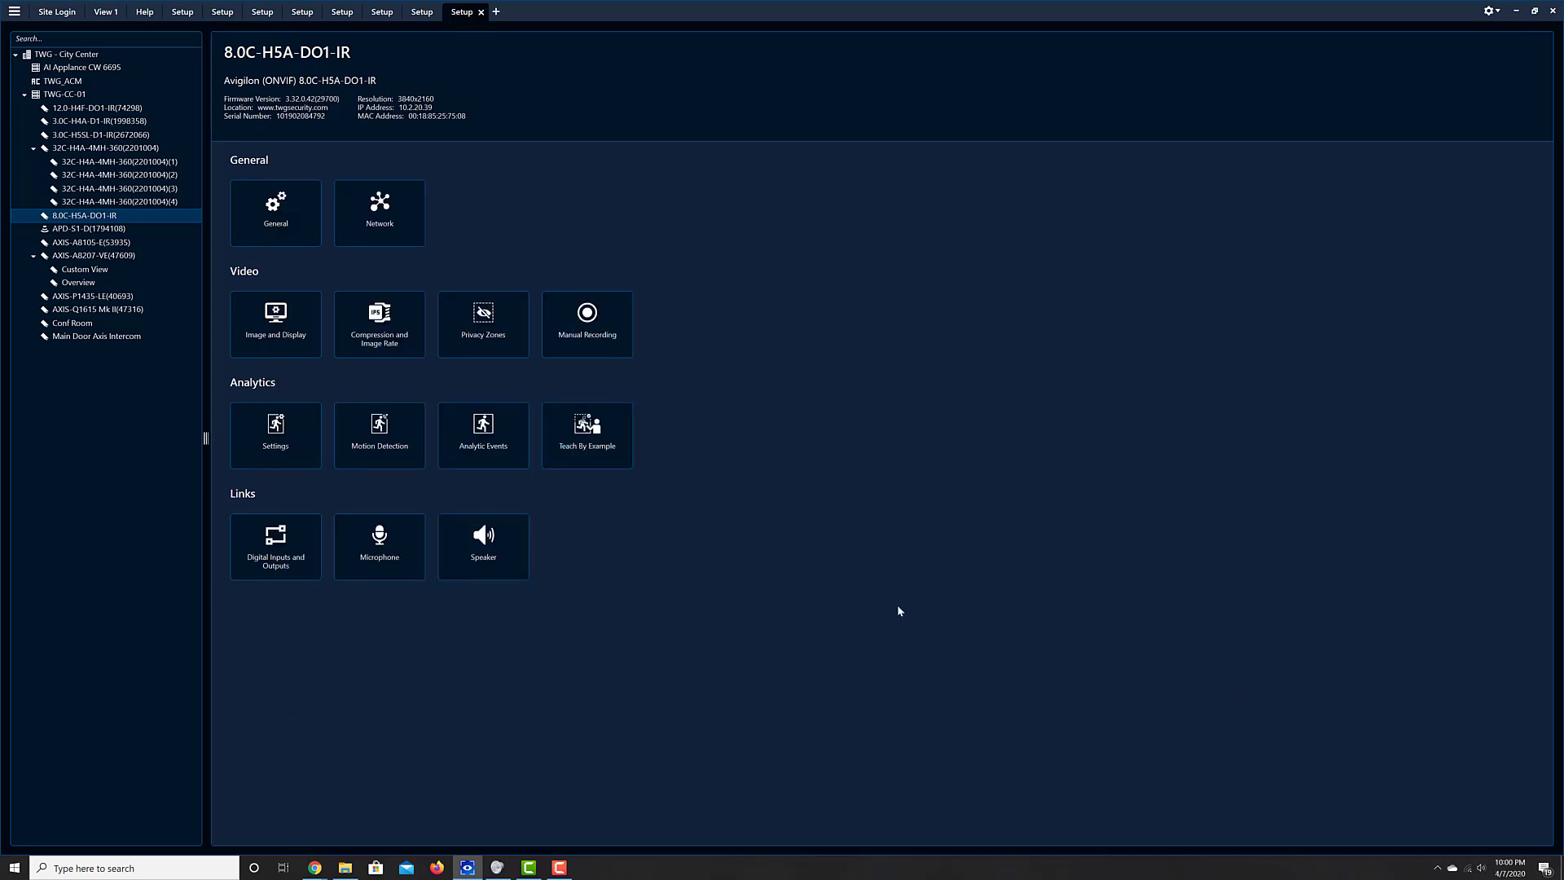
Consult the help description for Object stops in area and go back up to the Object loitering description.
{"action": "left_click", "coordinate": [106, 12]}
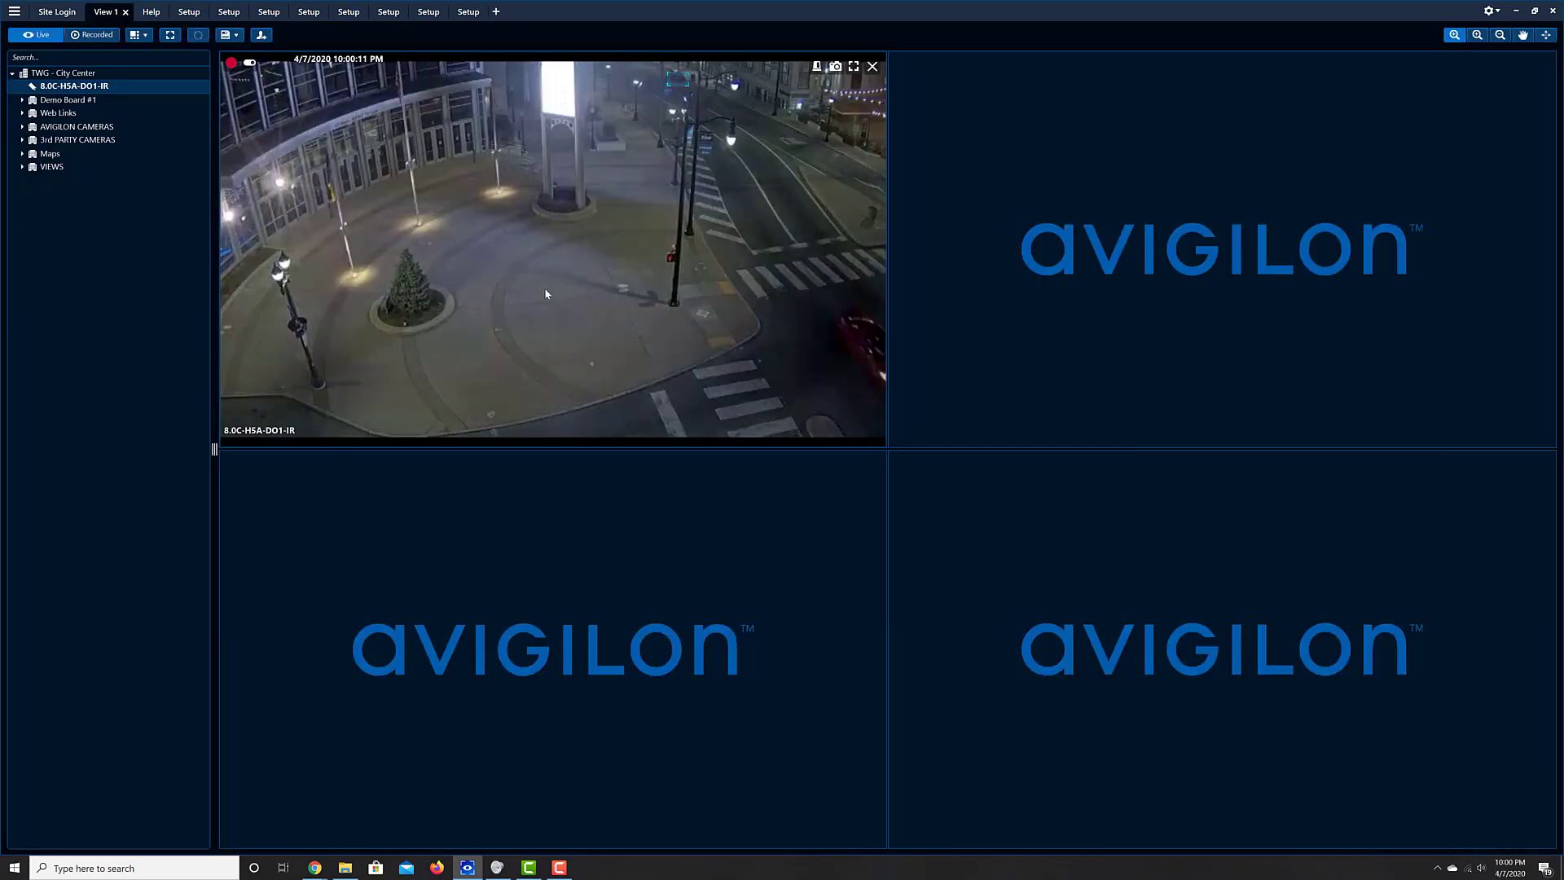
{"action": "right_click", "coordinate": [544, 287]}
{"action": "left_click", "coordinate": [152, 12]}
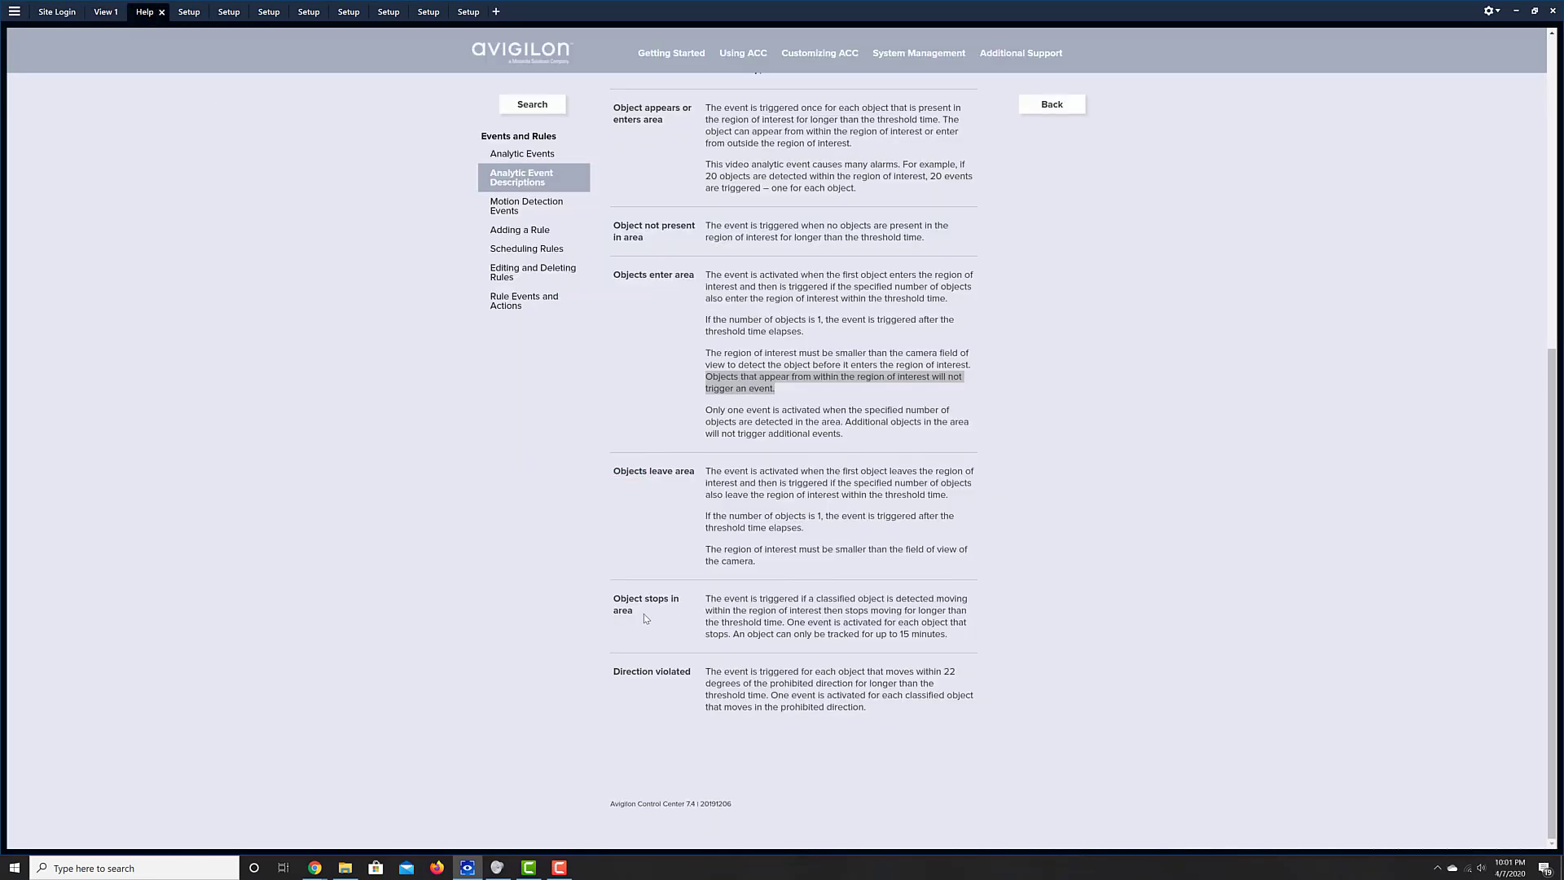
{"action": "left_click", "coordinate": [616, 600]}
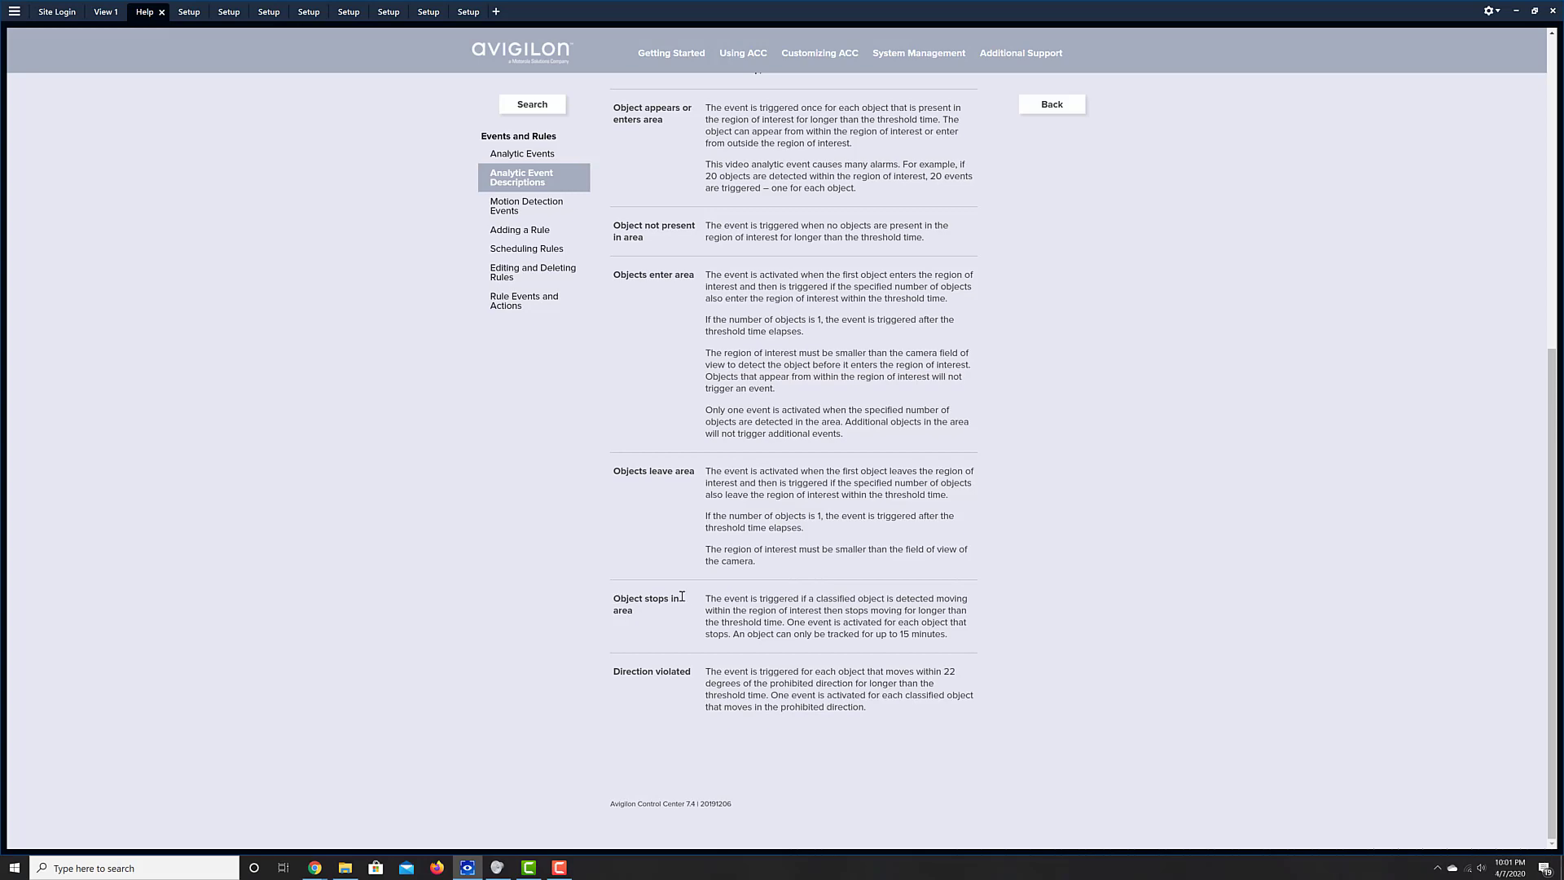
{"action": "scroll", "coordinate": [716, 619], "scroll_direction": "up", "scroll_amount": 4}
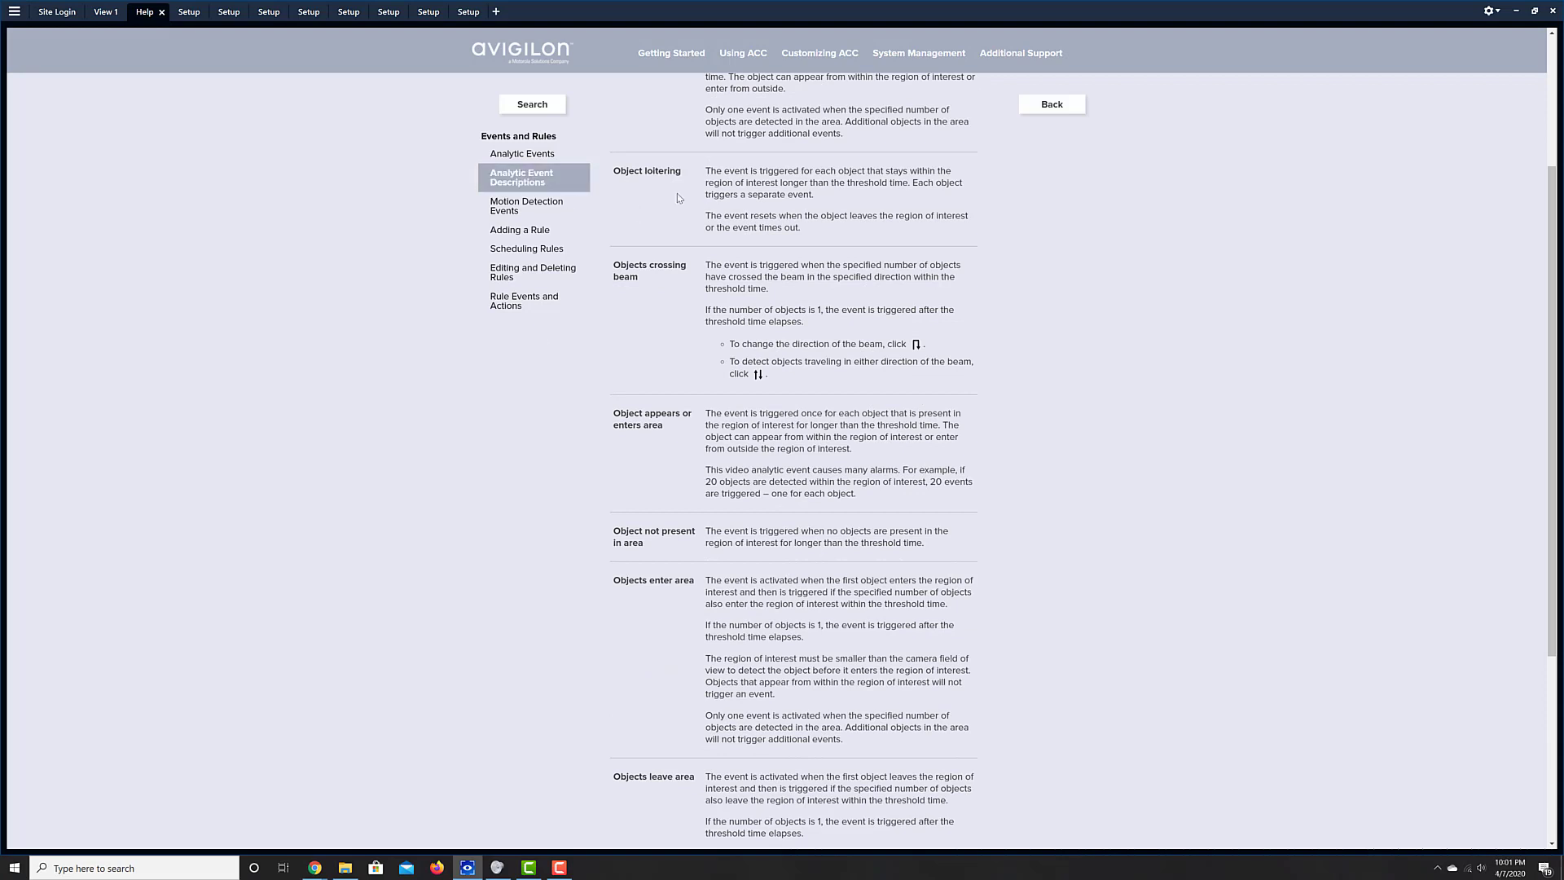
Consult the help description for Object stops in area and open the 8.0C-H5A-DO1-IR camera's Test analytic event for editing.
{"action": "scroll", "coordinate": [707, 207], "scroll_direction": "down", "scroll_amount": 4}
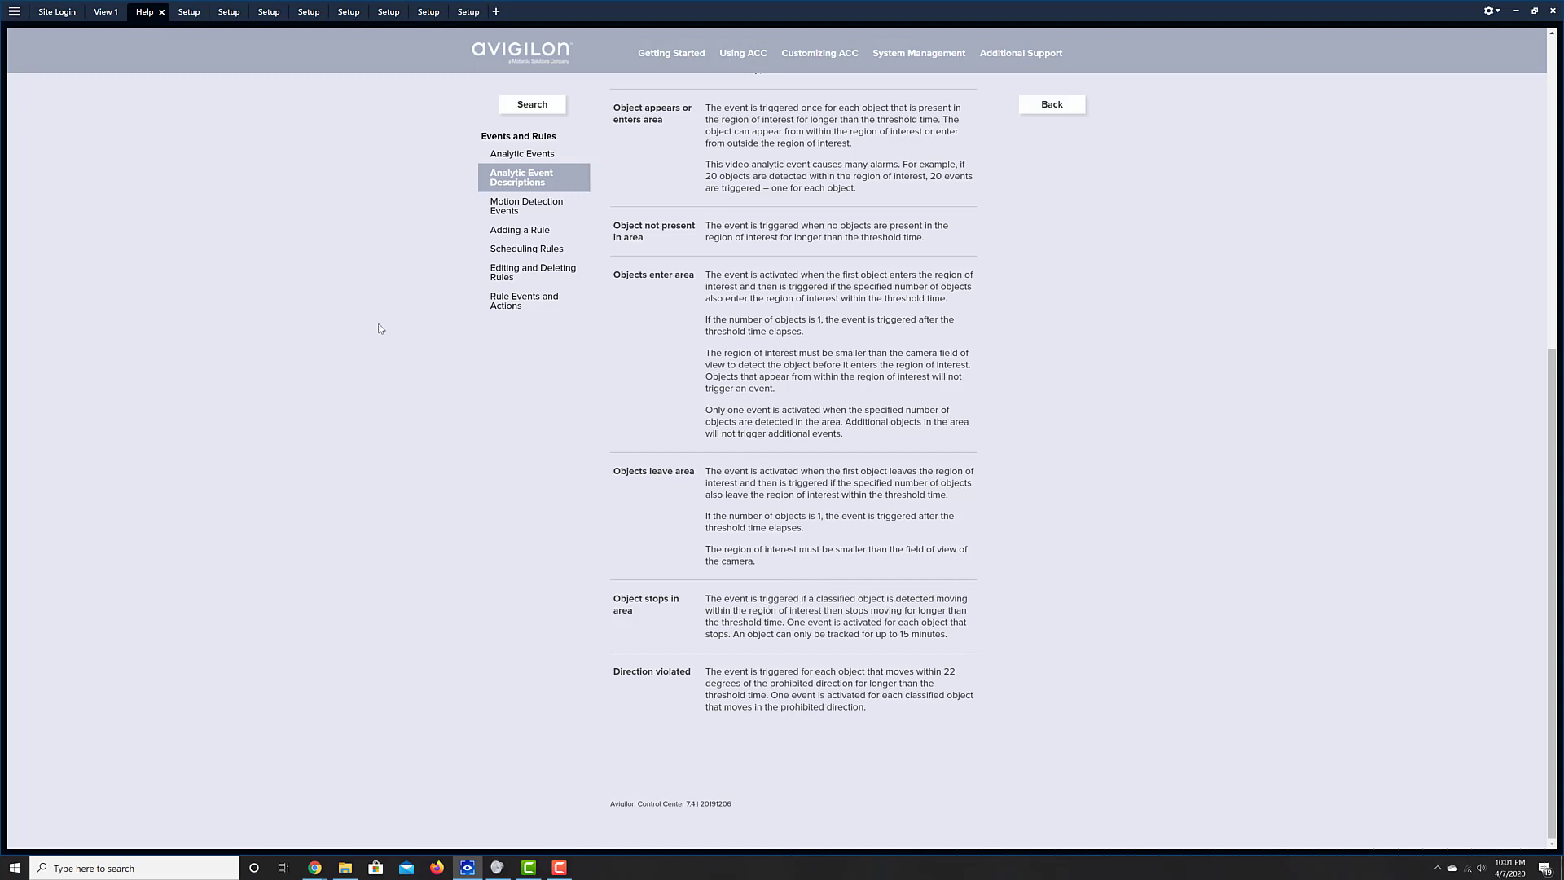
{"action": "left_click", "coordinate": [104, 11]}
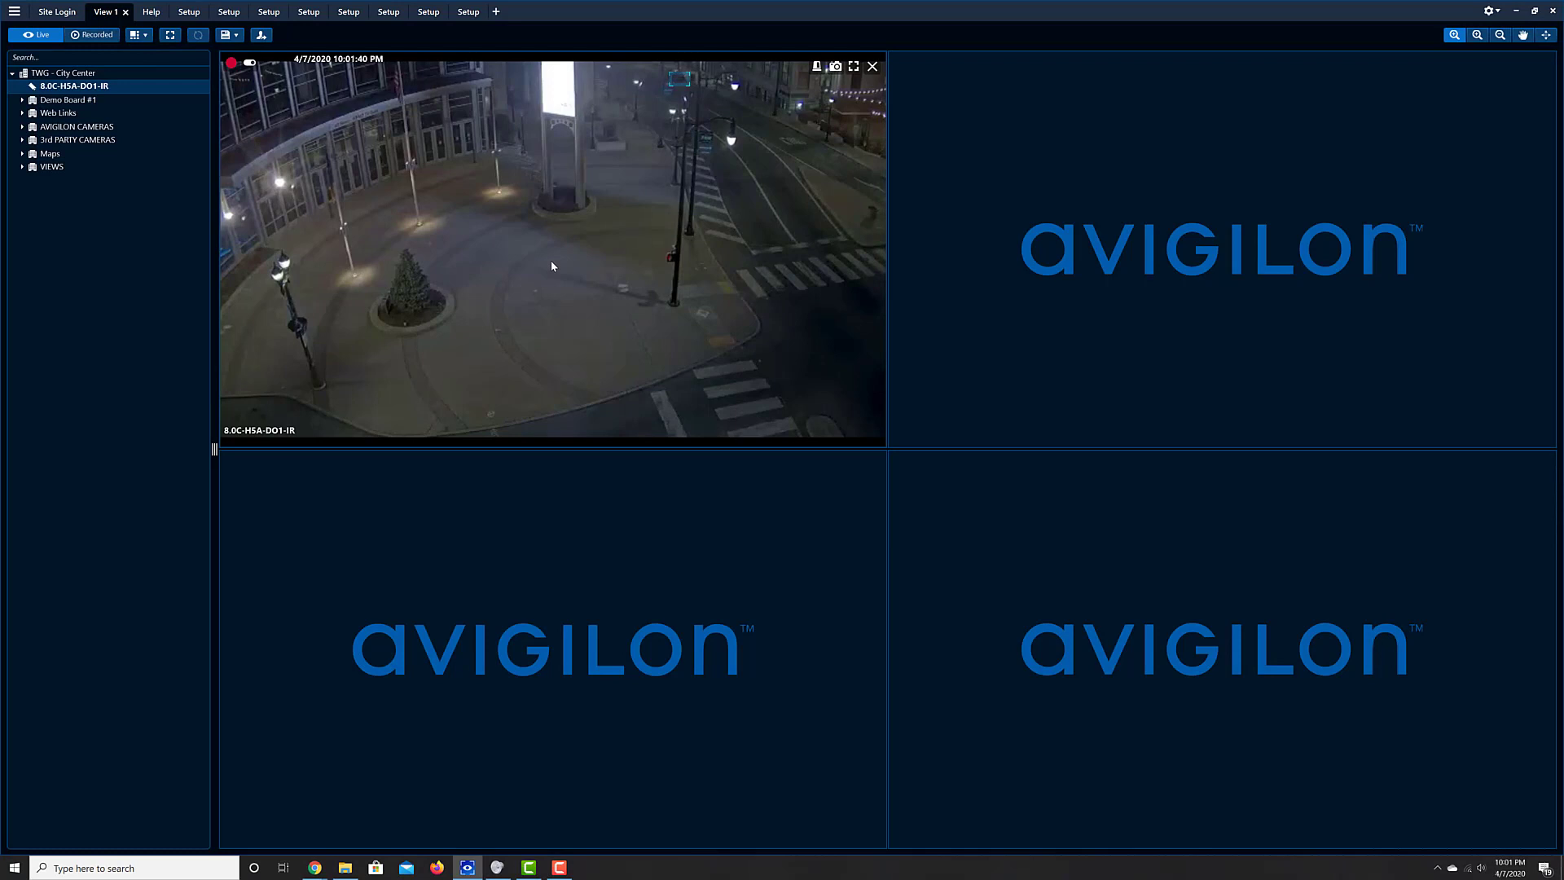
{"action": "right_click", "coordinate": [498, 212]}
{"action": "left_click", "coordinate": [541, 368]}
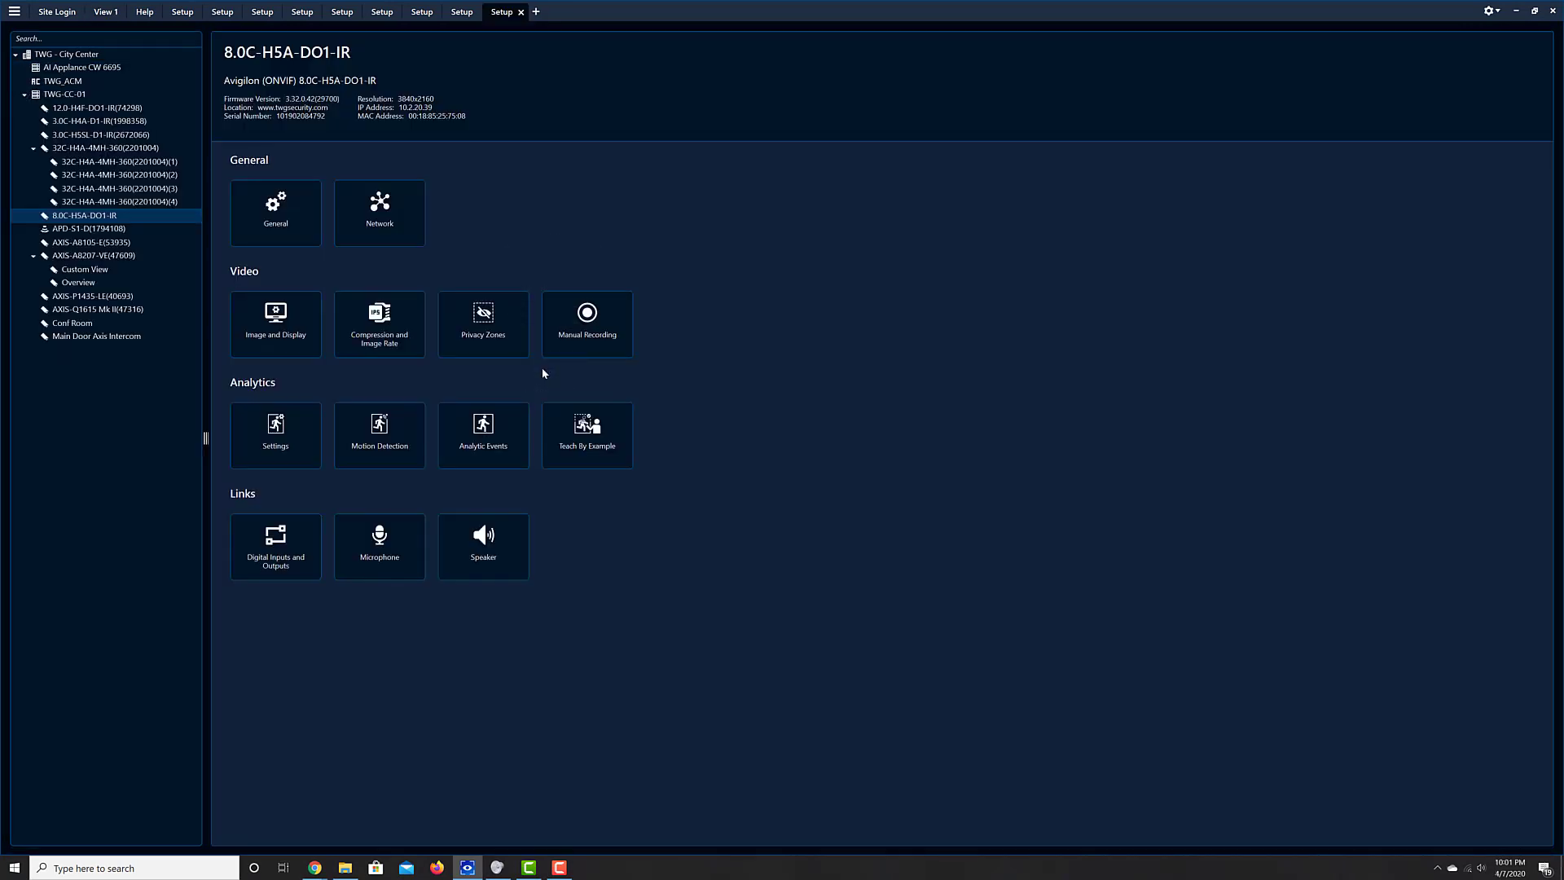
{"action": "left_click", "coordinate": [481, 440]}
{"action": "left_click", "coordinate": [878, 580]}
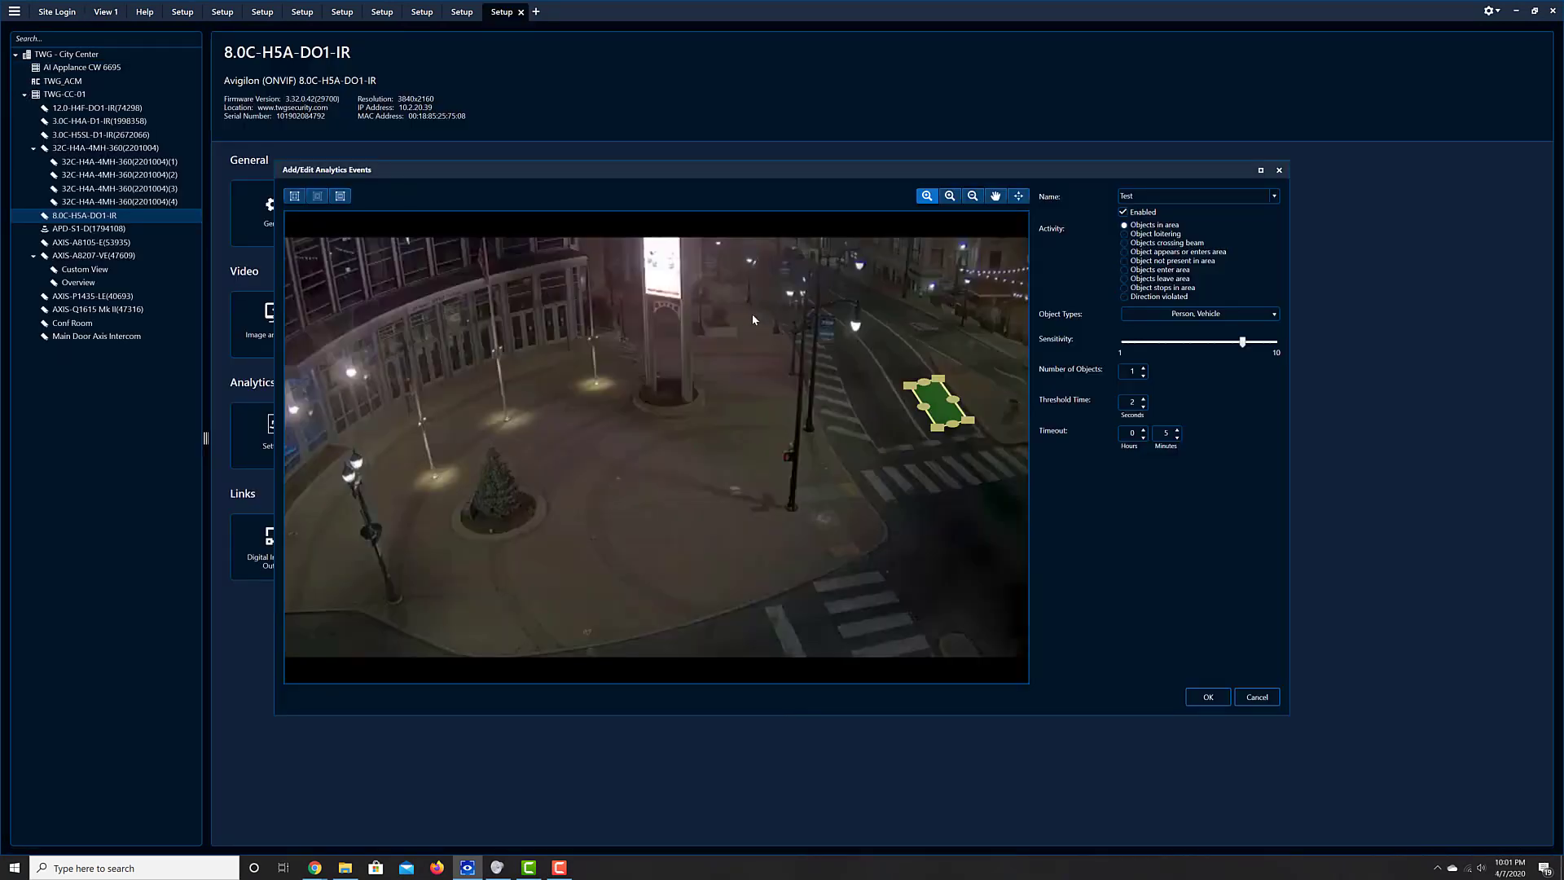
Fit the region of interest over the building's entrance doors and set the activity to Object stops in area.
{"action": "left_click_drag", "start_coordinate": [656, 352], "coordinate": [581, 291]}
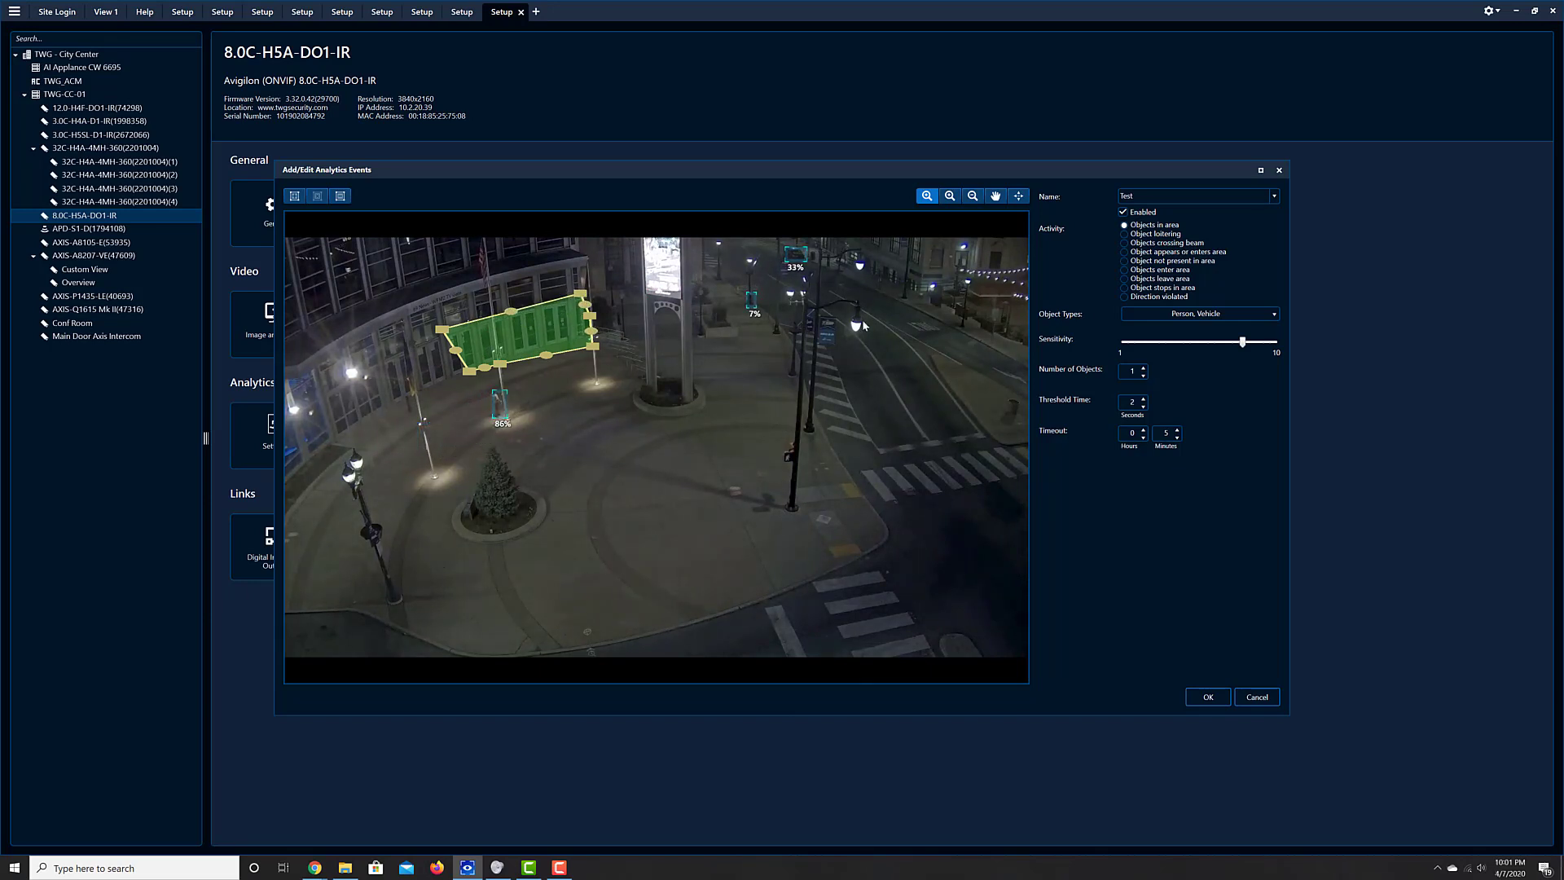
{"action": "left_click", "coordinate": [1125, 288]}
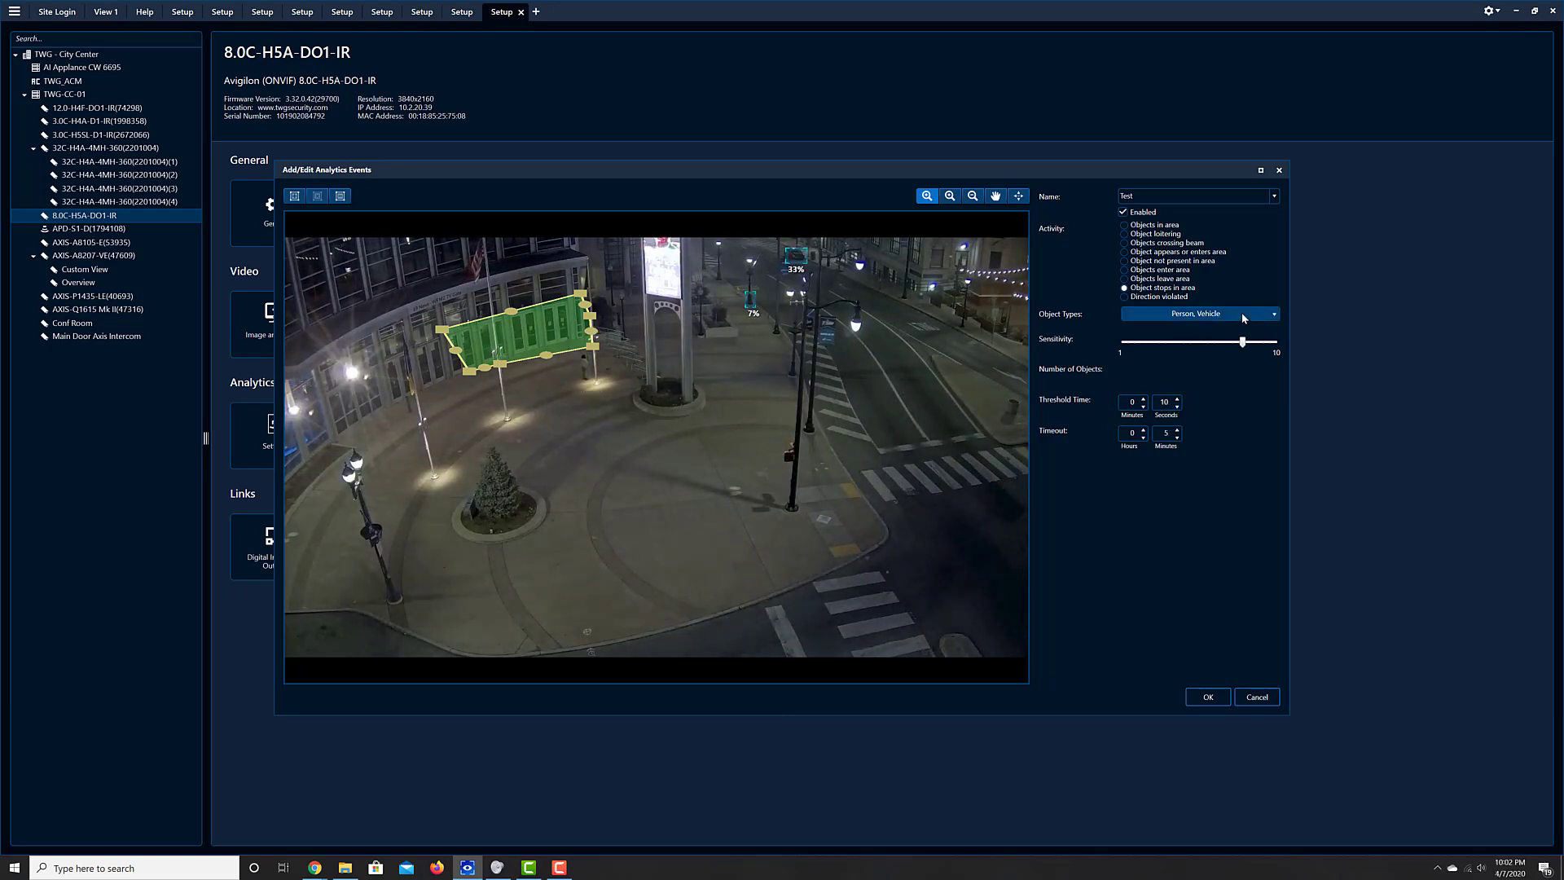
Check the object type options for the Object stops in area activity and discard the event changes.
{"action": "left_click", "coordinate": [1196, 316]}
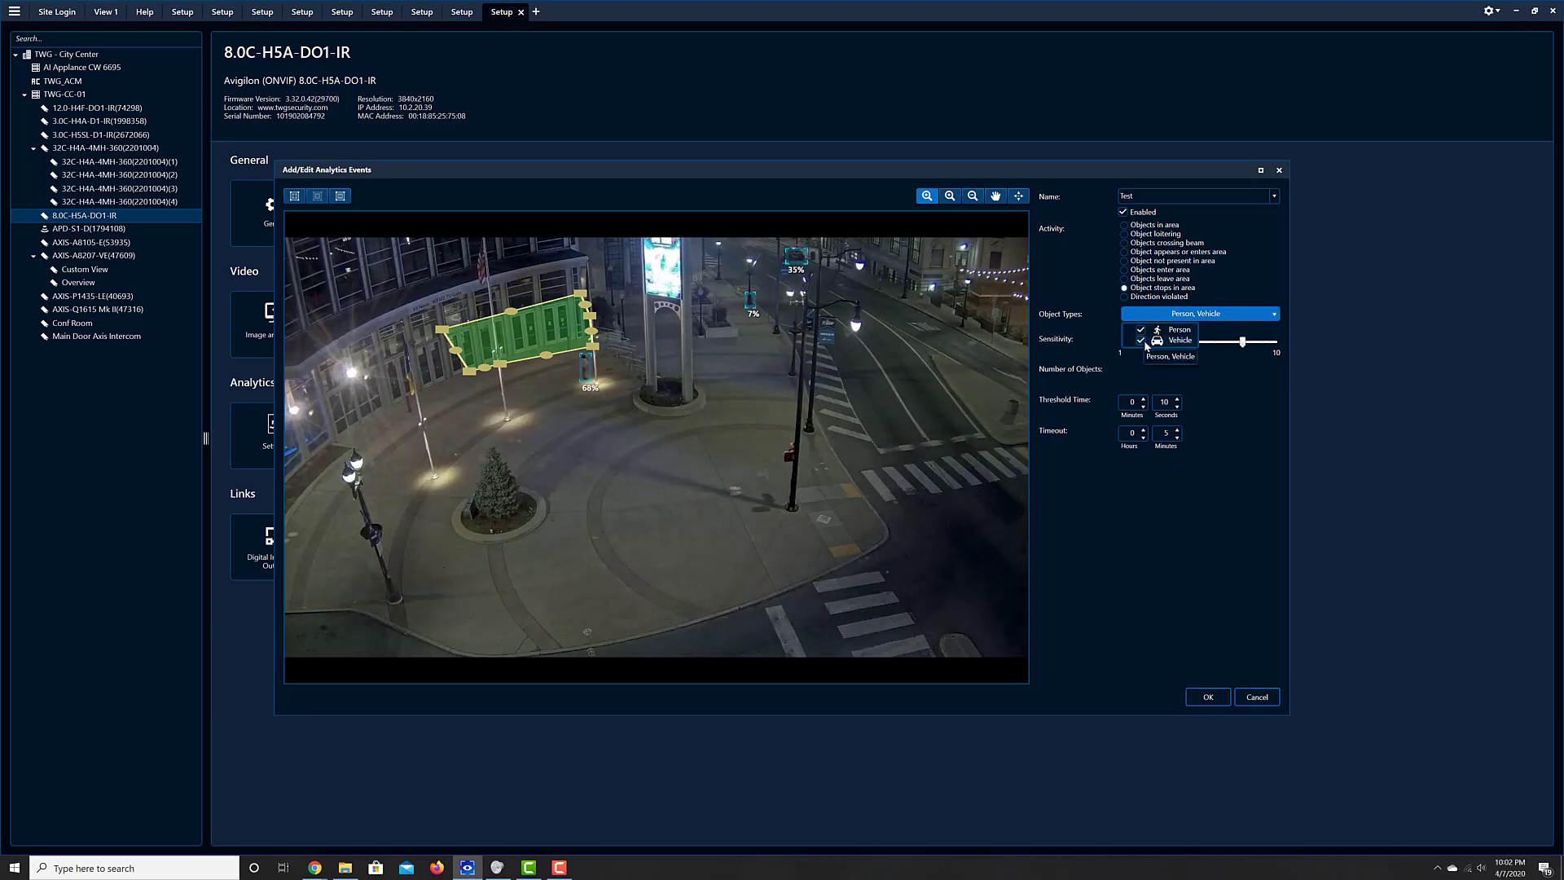
{"action": "left_click", "coordinate": [1266, 378]}
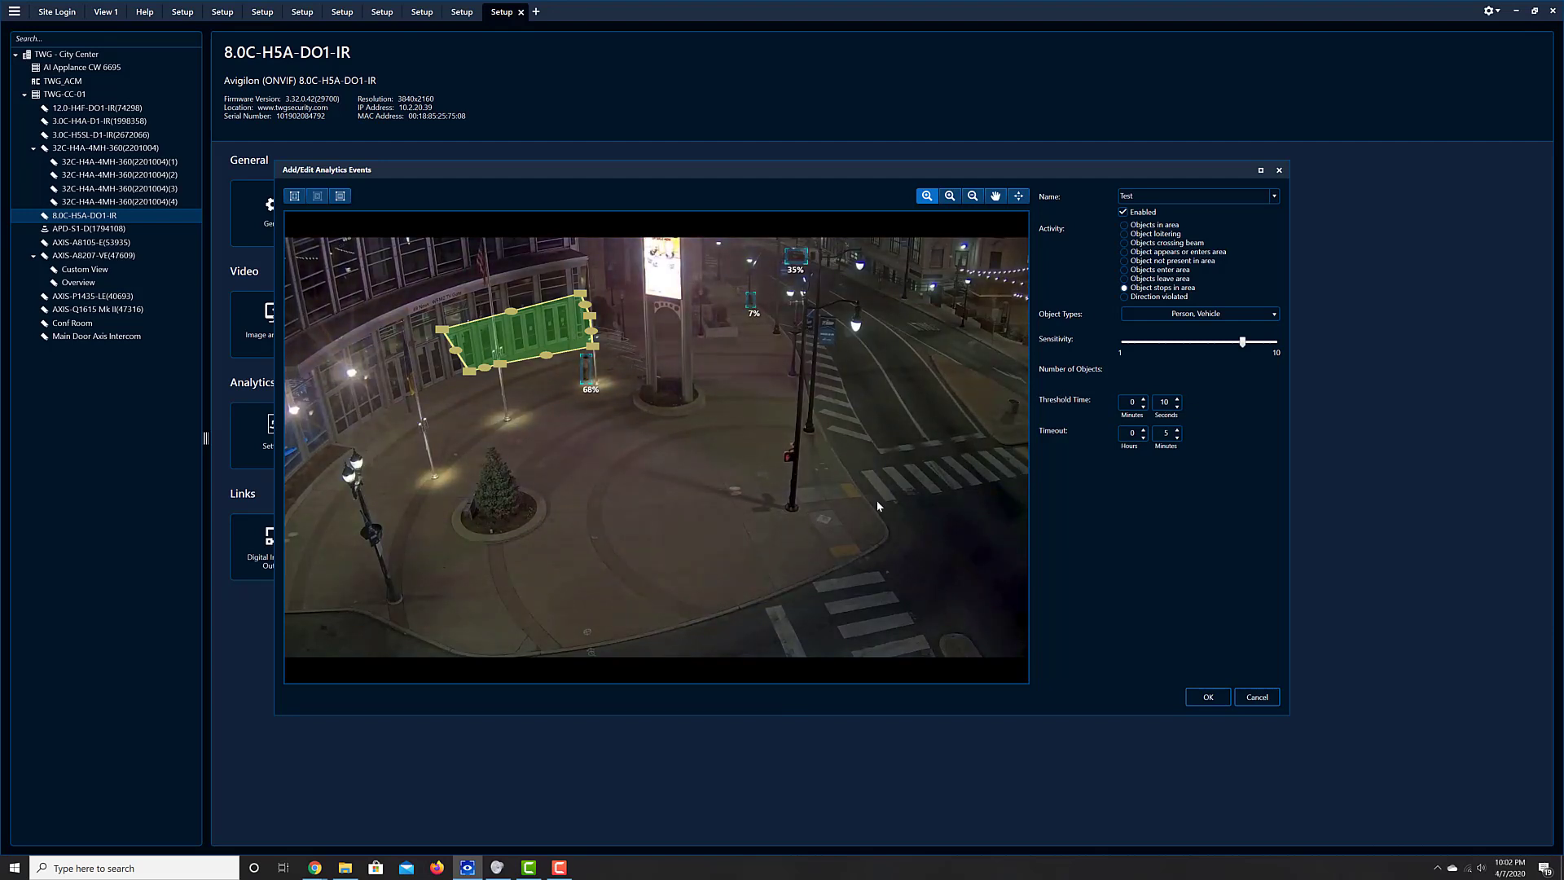
{"action": "left_click", "coordinate": [1258, 697]}
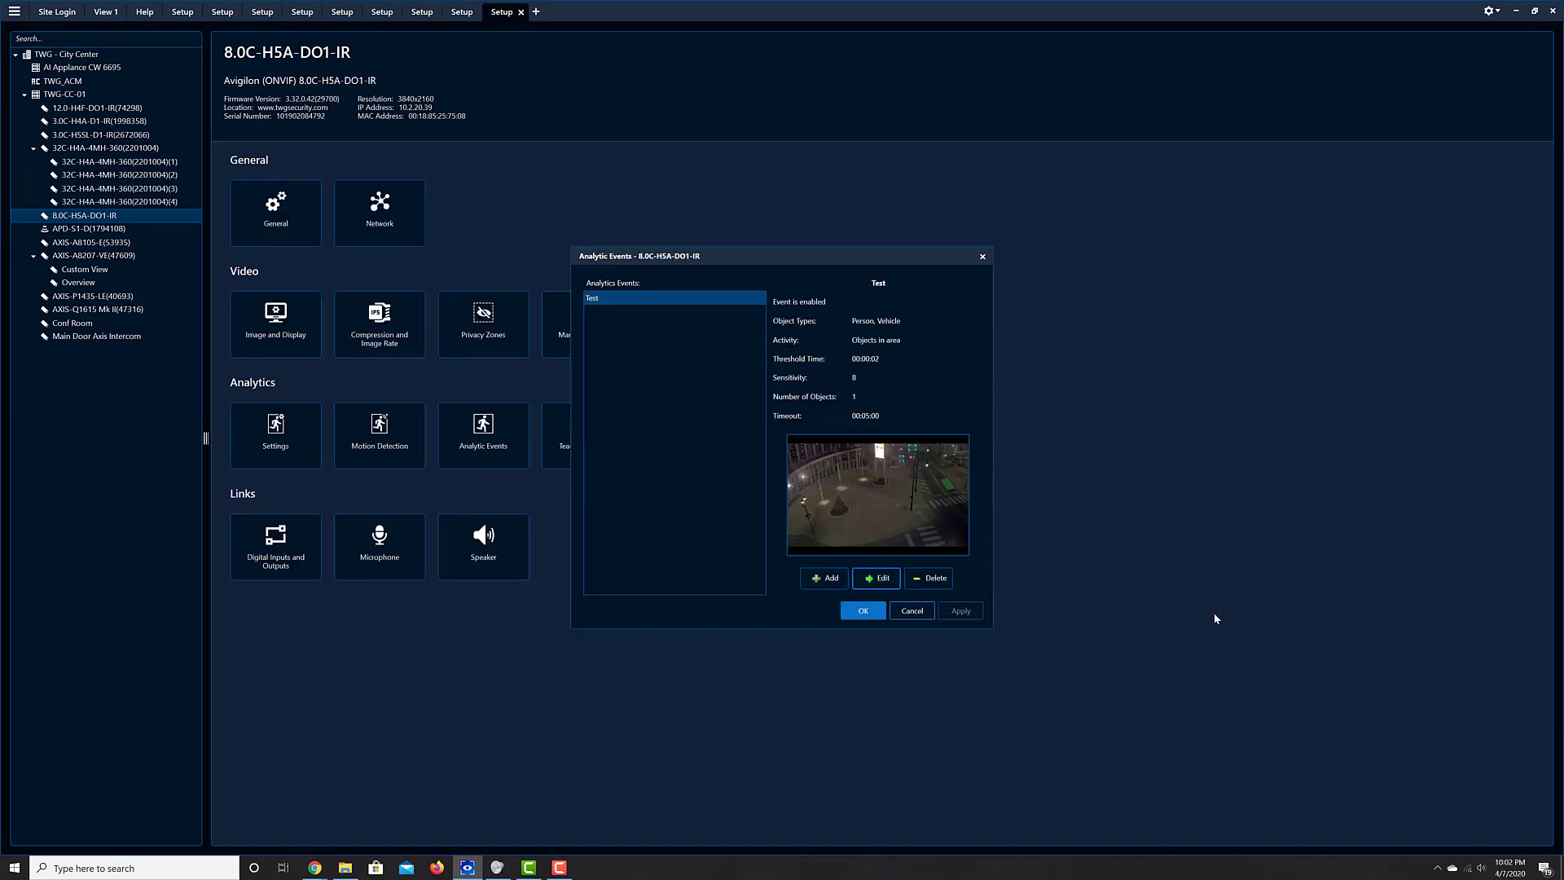
{"action": "left_click", "coordinate": [912, 611]}
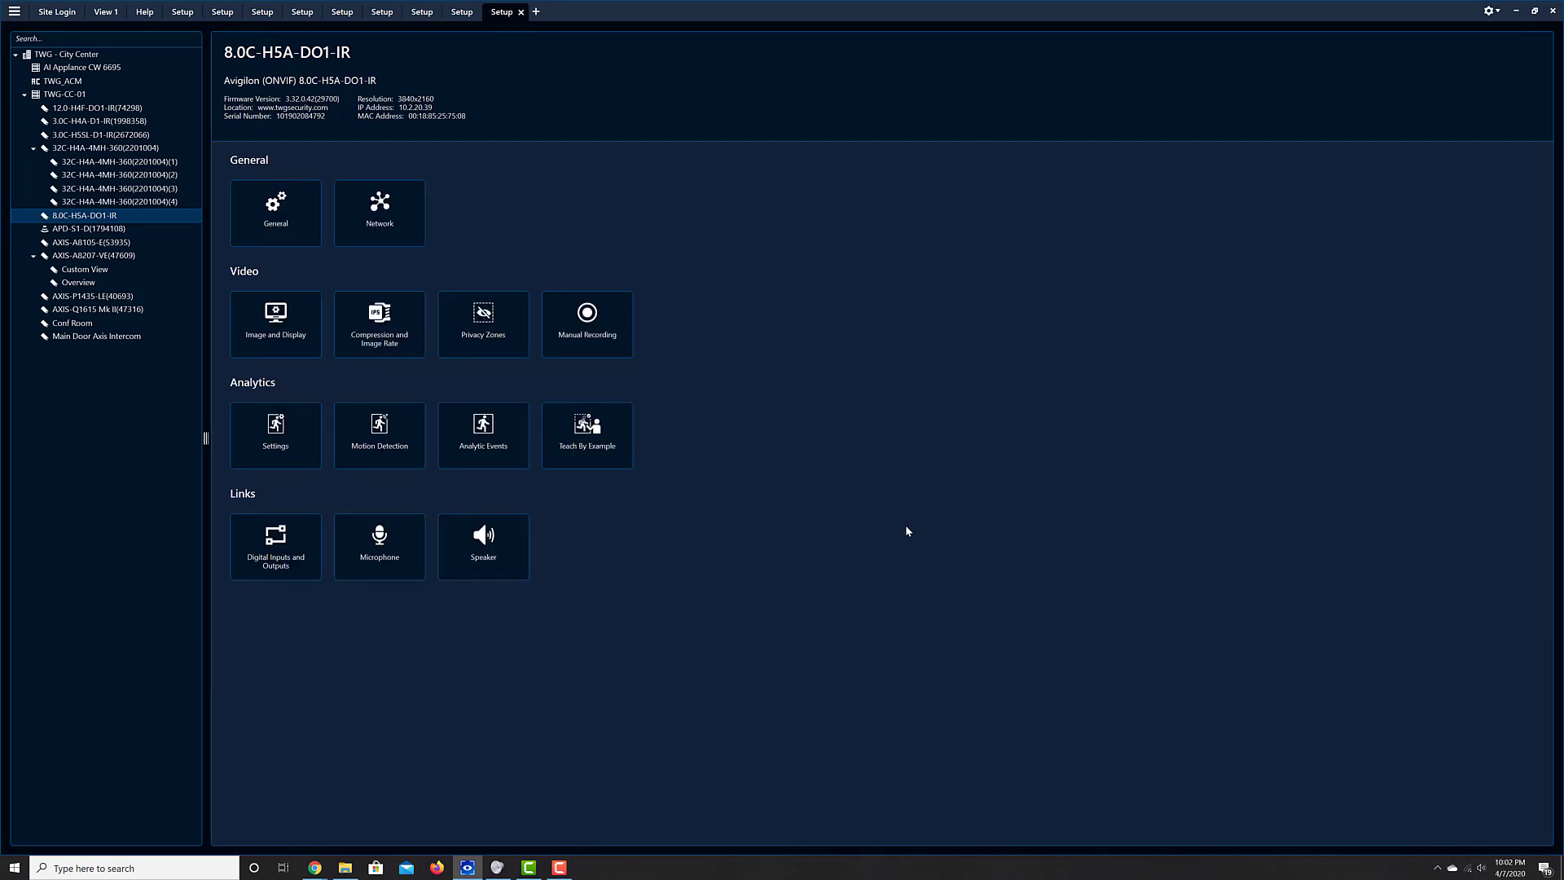
Consult the help description for Direction violated and reopen the 8.0C-H5A-DO1-IR camera's Test analytic event for editing.
{"action": "left_click", "coordinate": [140, 14]}
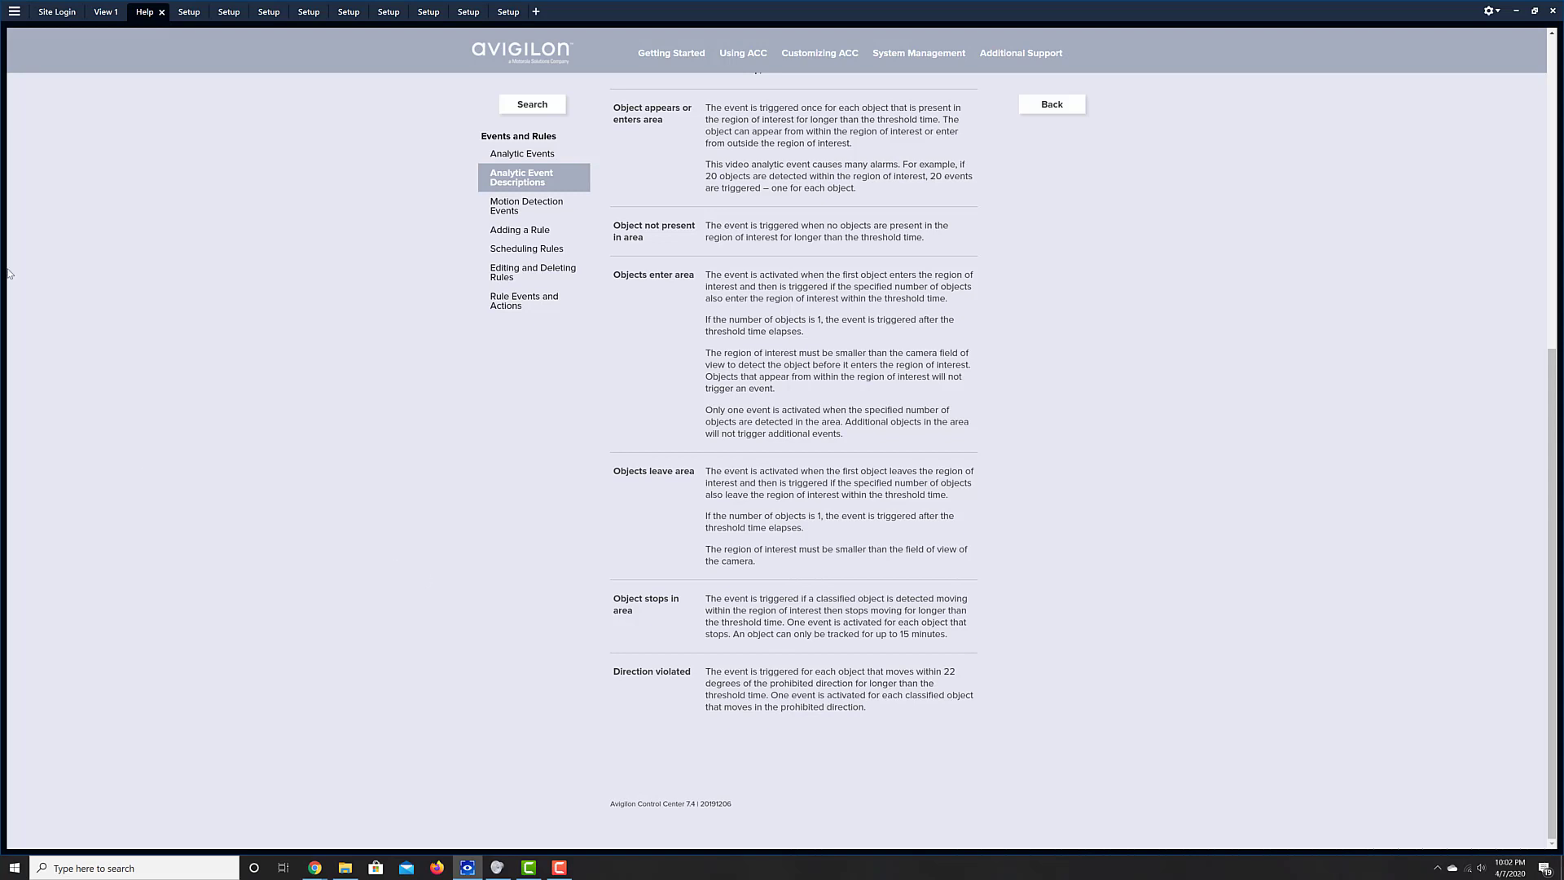
{"action": "left_click", "coordinate": [101, 12]}
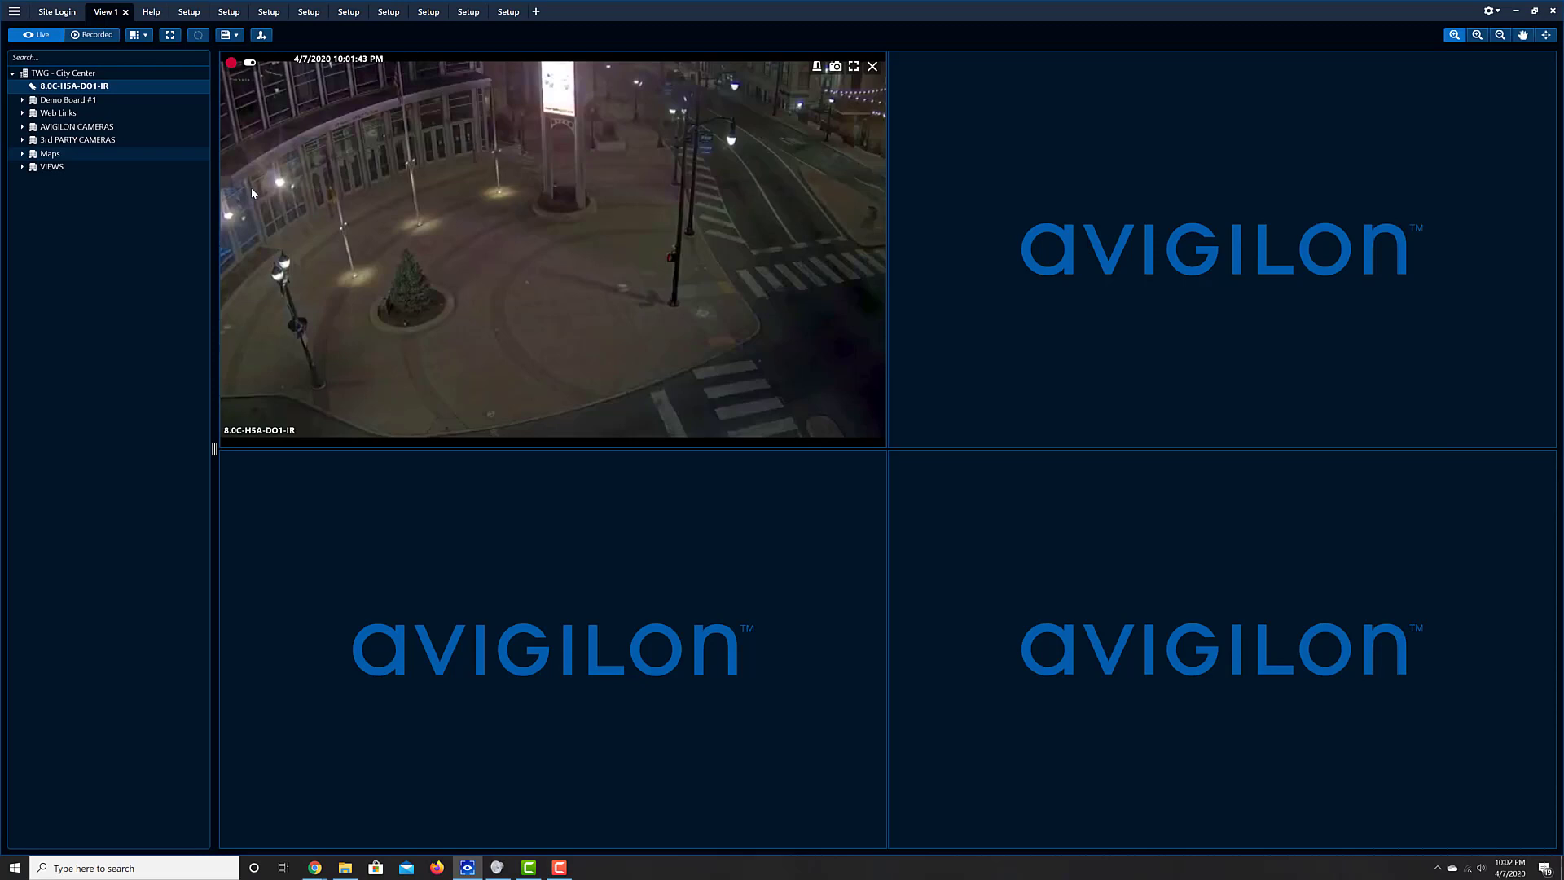
{"action": "right_click", "coordinate": [542, 345]}
{"action": "left_click", "coordinate": [579, 504]}
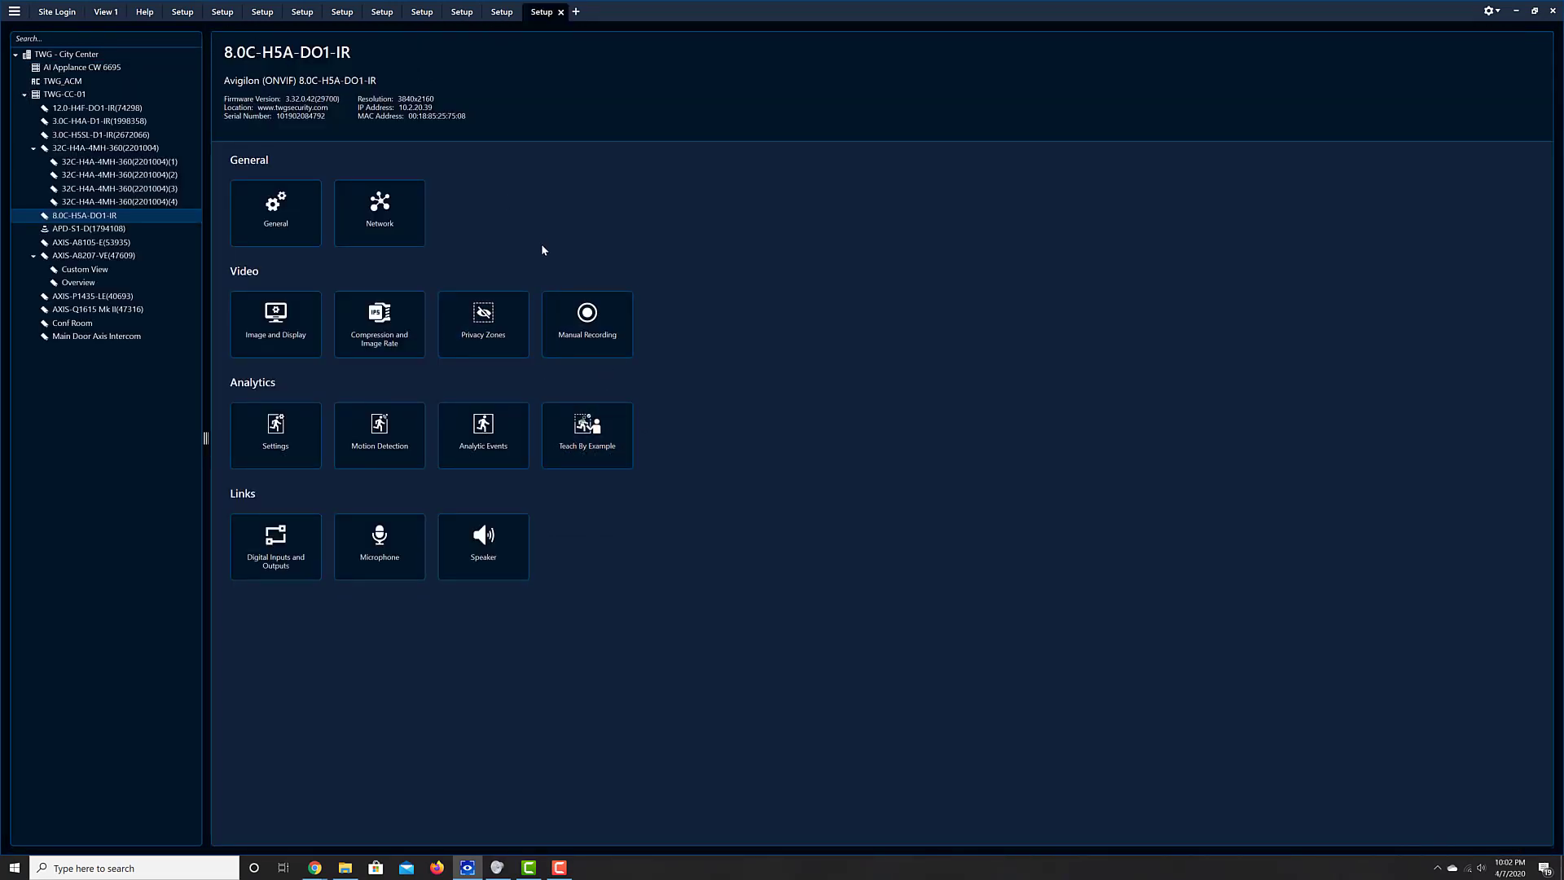
{"action": "left_click", "coordinate": [474, 423]}
{"action": "left_click", "coordinate": [879, 578]}
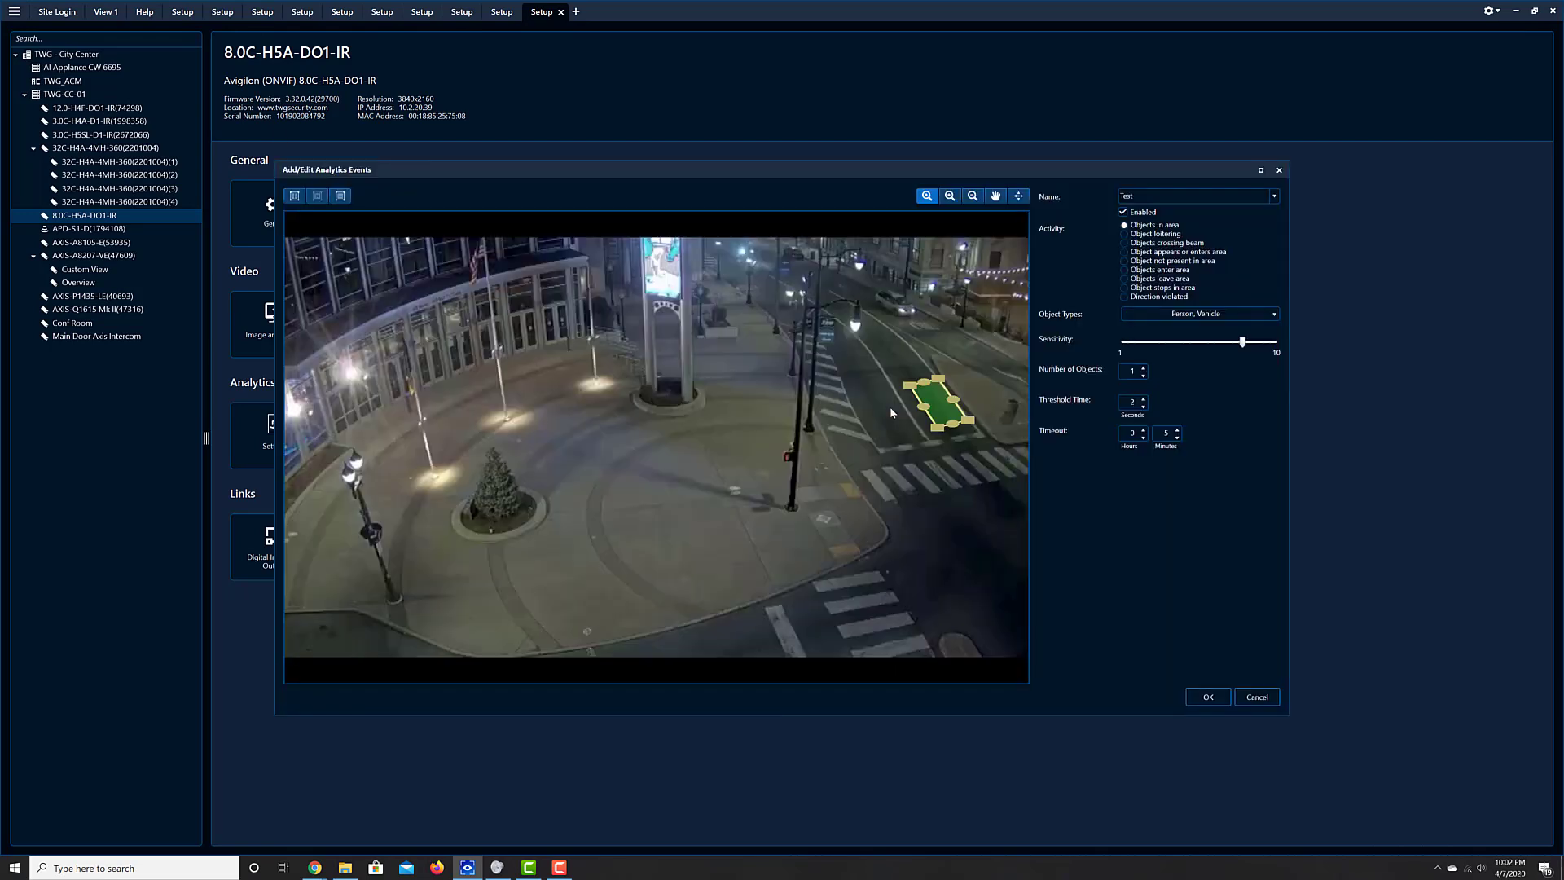
Set the activity to Direction violated with a full-view region of interest and aim the prohibited direction diagonally down toward the left.
{"action": "left_click", "coordinate": [1125, 297]}
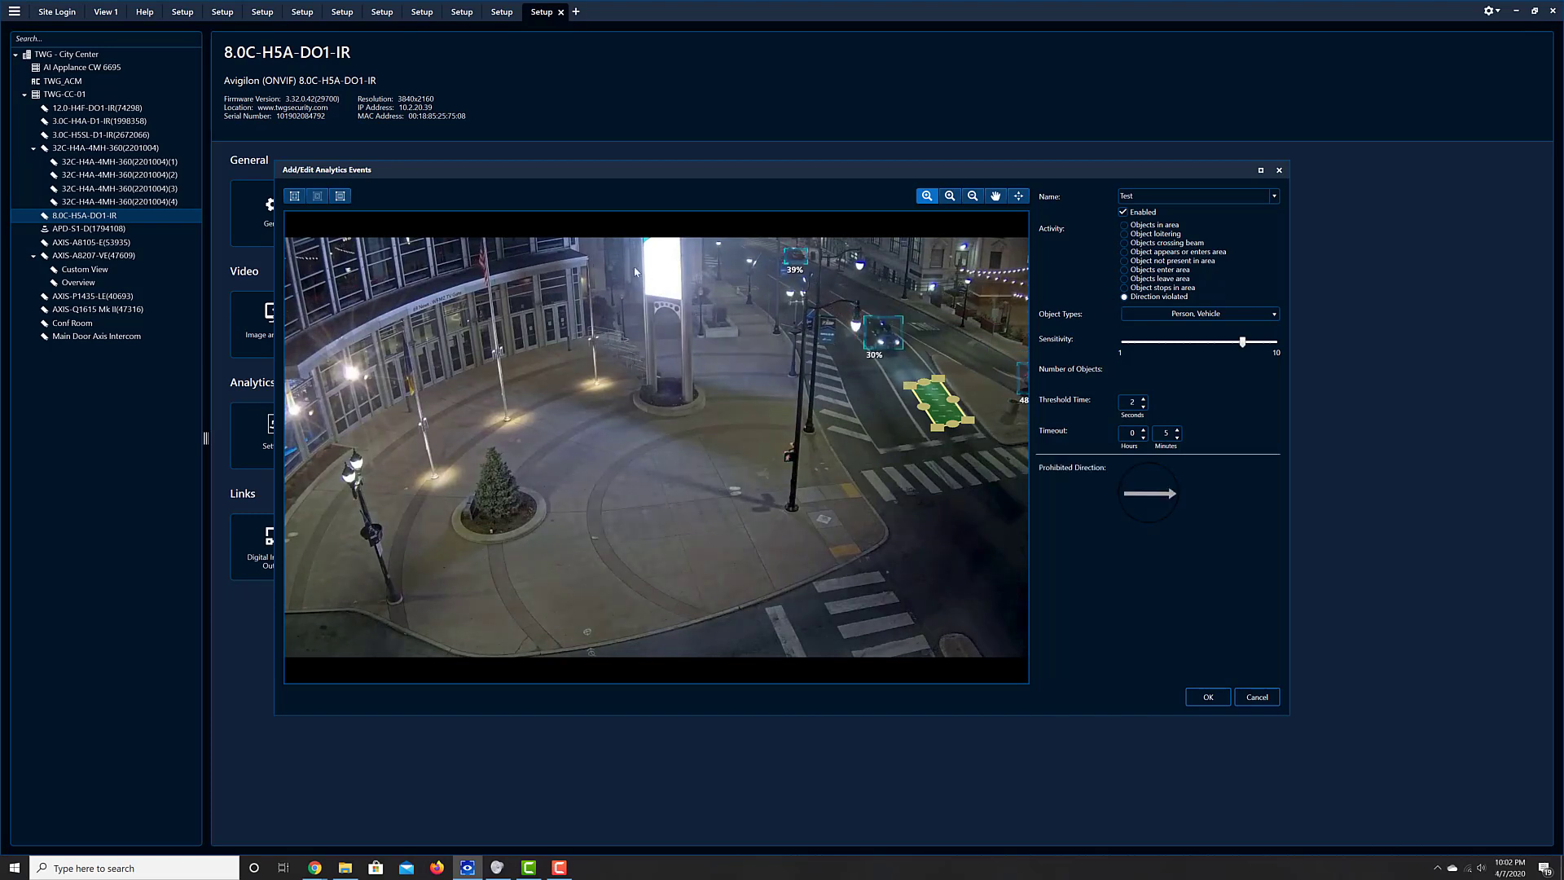
{"action": "left_click", "coordinate": [340, 197]}
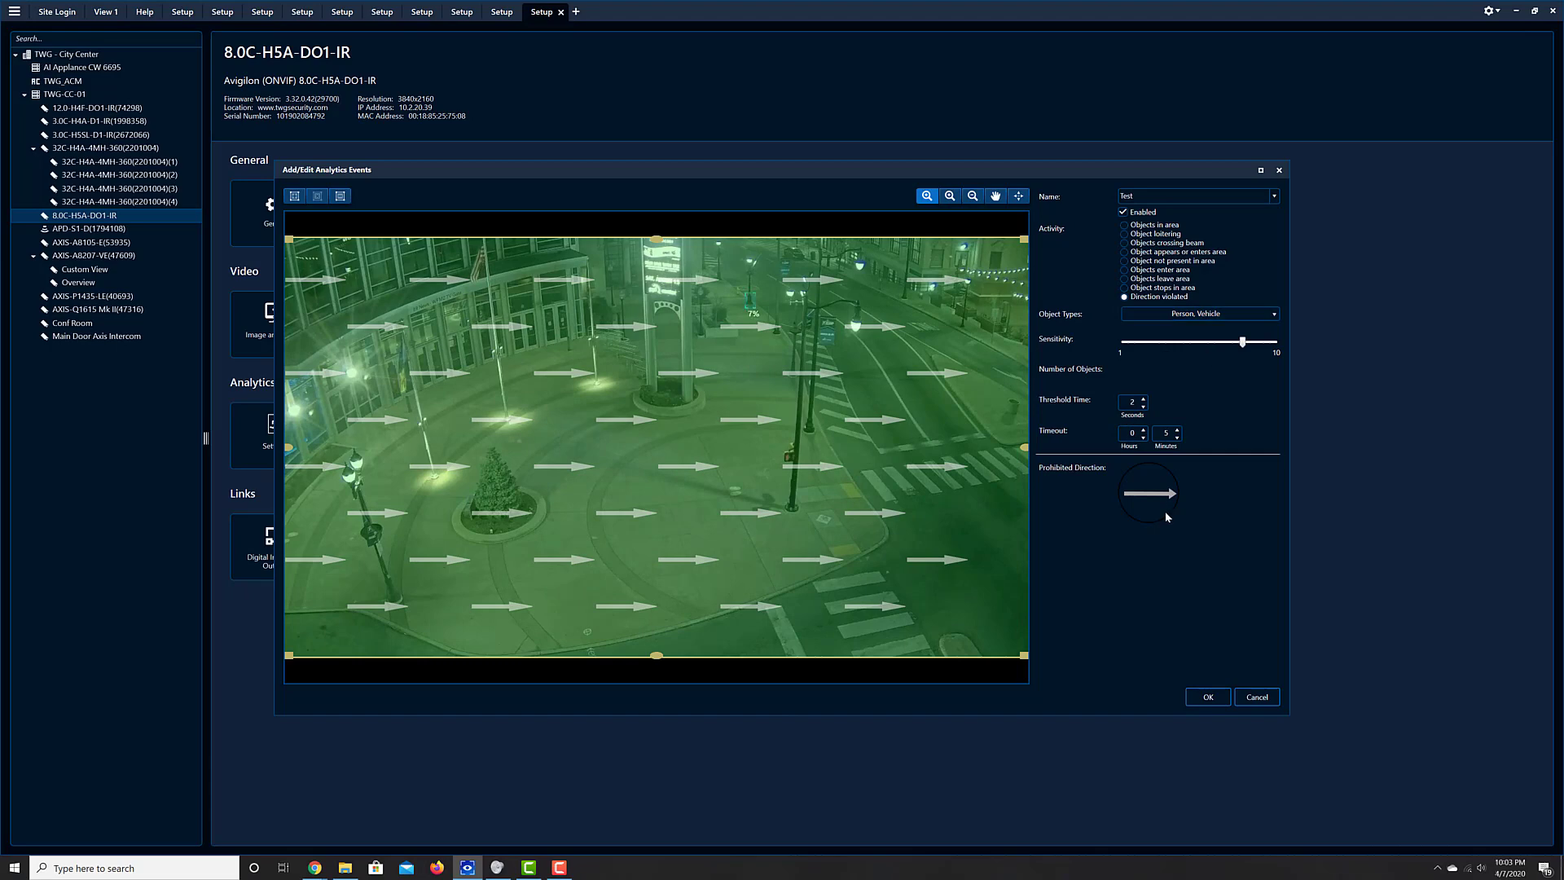
{"action": "left_click_drag", "start_coordinate": [1171, 499], "coordinate": [1129, 512]}
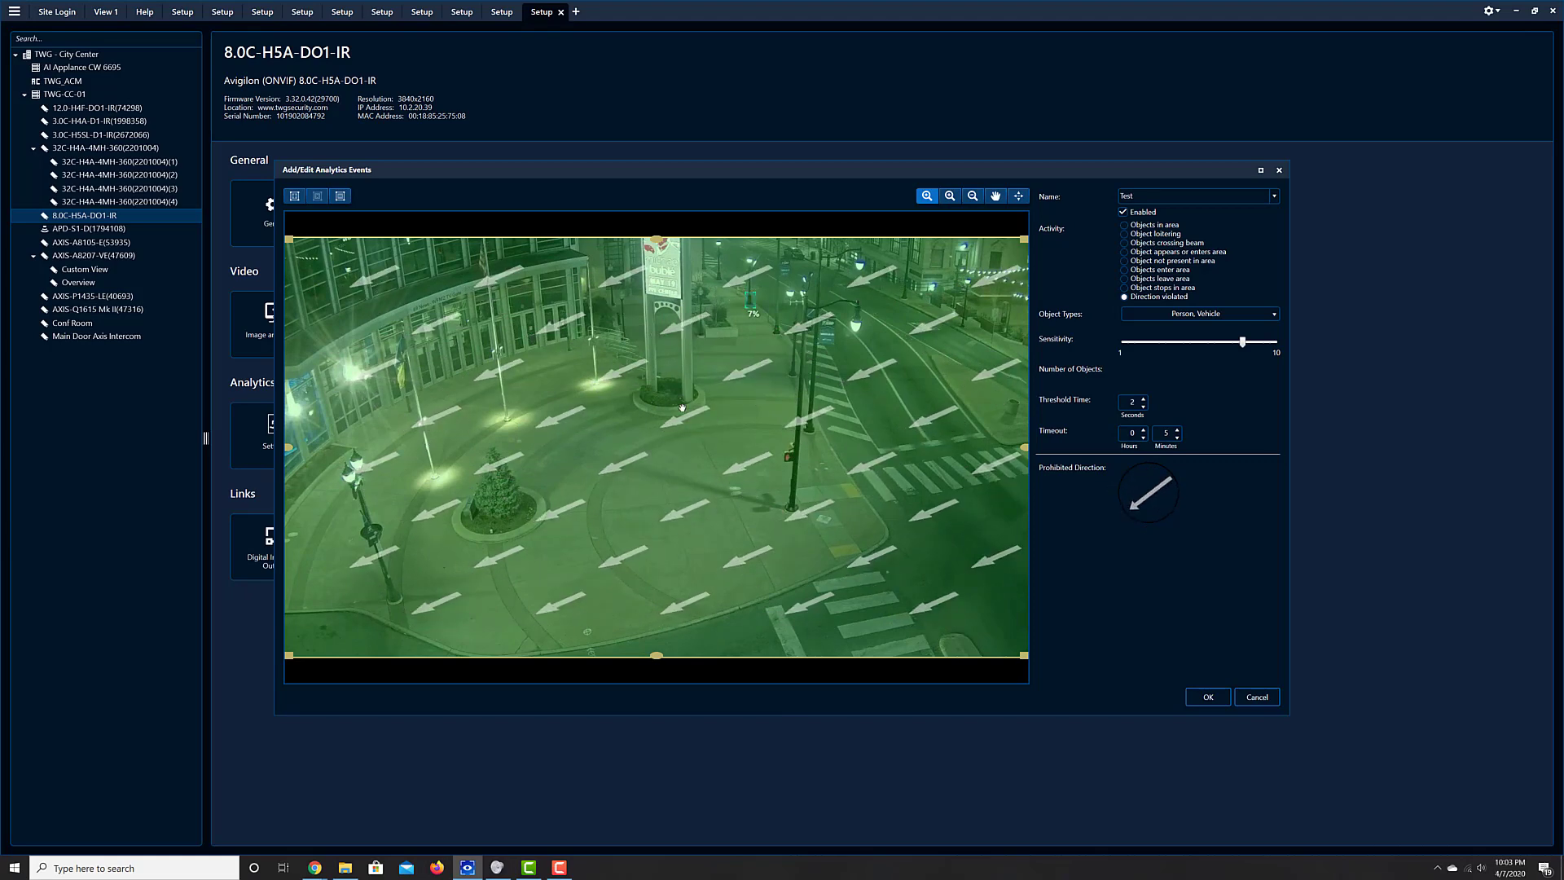
Reshape the region of interest to cover only the street beside the plaza, from the far end of the road to the crosswalk.
{"action": "left_click_drag", "start_coordinate": [413, 436], "coordinate": [791, 444]}
{"action": "left_click_drag", "start_coordinate": [850, 359], "coordinate": [864, 498]}
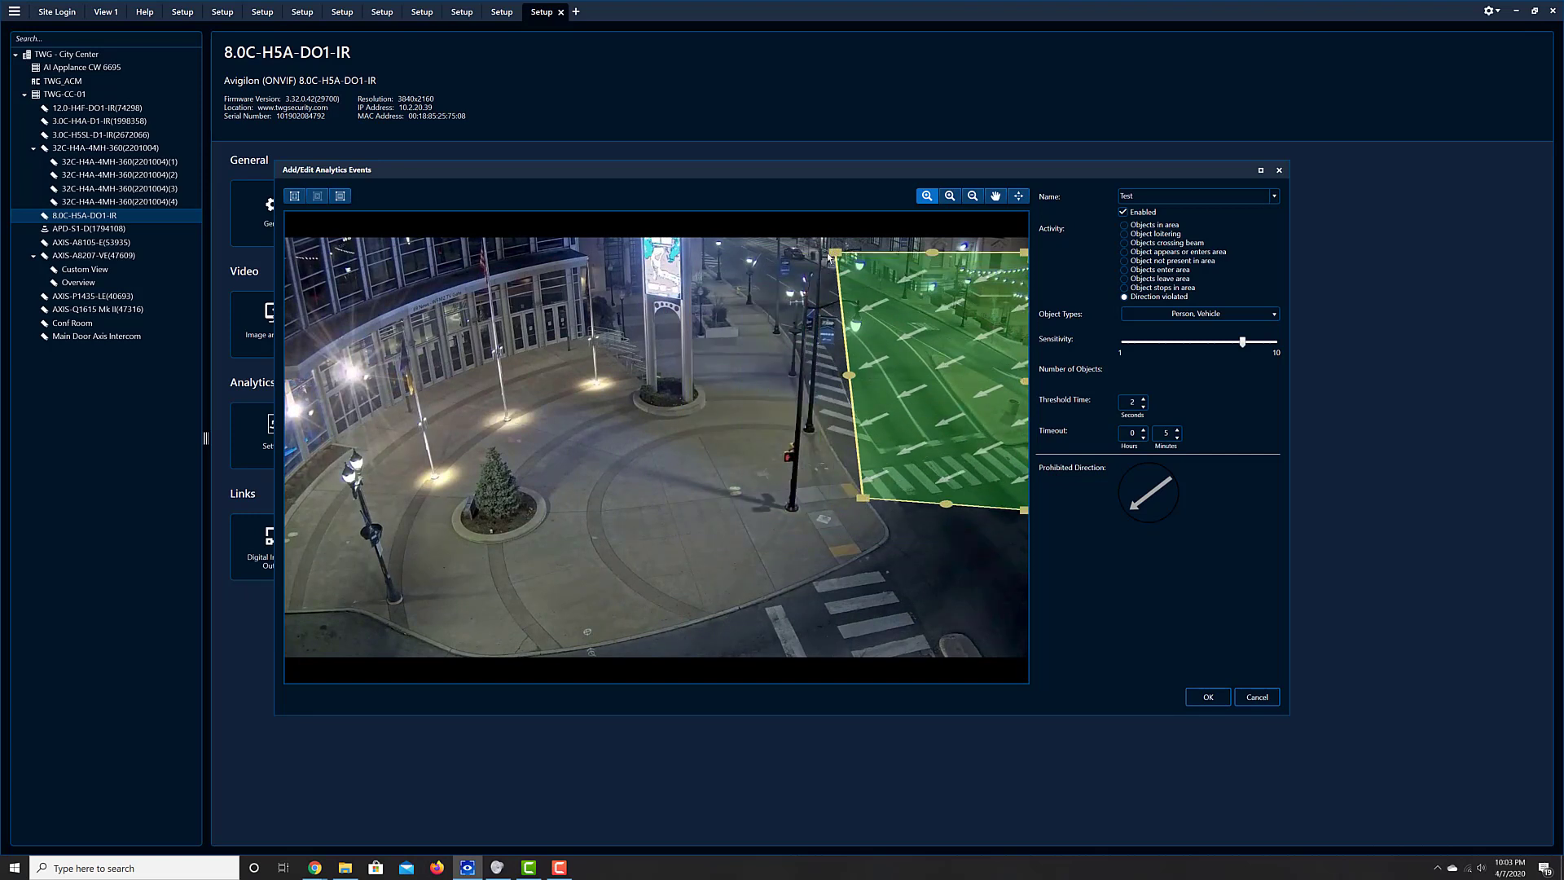
{"action": "left_click_drag", "start_coordinate": [831, 252], "coordinate": [730, 261]}
{"action": "left_click_drag", "start_coordinate": [880, 256], "coordinate": [716, 248]}
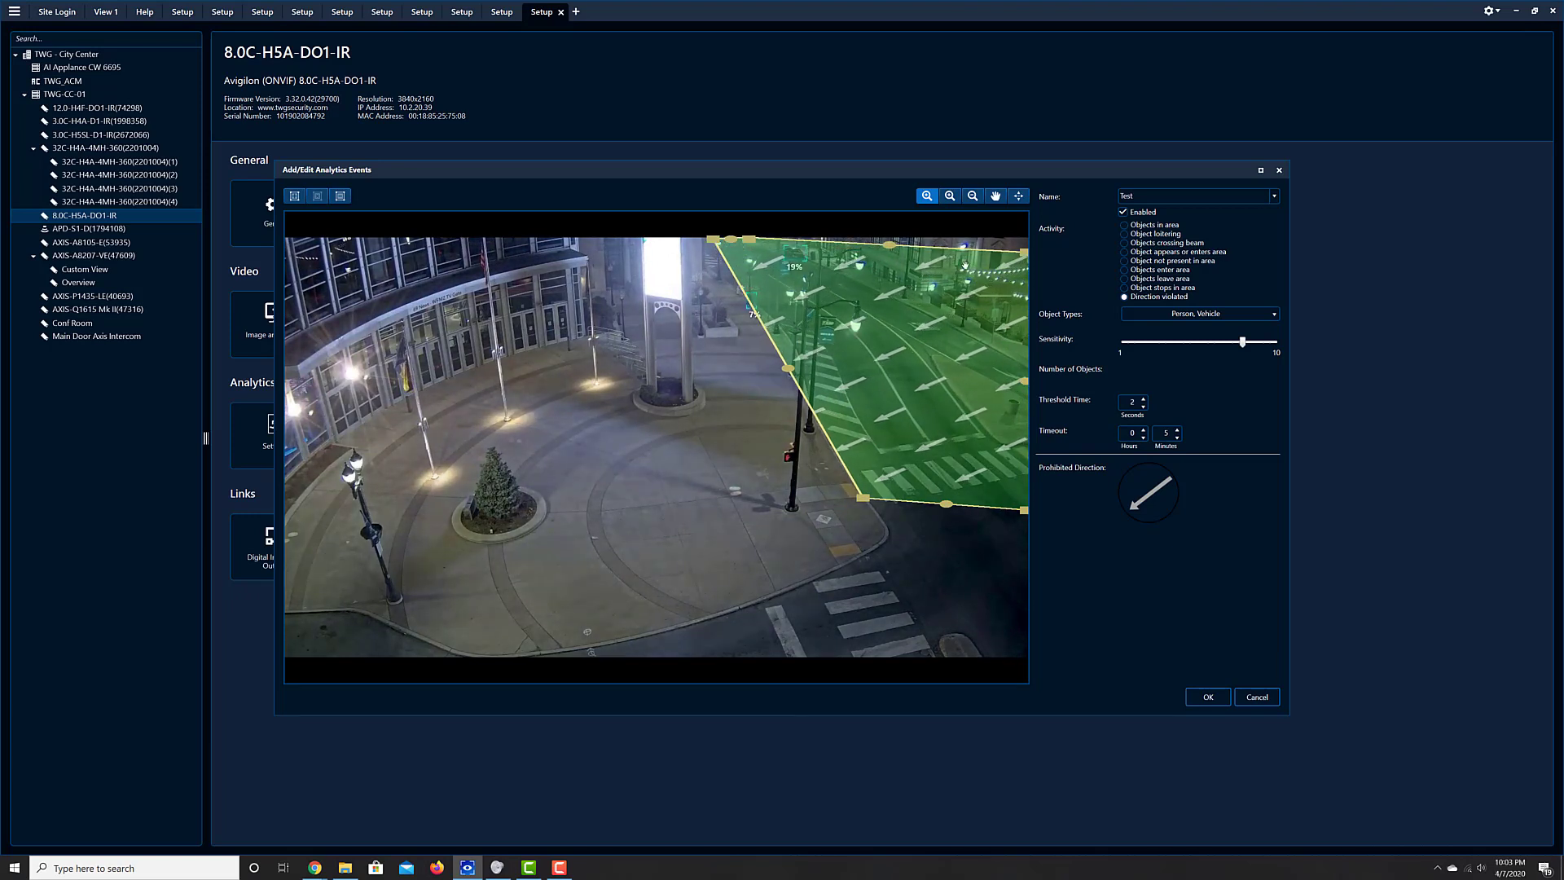
{"action": "left_click_drag", "start_coordinate": [1024, 253], "coordinate": [812, 241]}
{"action": "left_click_drag", "start_coordinate": [921, 374], "coordinate": [1024, 334]}
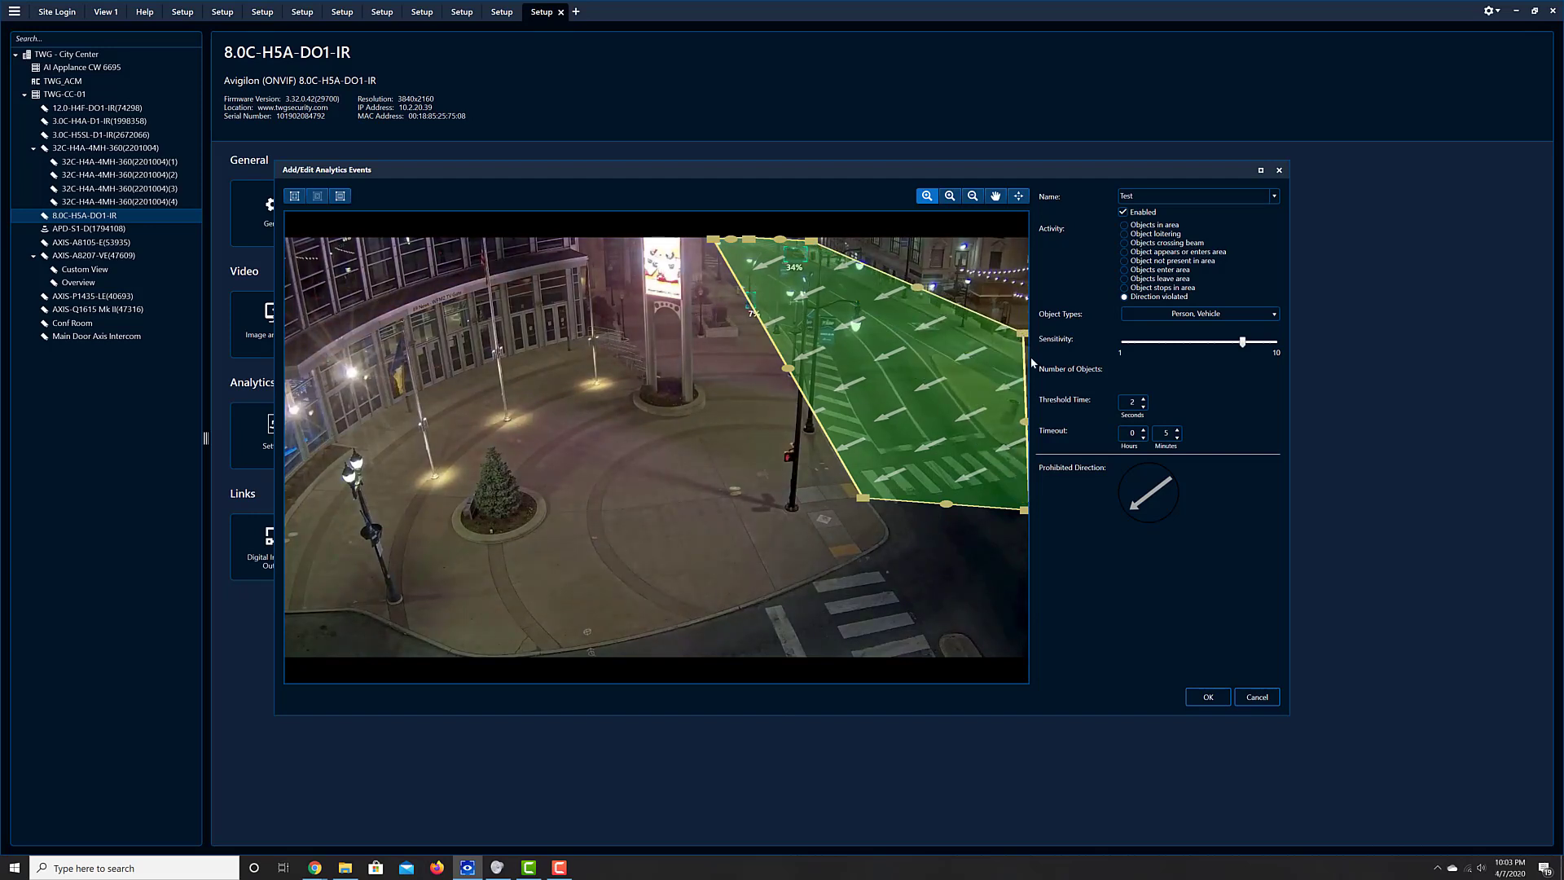
{"action": "left_click_drag", "start_coordinate": [1018, 509], "coordinate": [1024, 455]}
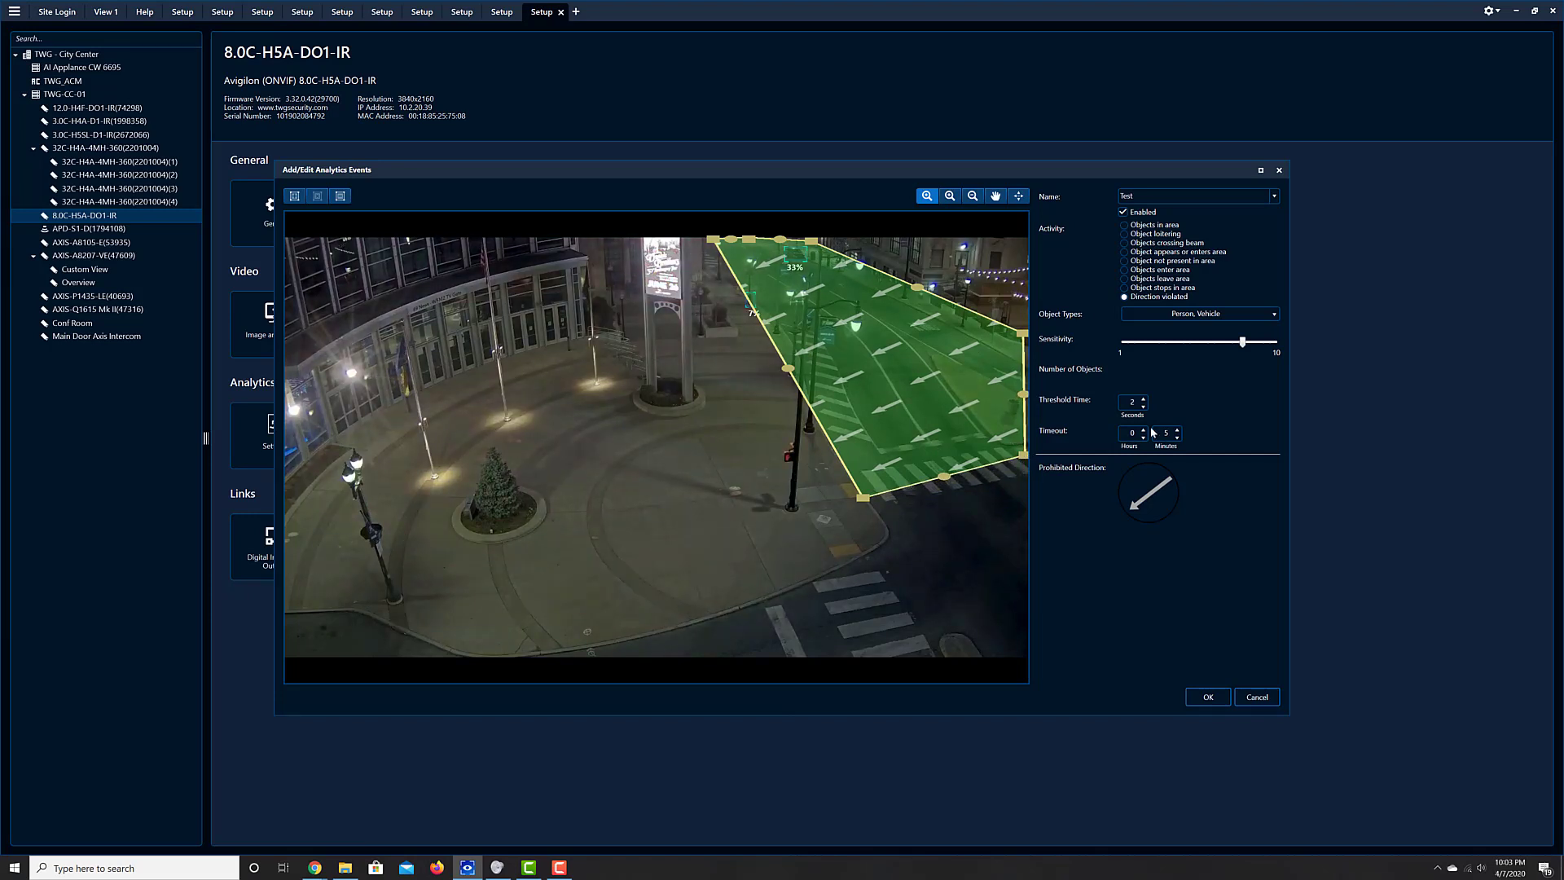
Aim the prohibited direction down the street toward the crosswalk and check the object type options.
{"action": "left_click_drag", "start_coordinate": [1134, 510], "coordinate": [1157, 519]}
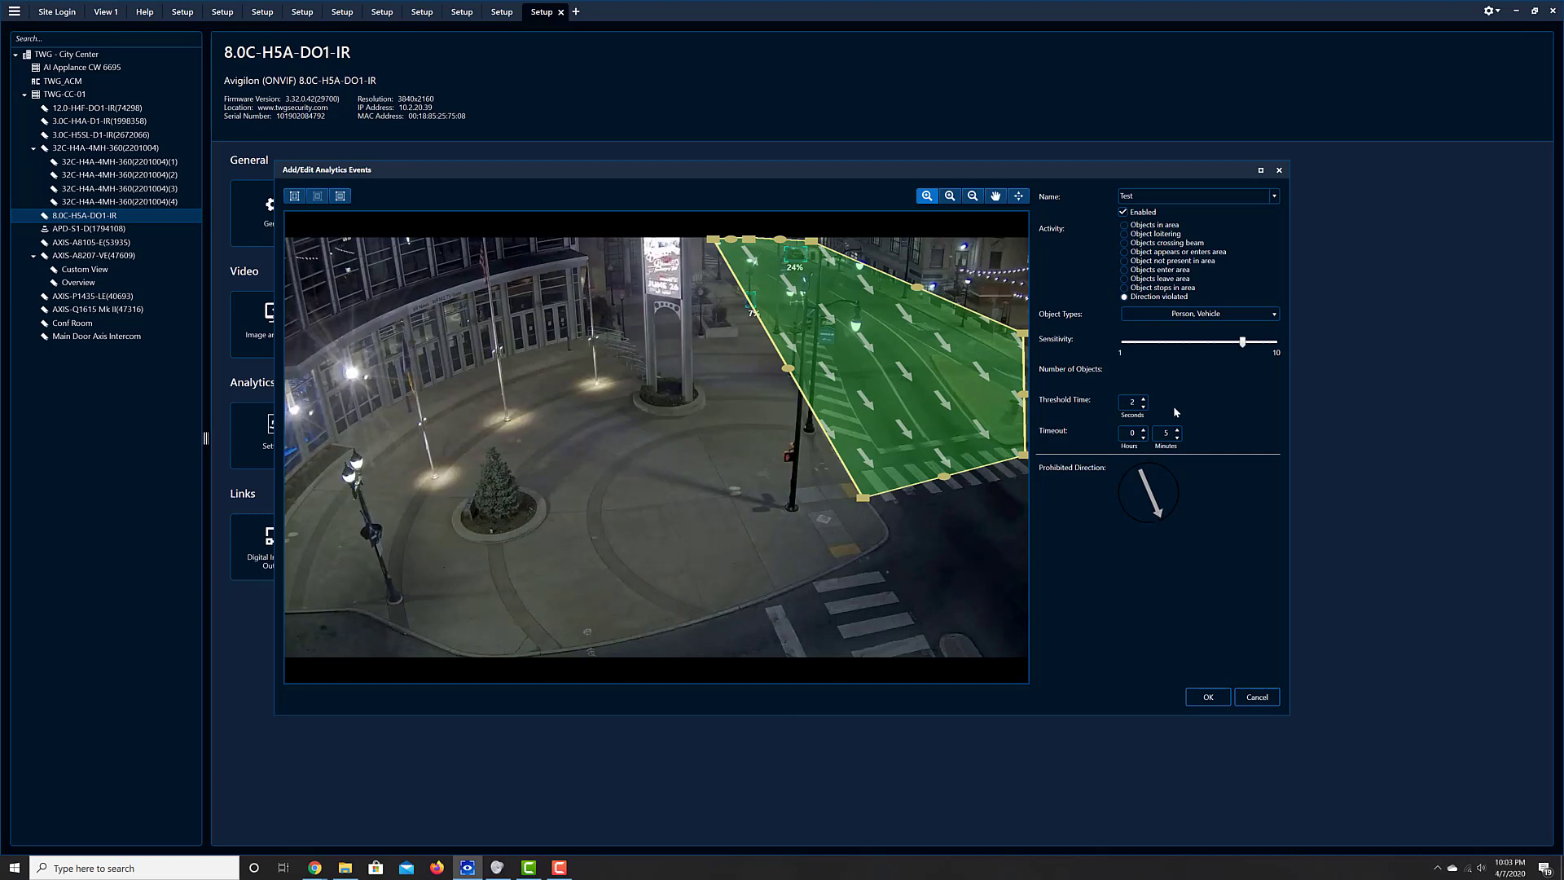
{"action": "left_click", "coordinate": [1193, 315]}
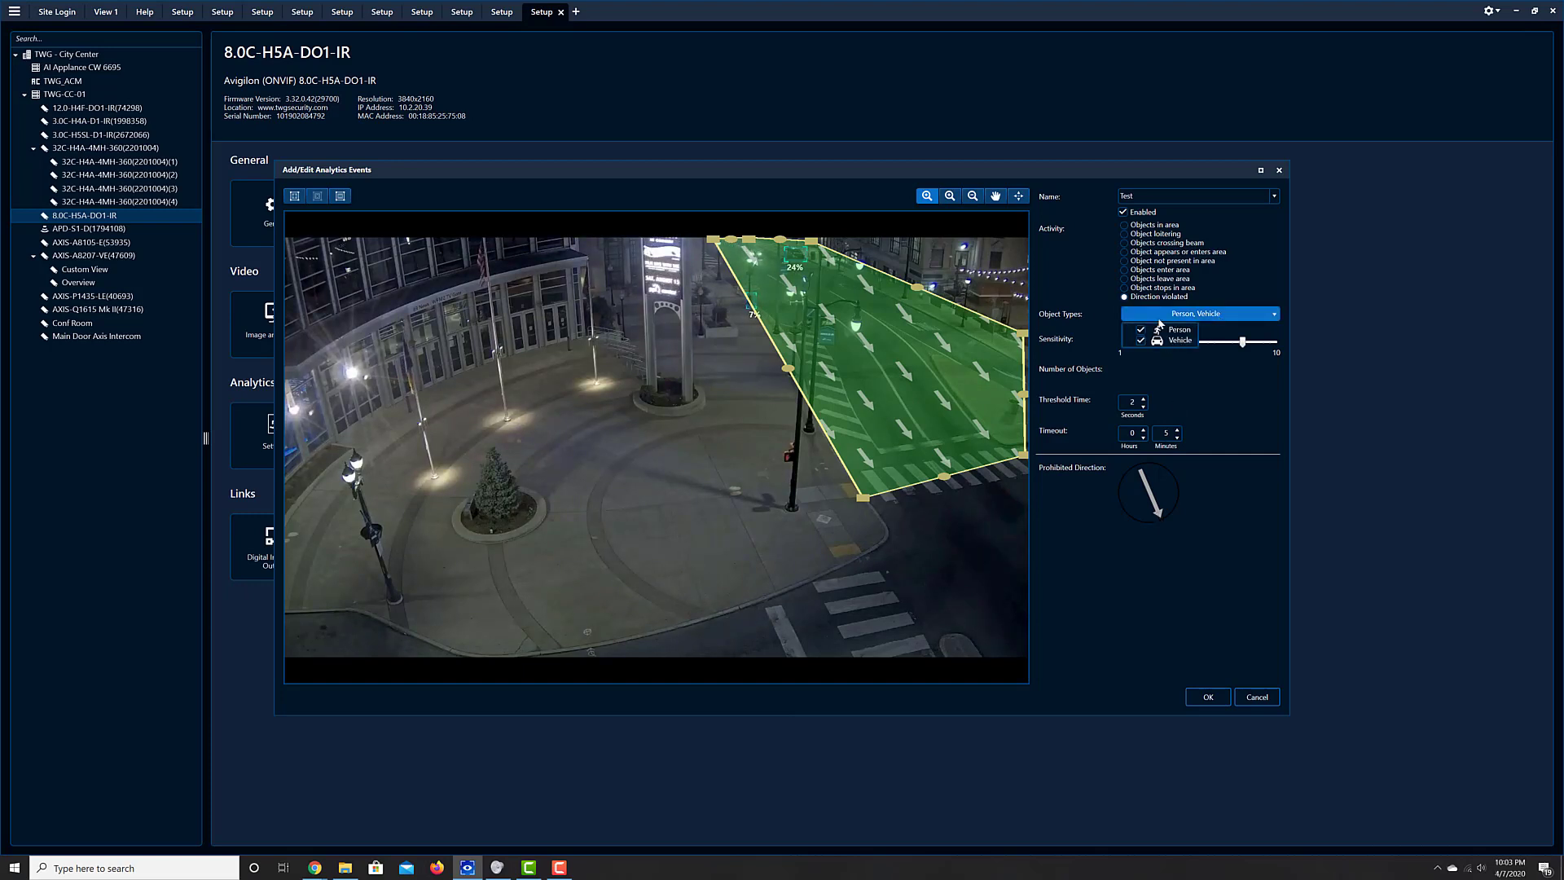
{"action": "left_click", "coordinate": [1234, 383]}
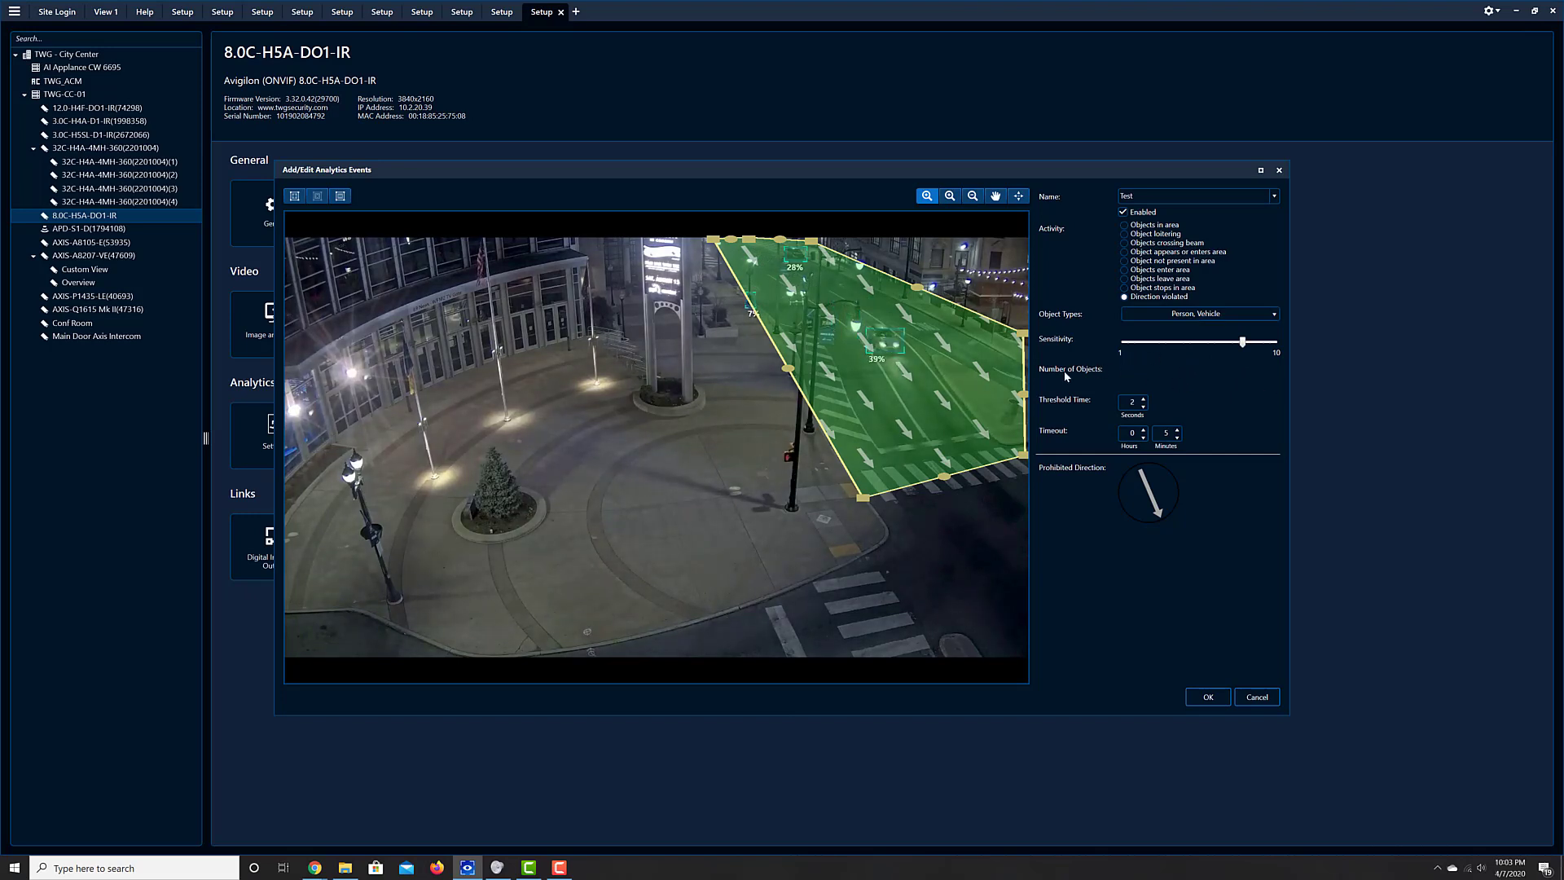
Try a threshold time of 30 seconds for the Direction violated activity and discard the event changes.
{"action": "left_click", "coordinate": [1133, 403]}
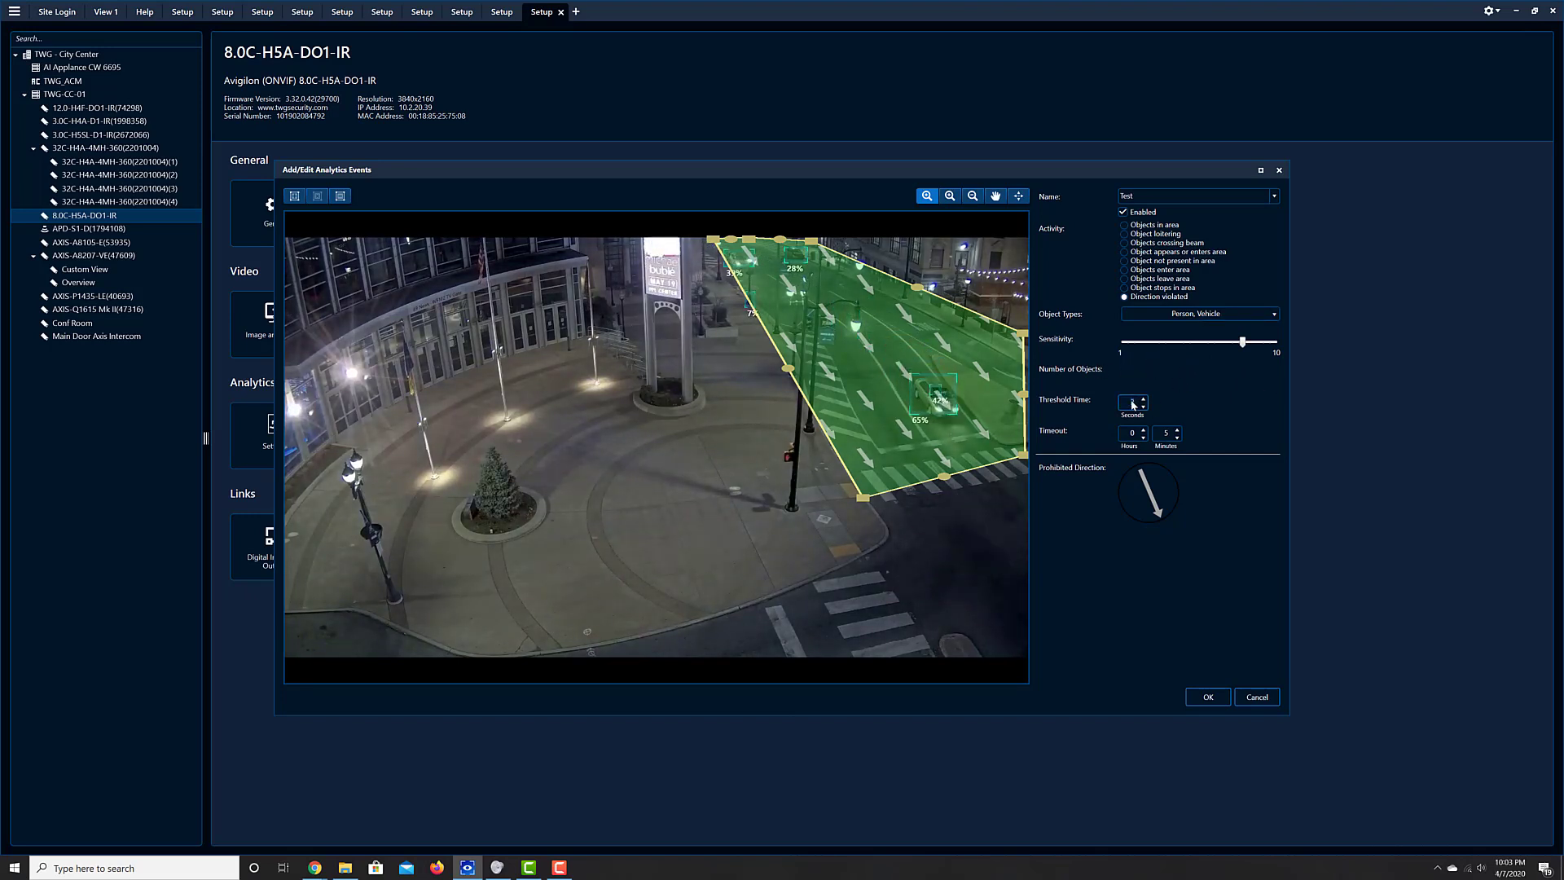
{"action": "type", "text": "30"}
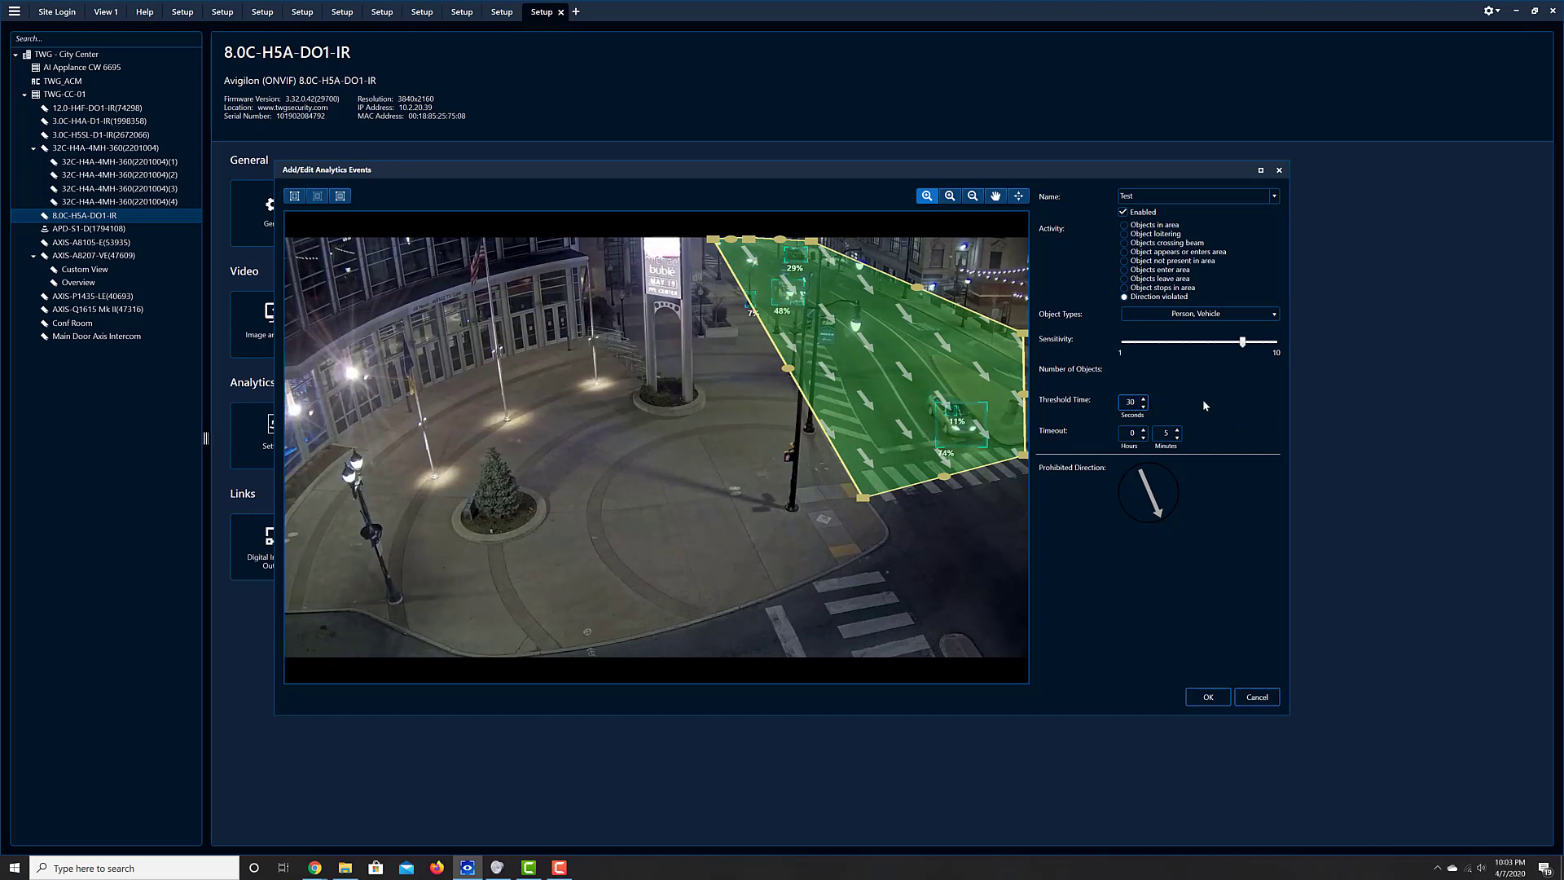
{"action": "left_click", "coordinate": [1172, 390]}
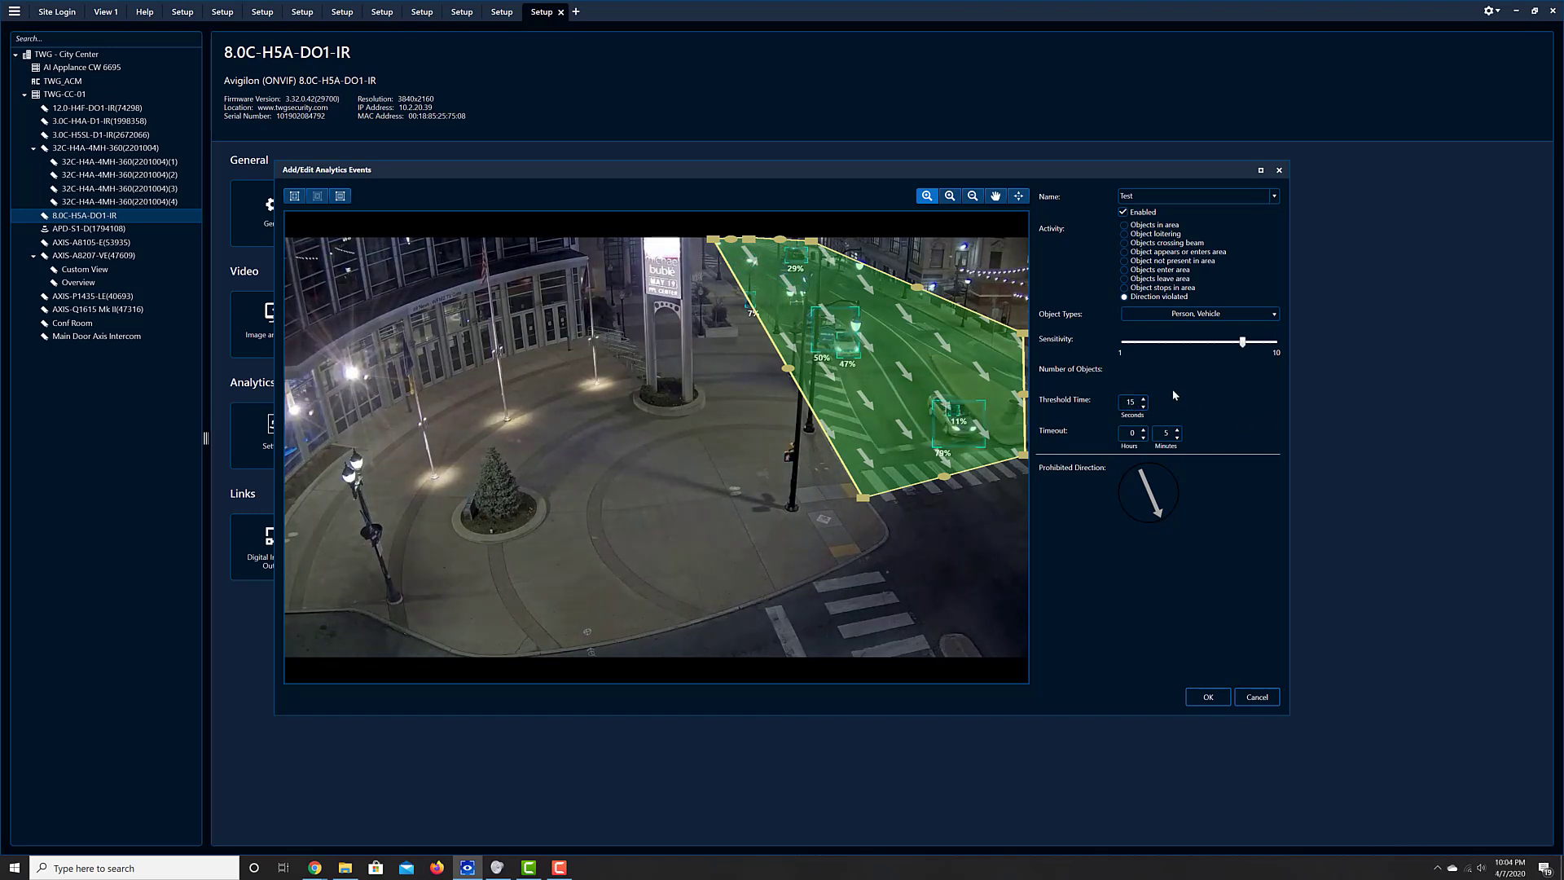
{"action": "left_click", "coordinate": [1257, 696]}
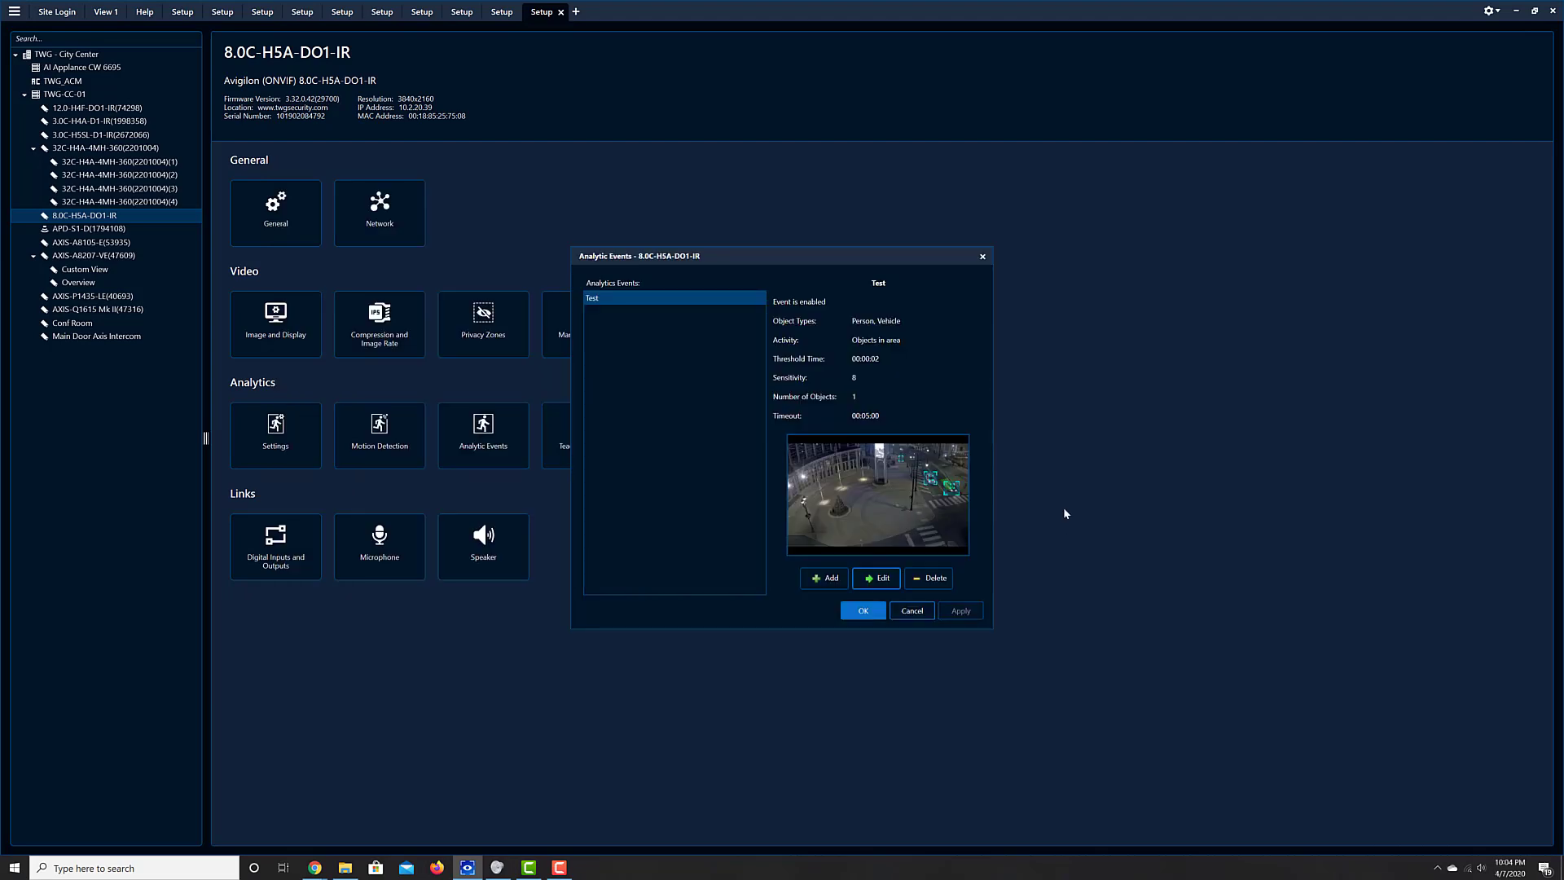
{"action": "left_click", "coordinate": [917, 609]}
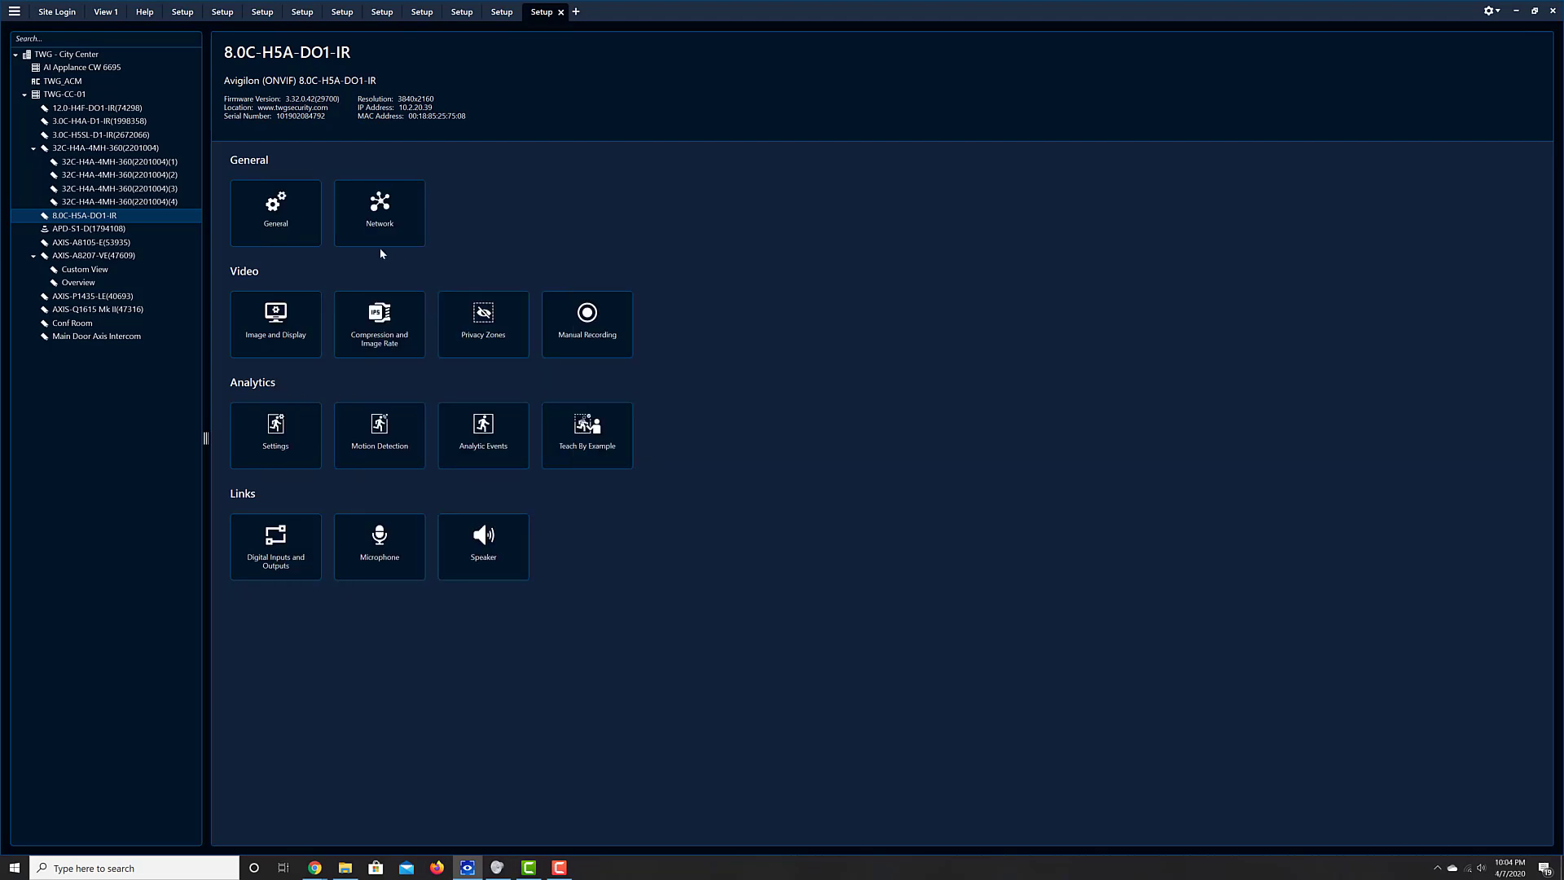
Review the help's full table of analytic event descriptions, from Objects in area through Direction violated.
{"action": "left_click", "coordinate": [143, 12]}
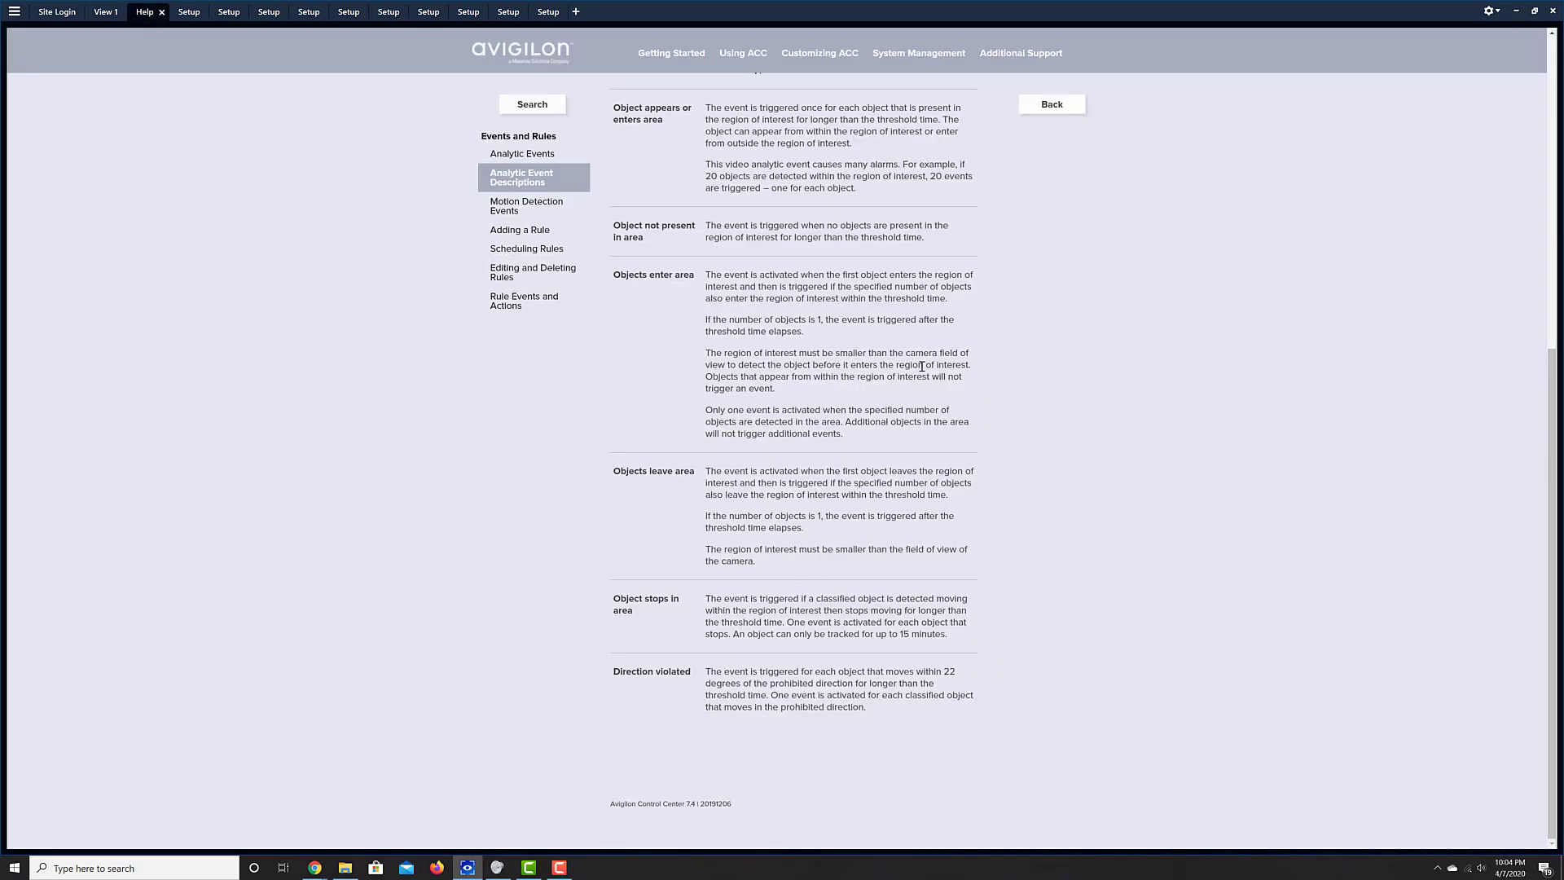
{"action": "scroll", "coordinate": [921, 367], "scroll_direction": "up", "scroll_amount": 6}
{"action": "scroll", "coordinate": [921, 367], "scroll_direction": "up", "scroll_amount": 1}
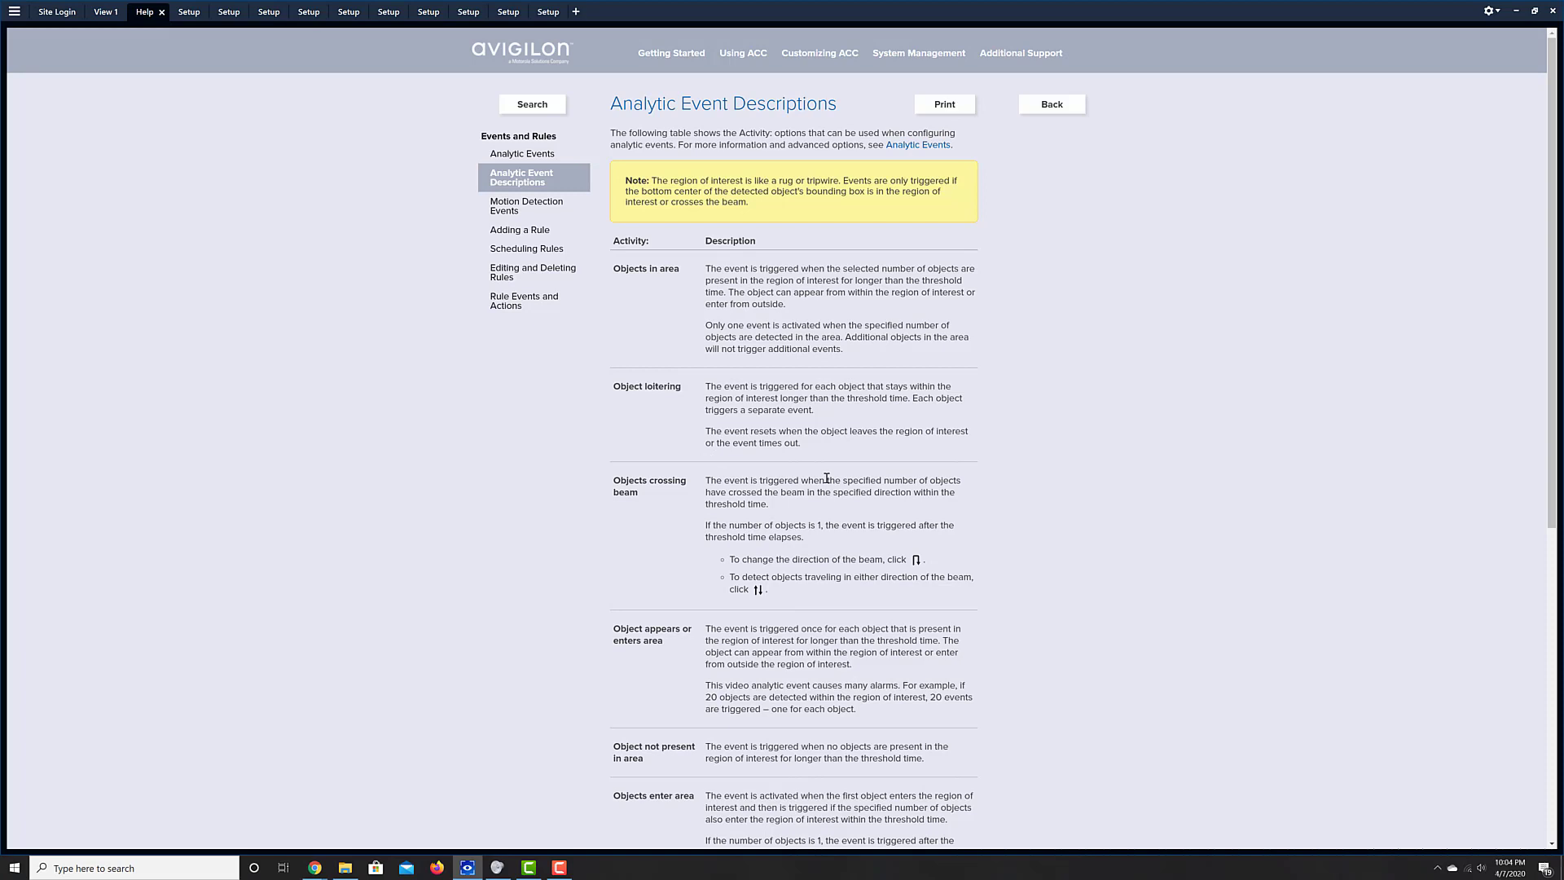
{"action": "scroll", "coordinate": [717, 402], "scroll_direction": "down", "scroll_amount": 3}
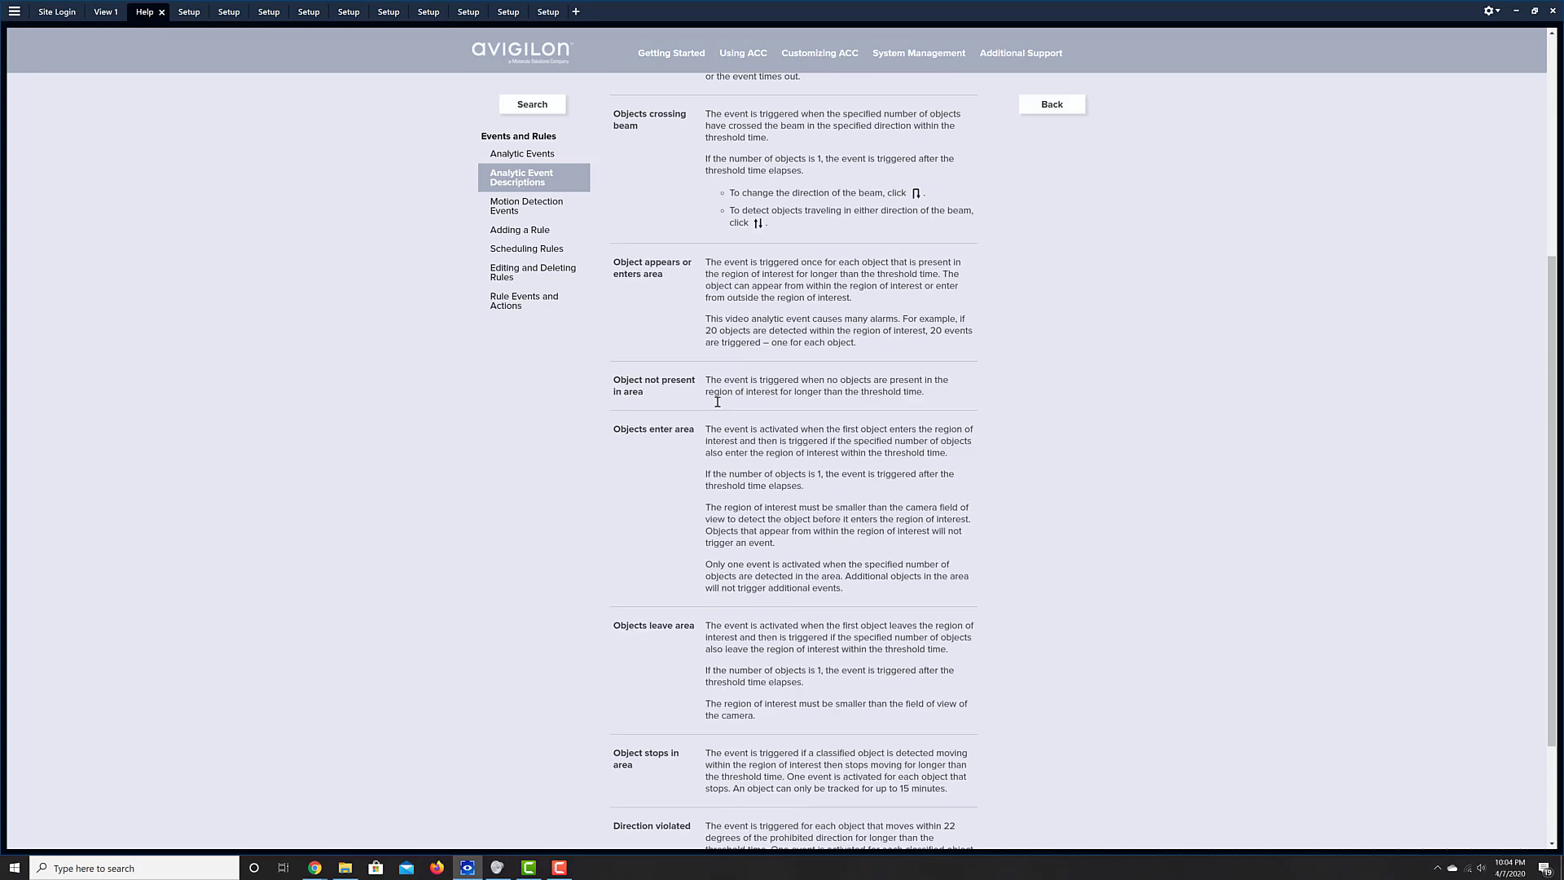
{"action": "scroll", "coordinate": [718, 402], "scroll_direction": "down", "scroll_amount": 2}
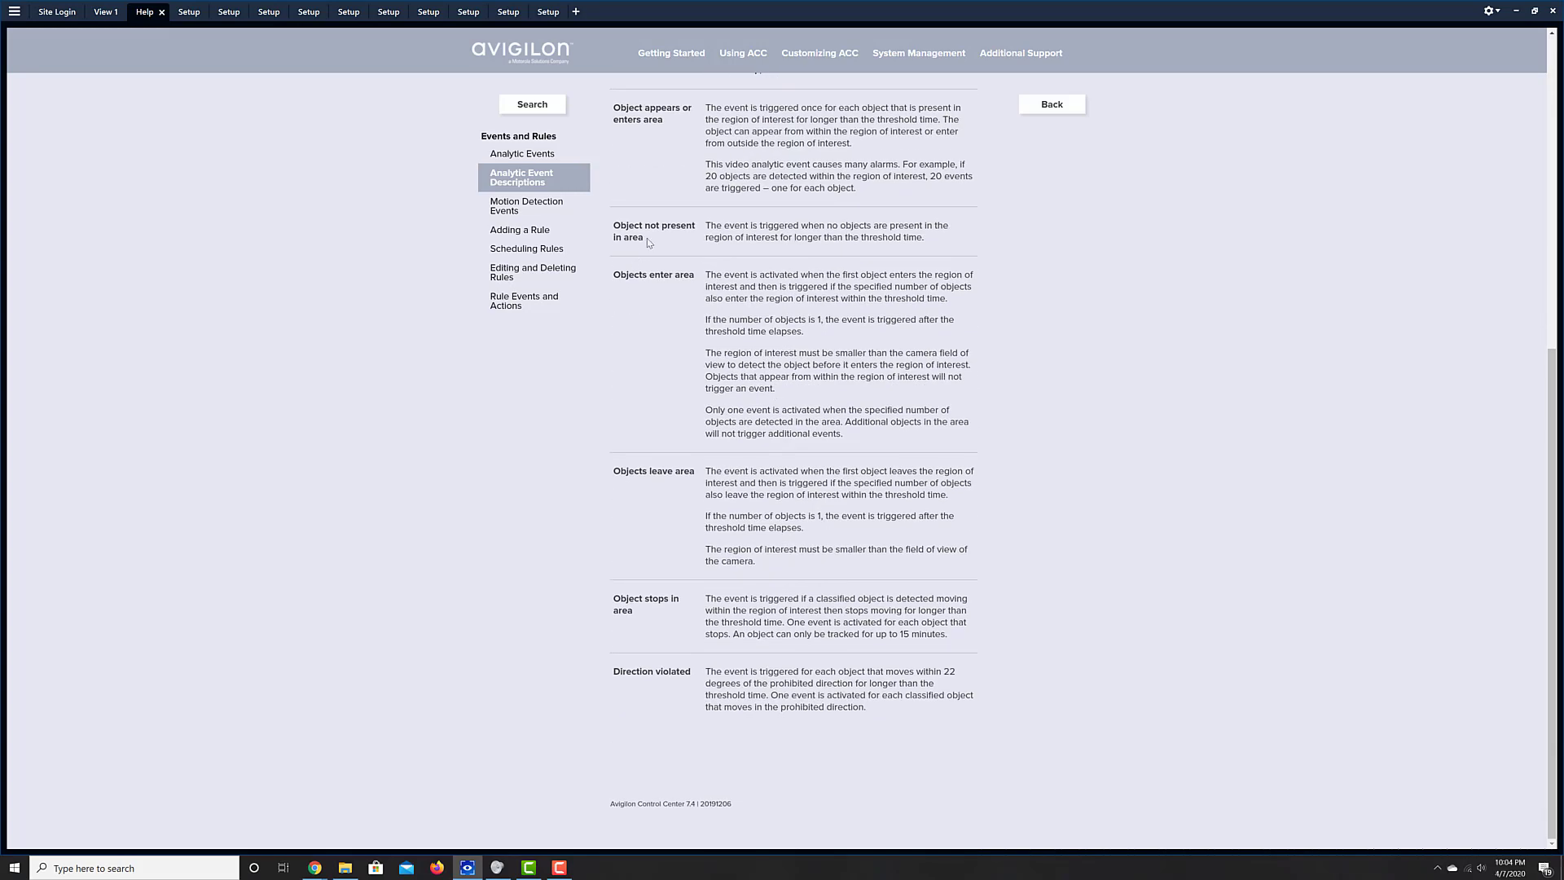